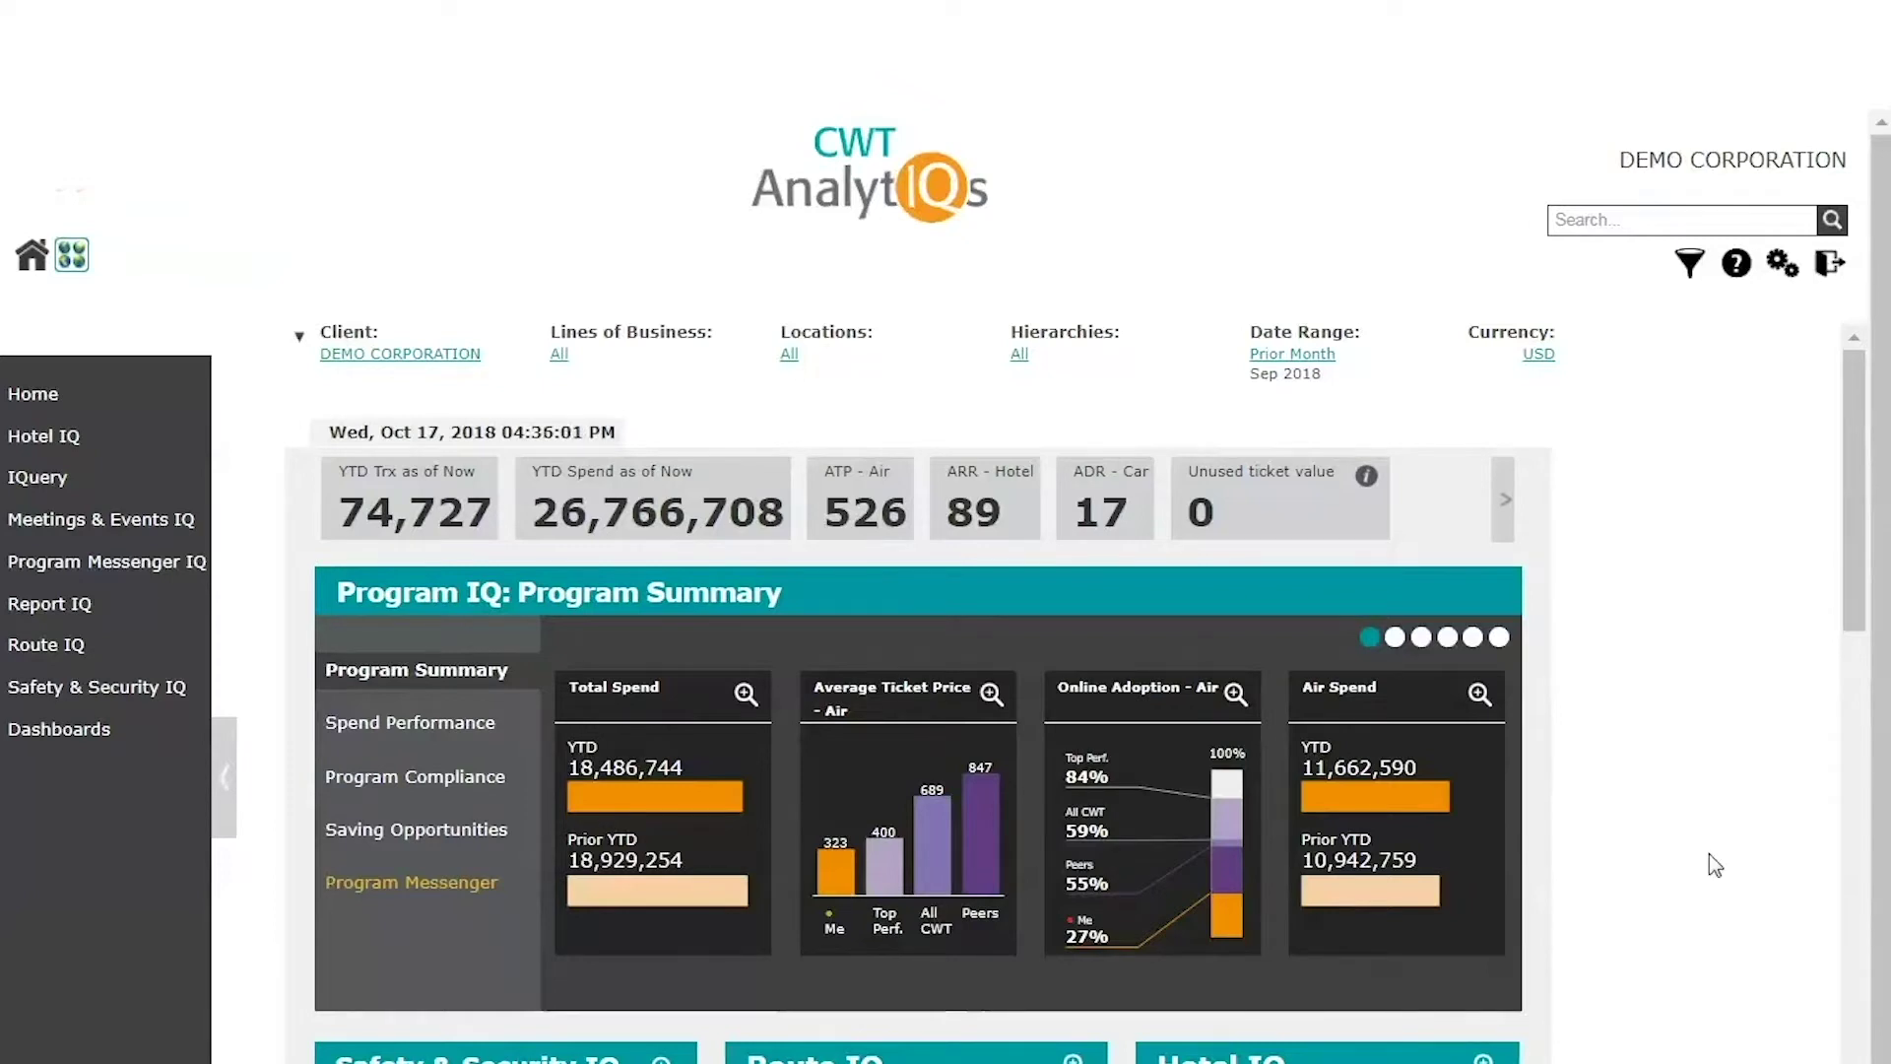
# Step: Review the dashboard filters' date range, keeping Prior Month, and close them without applying
pyautogui.scroll(-3, 1710, 853)
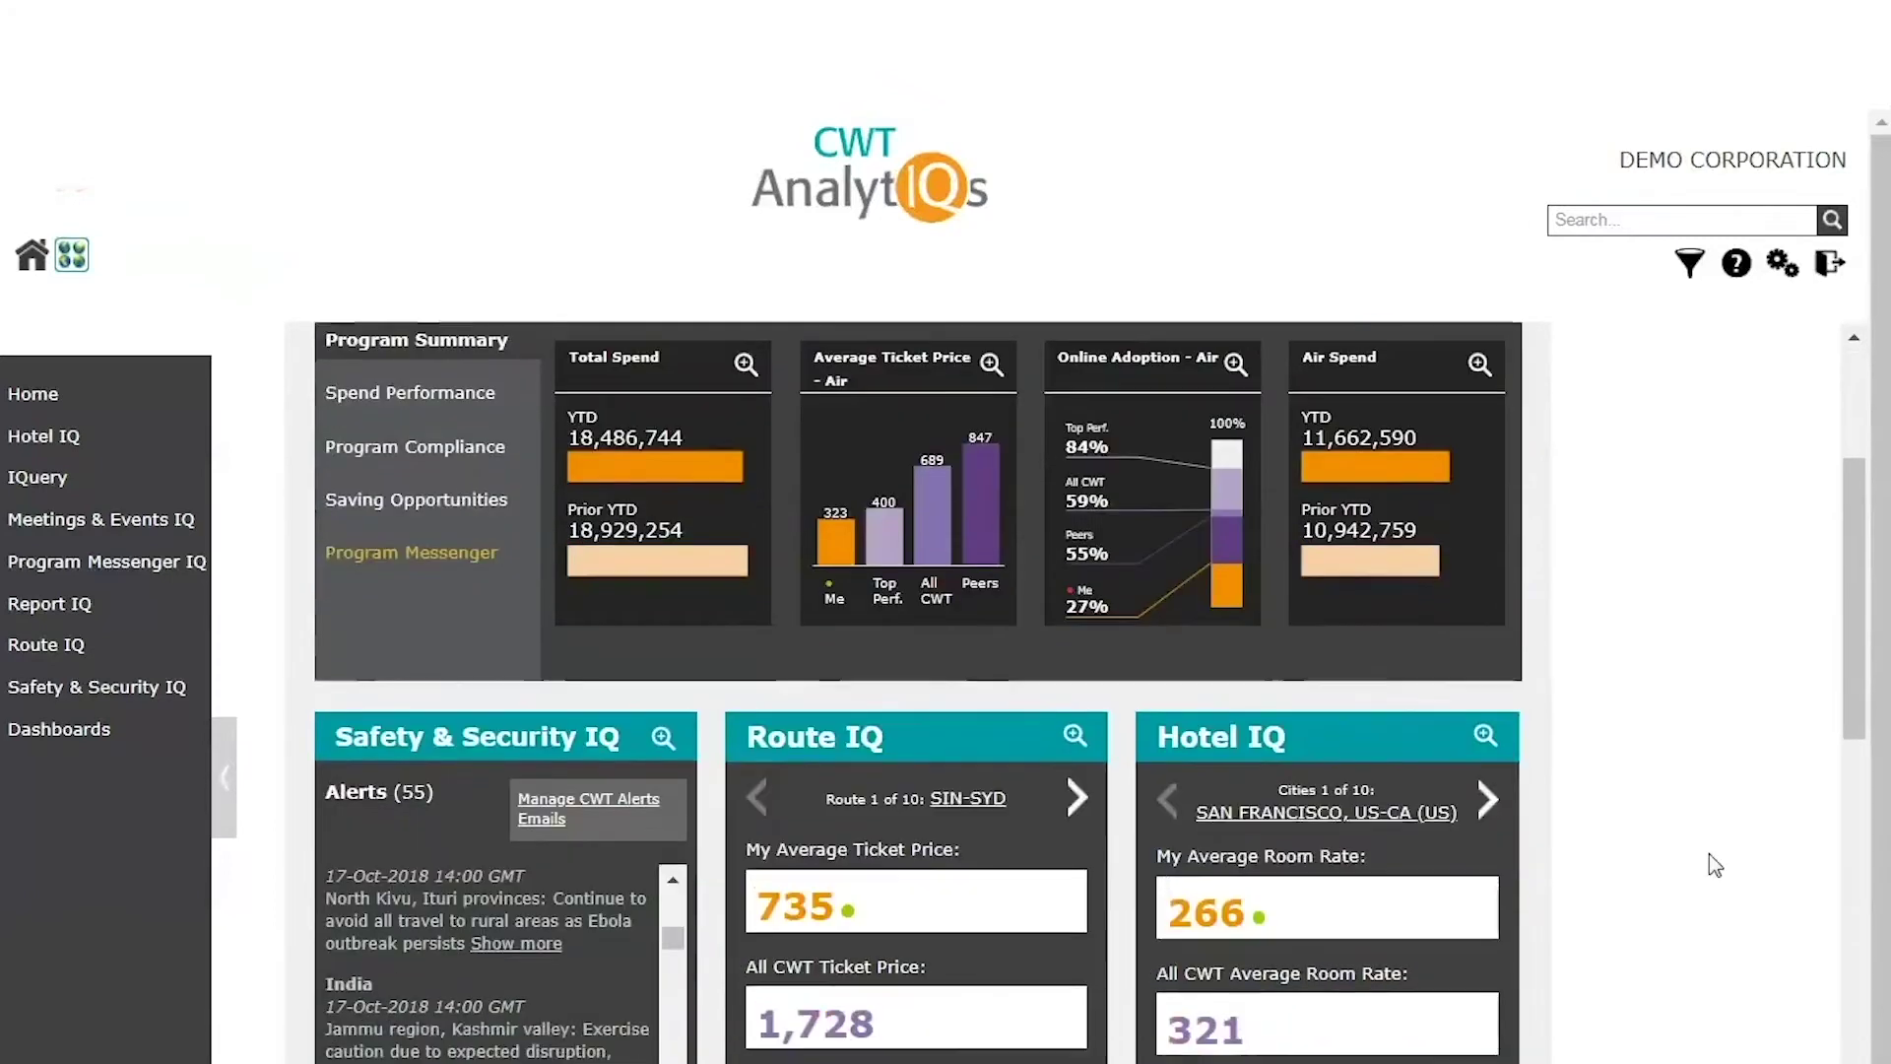
pyautogui.scroll(-3, 1709, 853)
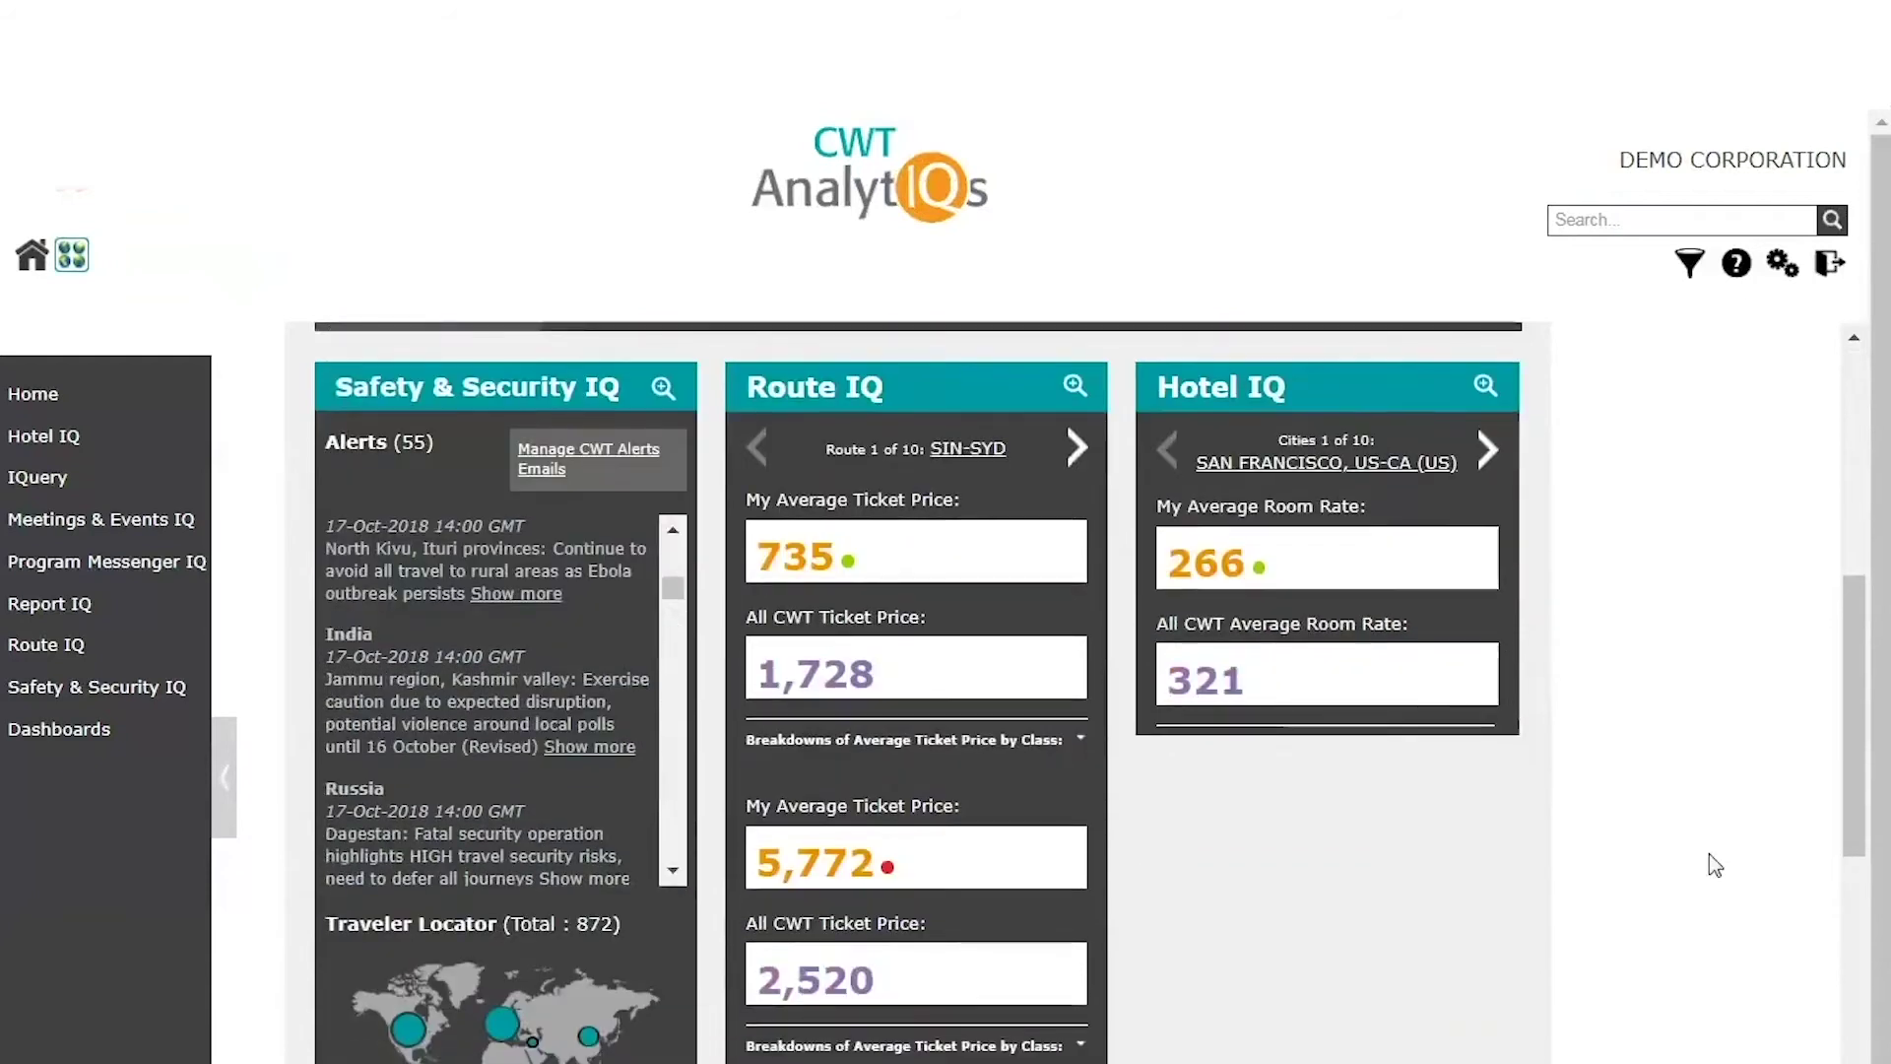
pyautogui.scroll(-4, 1710, 853)
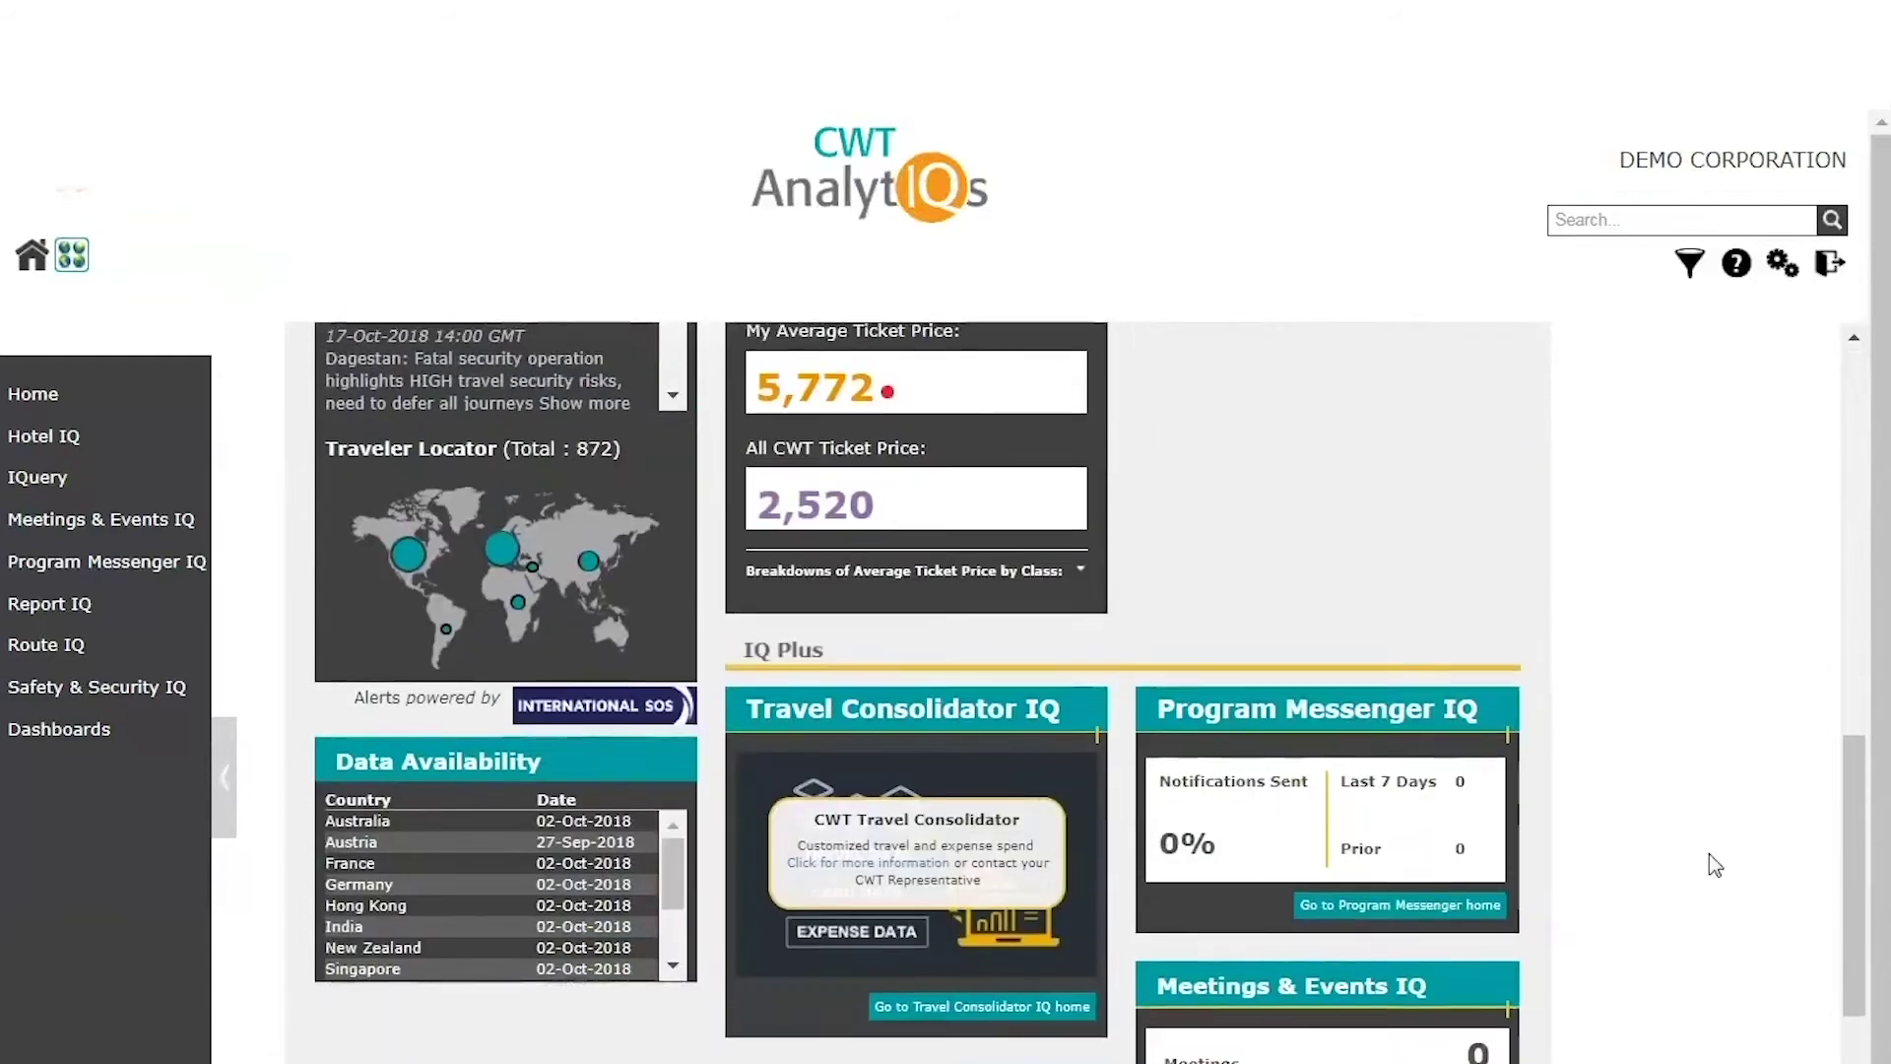
pyautogui.scroll(-3, 1709, 853)
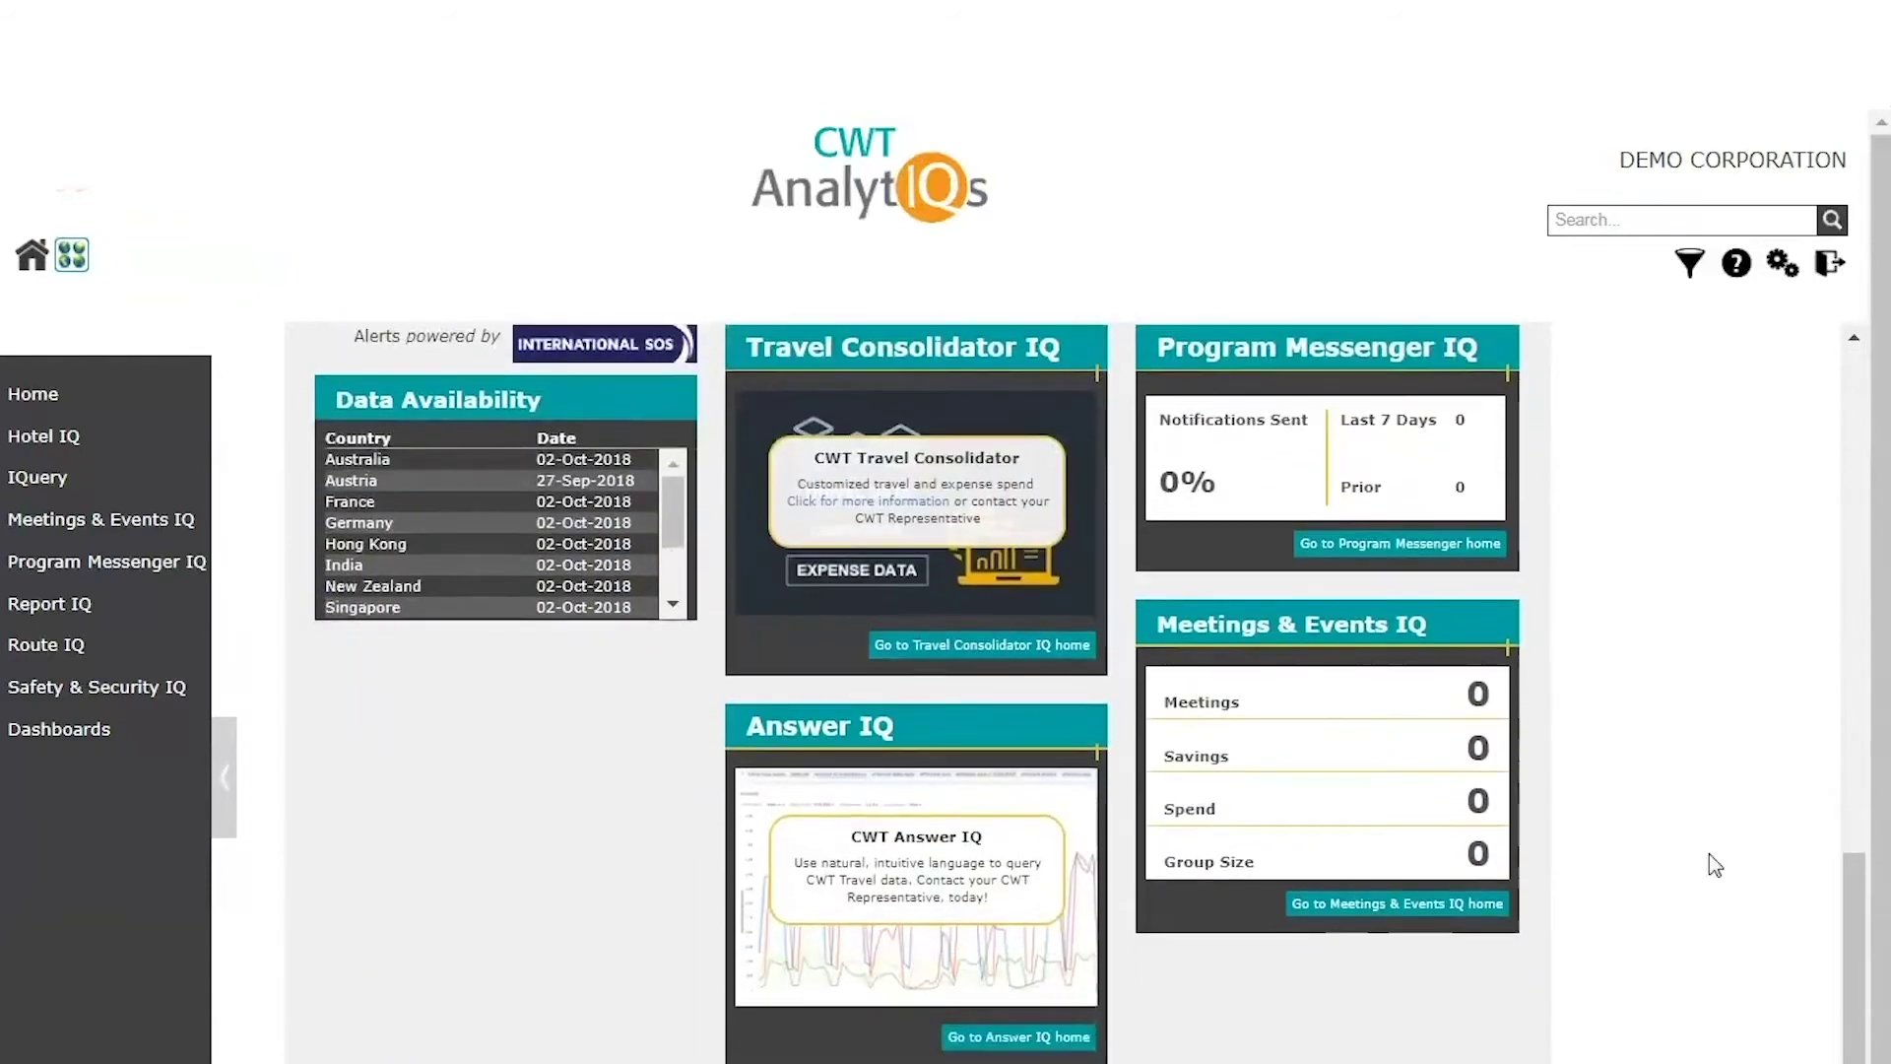
pyautogui.scroll(4, 1715, 865)
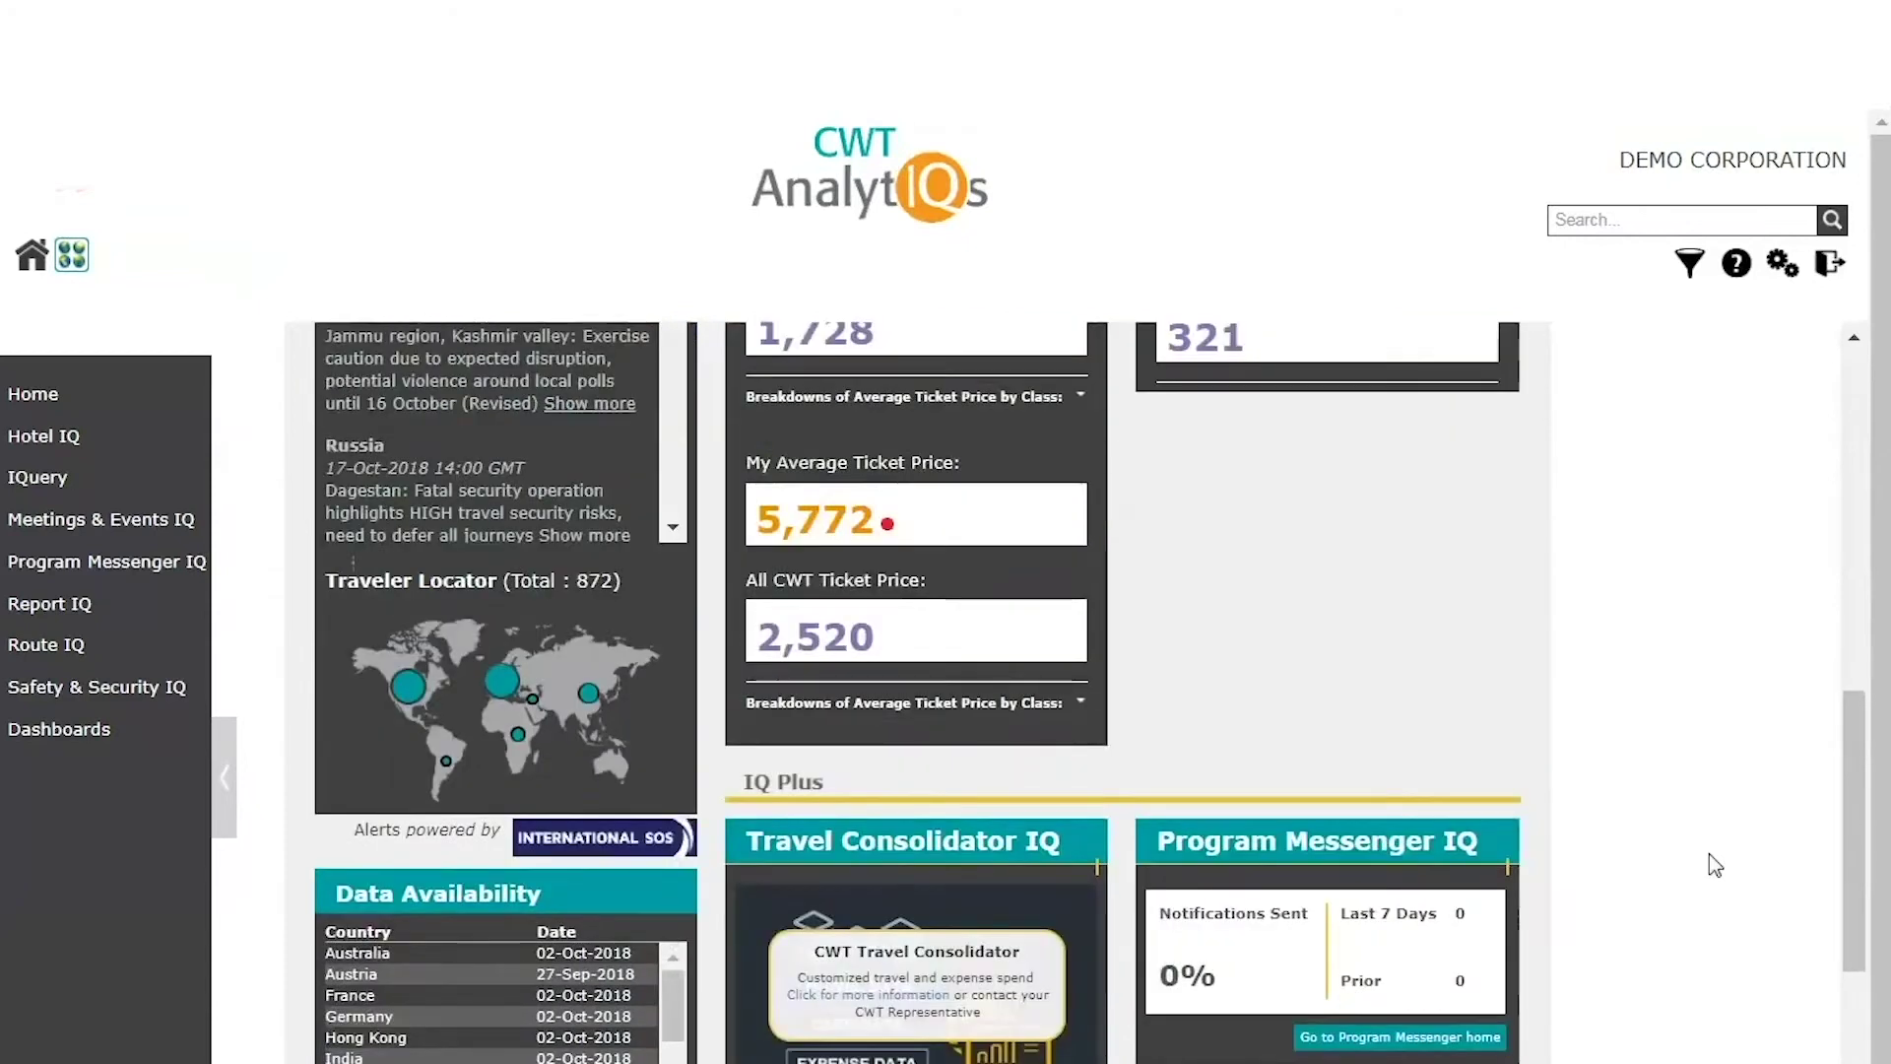
pyautogui.scroll(8, 1715, 865)
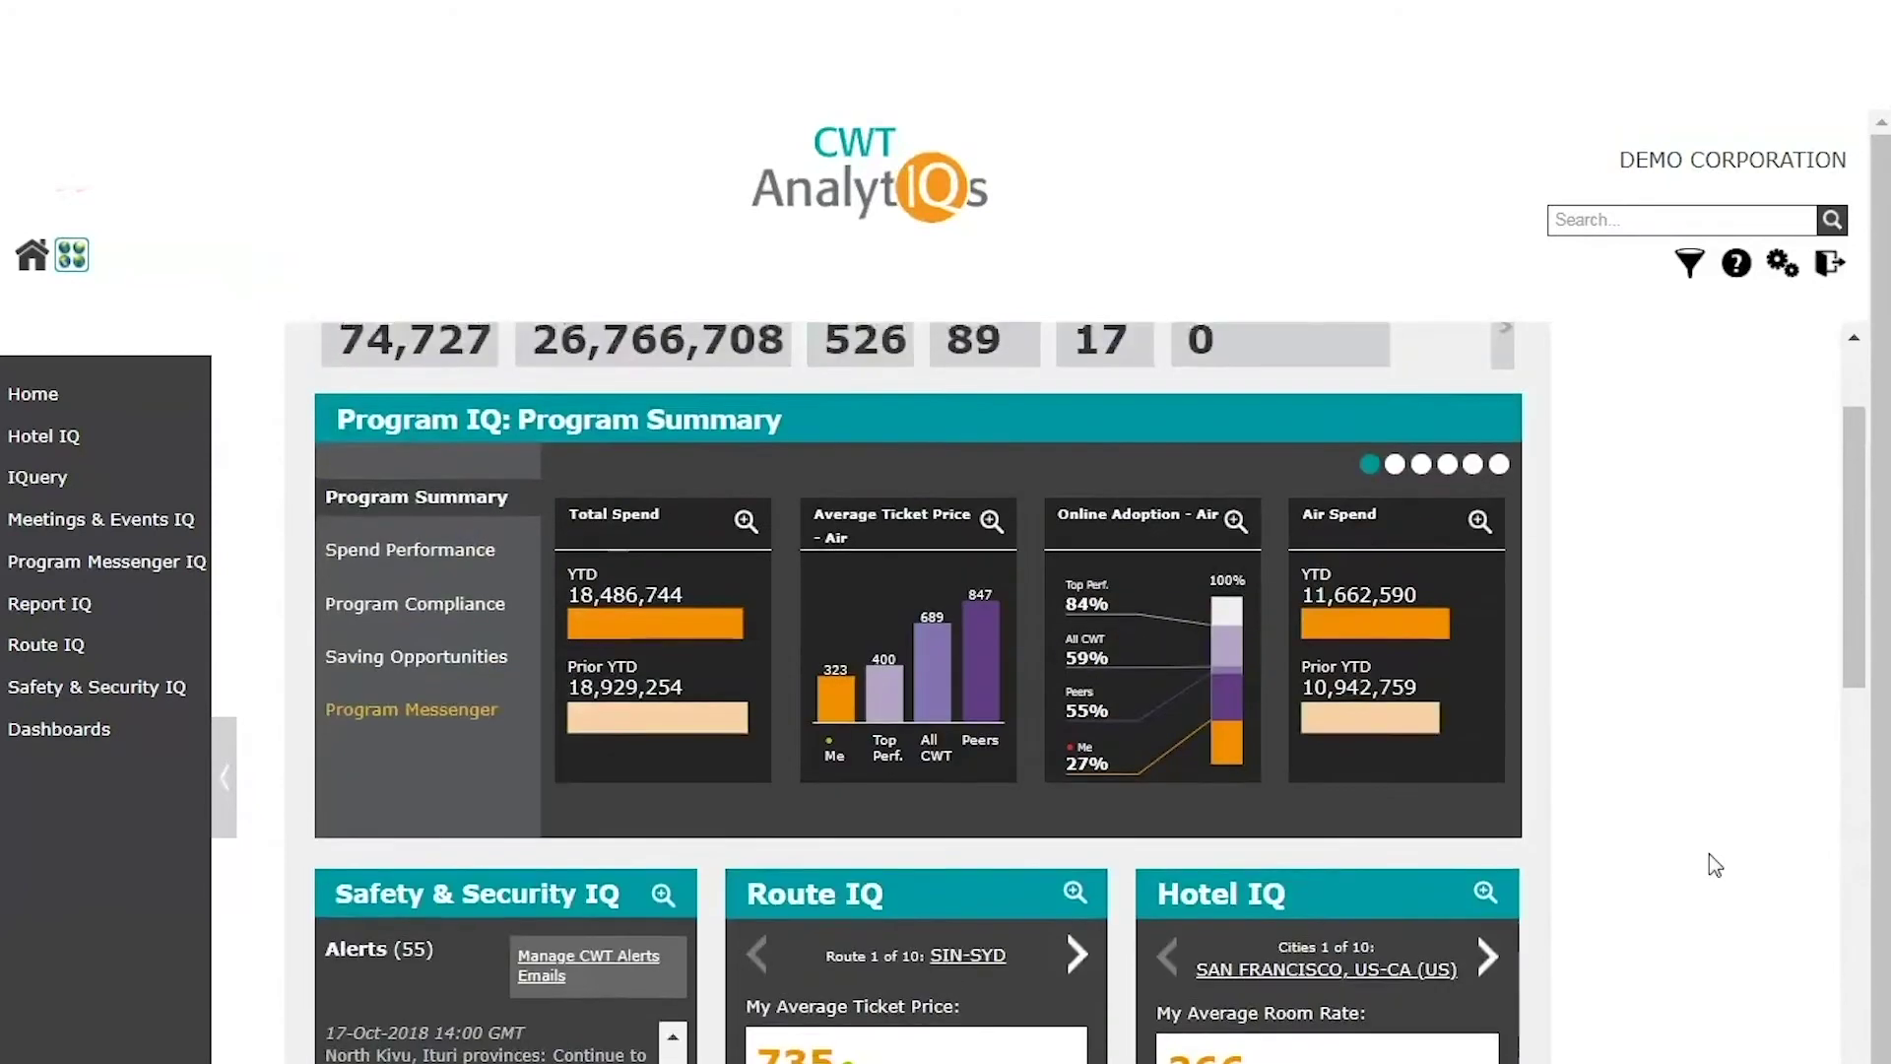
pyautogui.scroll(1, 1715, 865)
pyautogui.scroll(1, 1714, 865)
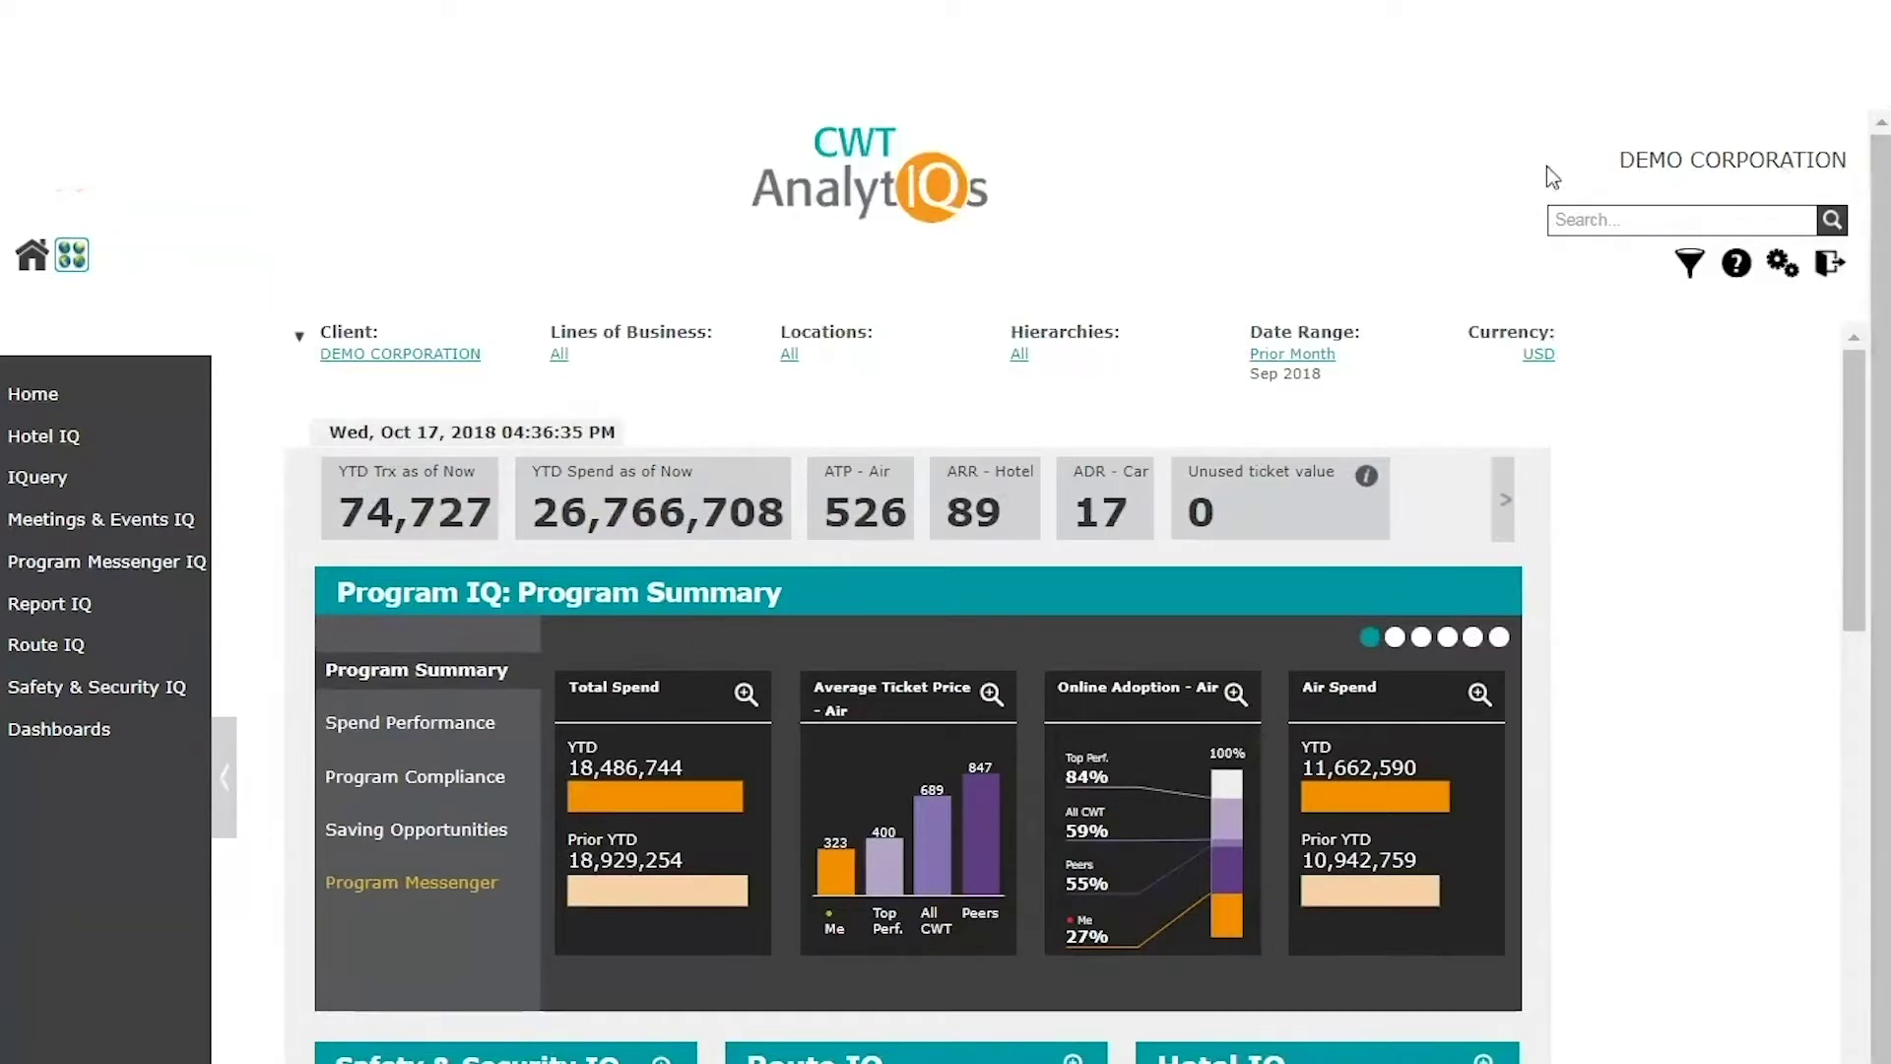
pyautogui.click(1688, 274)
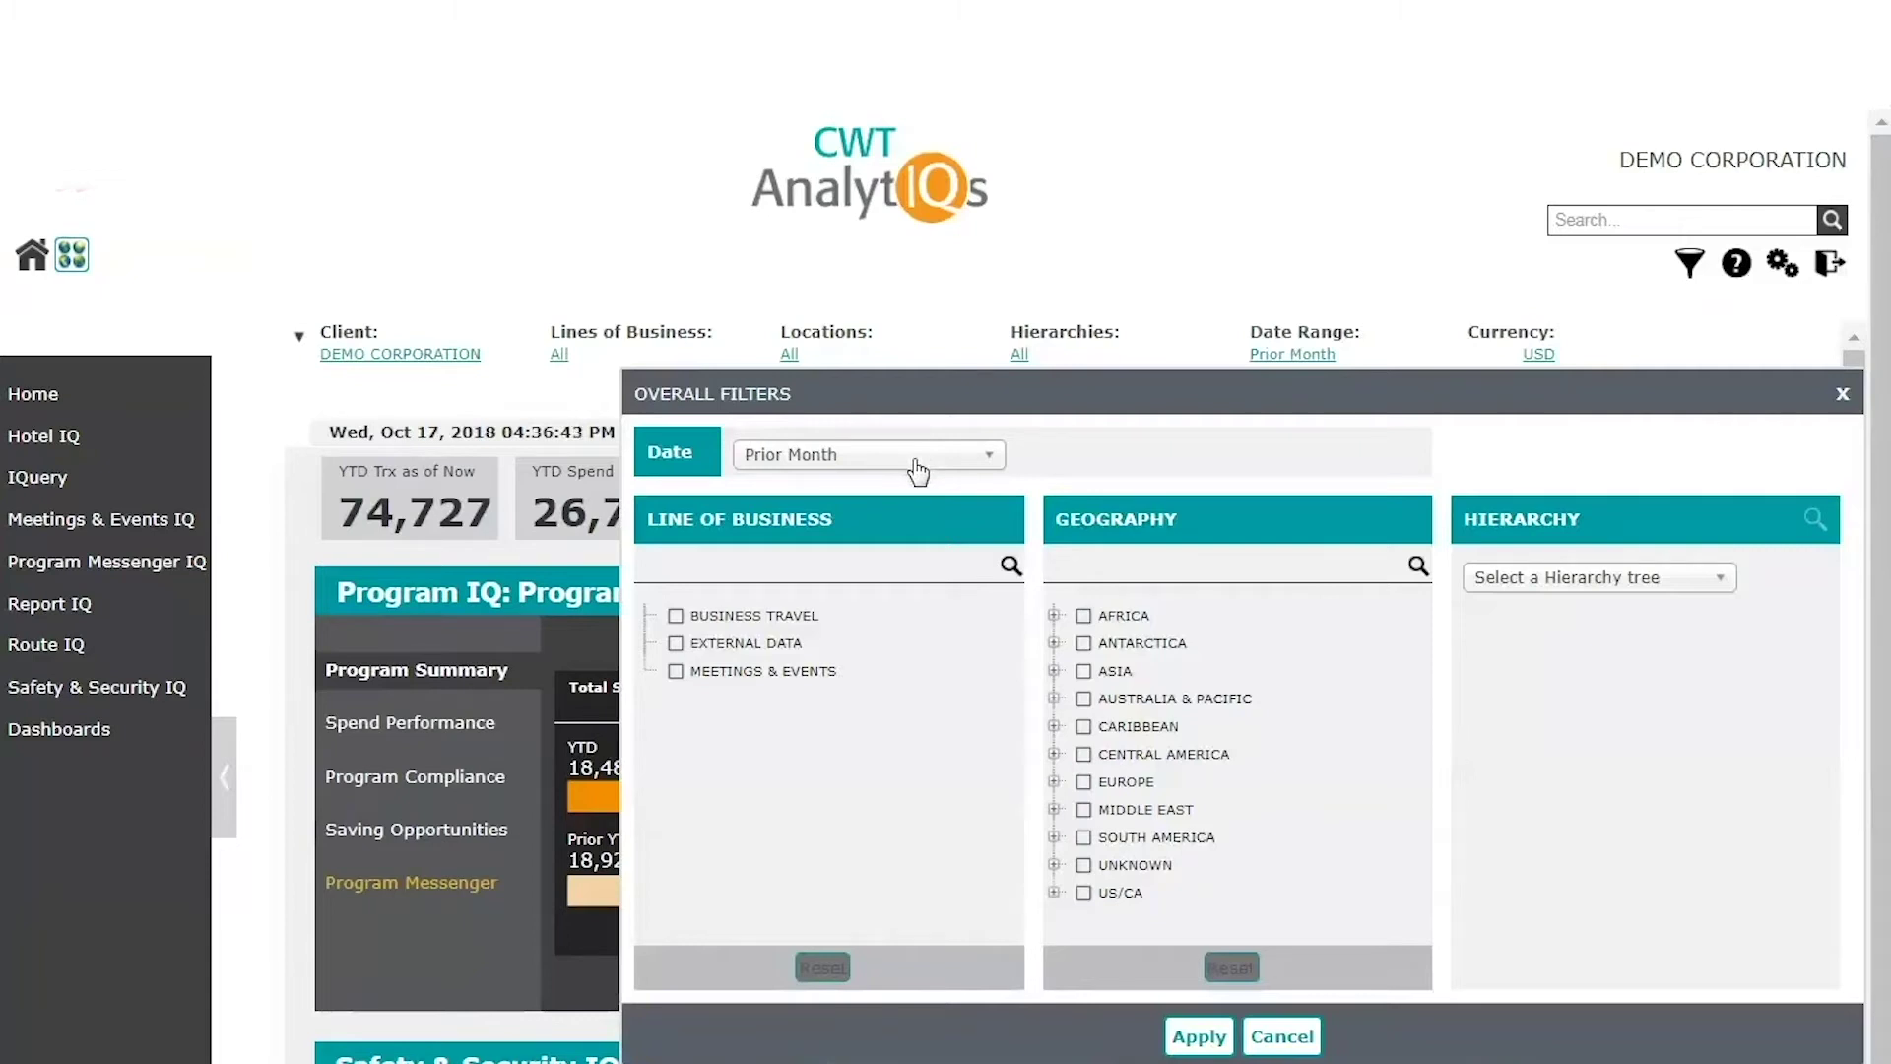
pyautogui.click(917, 468)
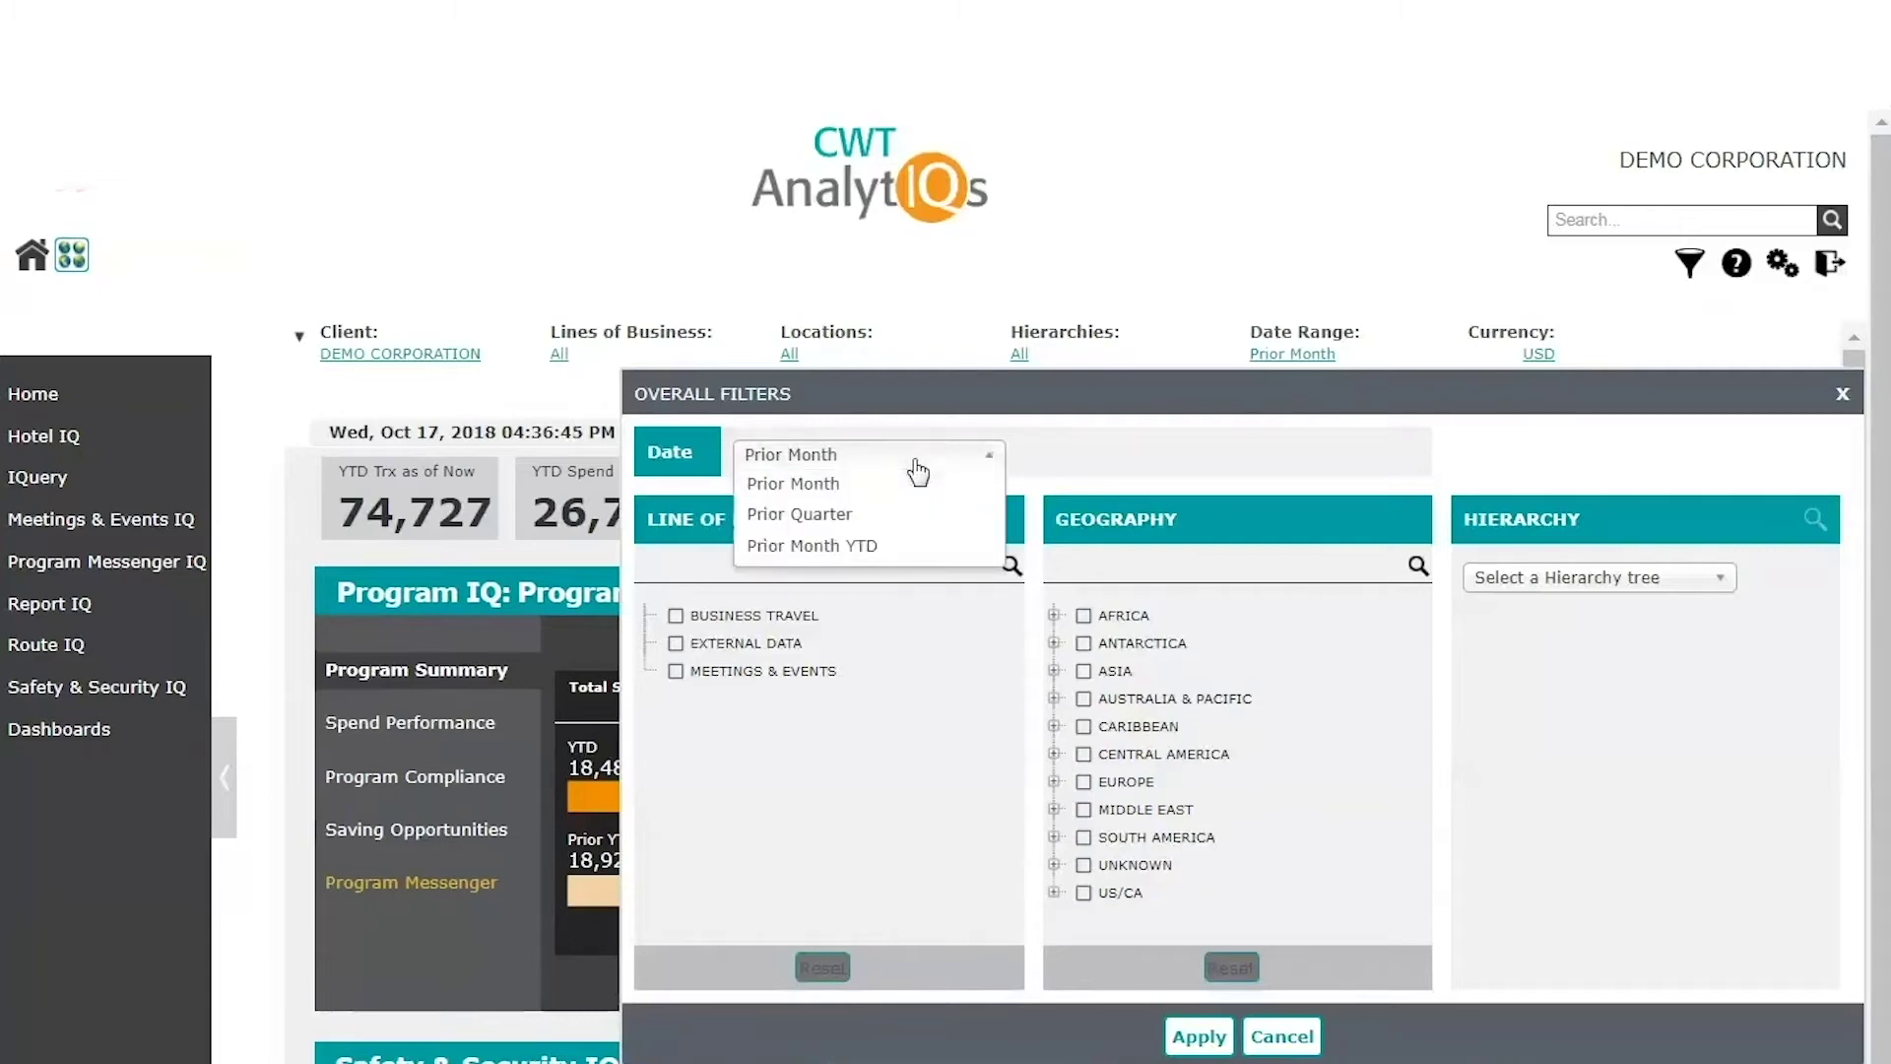
pyautogui.click(926, 635)
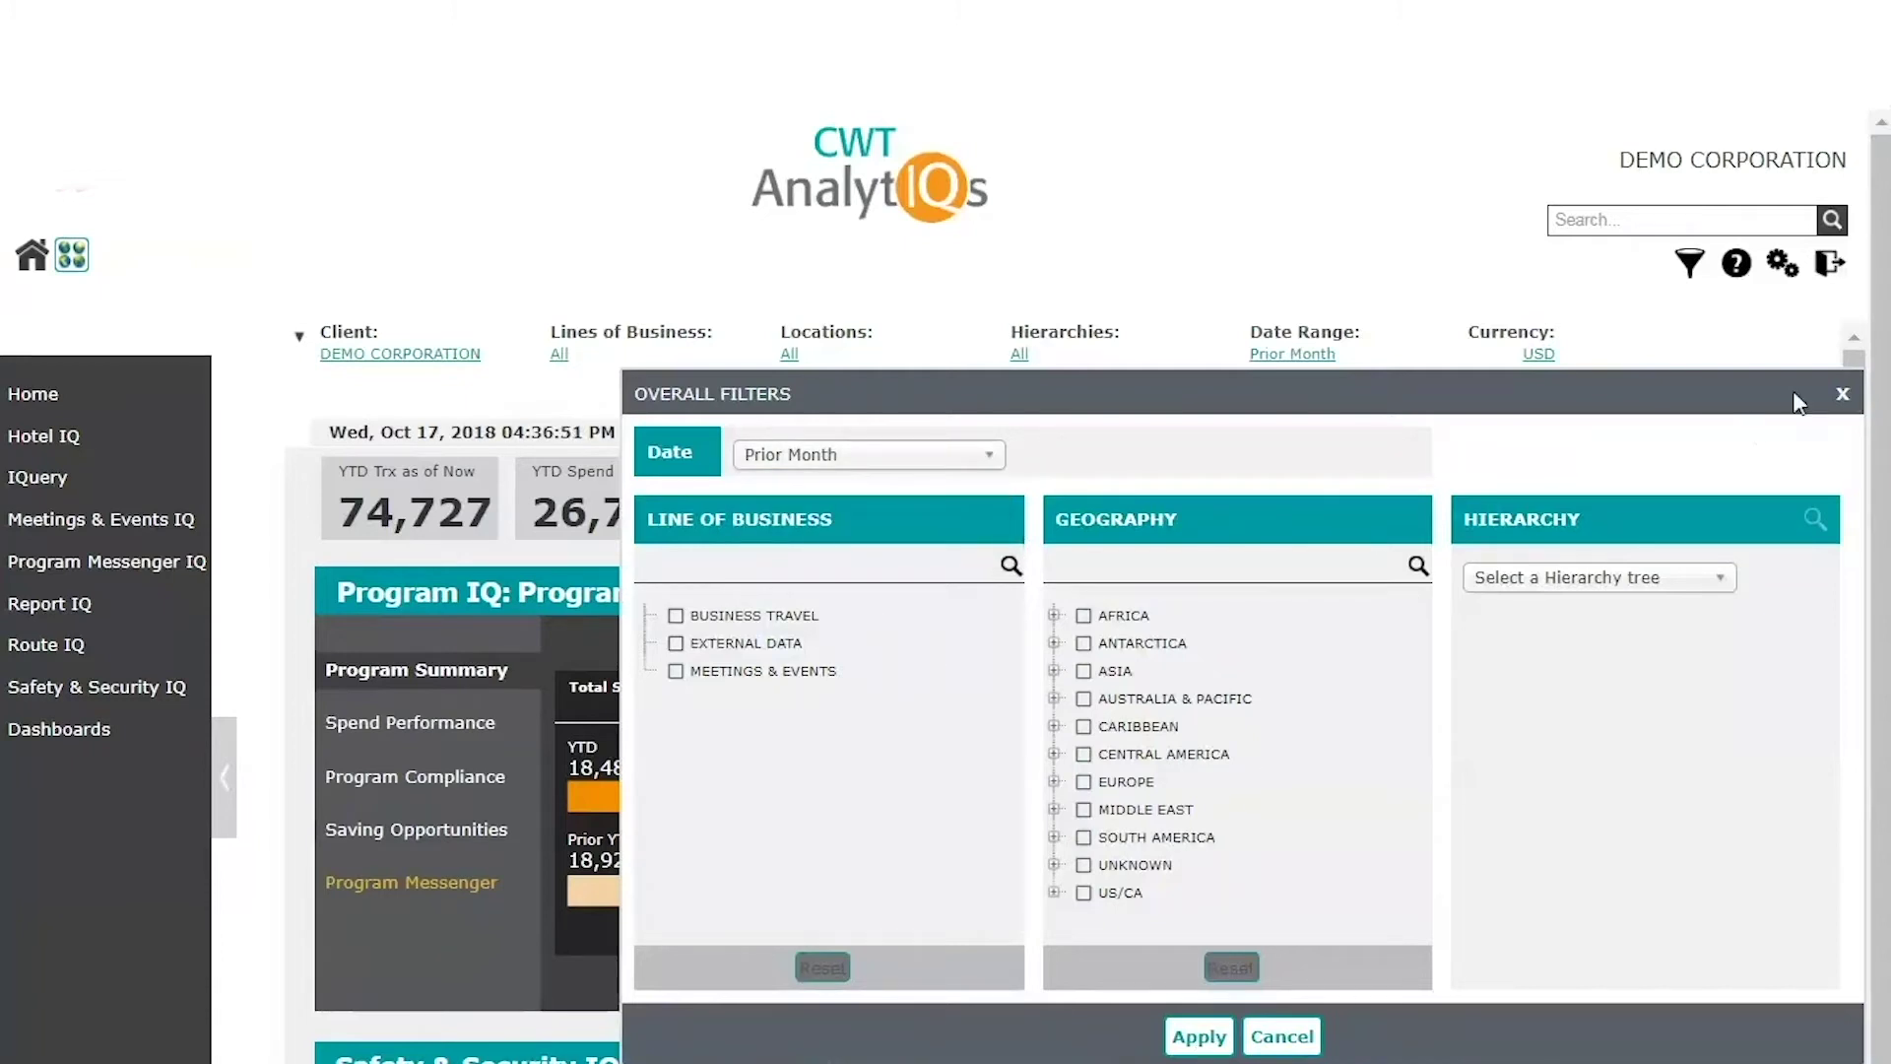
pyautogui.click(1839, 396)
# Step: In Settings, check the Language and Currency options, keeping ENGLISH and USD
pyautogui.click(1781, 264)
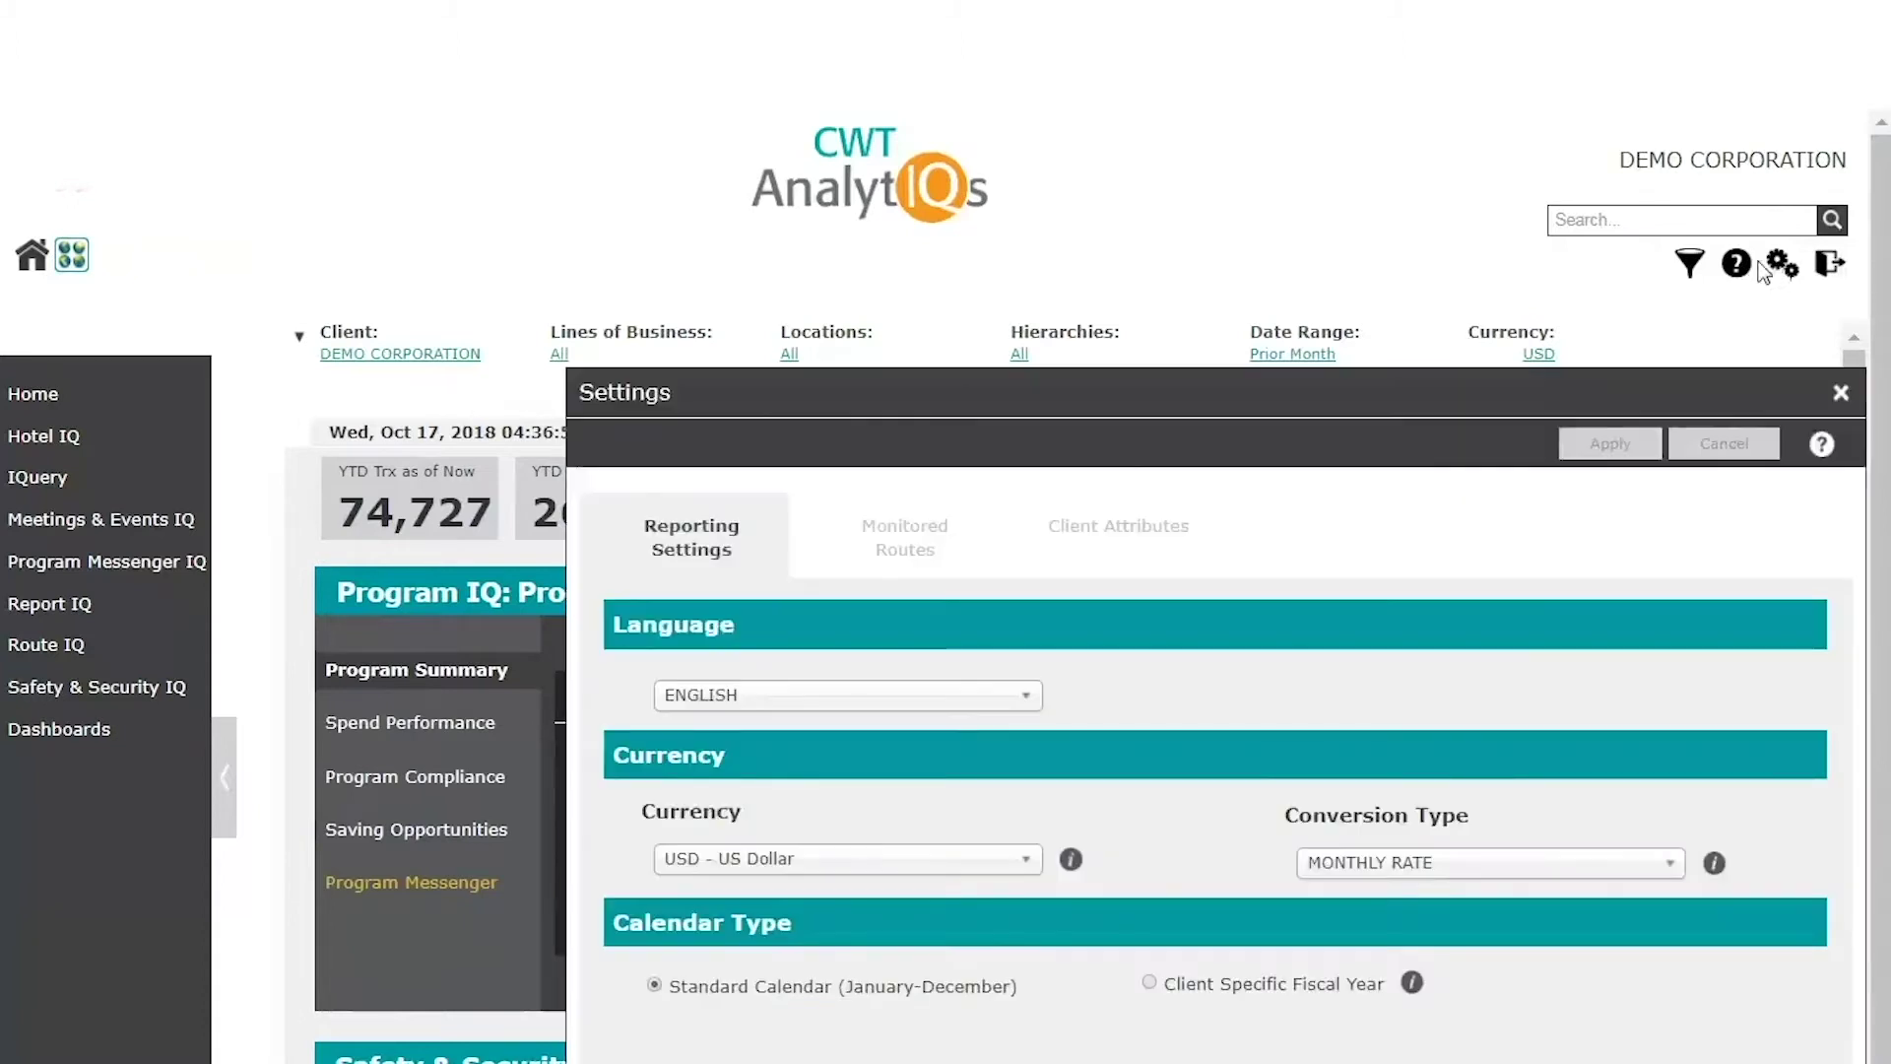
pyautogui.click(716, 699)
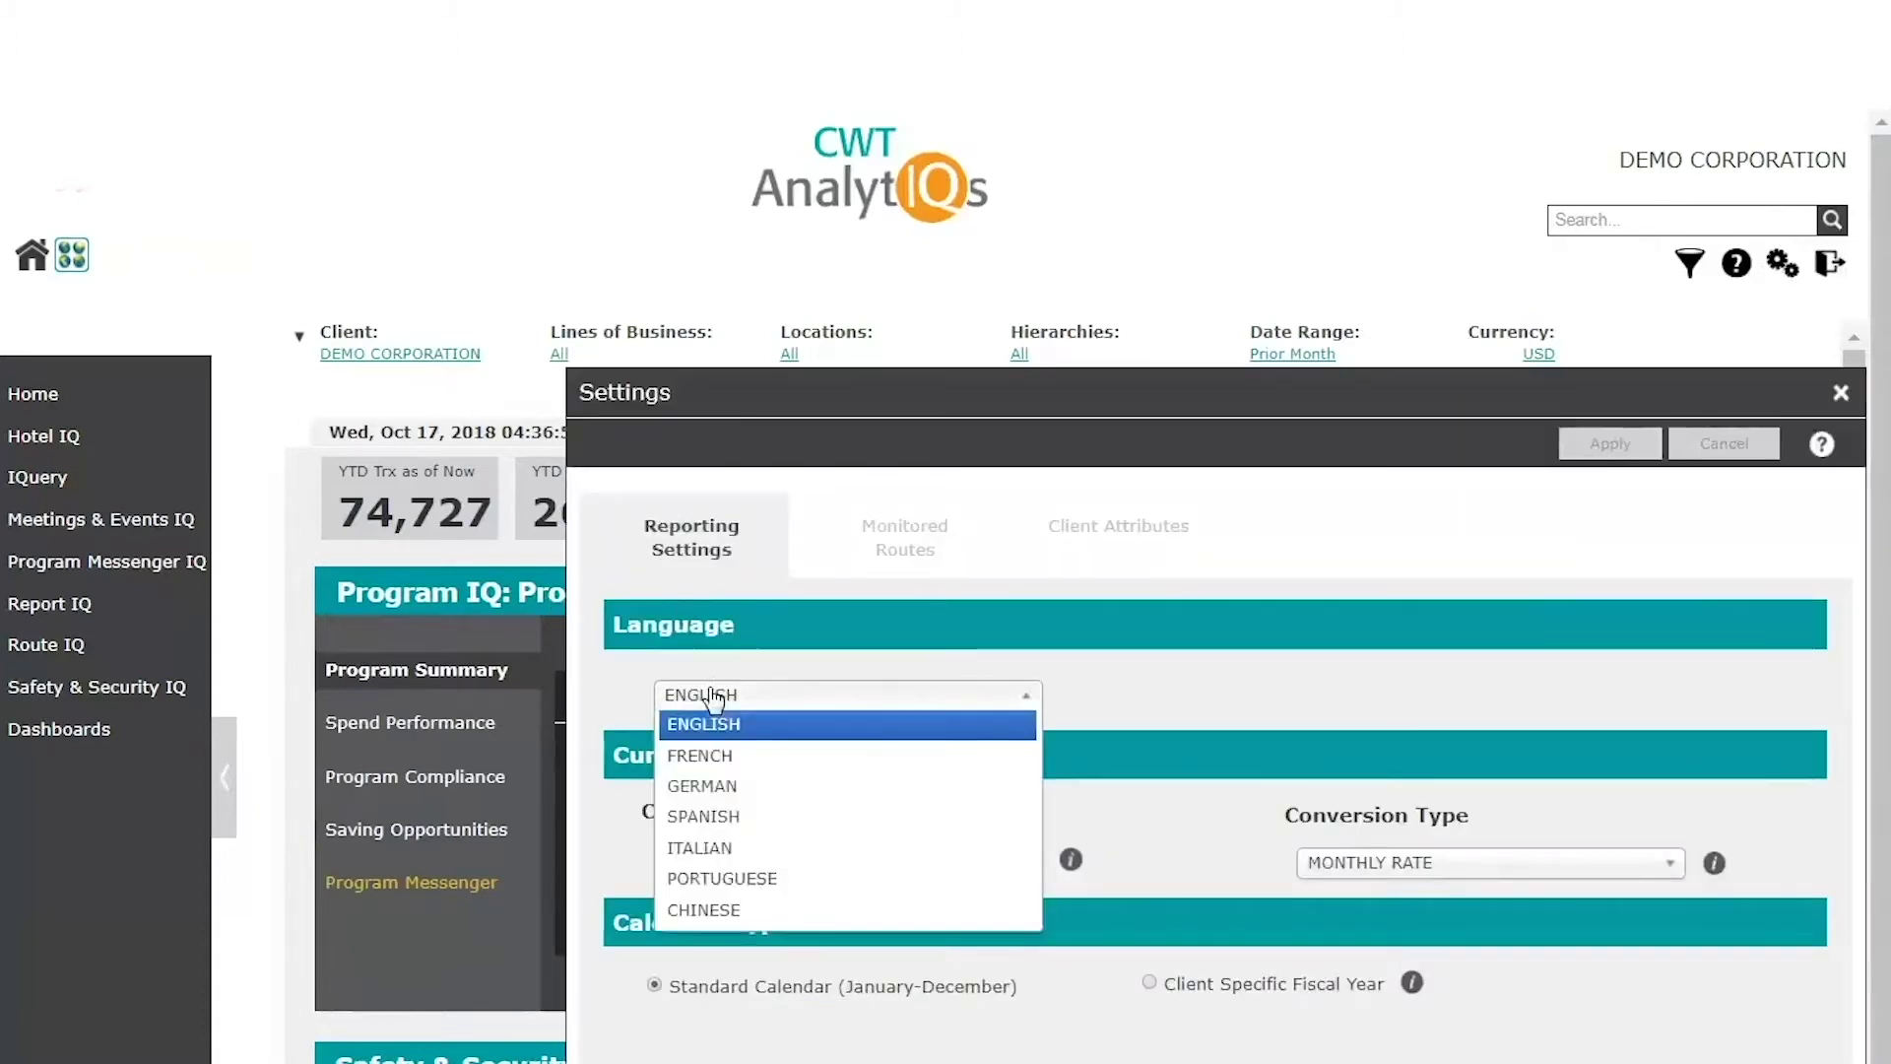
pyautogui.click(897, 652)
pyautogui.click(900, 859)
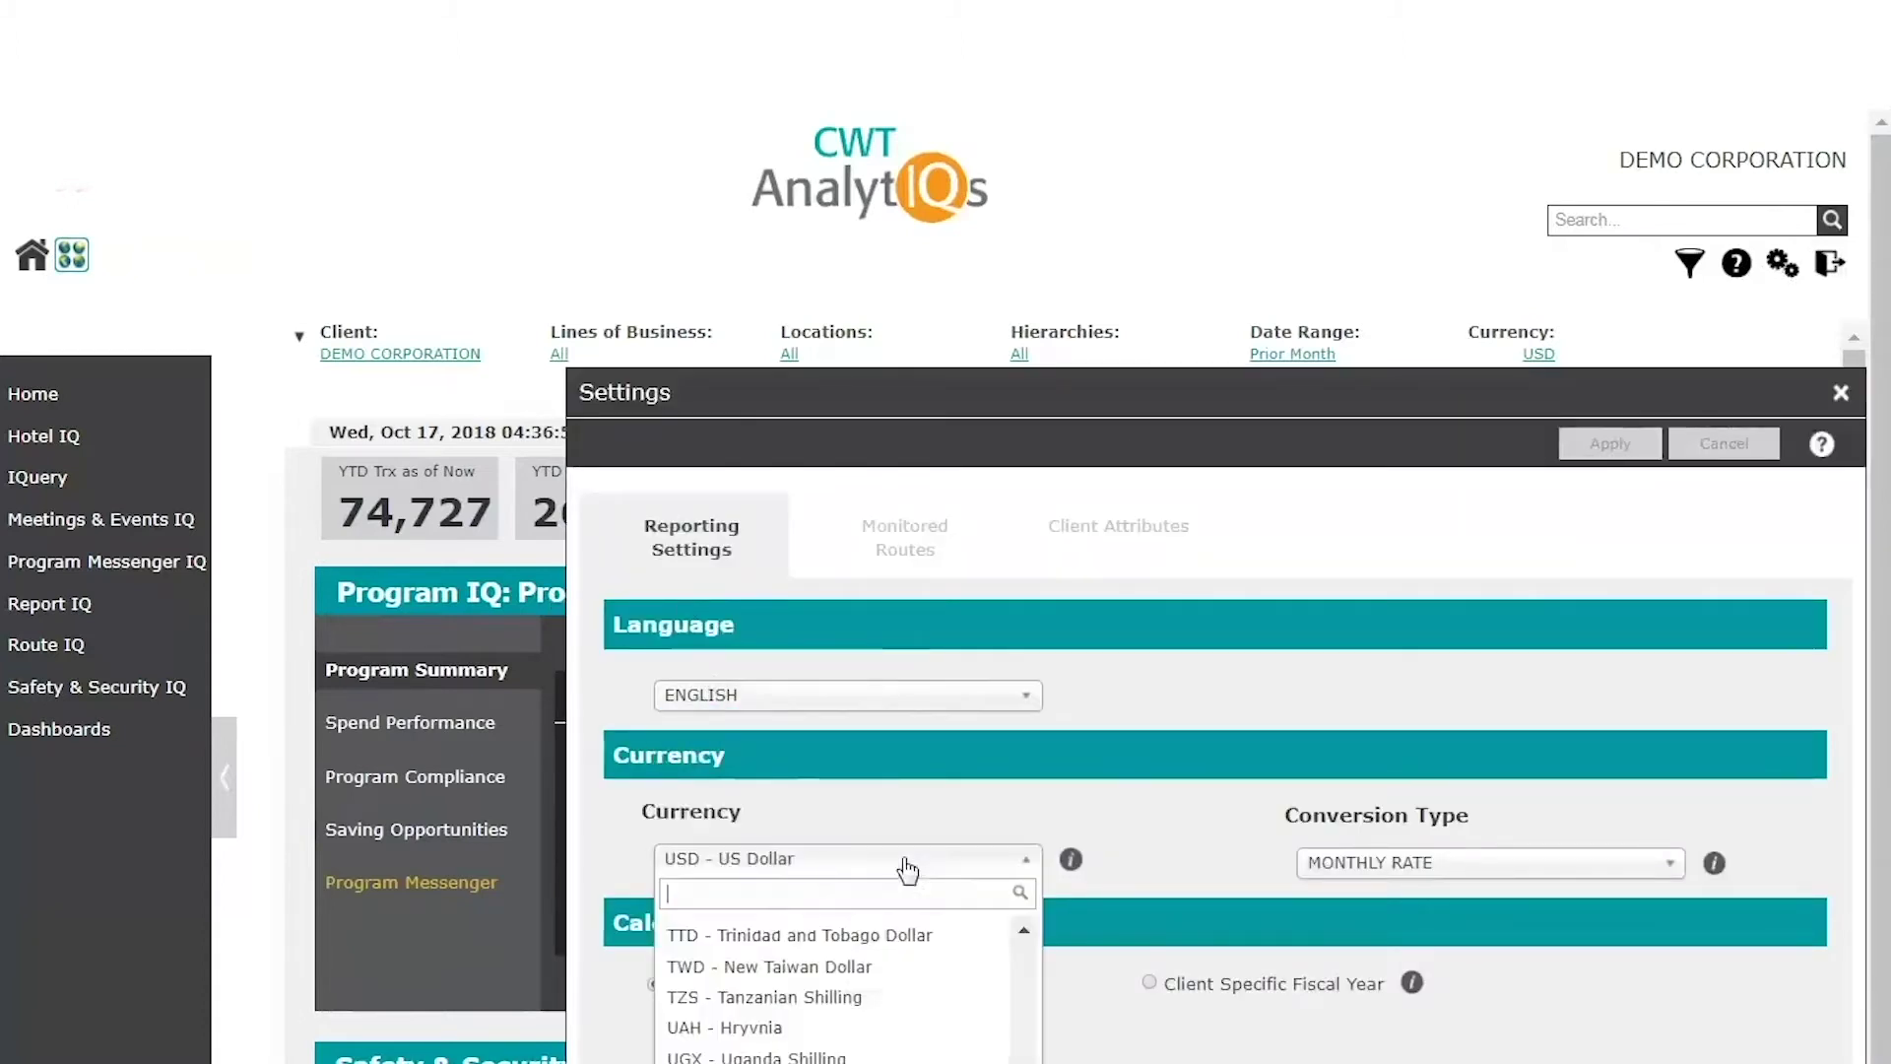
pyautogui.click(1164, 820)
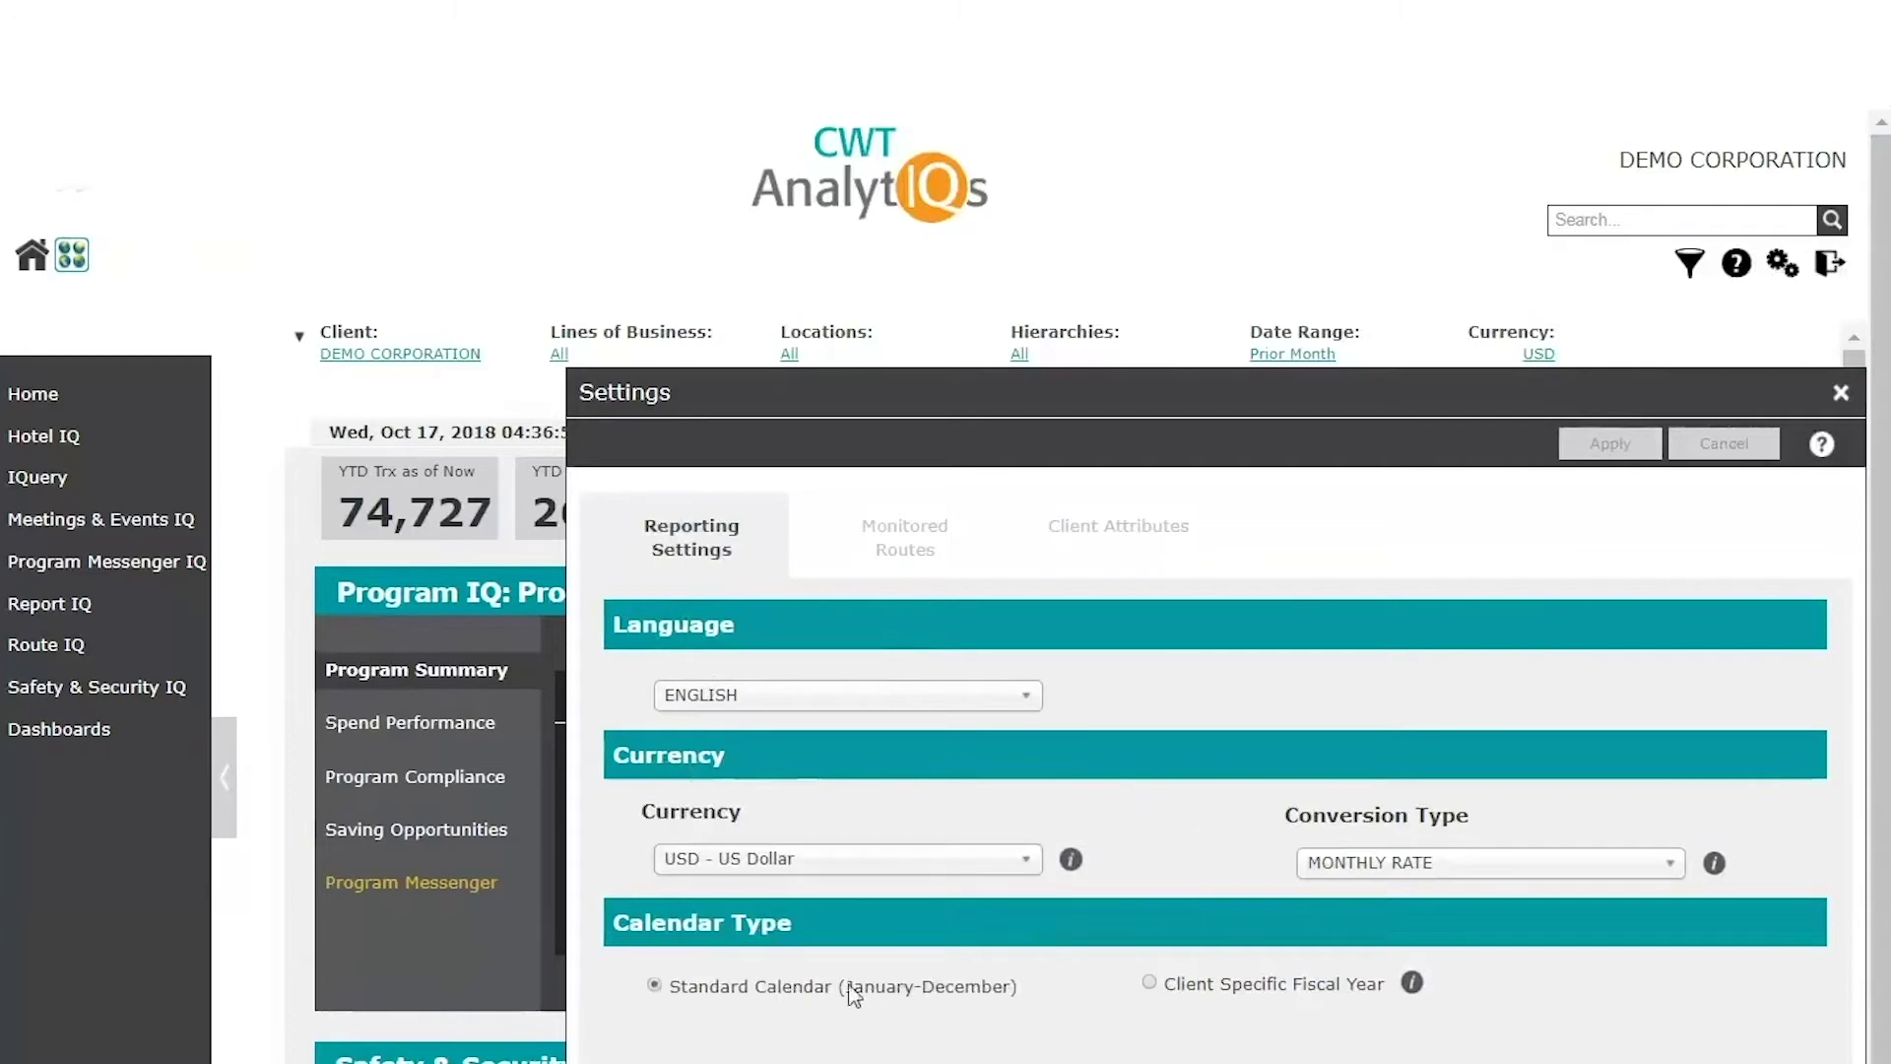
# Step: View the empty Monitored Routes tab, then Client Attributes, highlighting the Reporting Authentication ID label
pyautogui.click(891, 563)
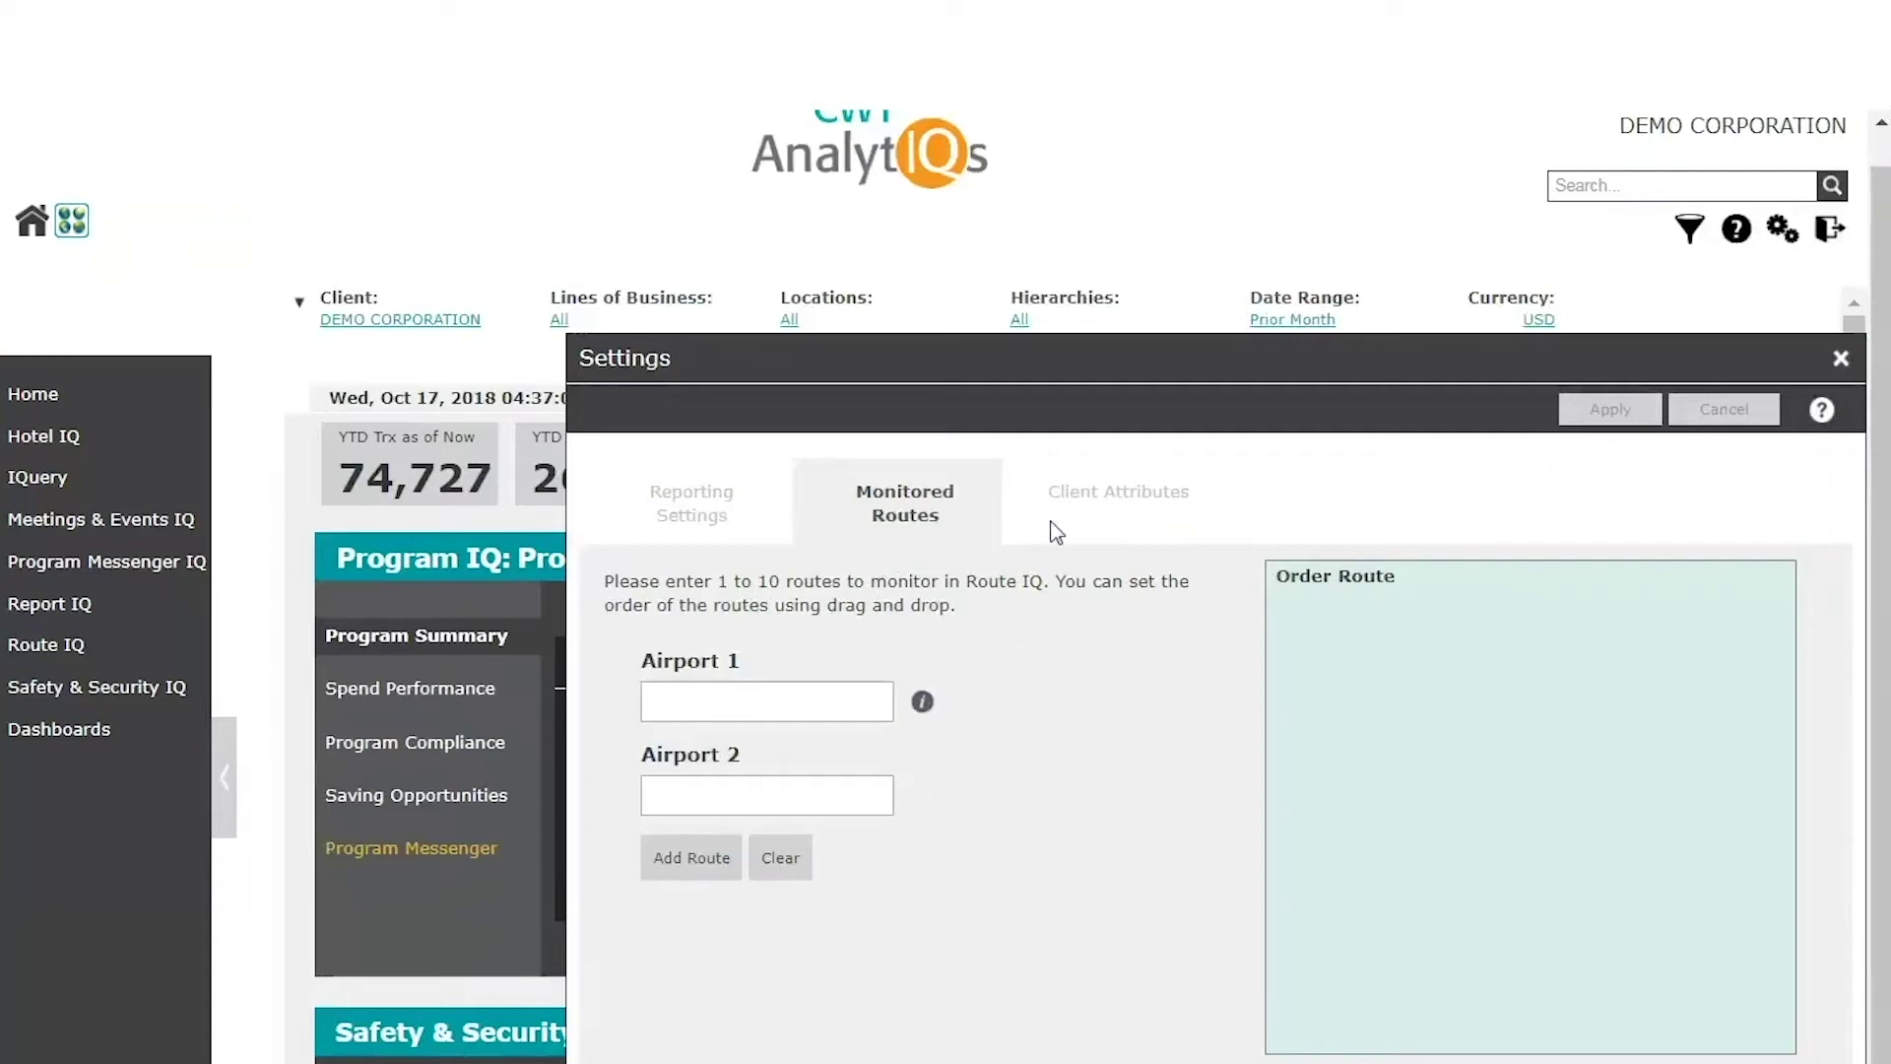
pyautogui.click(1101, 503)
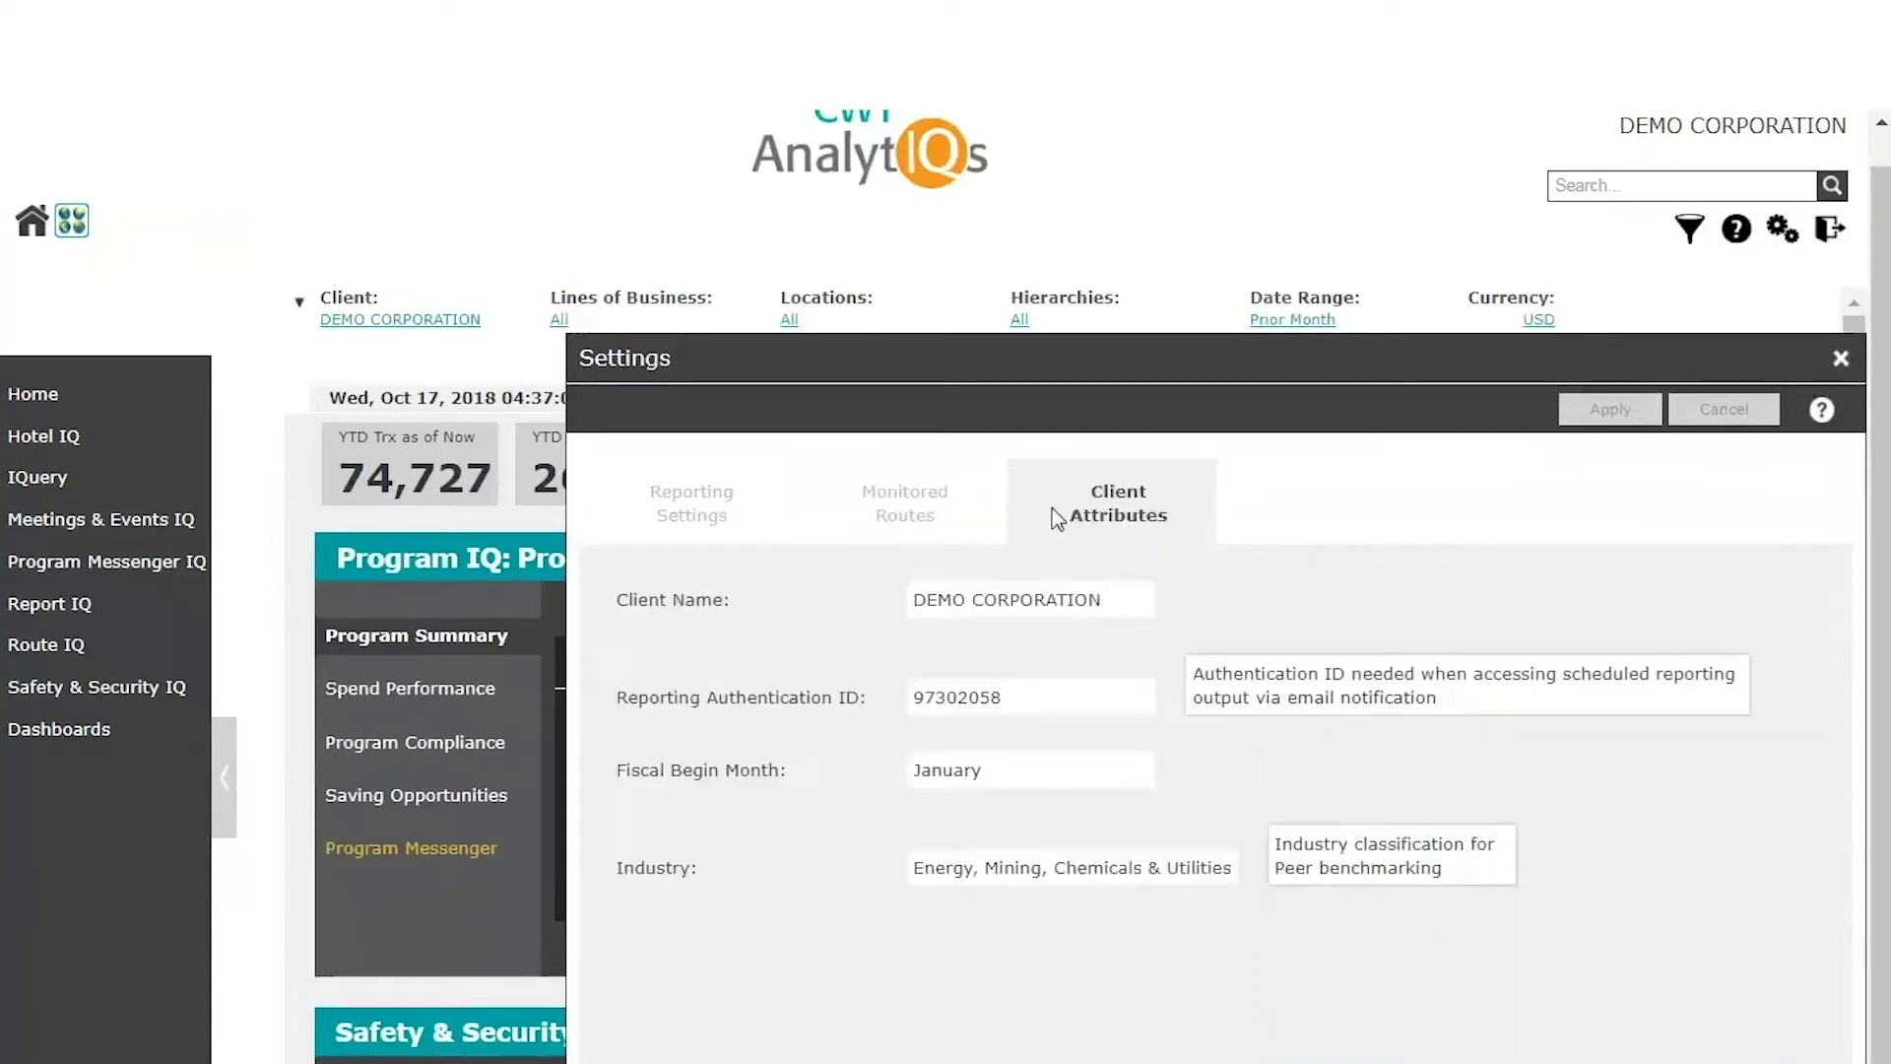
pyautogui.moveTo(1041, 703); pyautogui.dragTo(899, 709)
pyautogui.moveTo(617, 699); pyautogui.dragTo(811, 721)
pyautogui.tripleClick(851, 718)
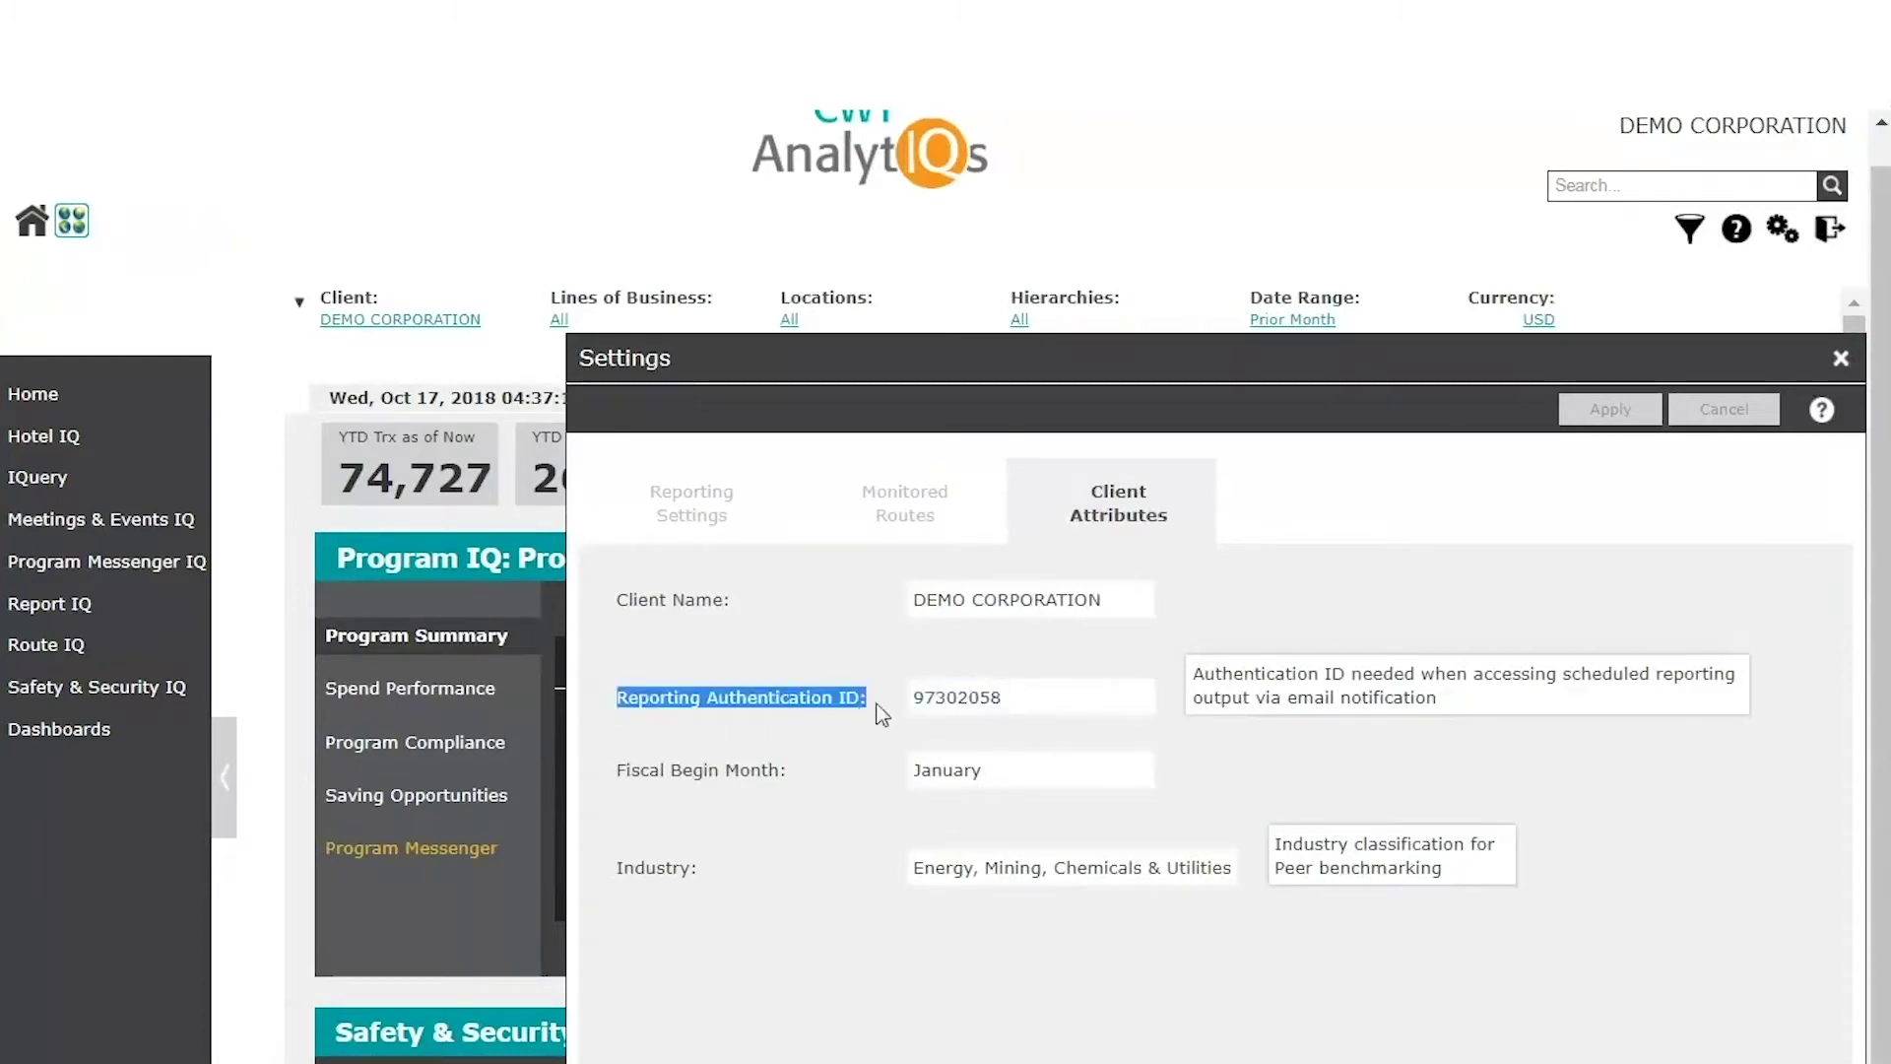
# Step: Close Settings and open the help portal with Glossary, FAQs and Training Modules
pyautogui.click(1840, 361)
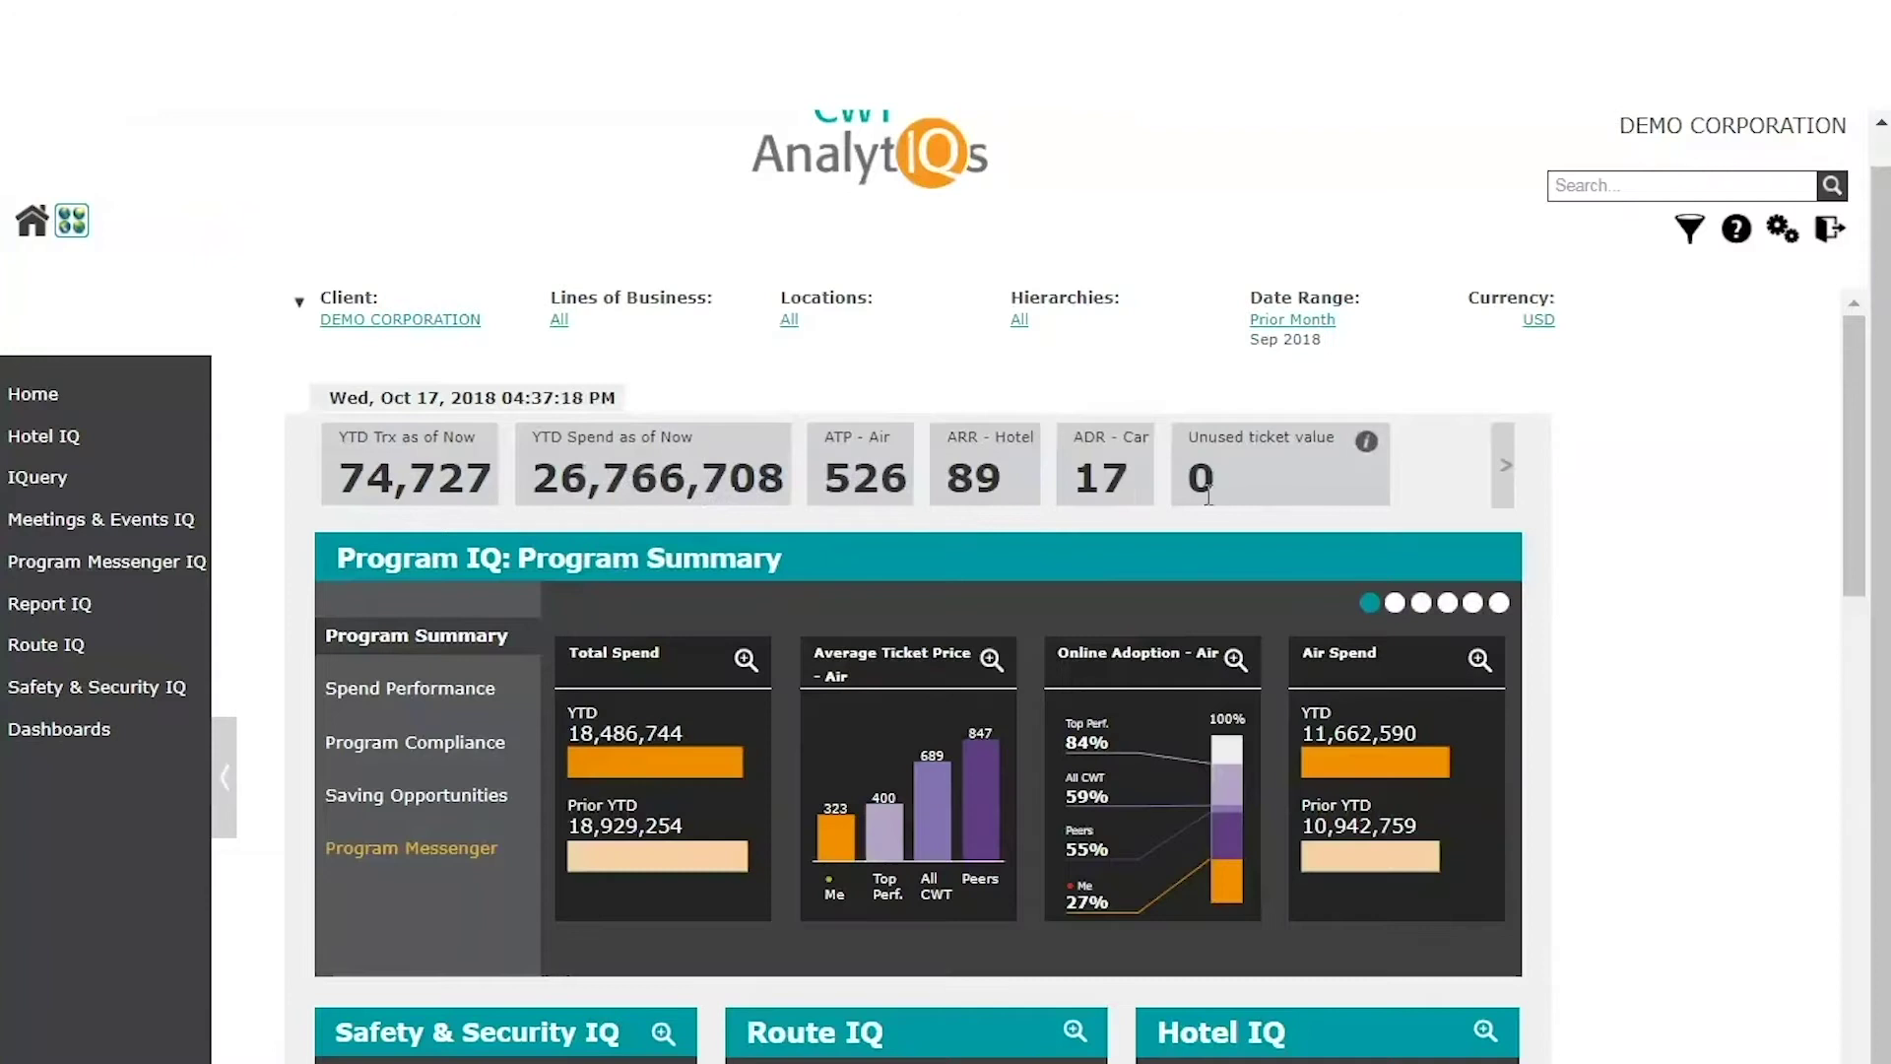
pyautogui.click(1733, 234)
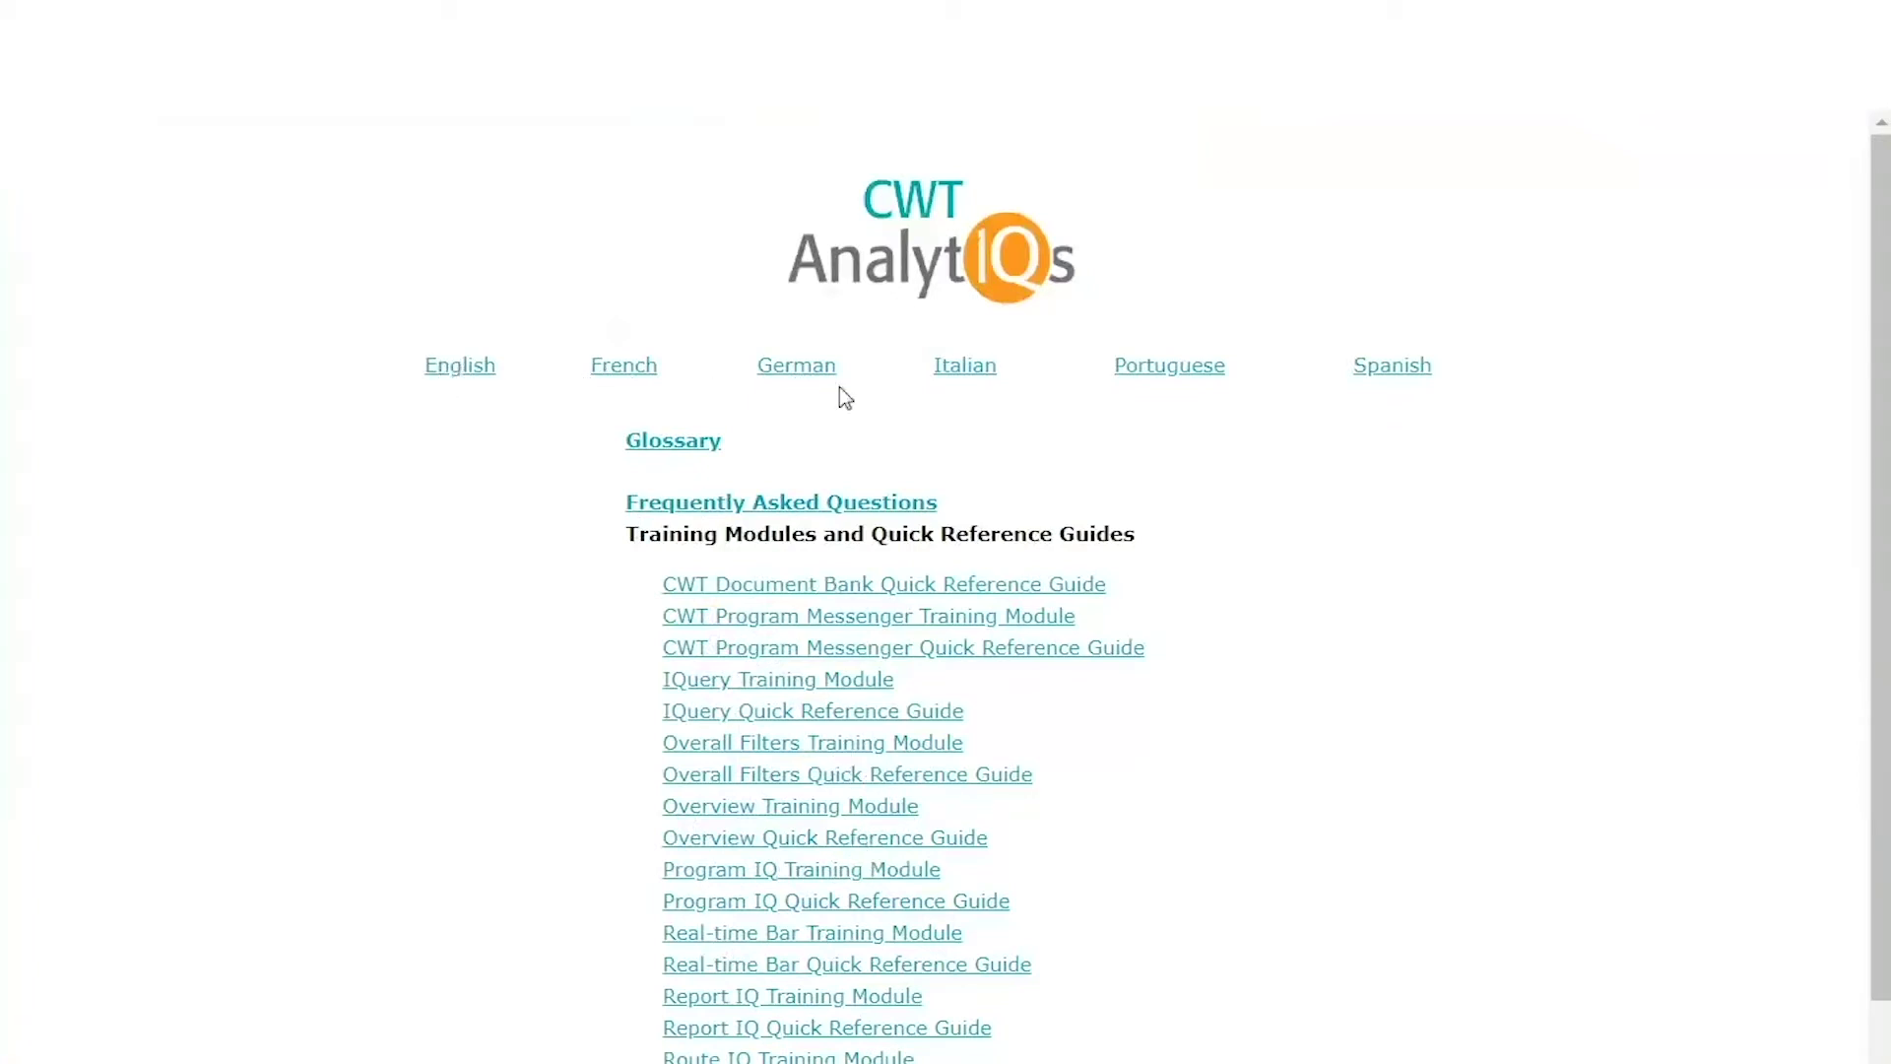
pyautogui.click(675, 443)
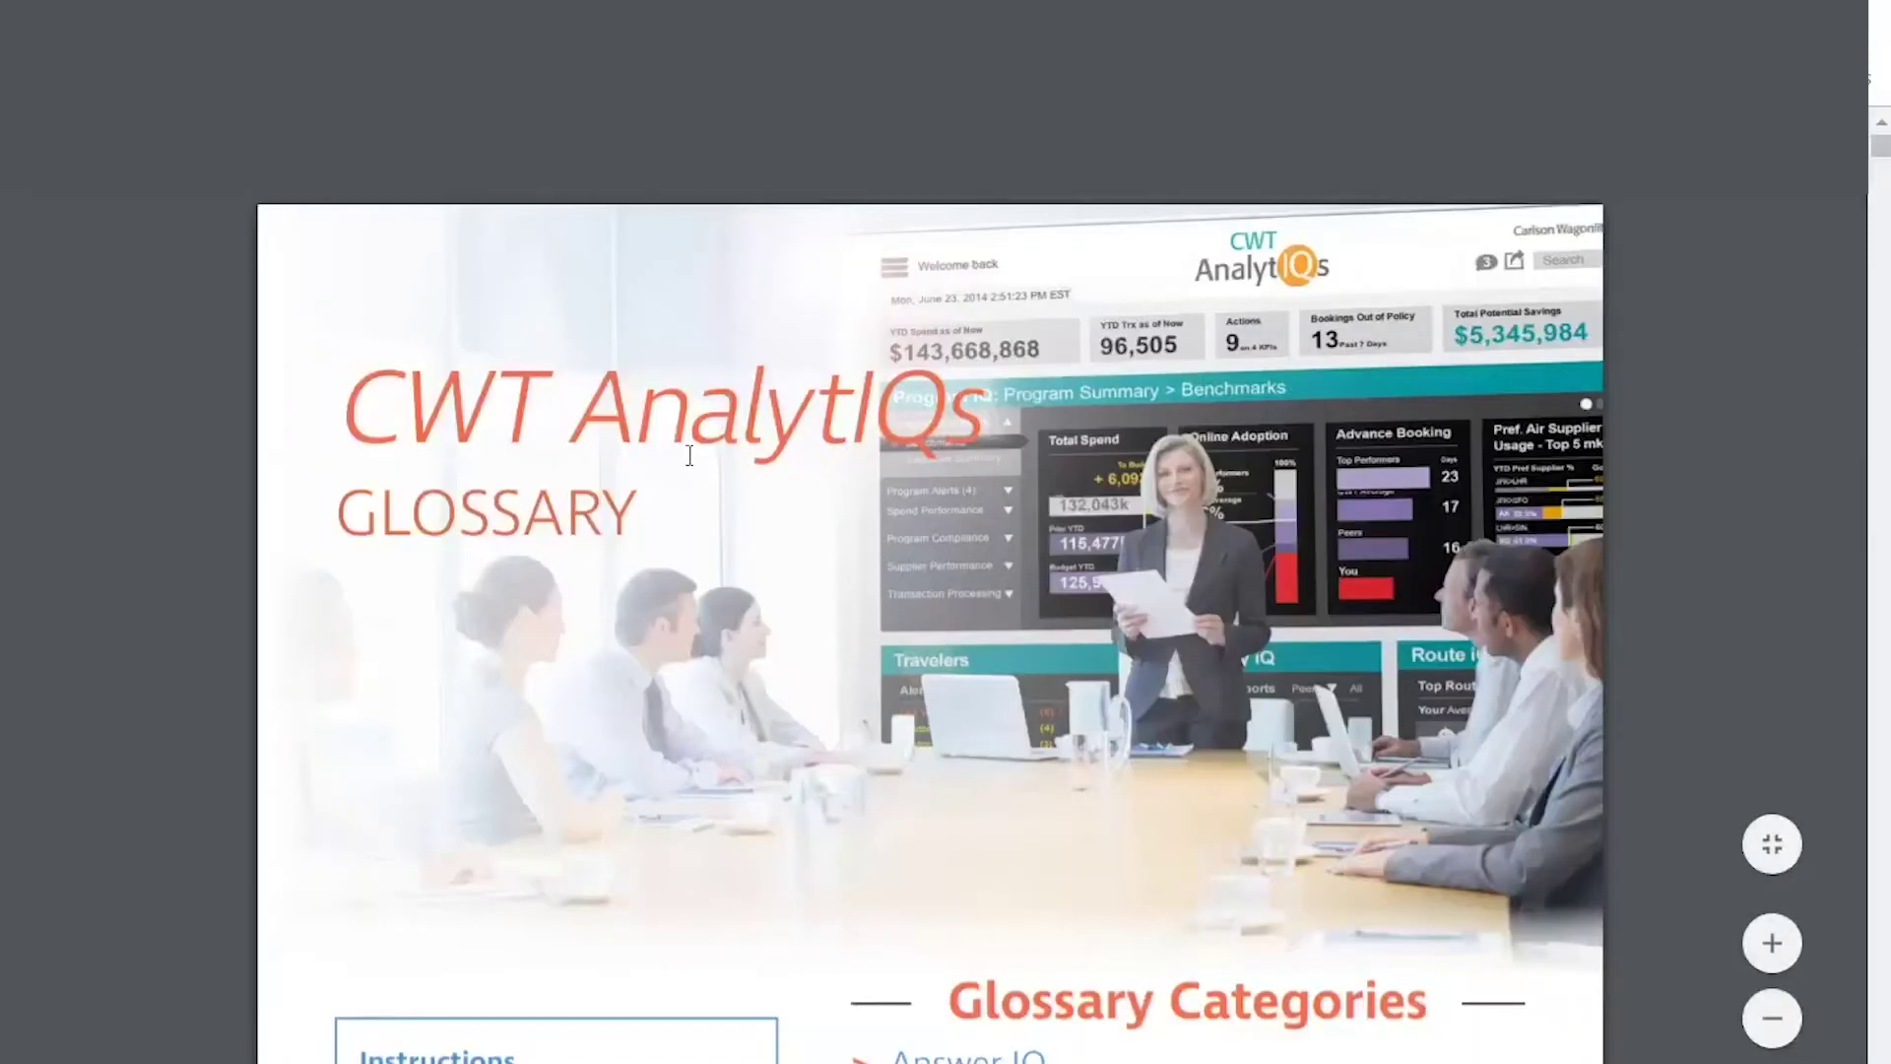
pyautogui.scroll(-15, 699, 455)
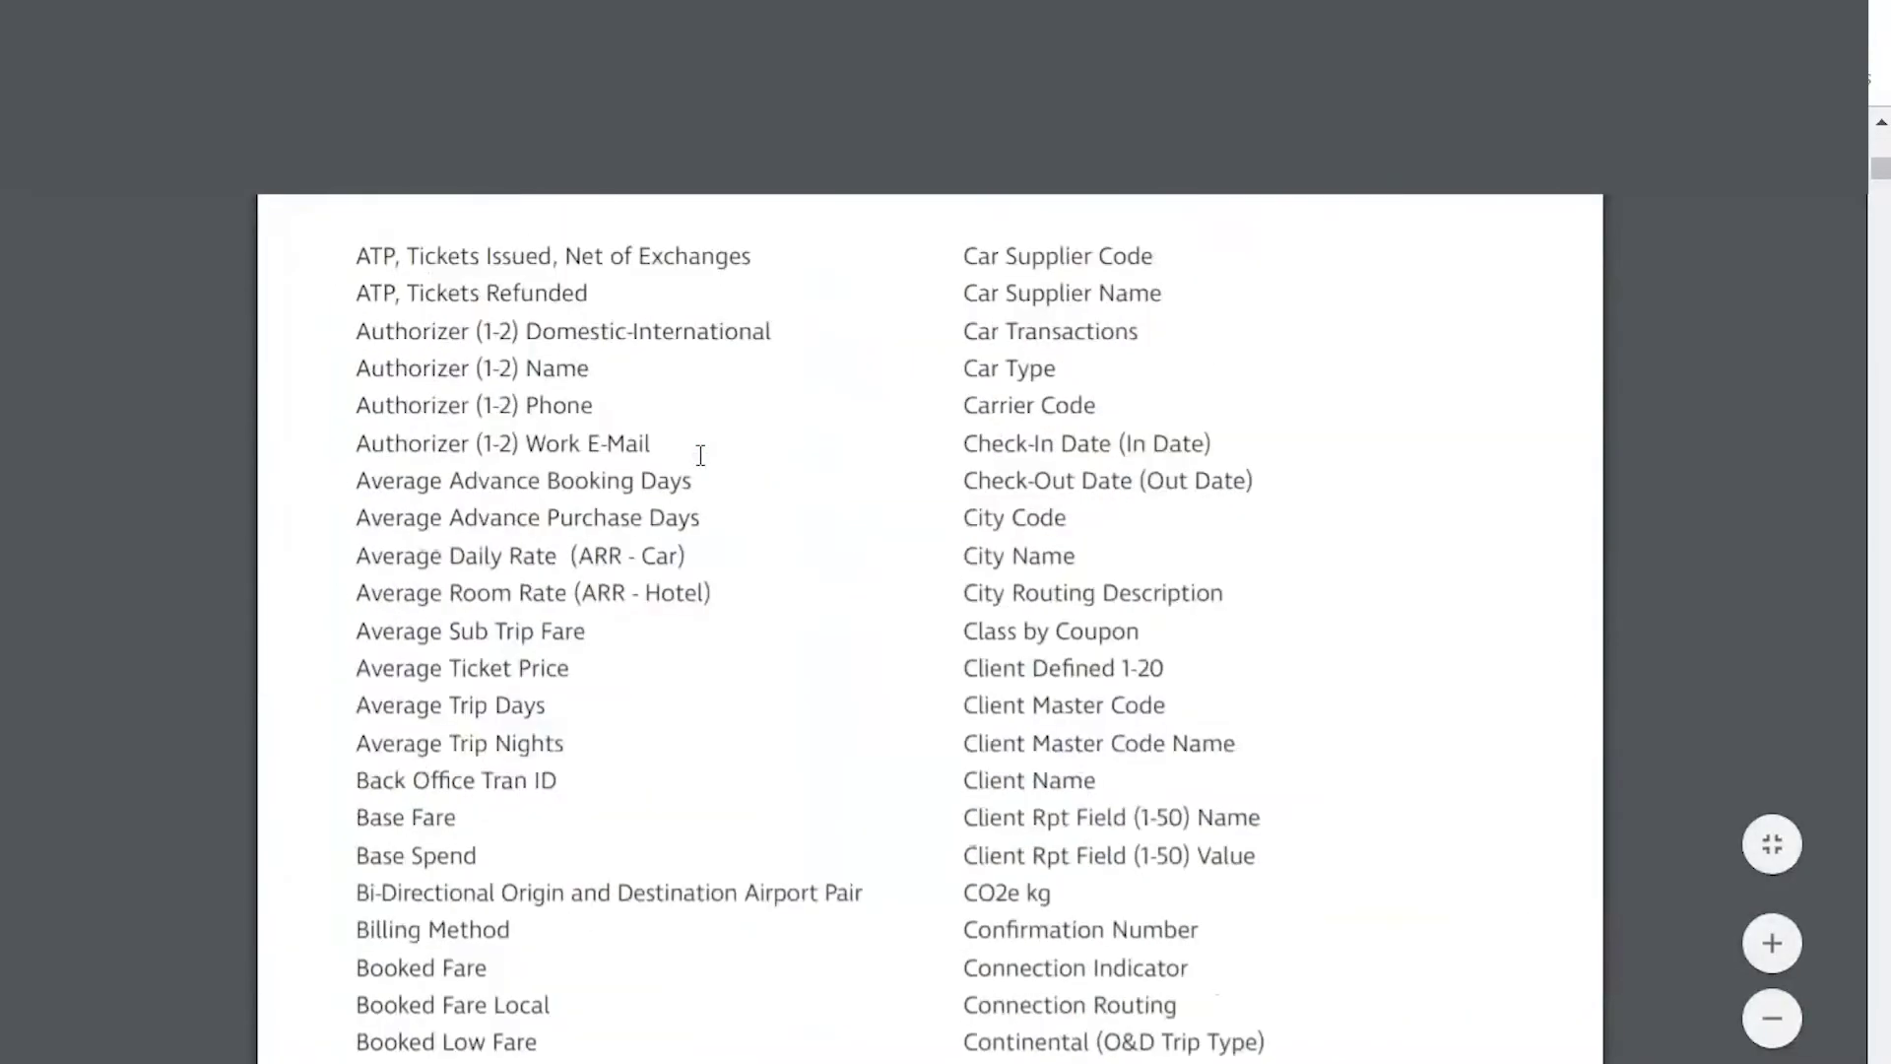
pyautogui.scroll(-8, 700, 455)
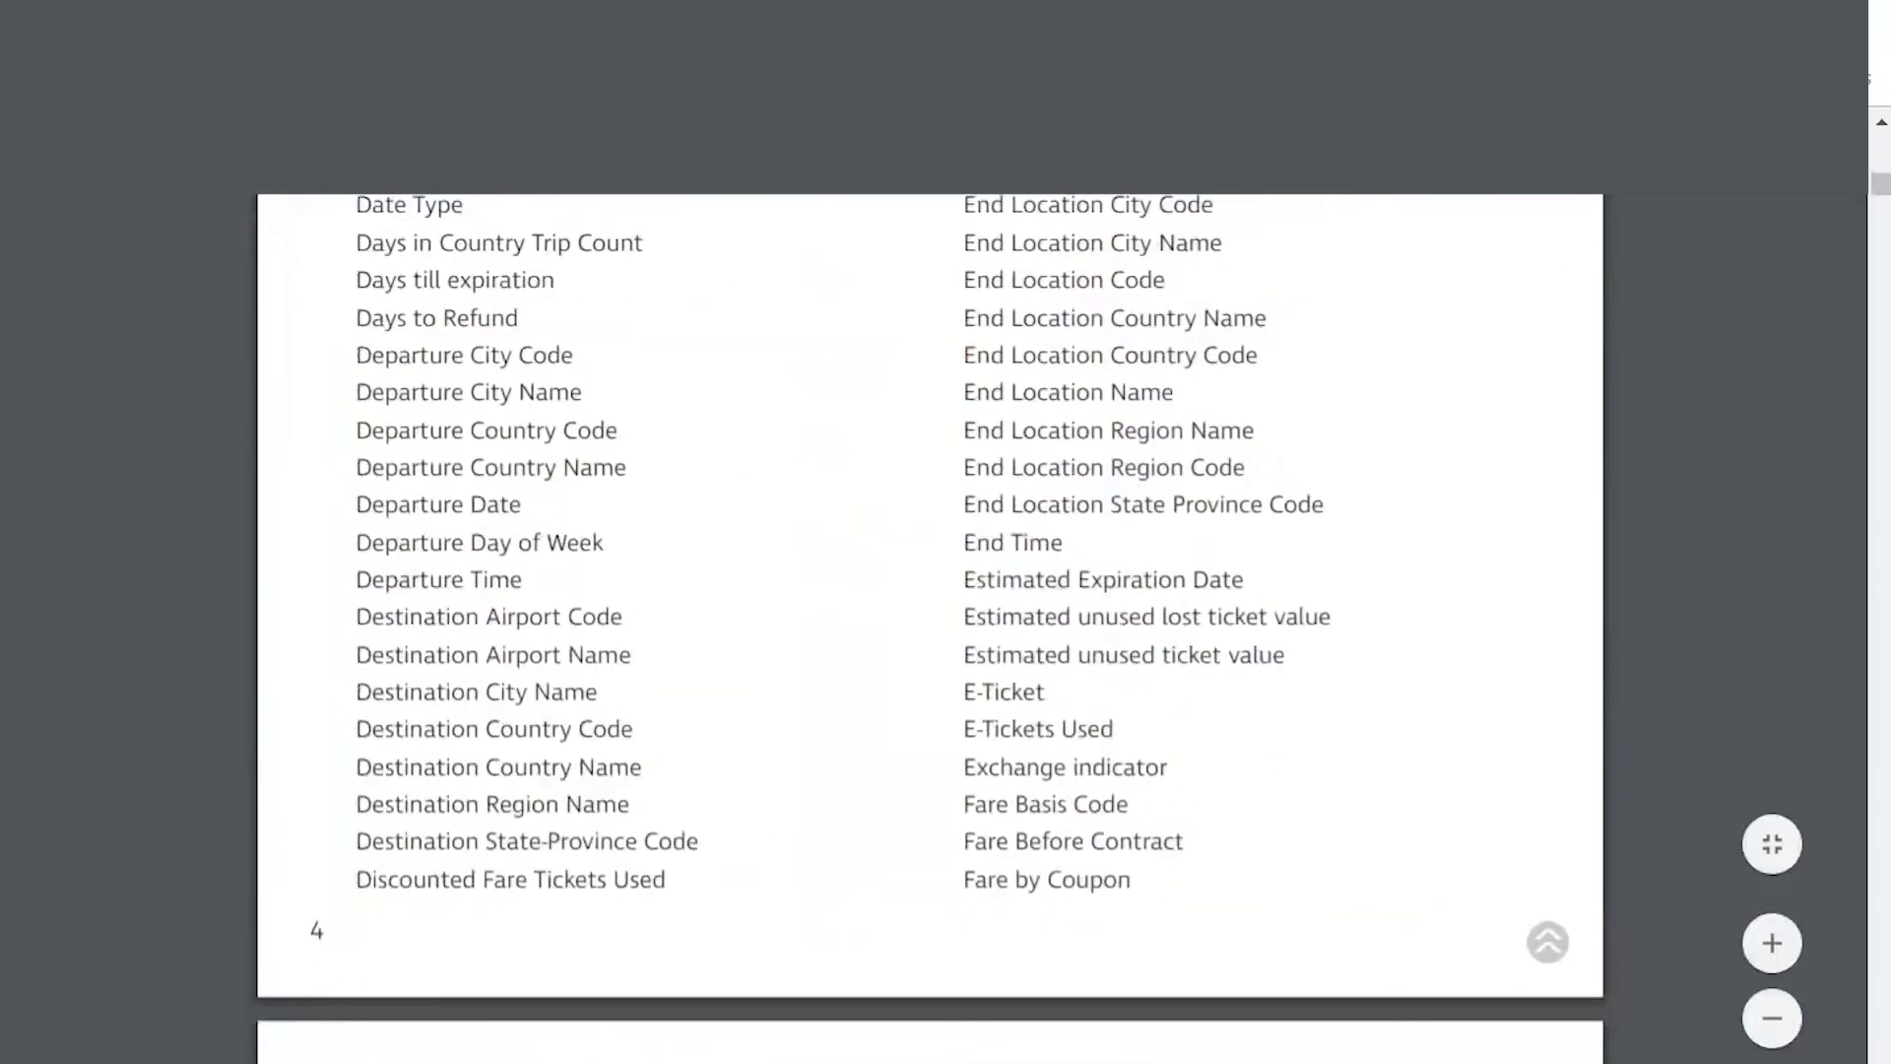
pyautogui.hotkey('alt', 'Left')
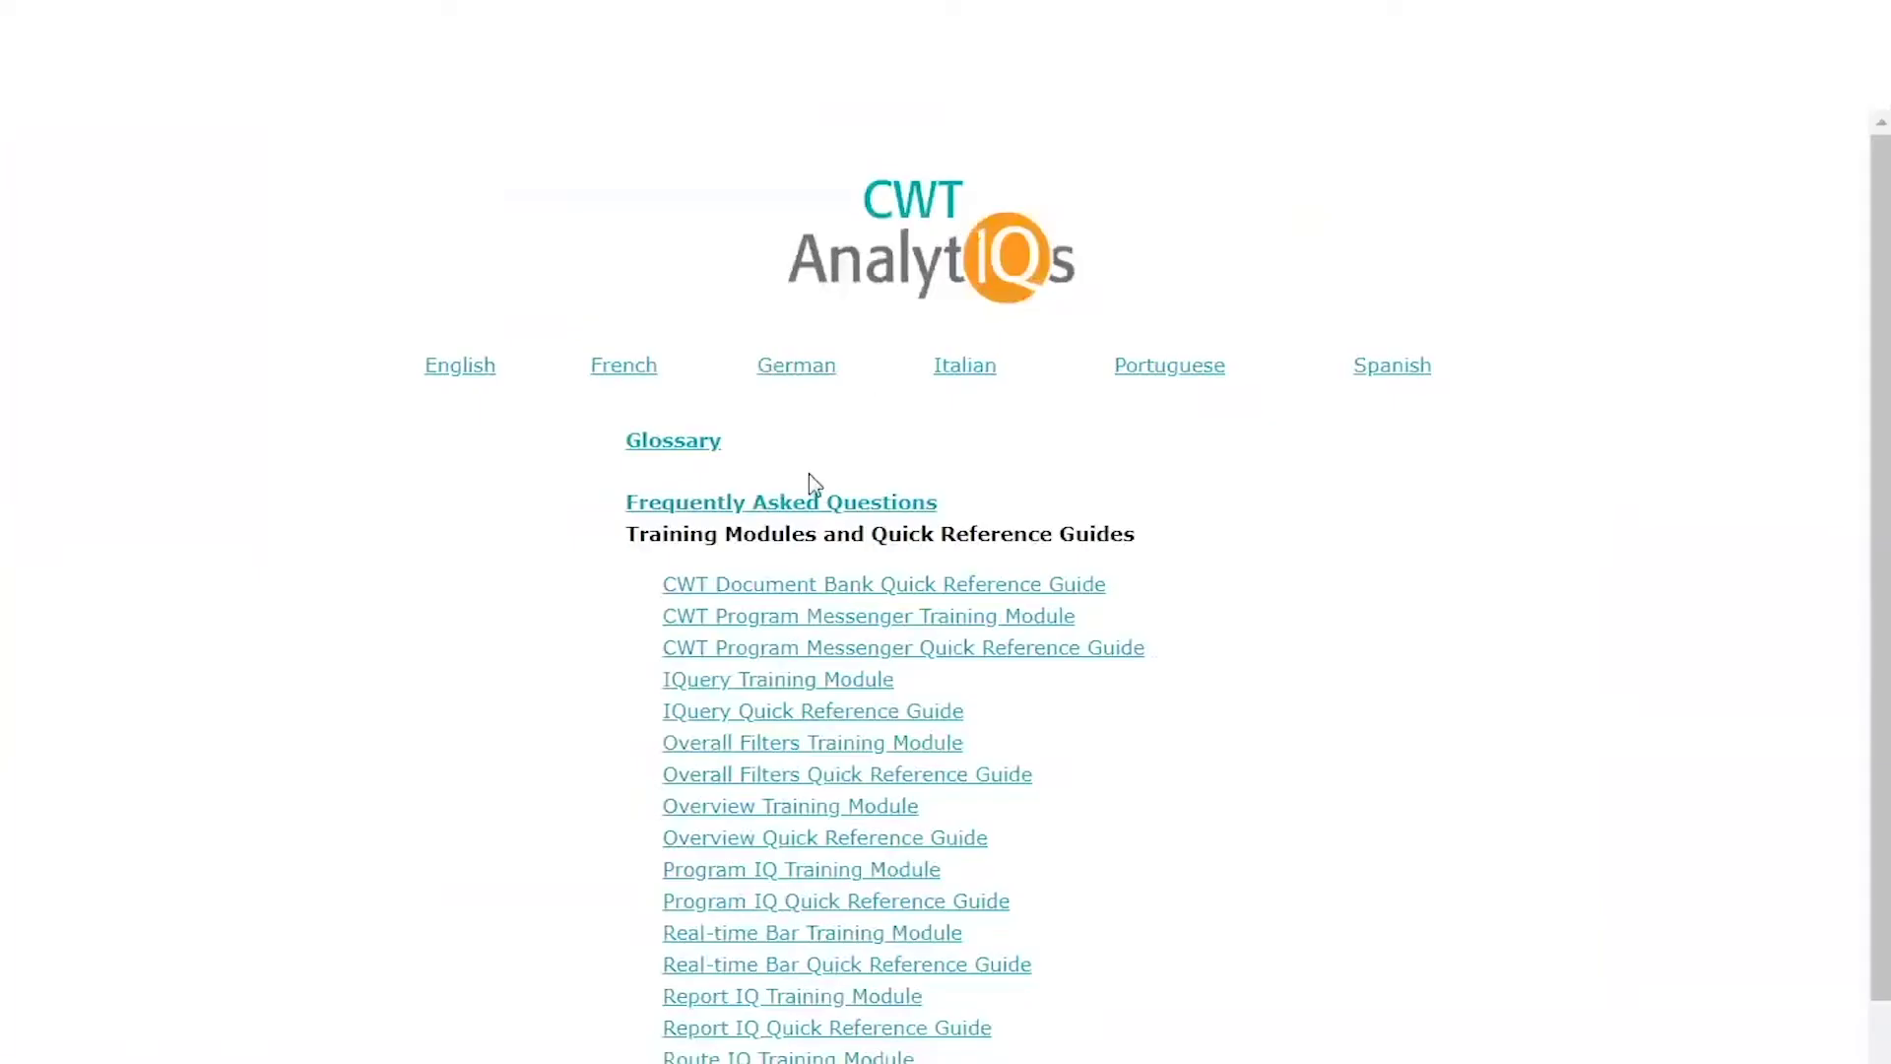
# Step: Open the Frequently Asked Questions PDF and scroll through its Q&A
pyautogui.click(825, 510)
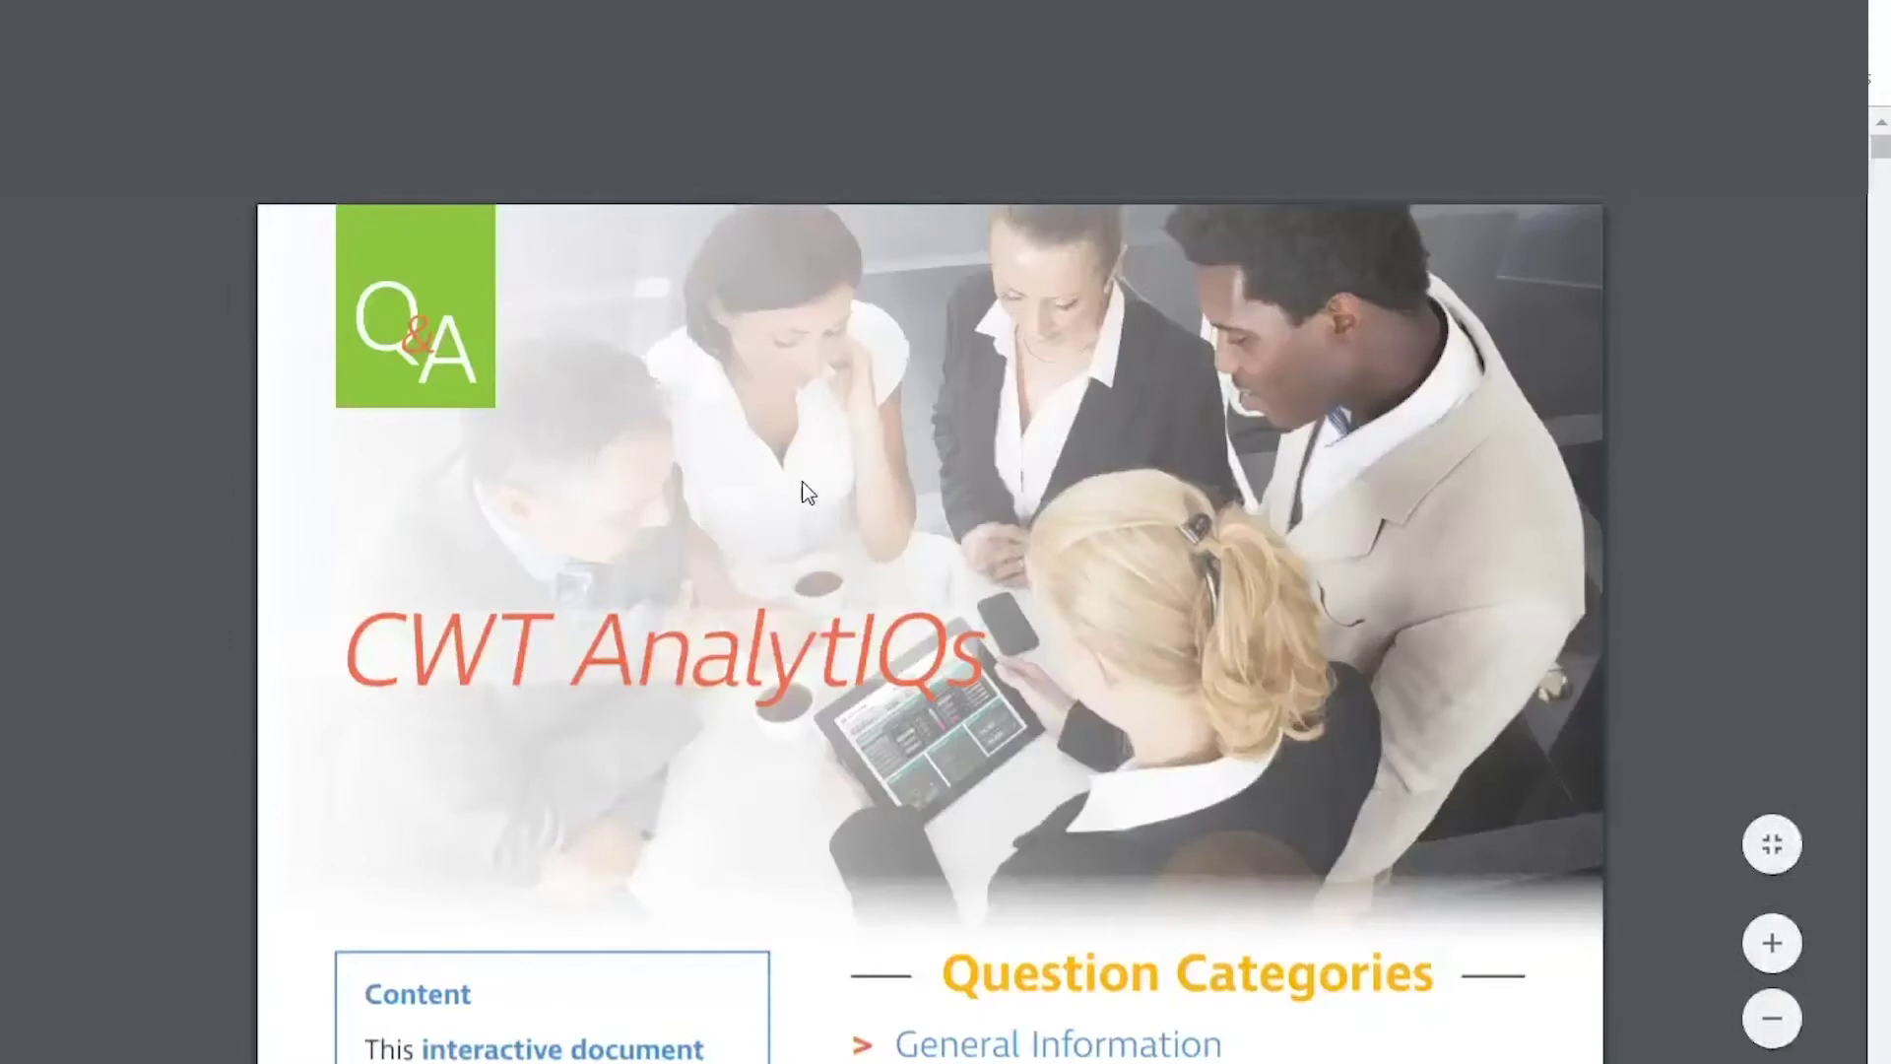
pyautogui.scroll(-1, 804, 491)
pyautogui.scroll(-20, 806, 489)
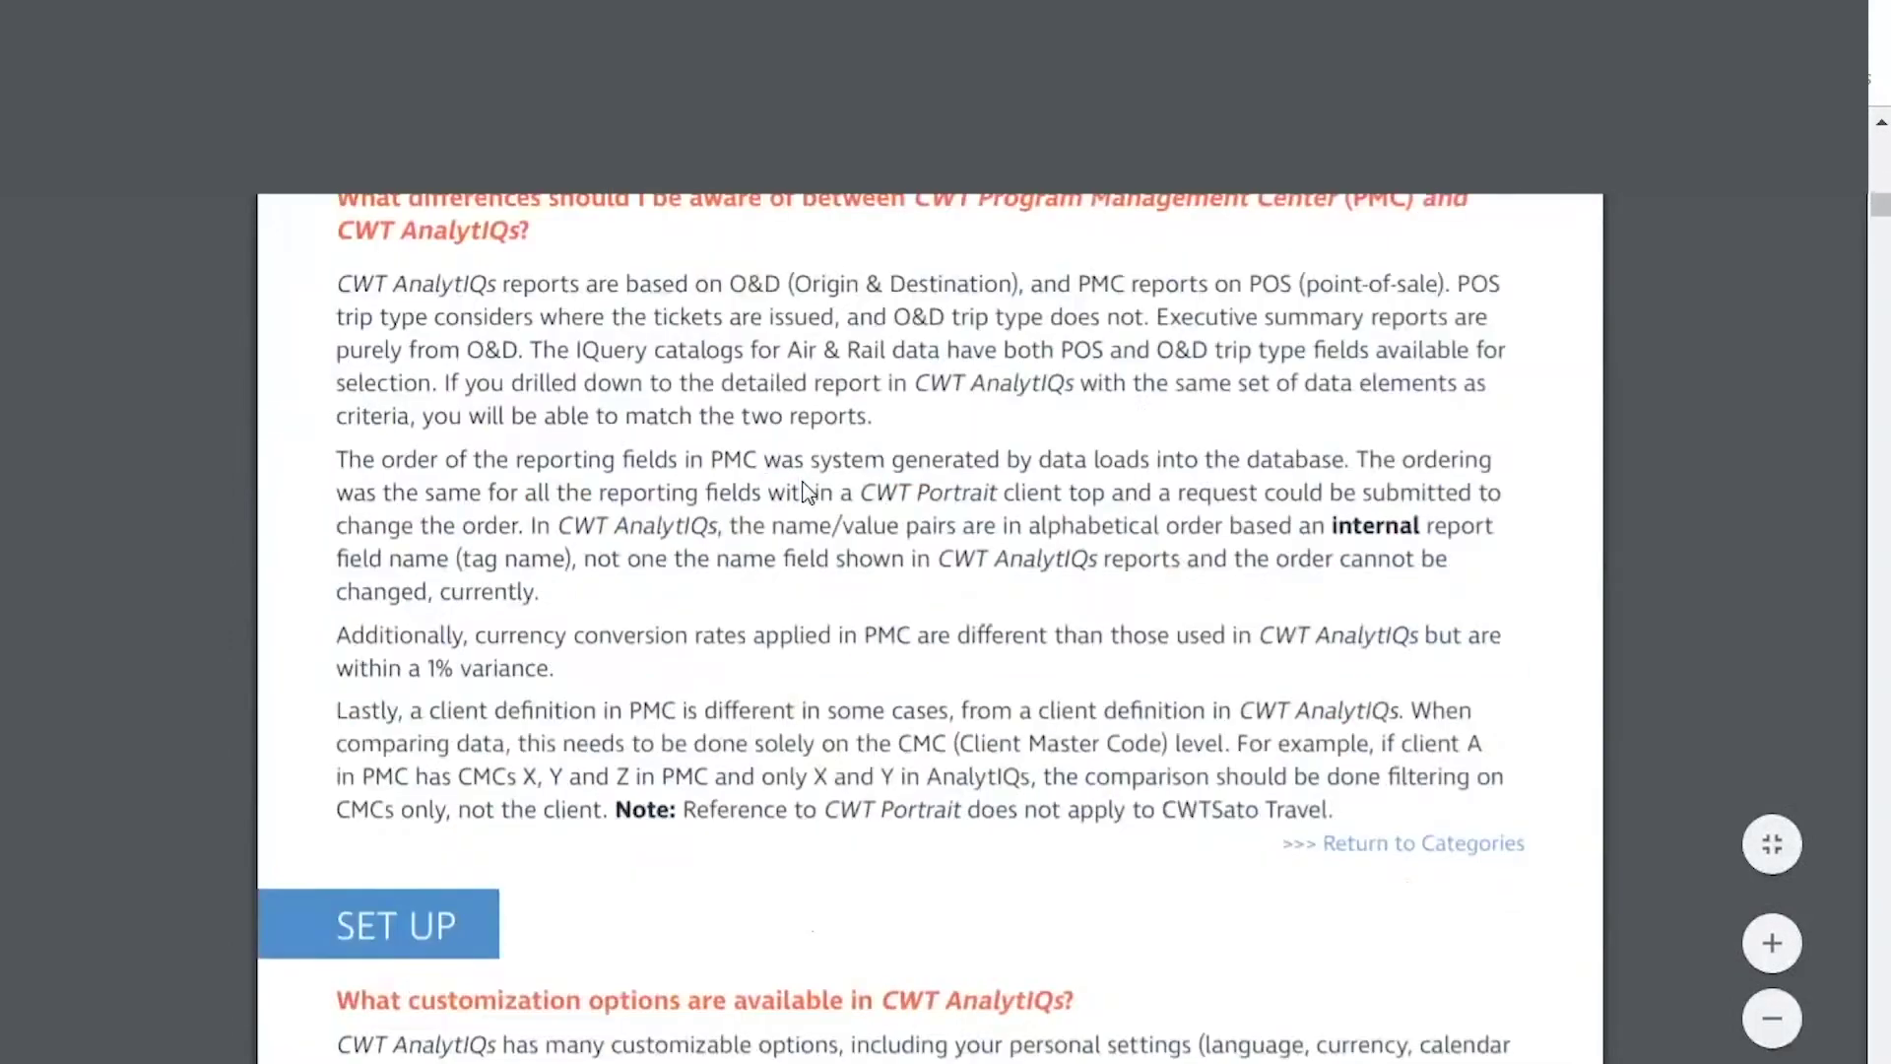
pyautogui.scroll(-15, 807, 492)
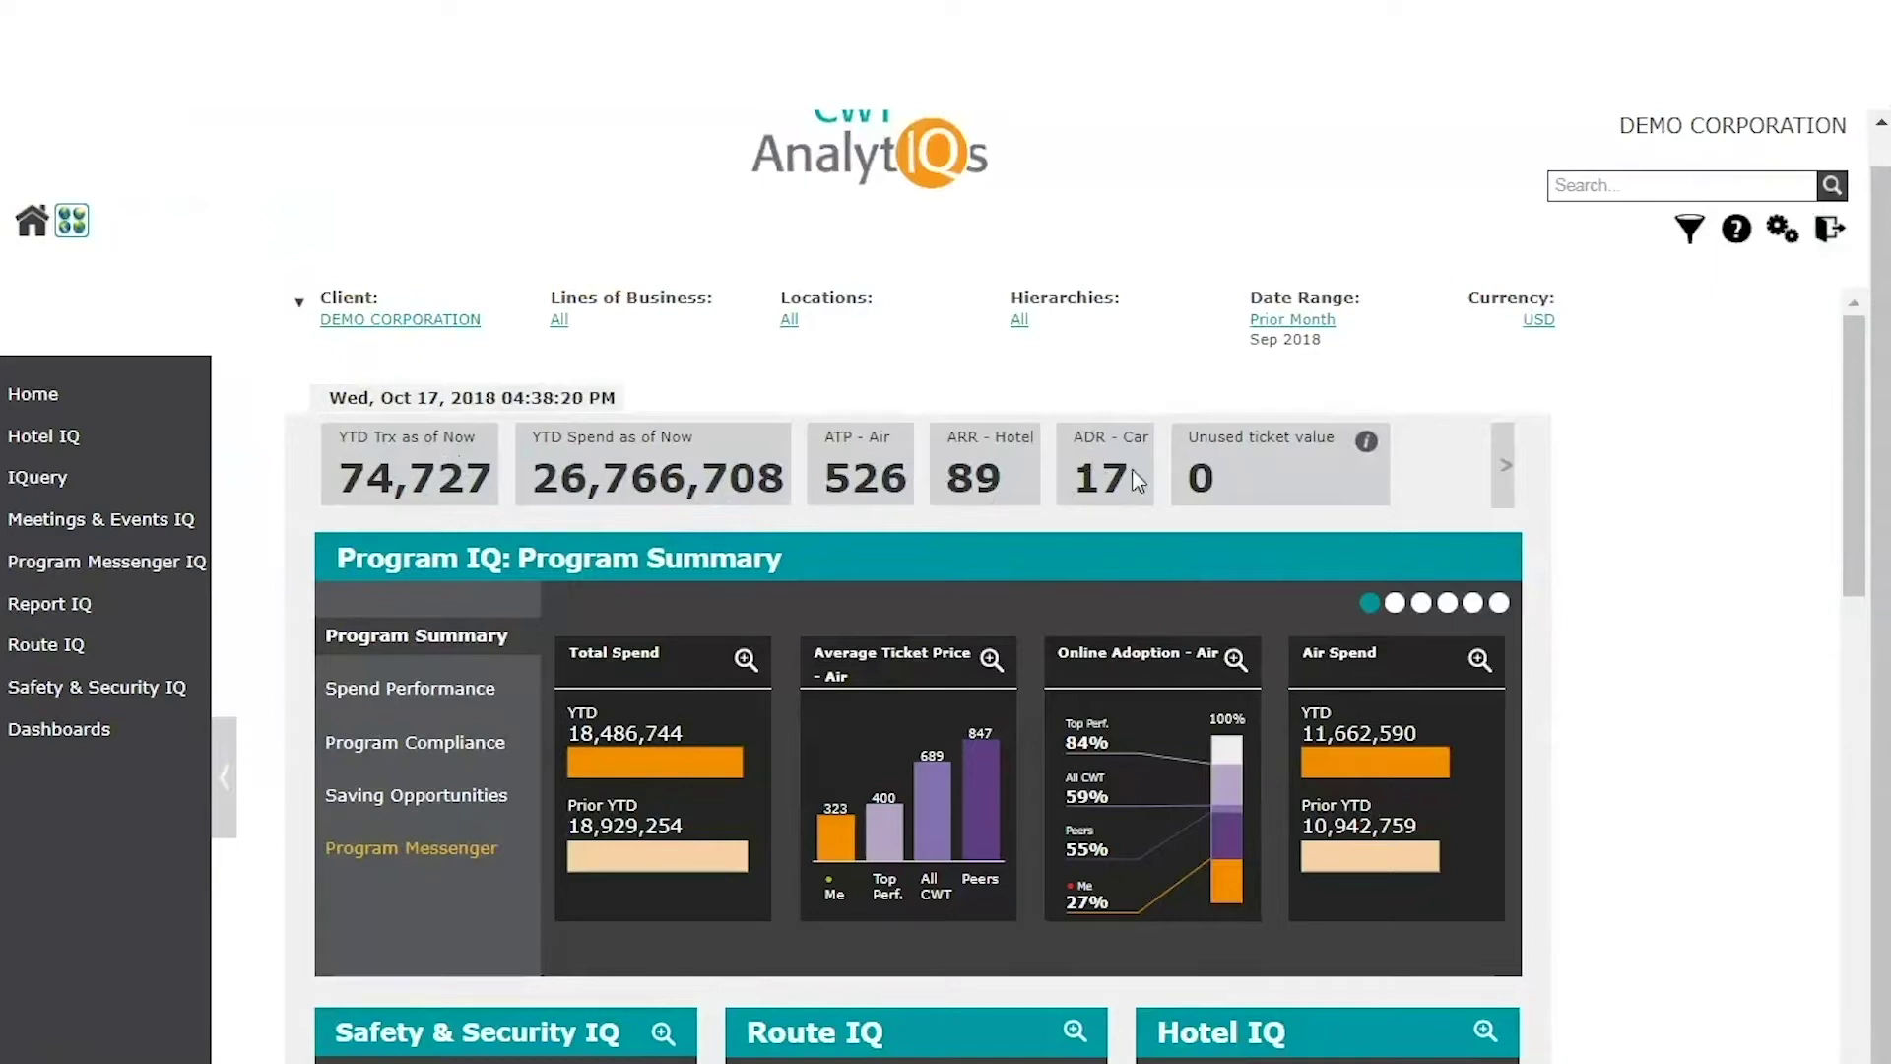
pyautogui.click(1493, 479)
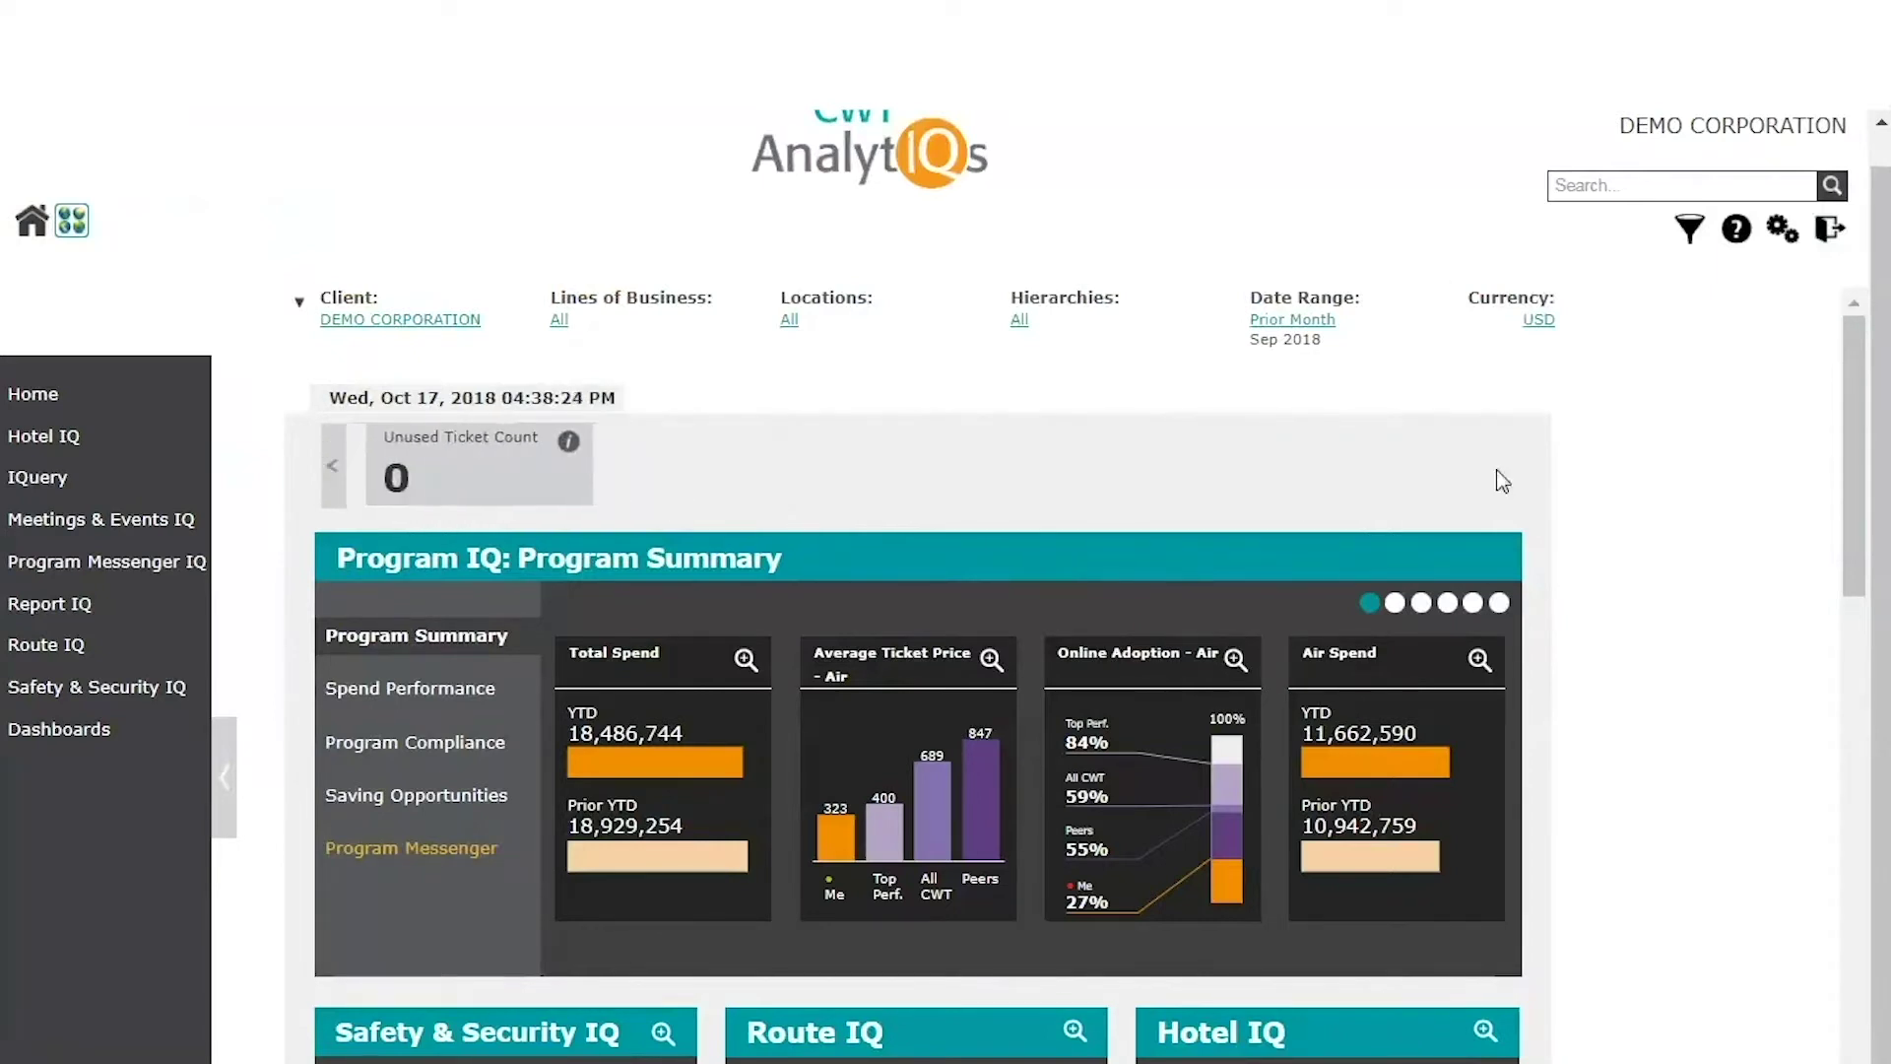
pyautogui.click(335, 482)
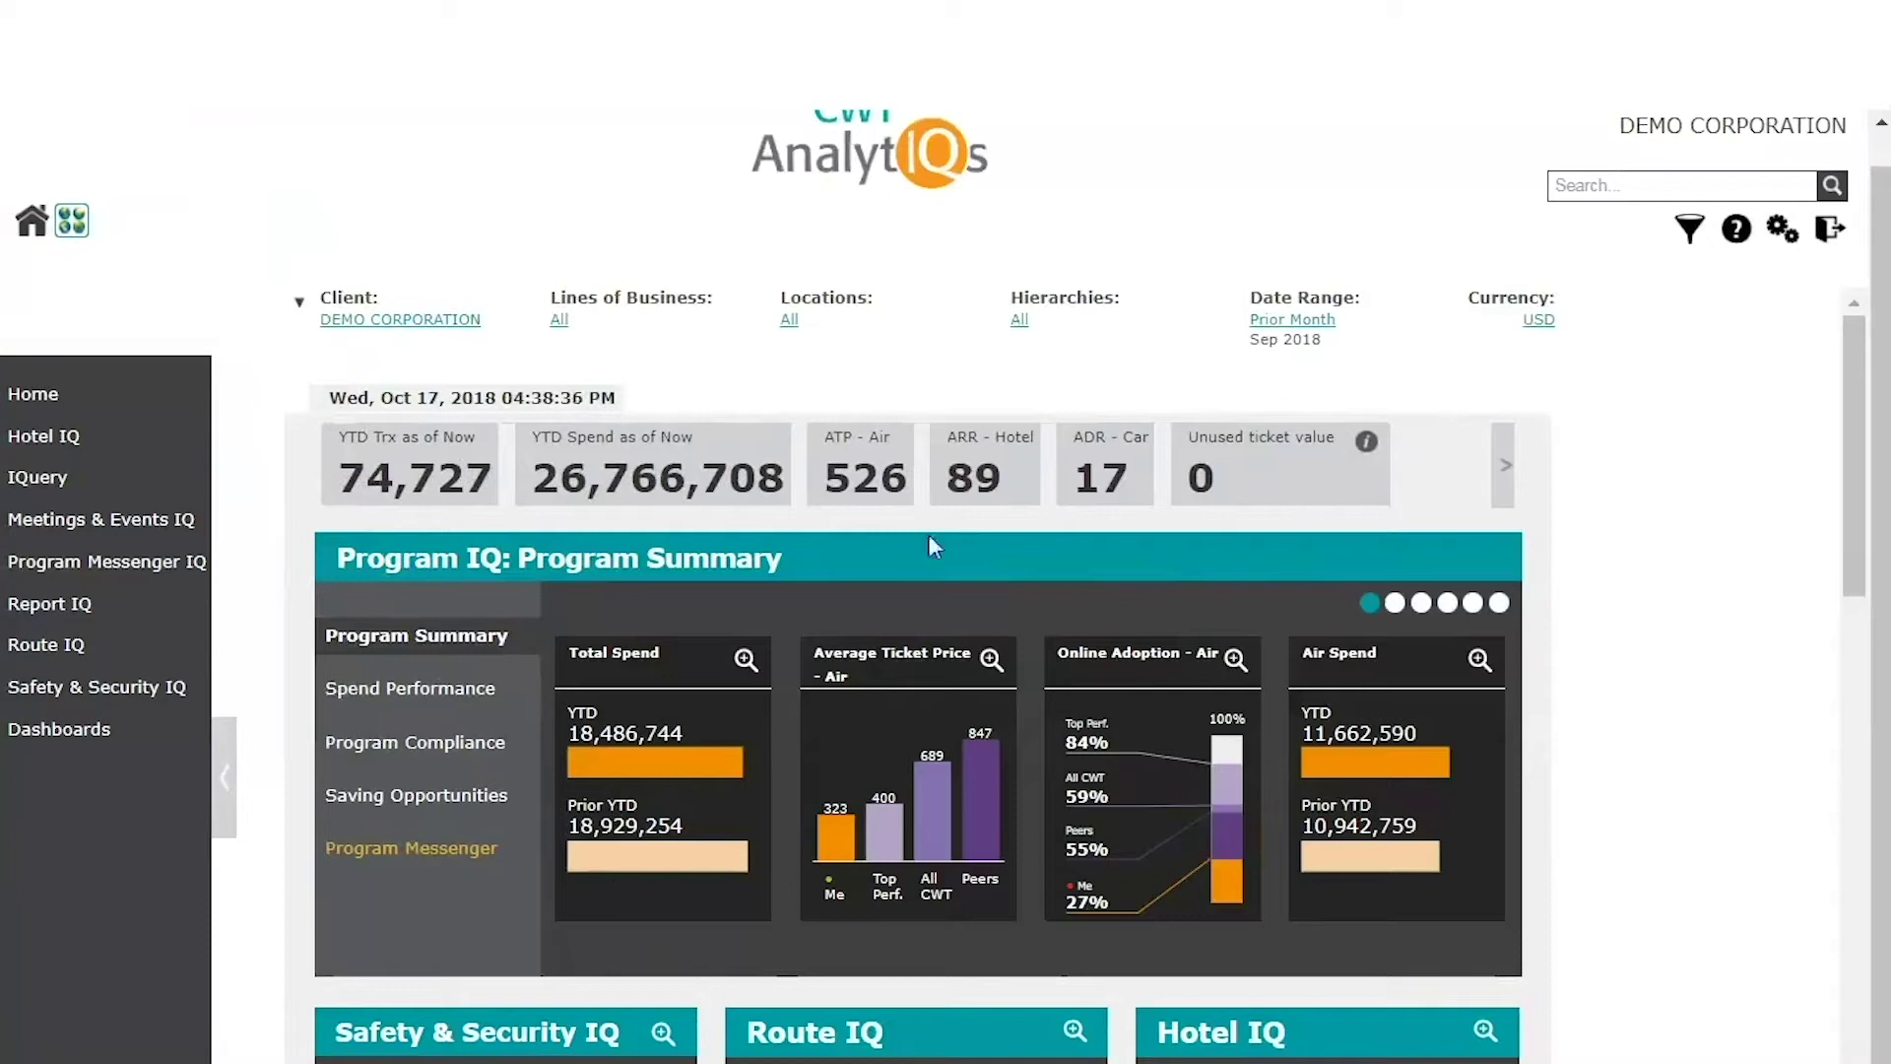
# Step: Page through the Program Summary cards, including hotel and air metrics, then return to the first panel
pyautogui.click(1396, 604)
pyautogui.click(1428, 606)
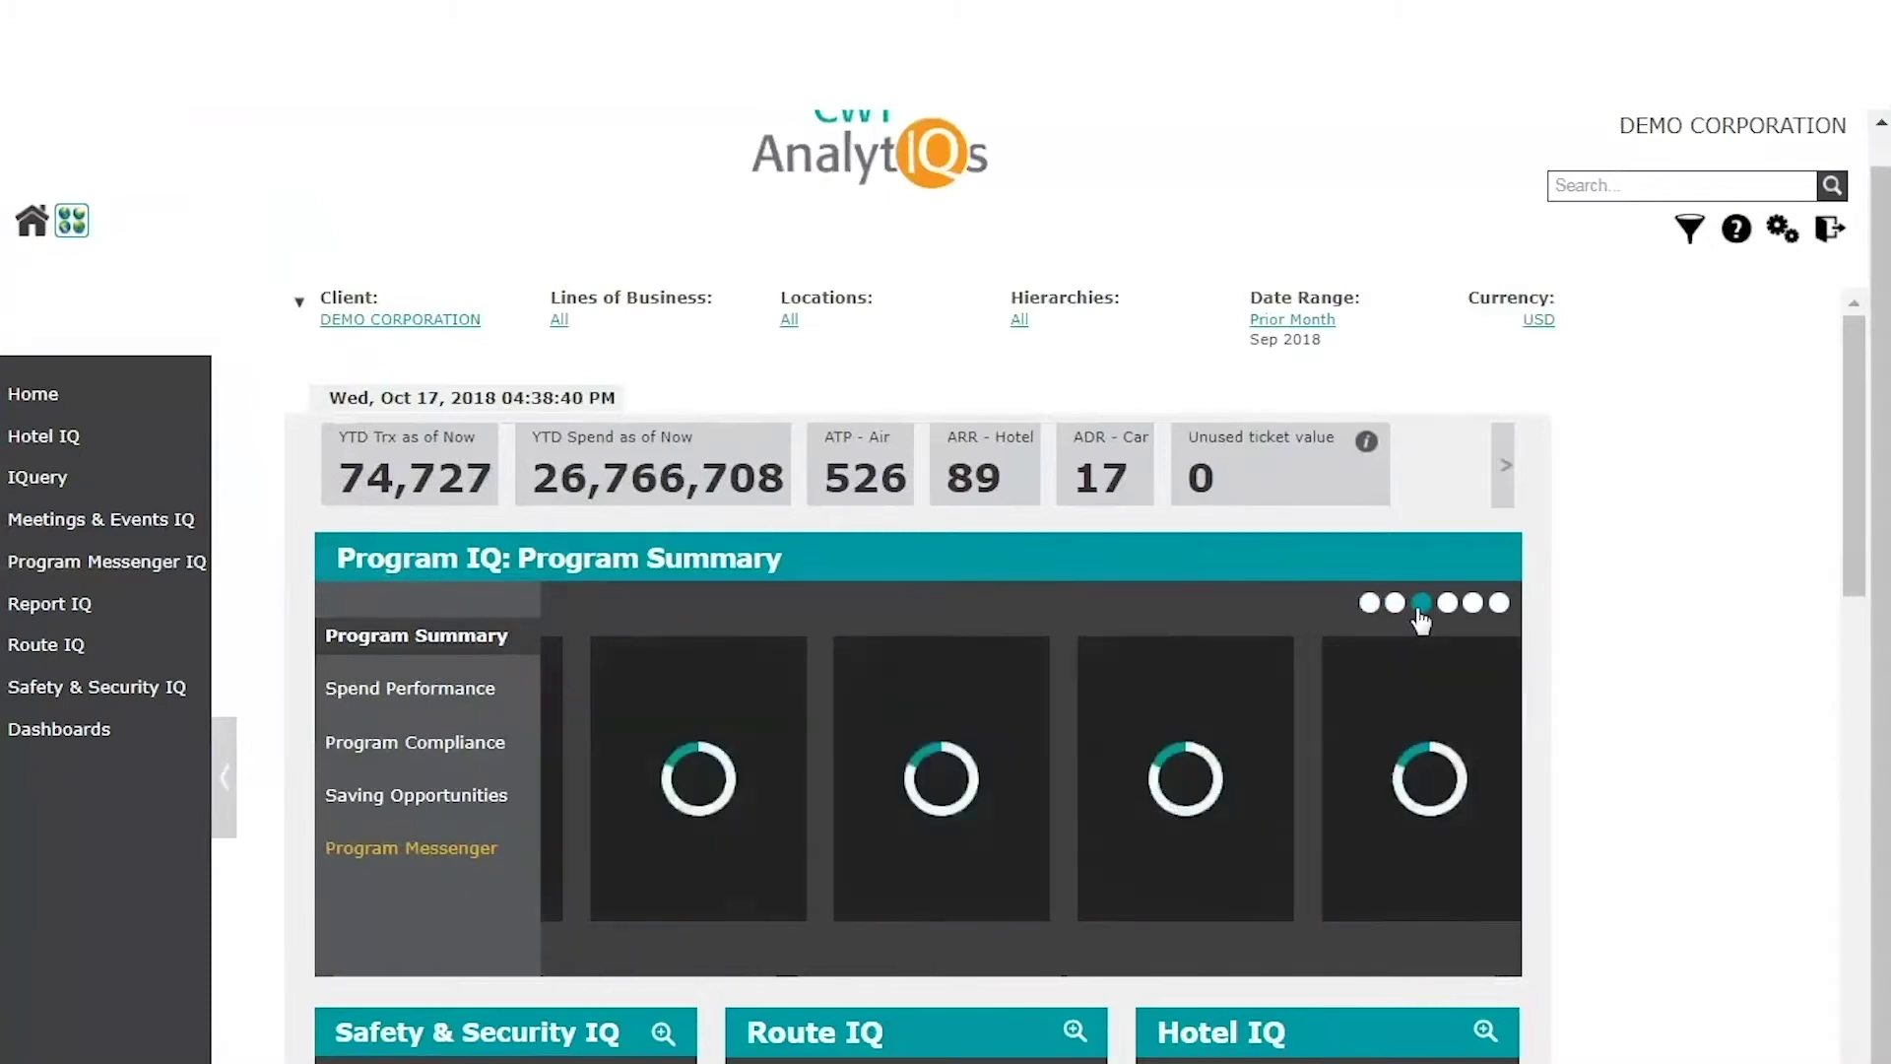
pyautogui.click(1447, 604)
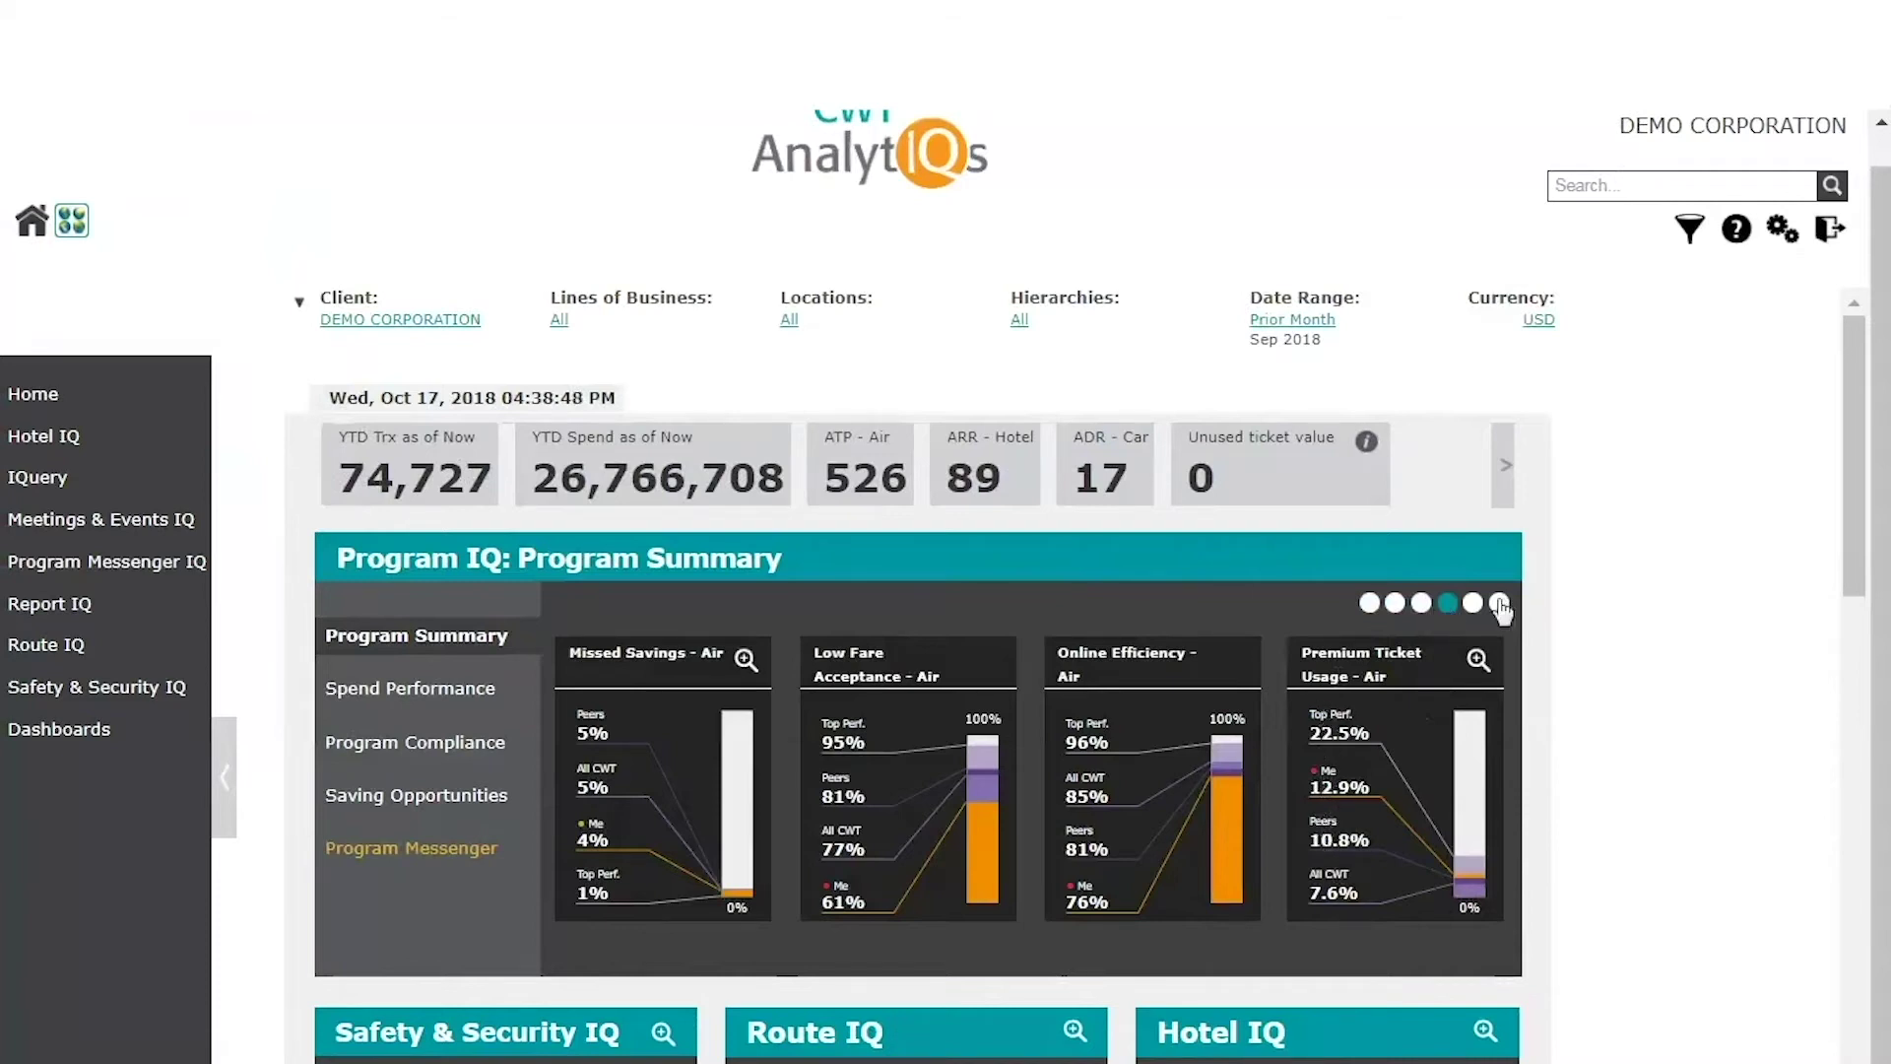
pyautogui.click(1473, 603)
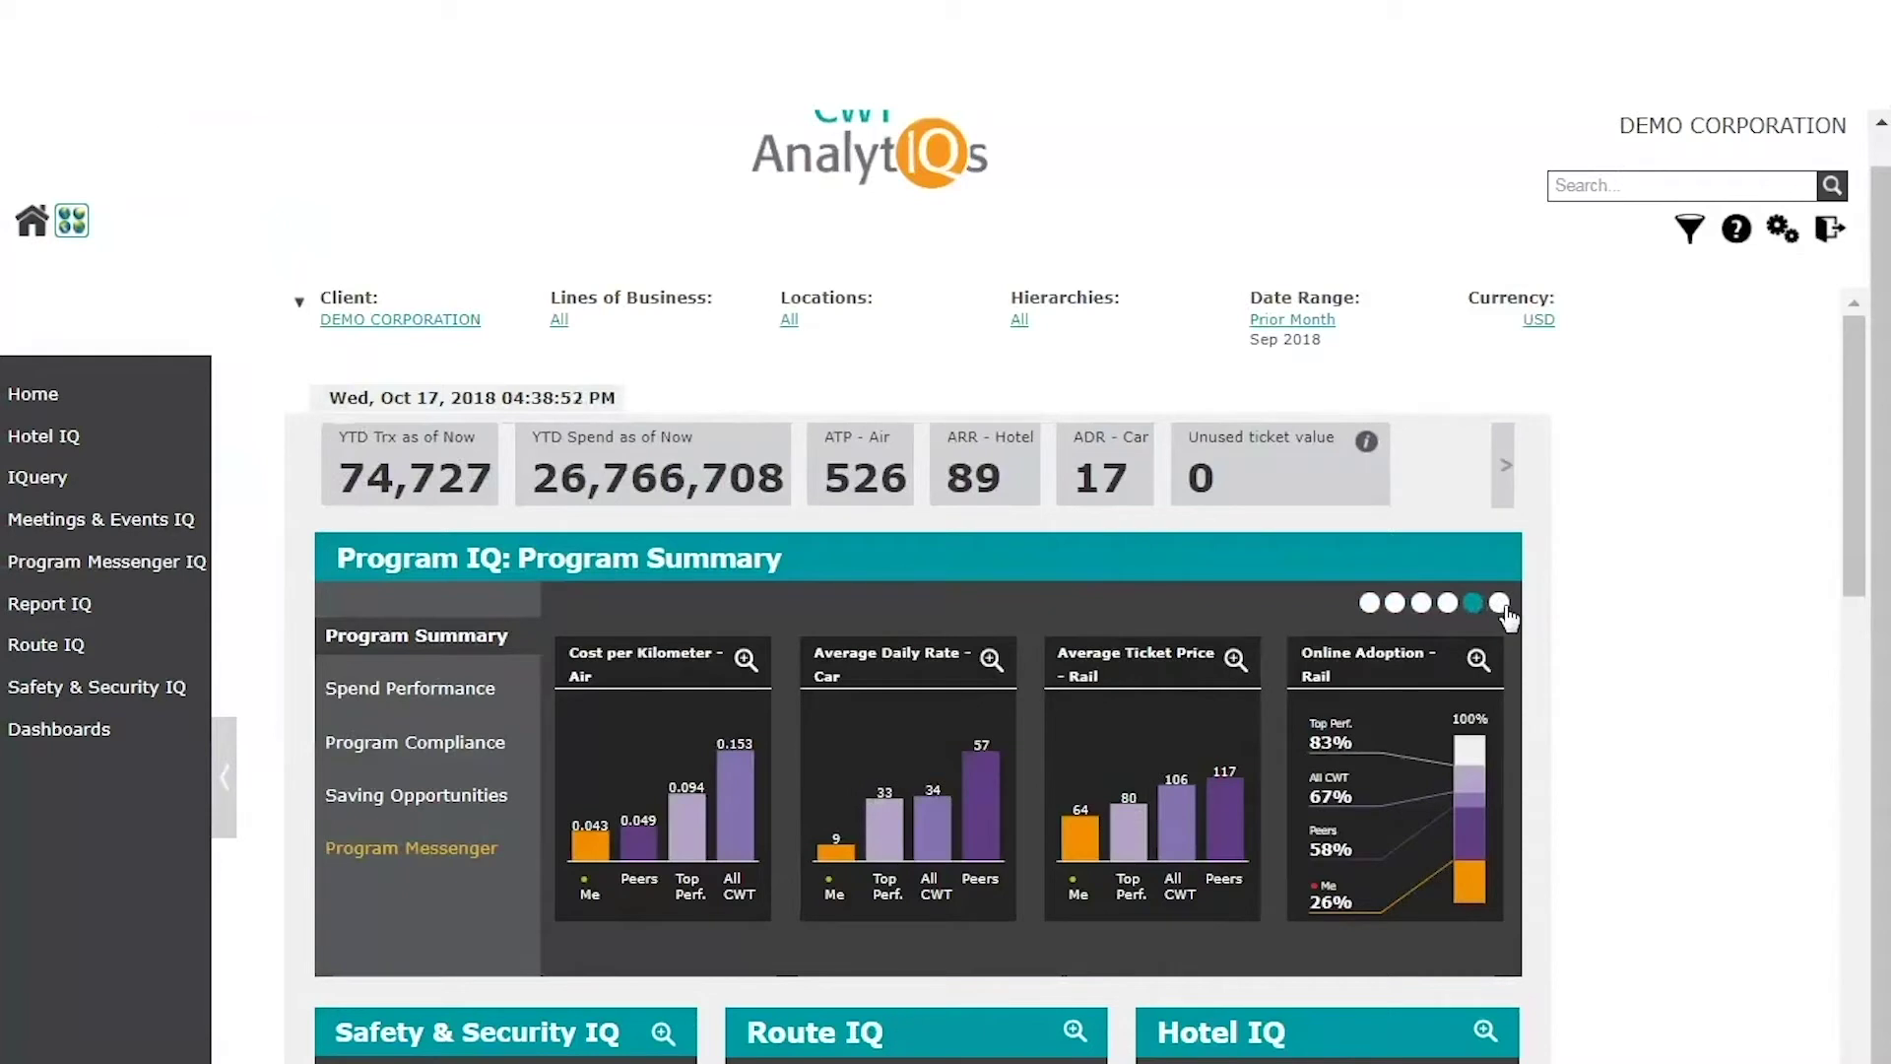
pyautogui.click(1500, 604)
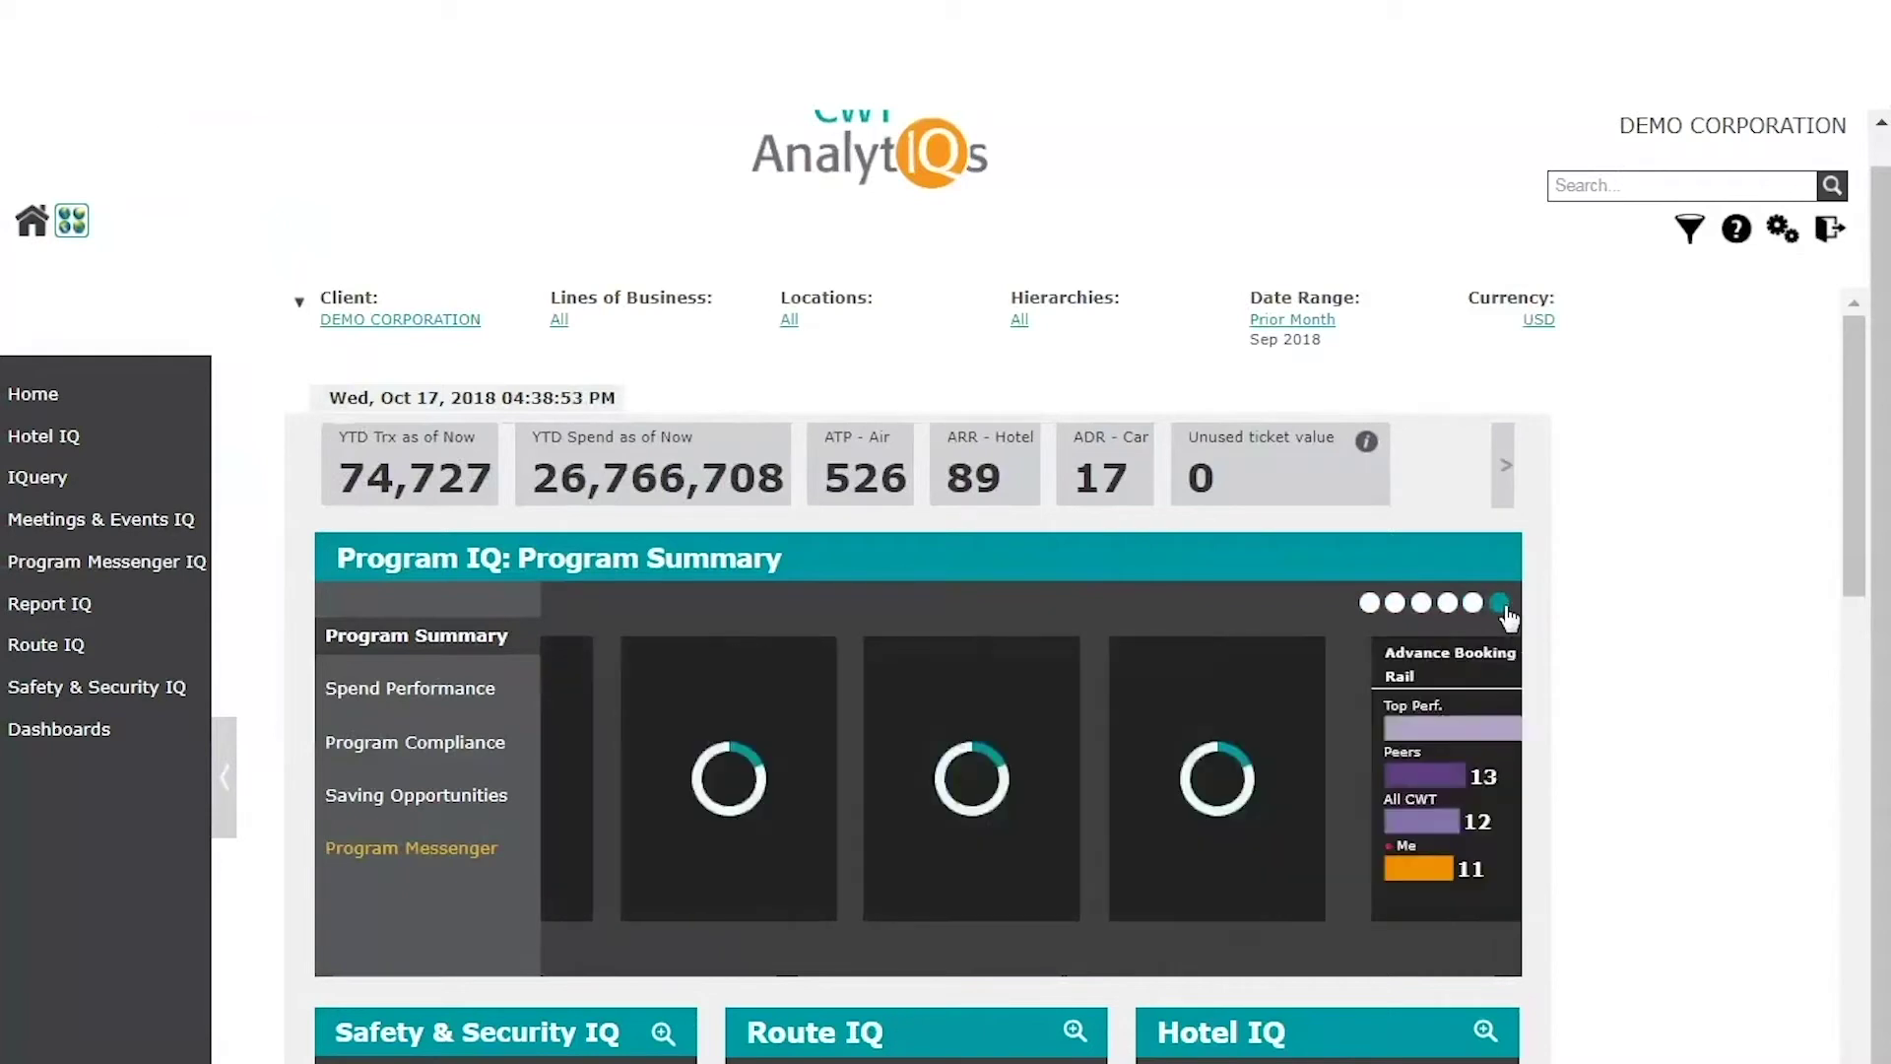
pyautogui.click(1369, 604)
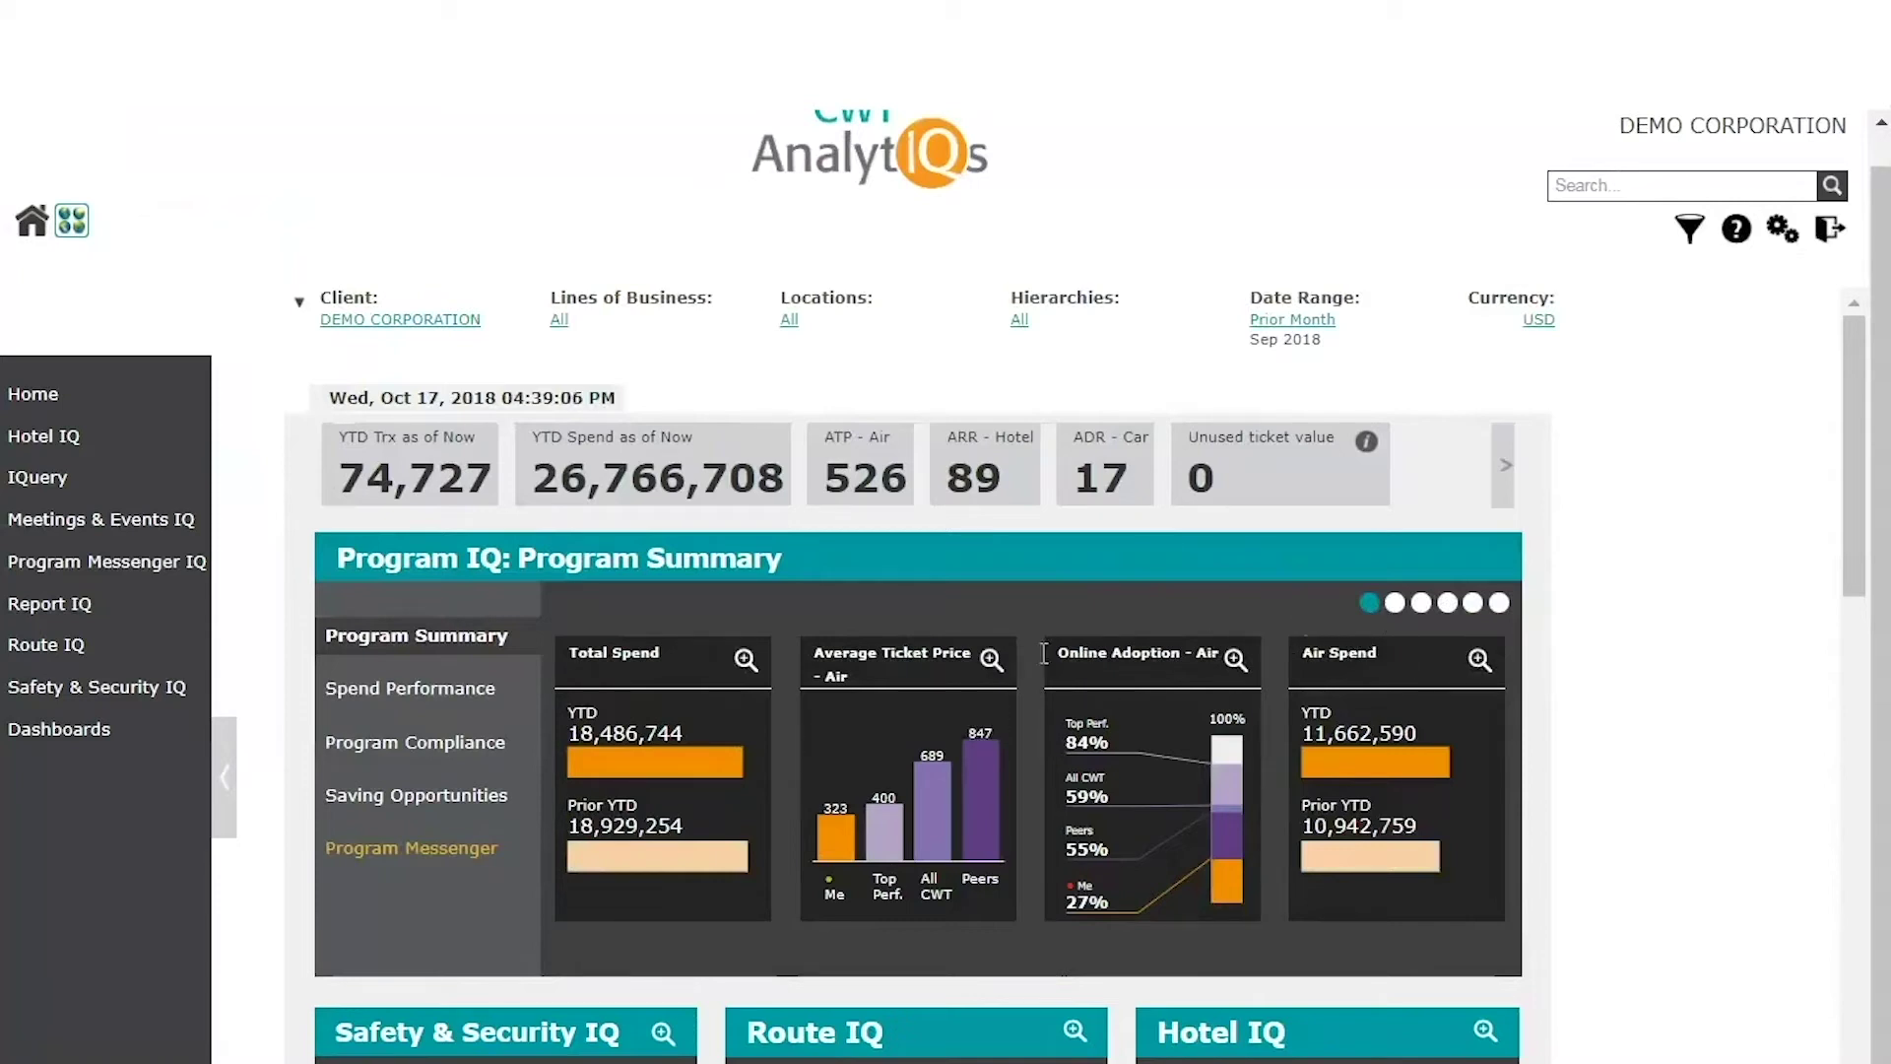
# Step: Open the detailed Total Spend report and scroll through it
pyautogui.click(745, 659)
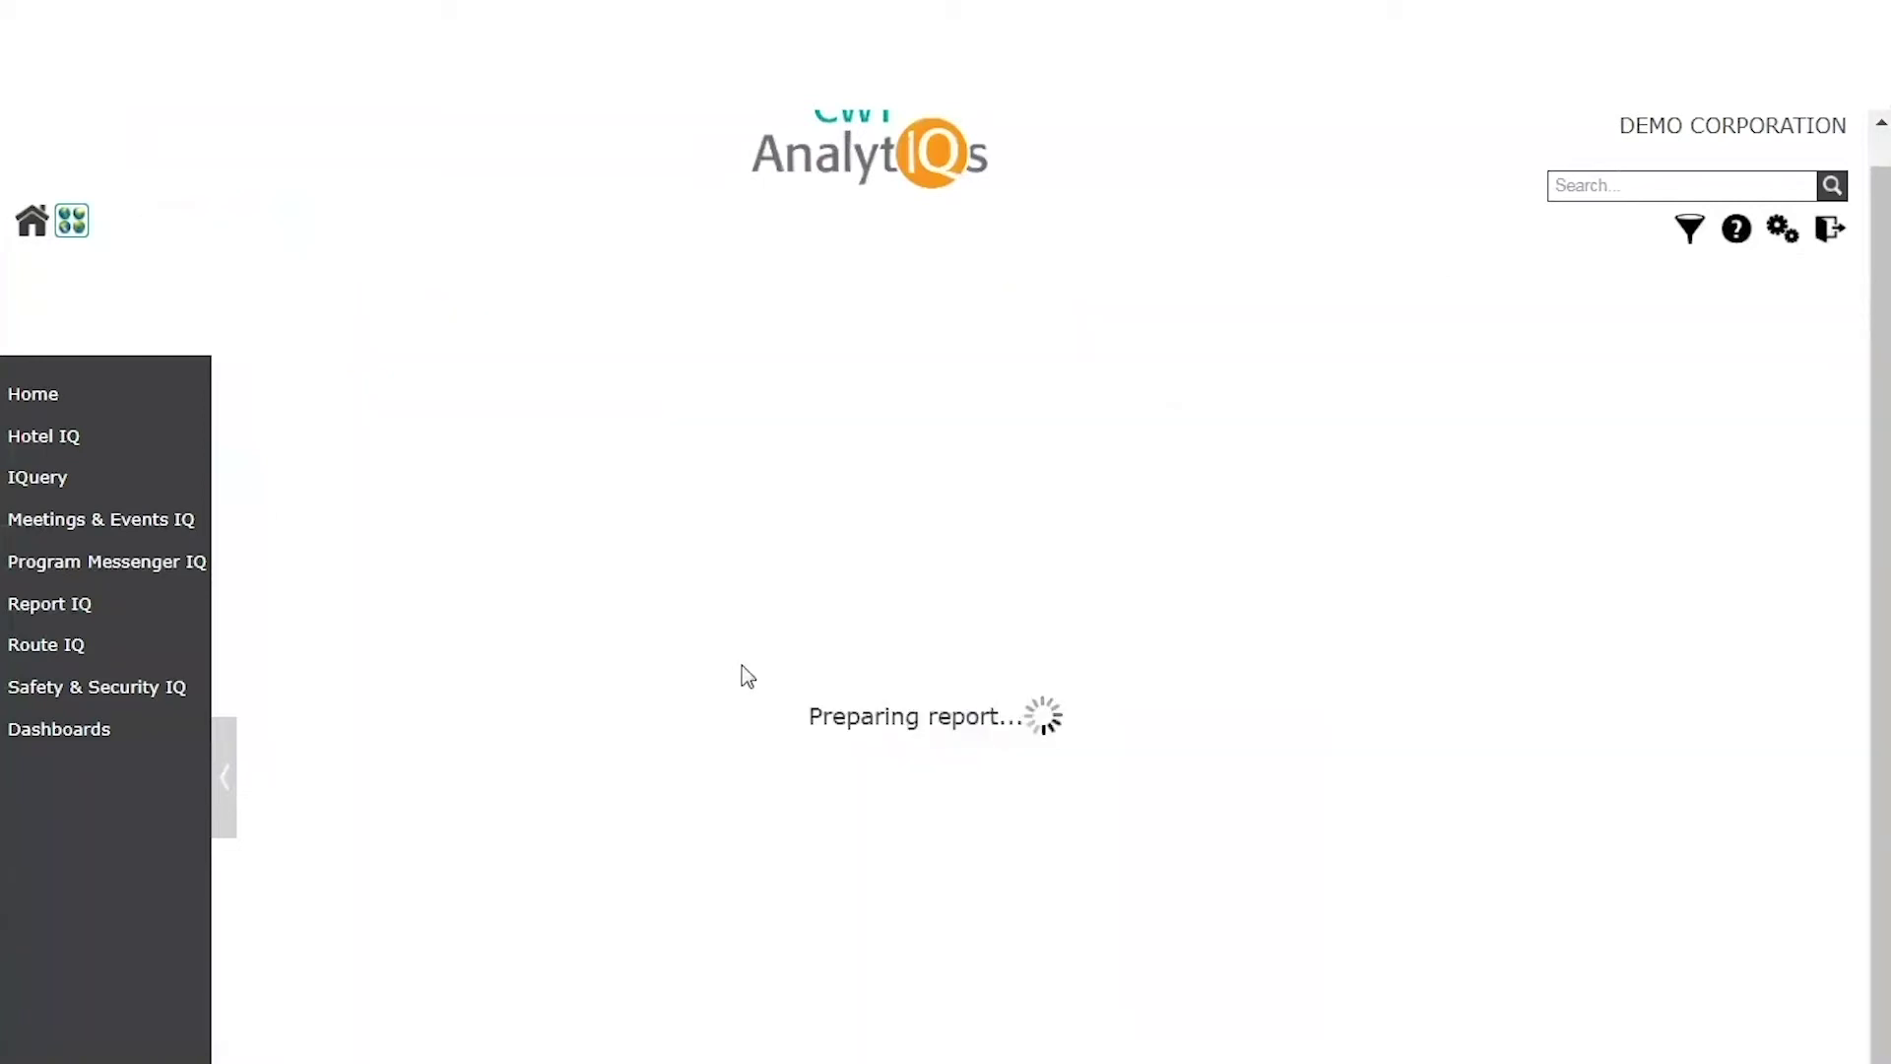
pyautogui.scroll(-5, 625, 640)
pyautogui.scroll(-2, 626, 640)
pyautogui.scroll(-5, 626, 641)
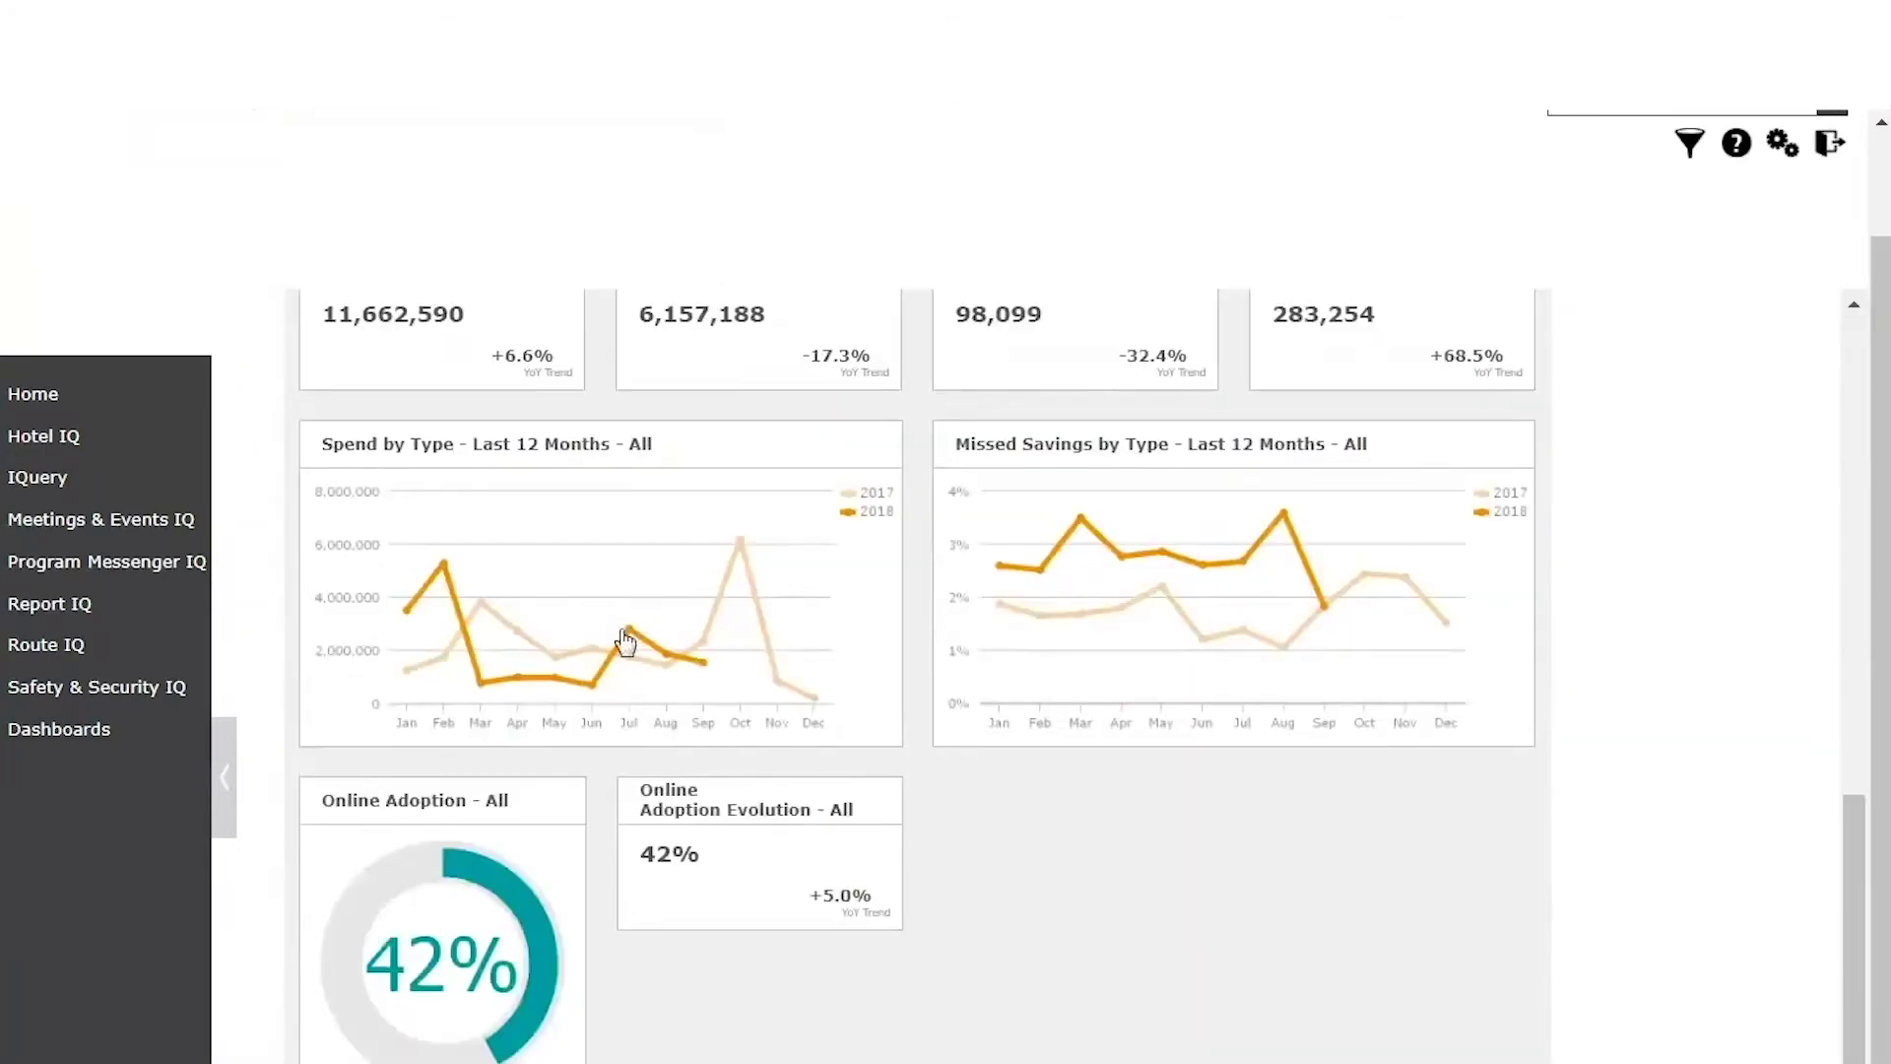
pyautogui.scroll(12, 626, 640)
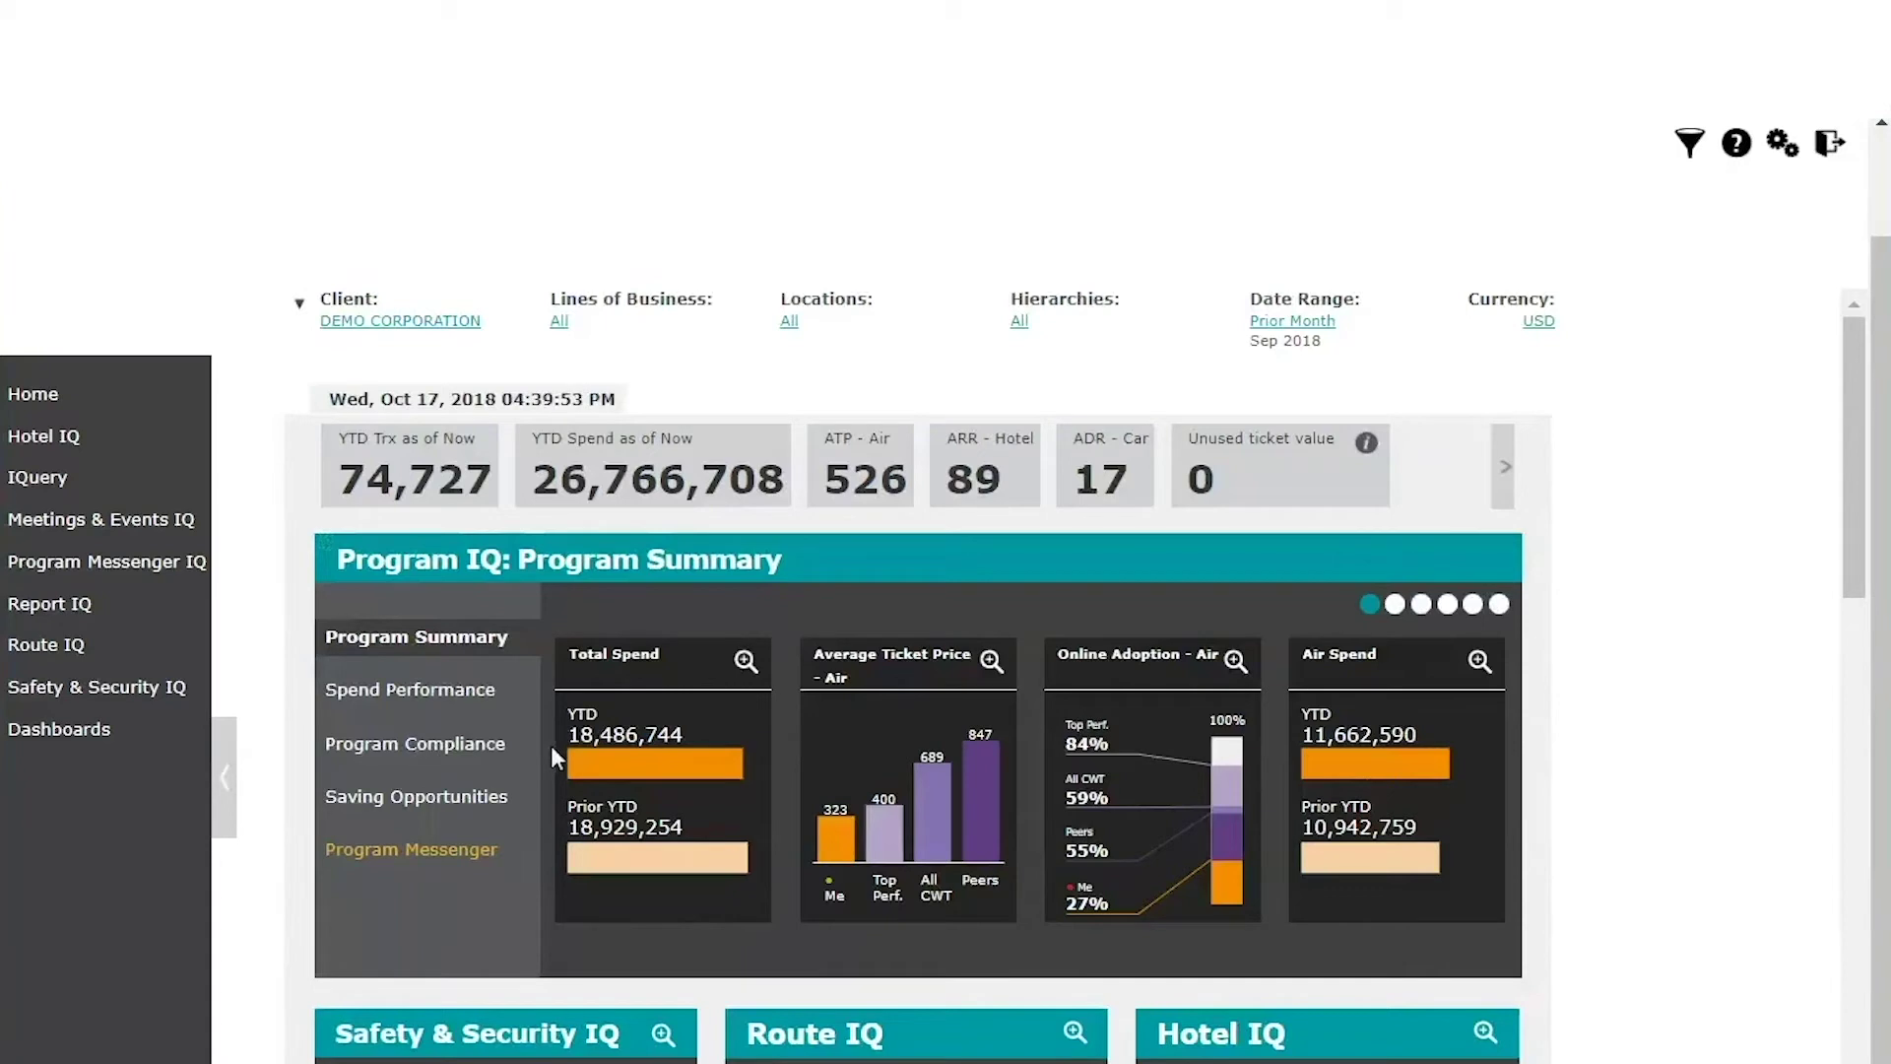
# Step: Reopen the Total Spend report and review its spend-by-month and spend-by-type tables and charts
pyautogui.click(746, 661)
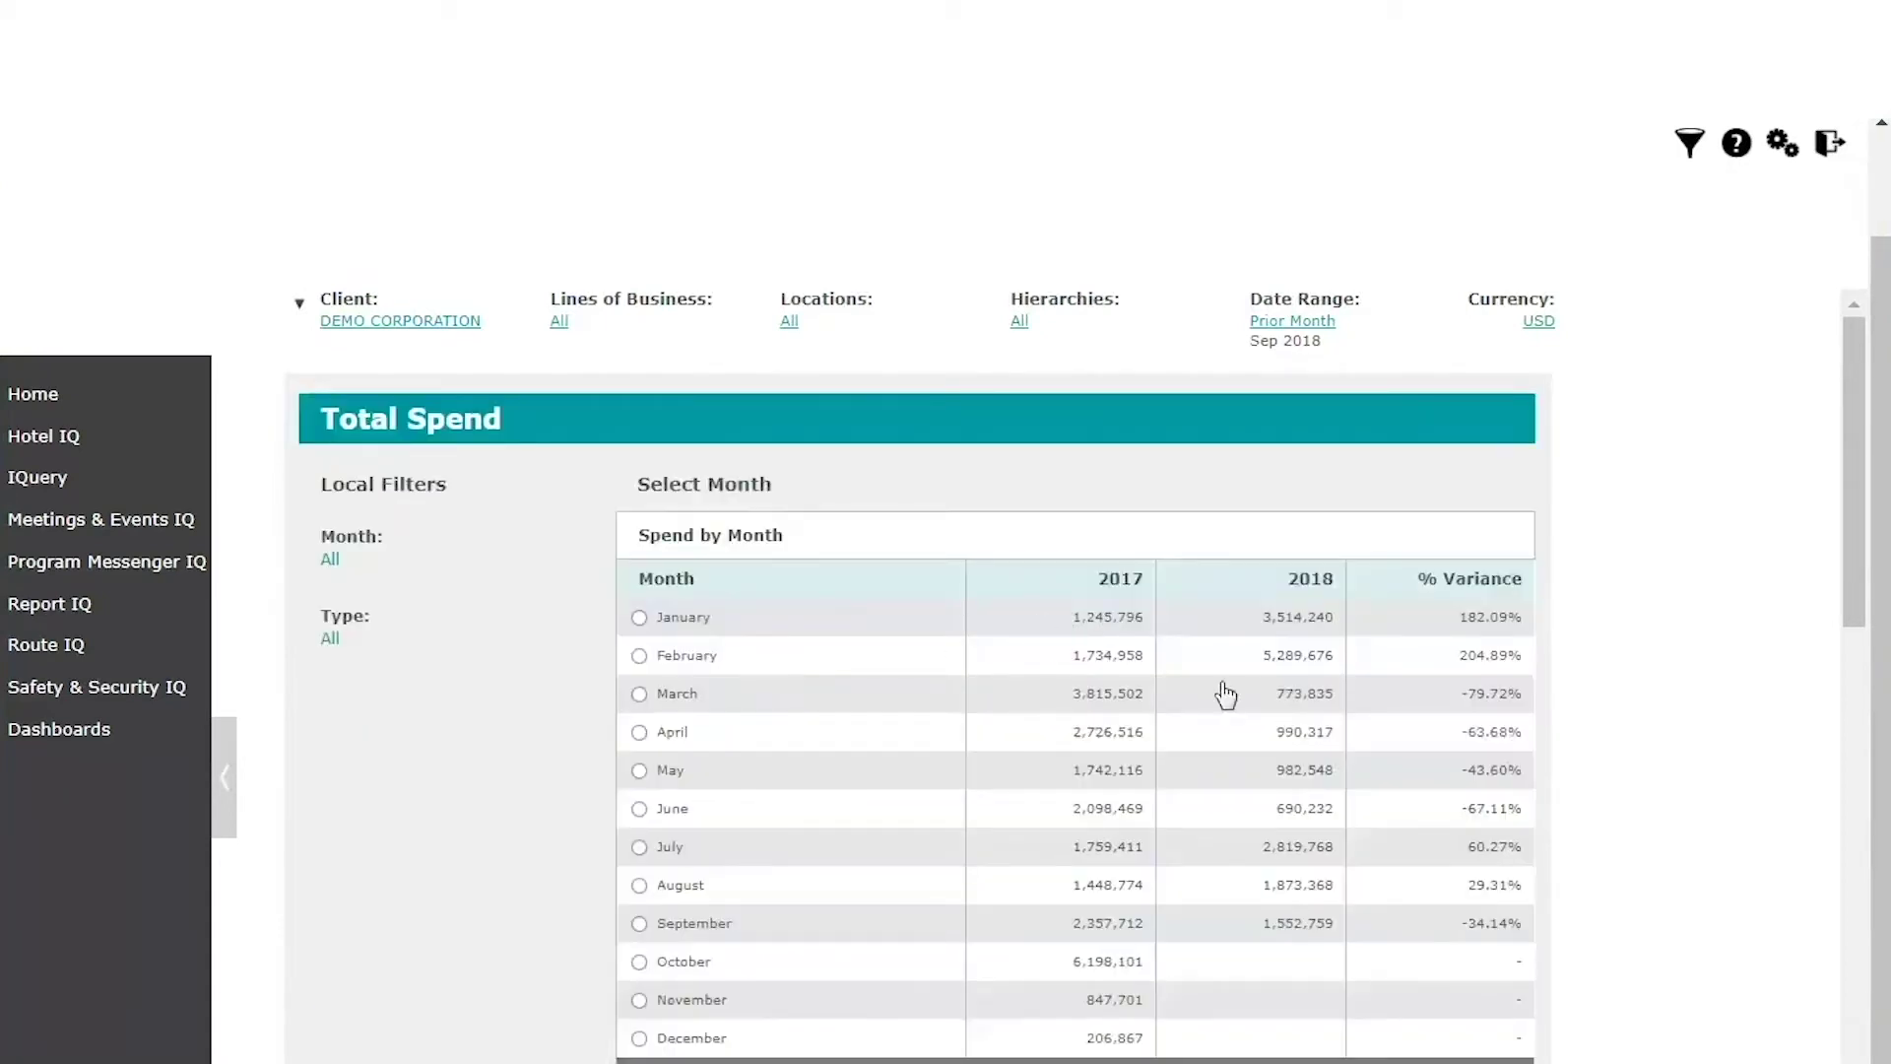
pyautogui.scroll(-1, 1166, 982)
pyautogui.scroll(-5, 1166, 982)
pyautogui.scroll(-4, 1067, 955)
pyautogui.scroll(3, 1027, 945)
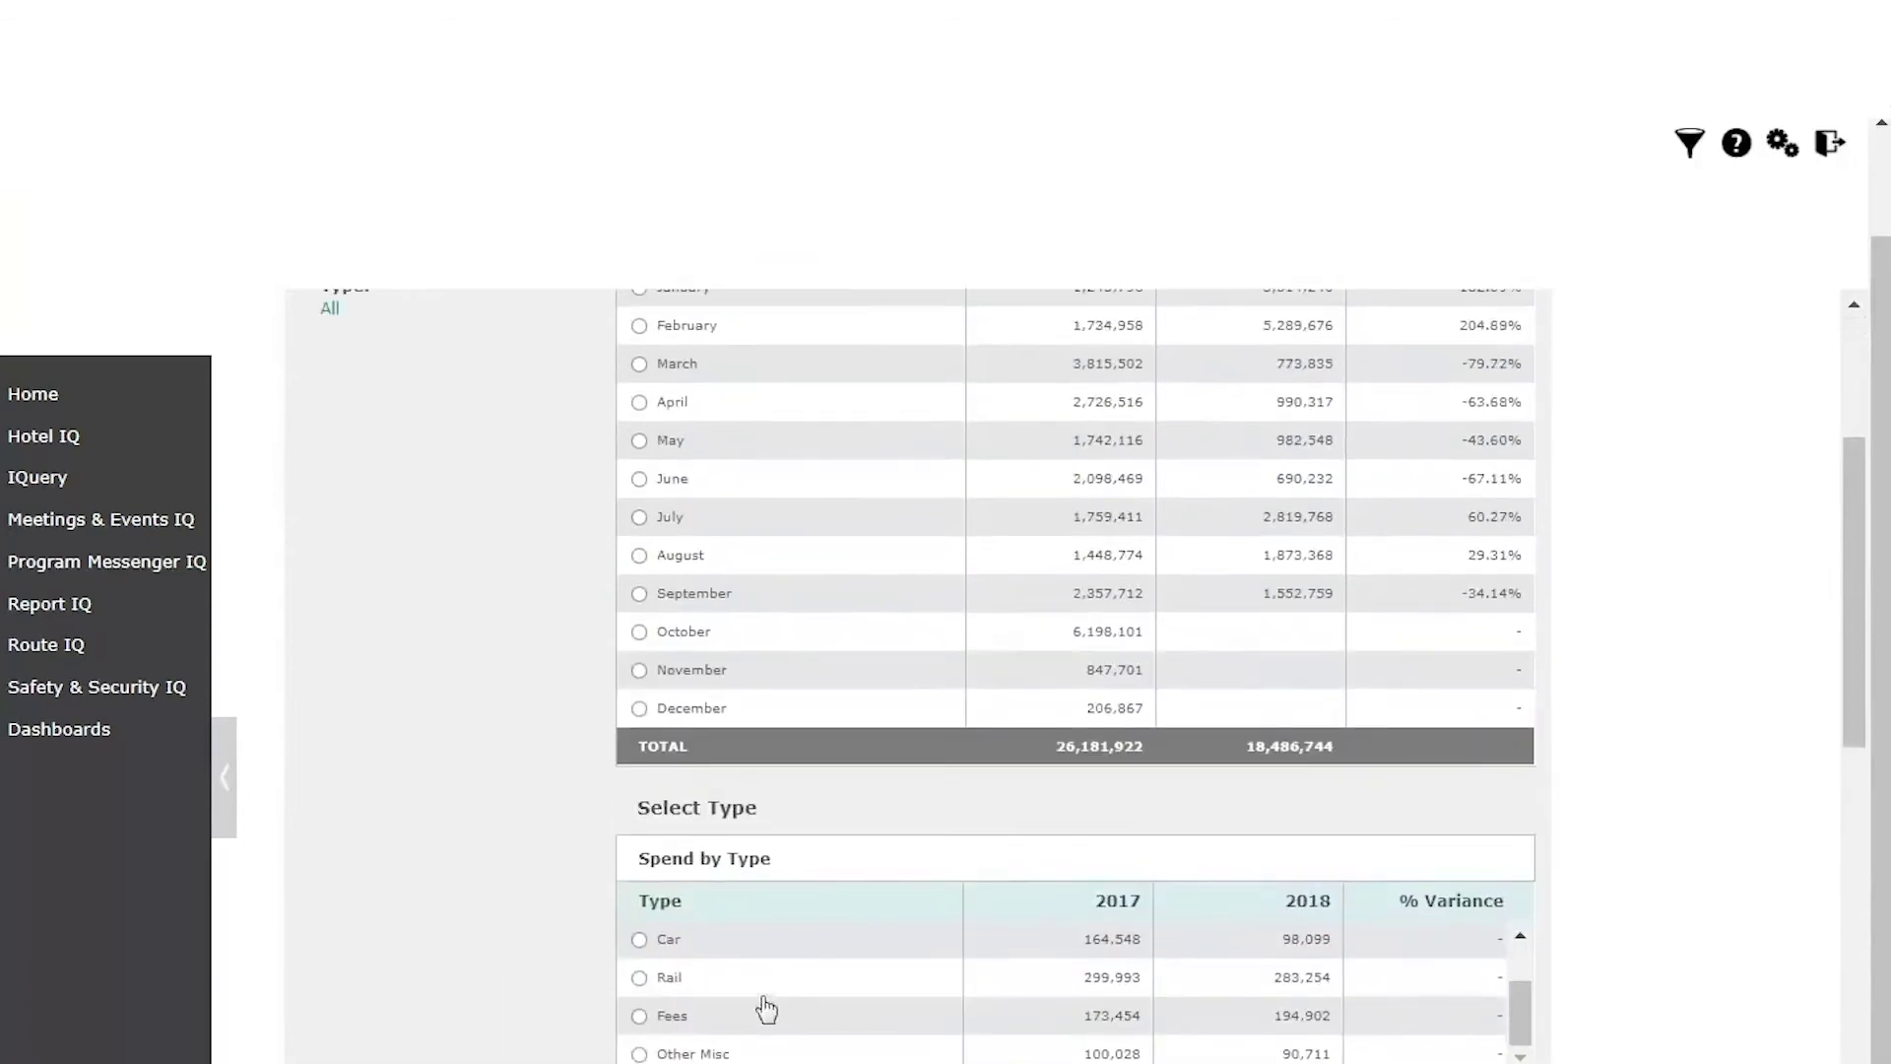
pyautogui.scroll(-3, 765, 996)
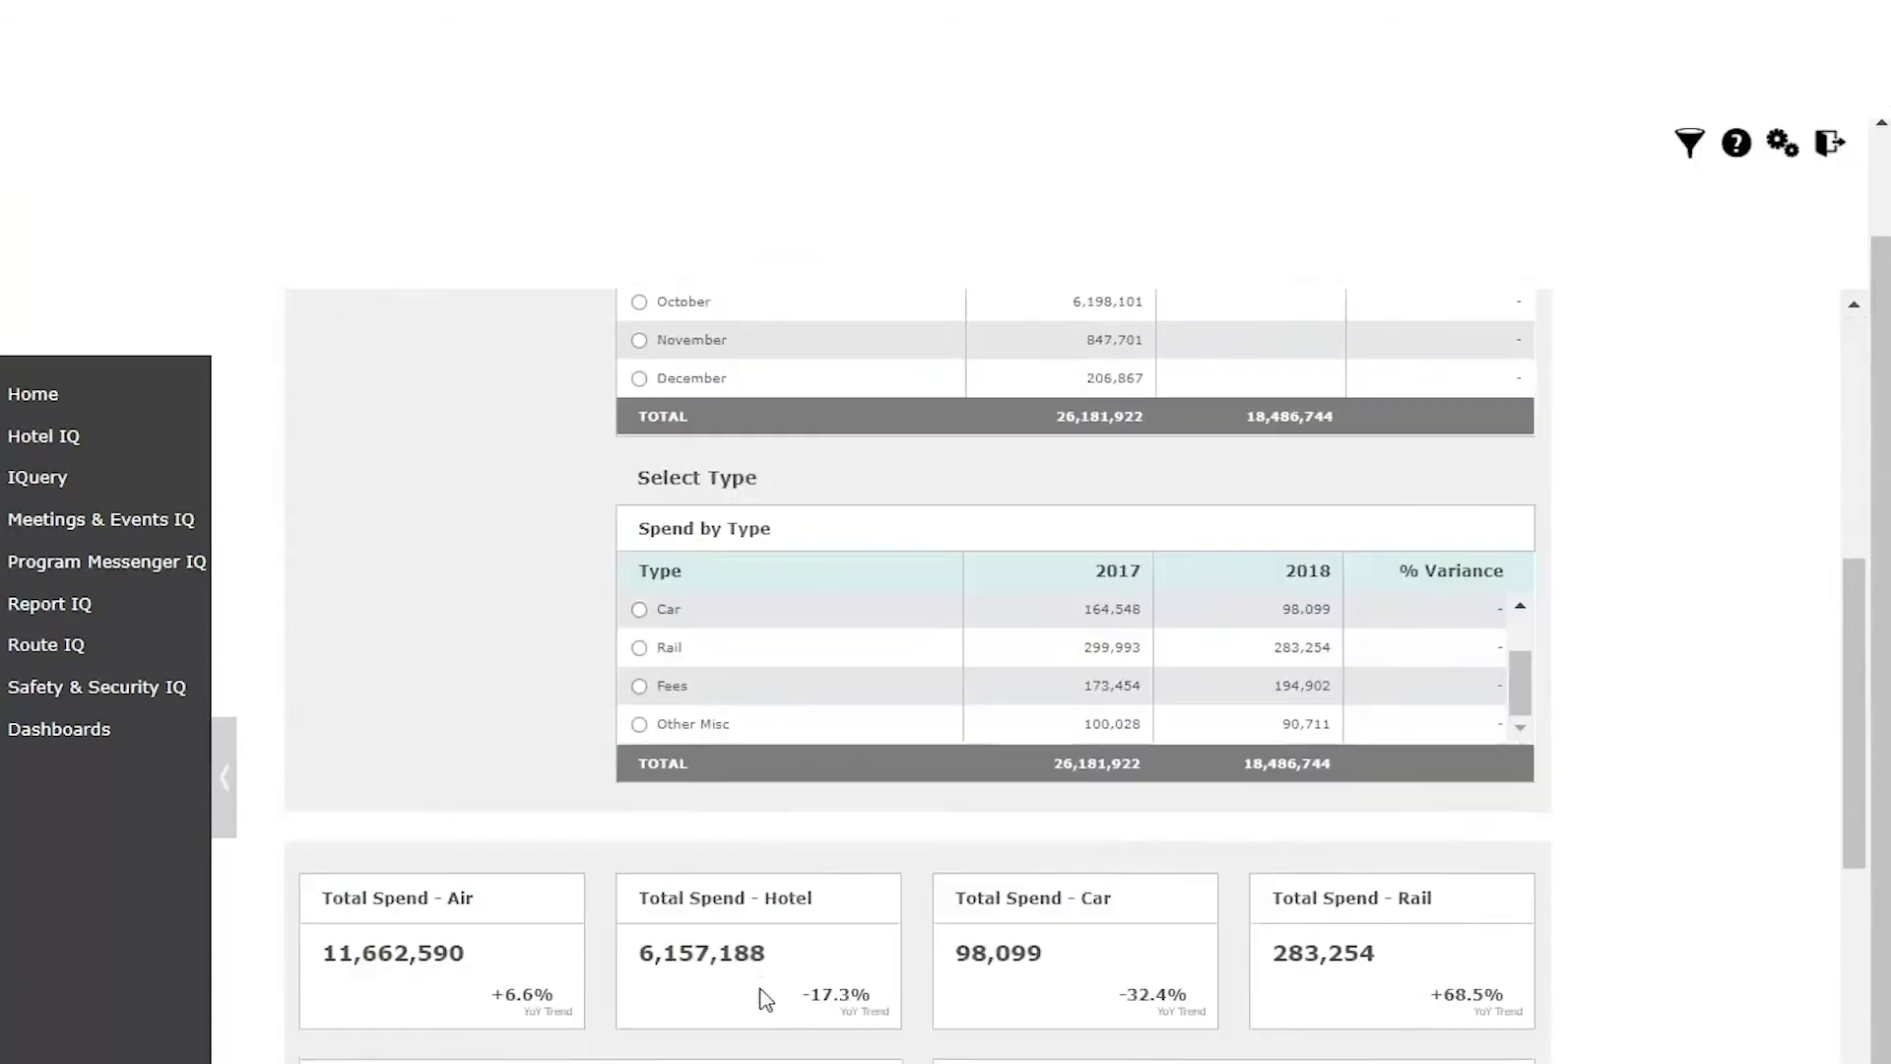
pyautogui.scroll(-2, 846, 819)
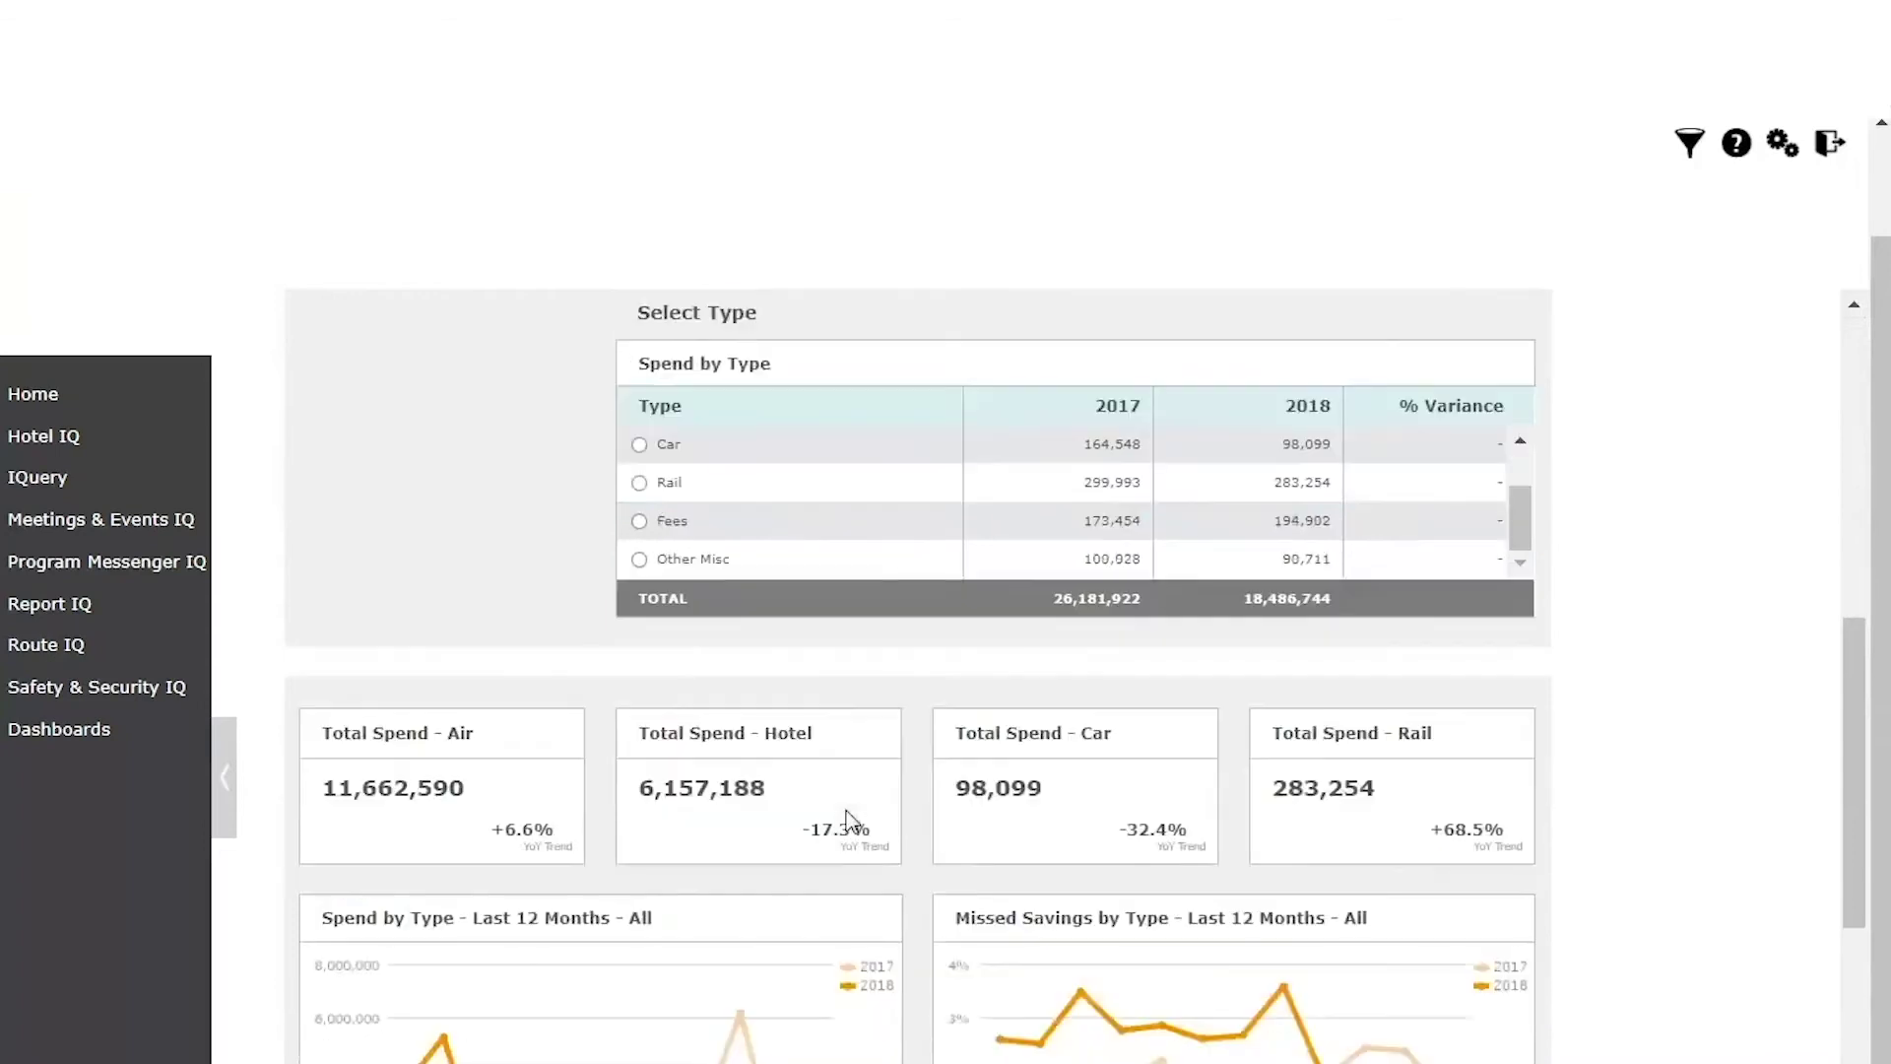
pyautogui.scroll(5, 889, 650)
pyautogui.scroll(5, 882, 636)
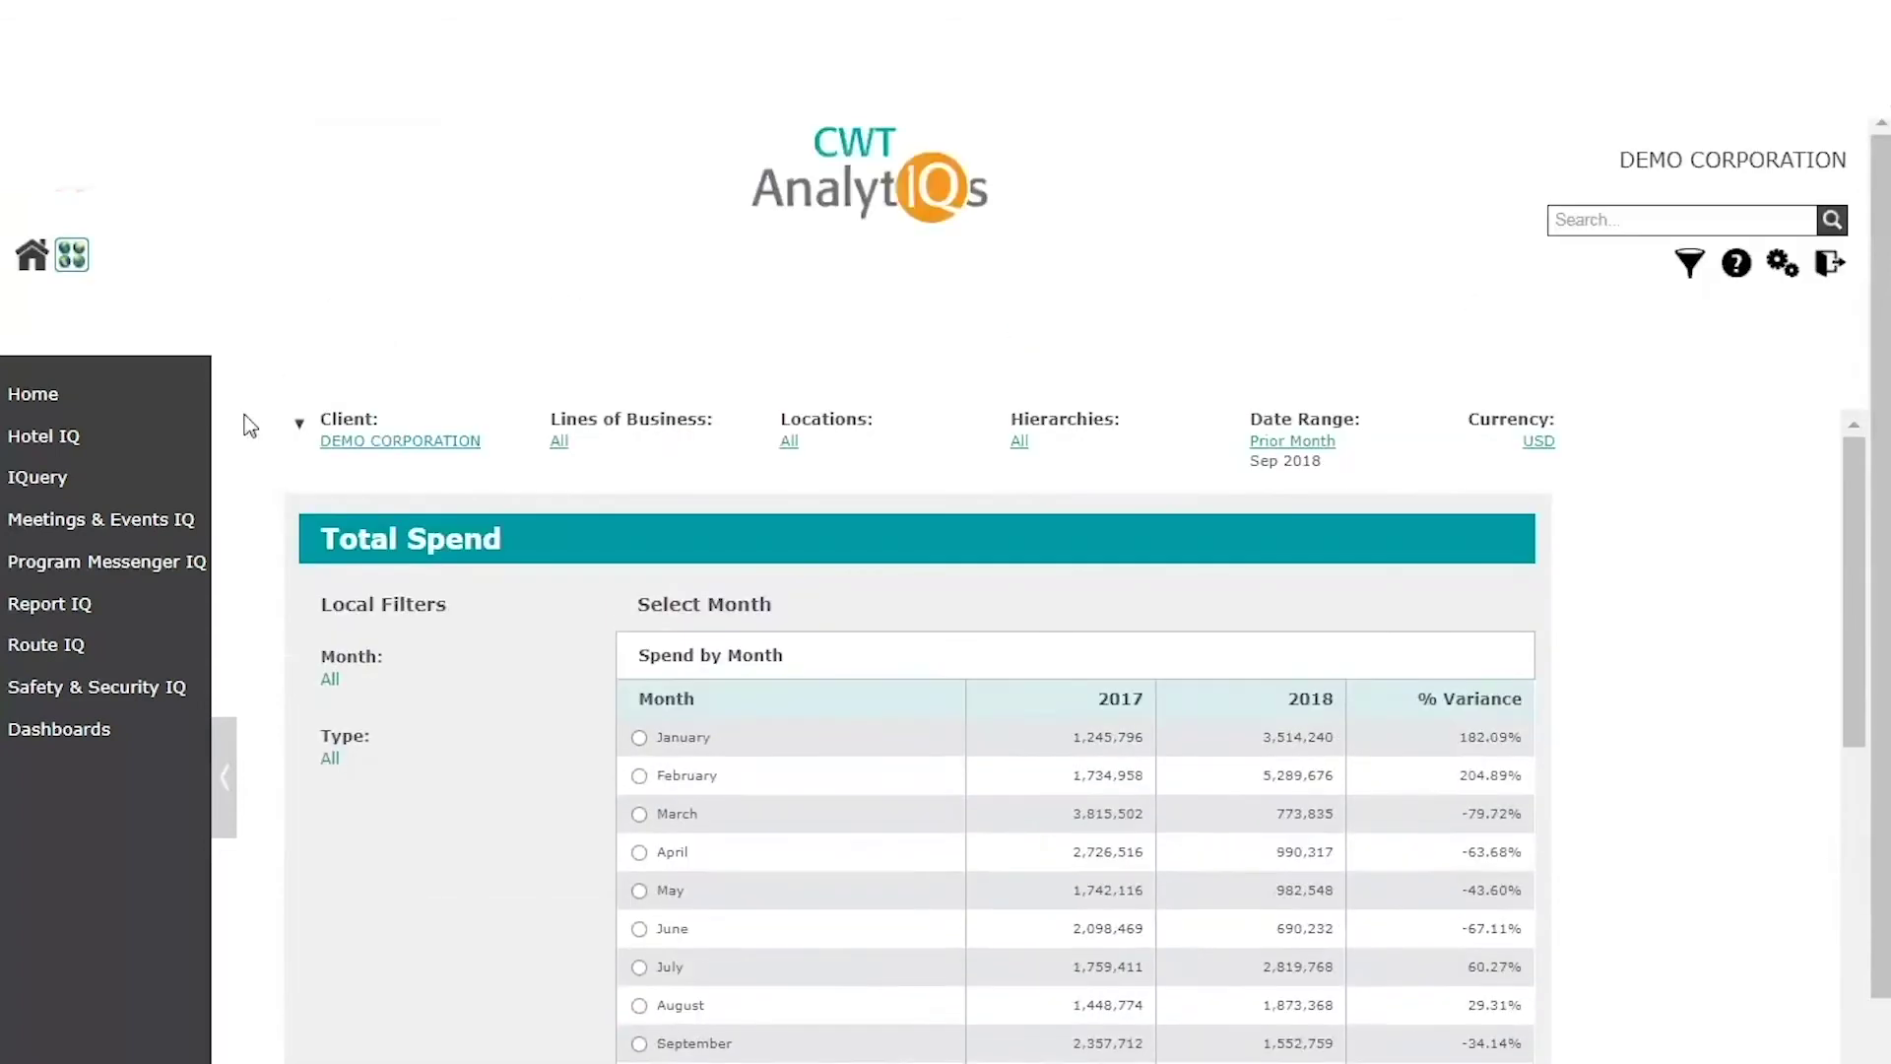
# Step: From the home dashboard, hide the menu and page through all three Spend Performance chart pages
pyautogui.click(32, 258)
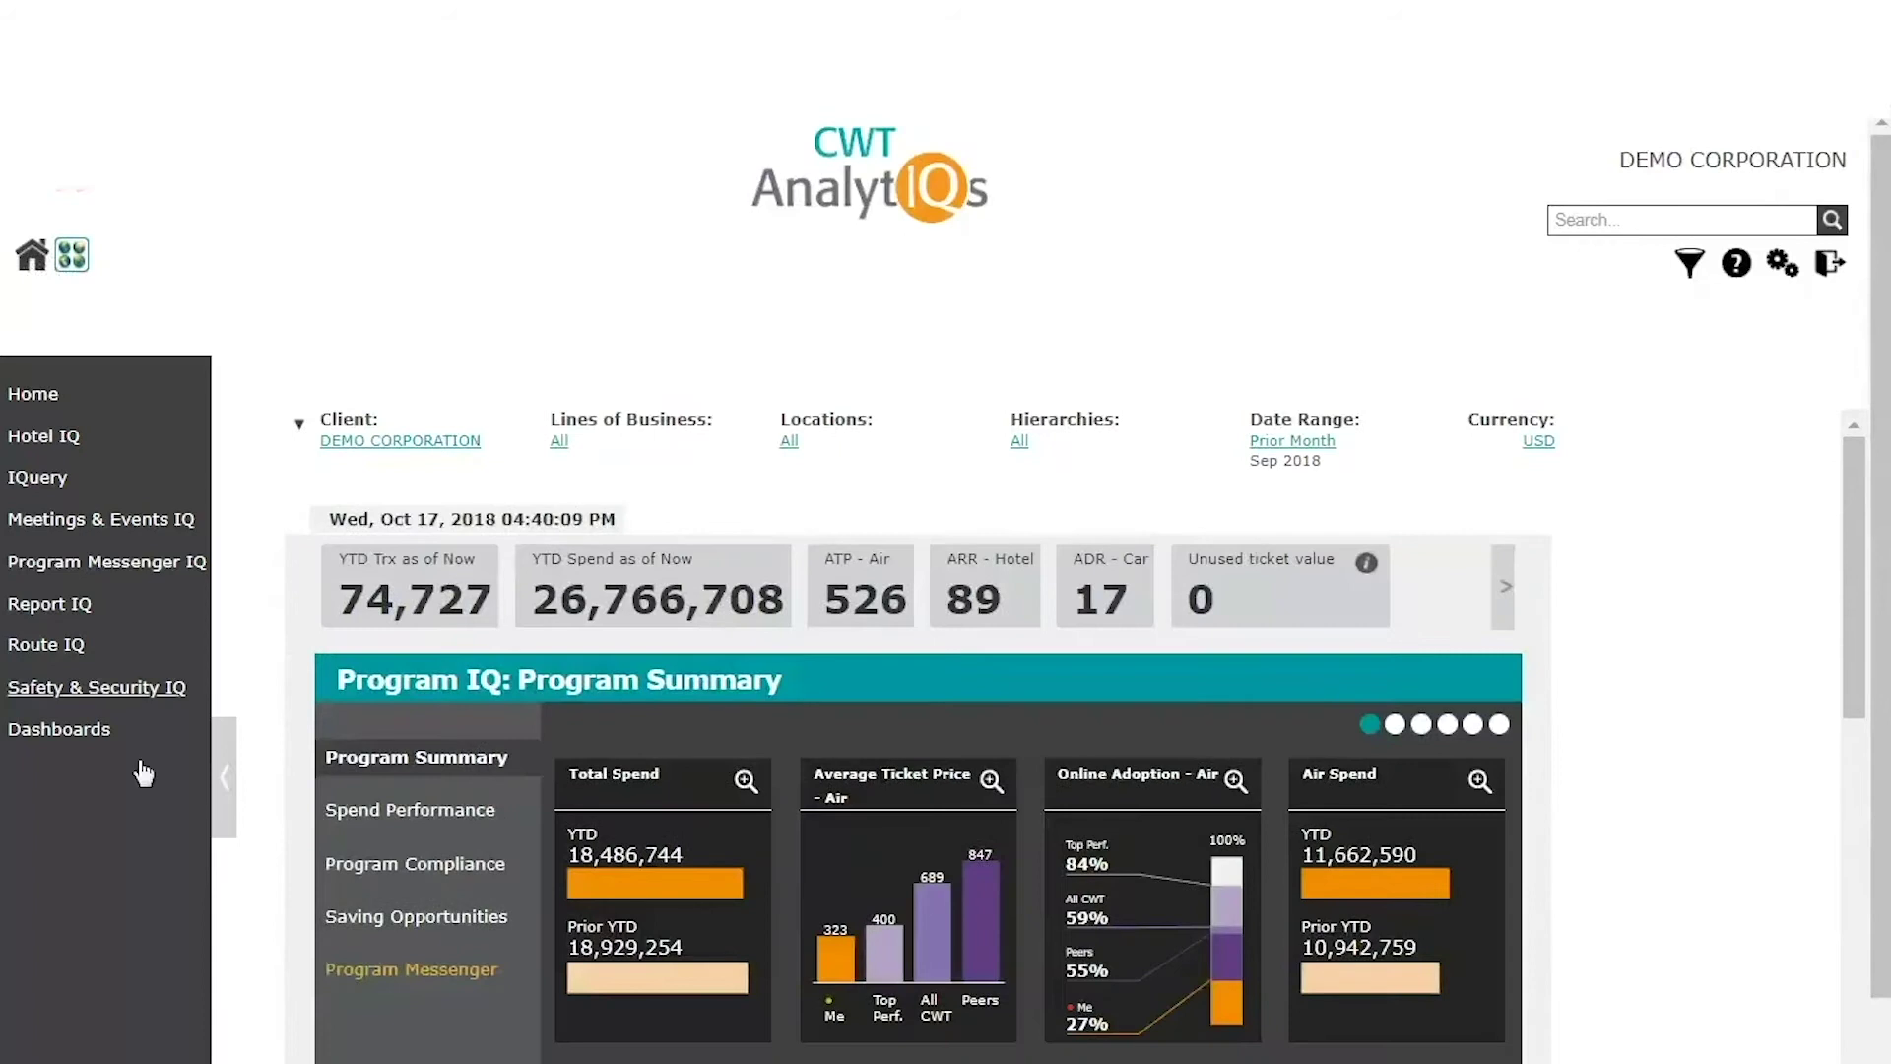
pyautogui.click(223, 787)
pyautogui.click(354, 809)
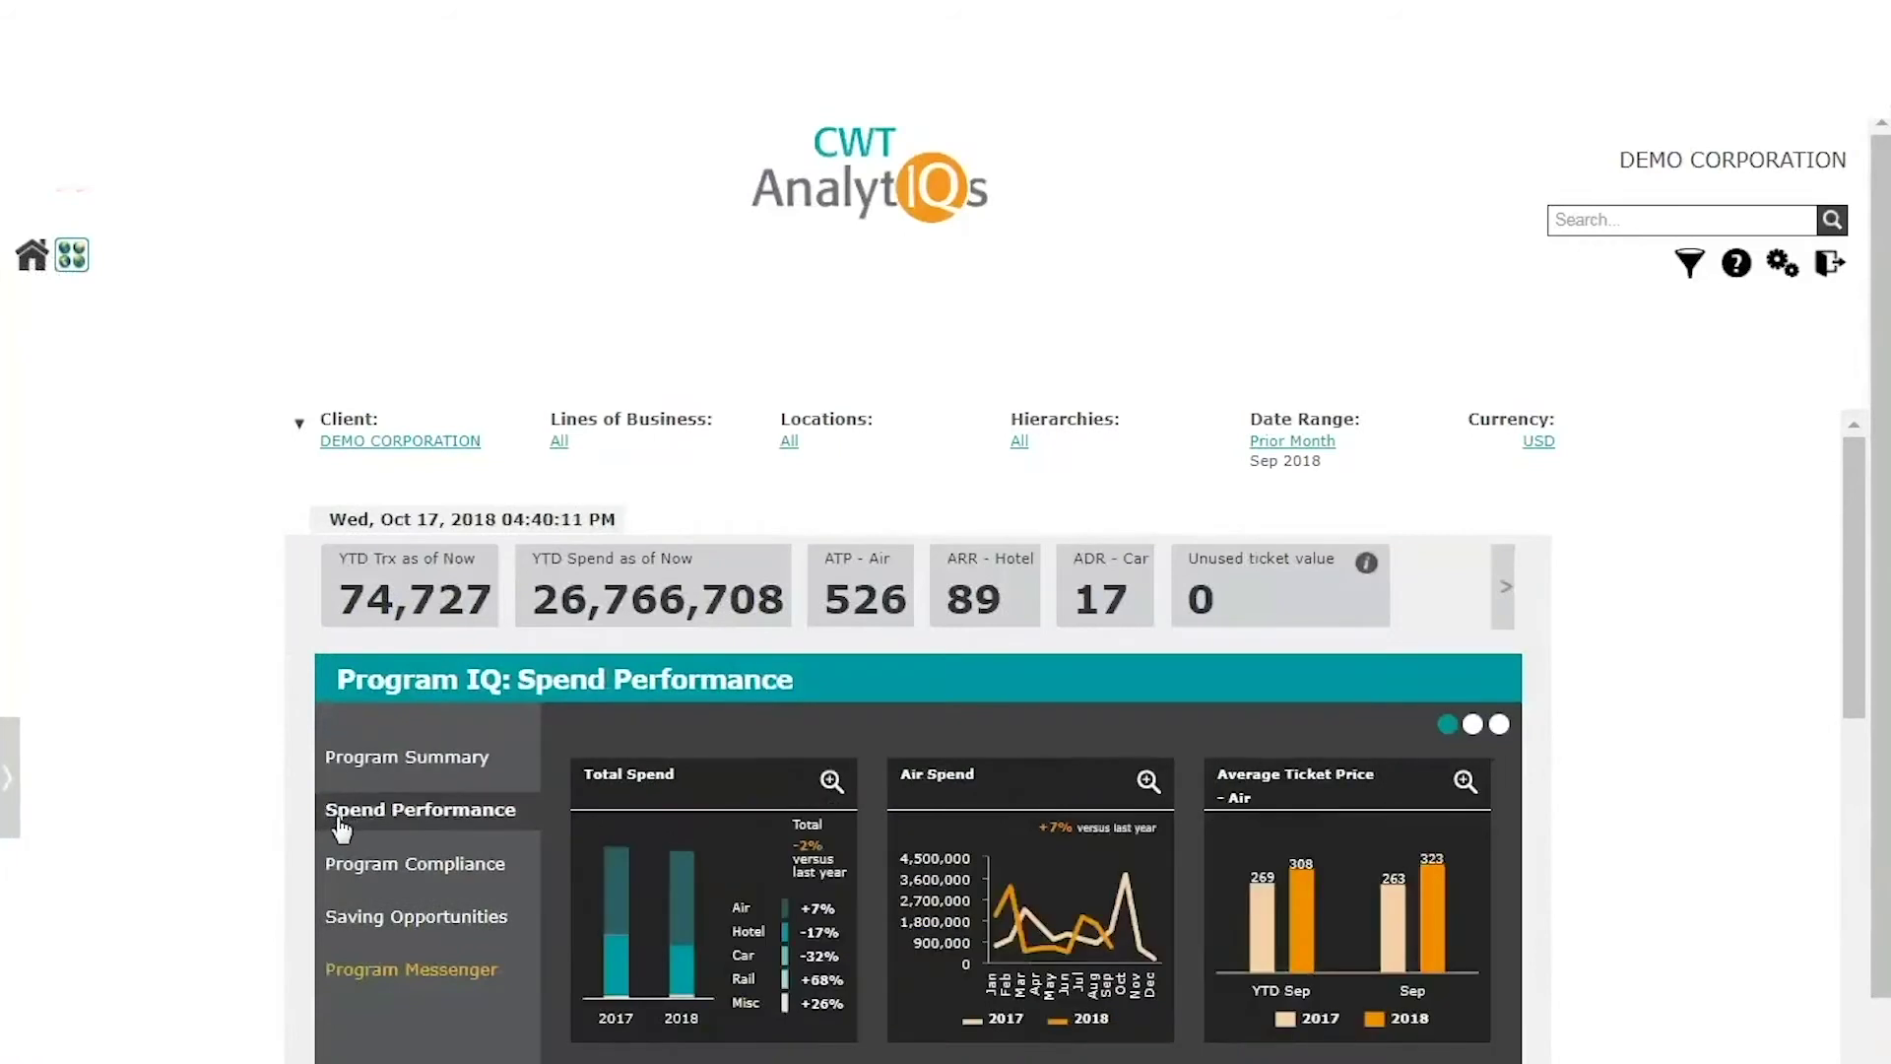
pyautogui.click(1472, 726)
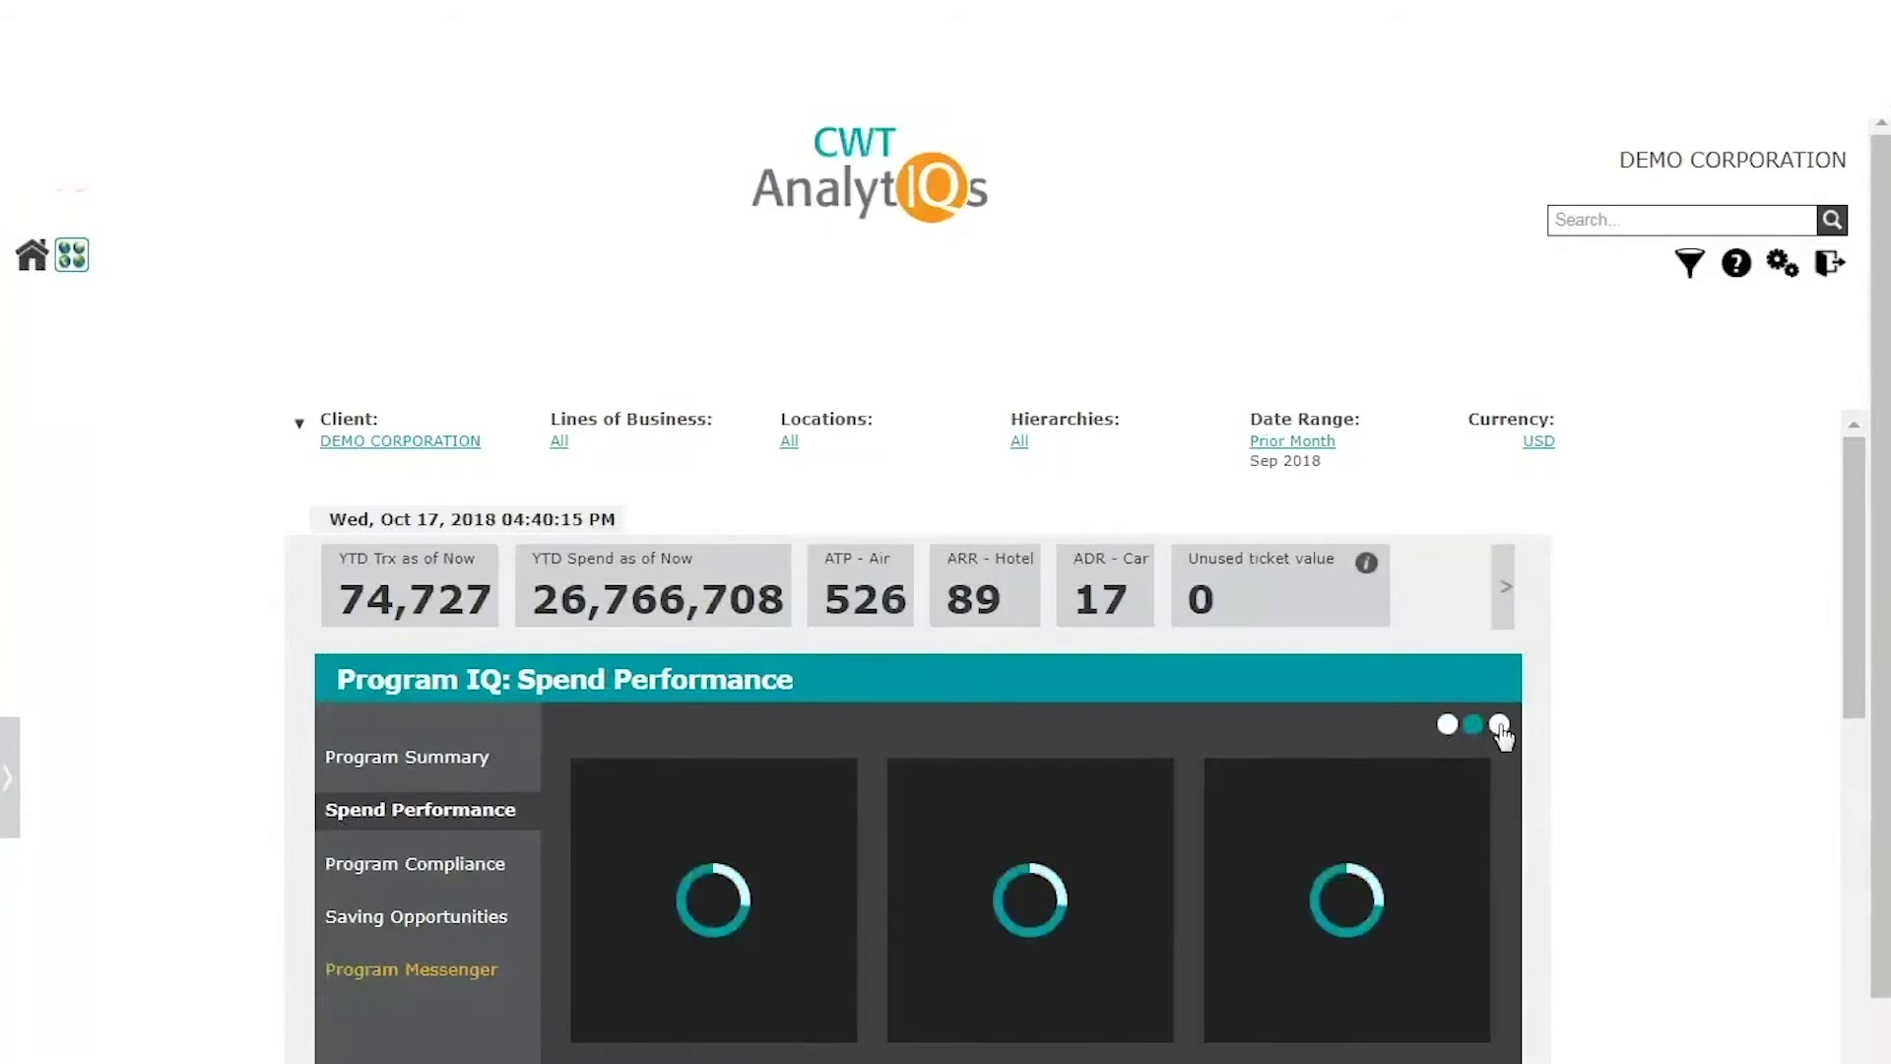
pyautogui.click(1499, 726)
pyautogui.click(1448, 725)
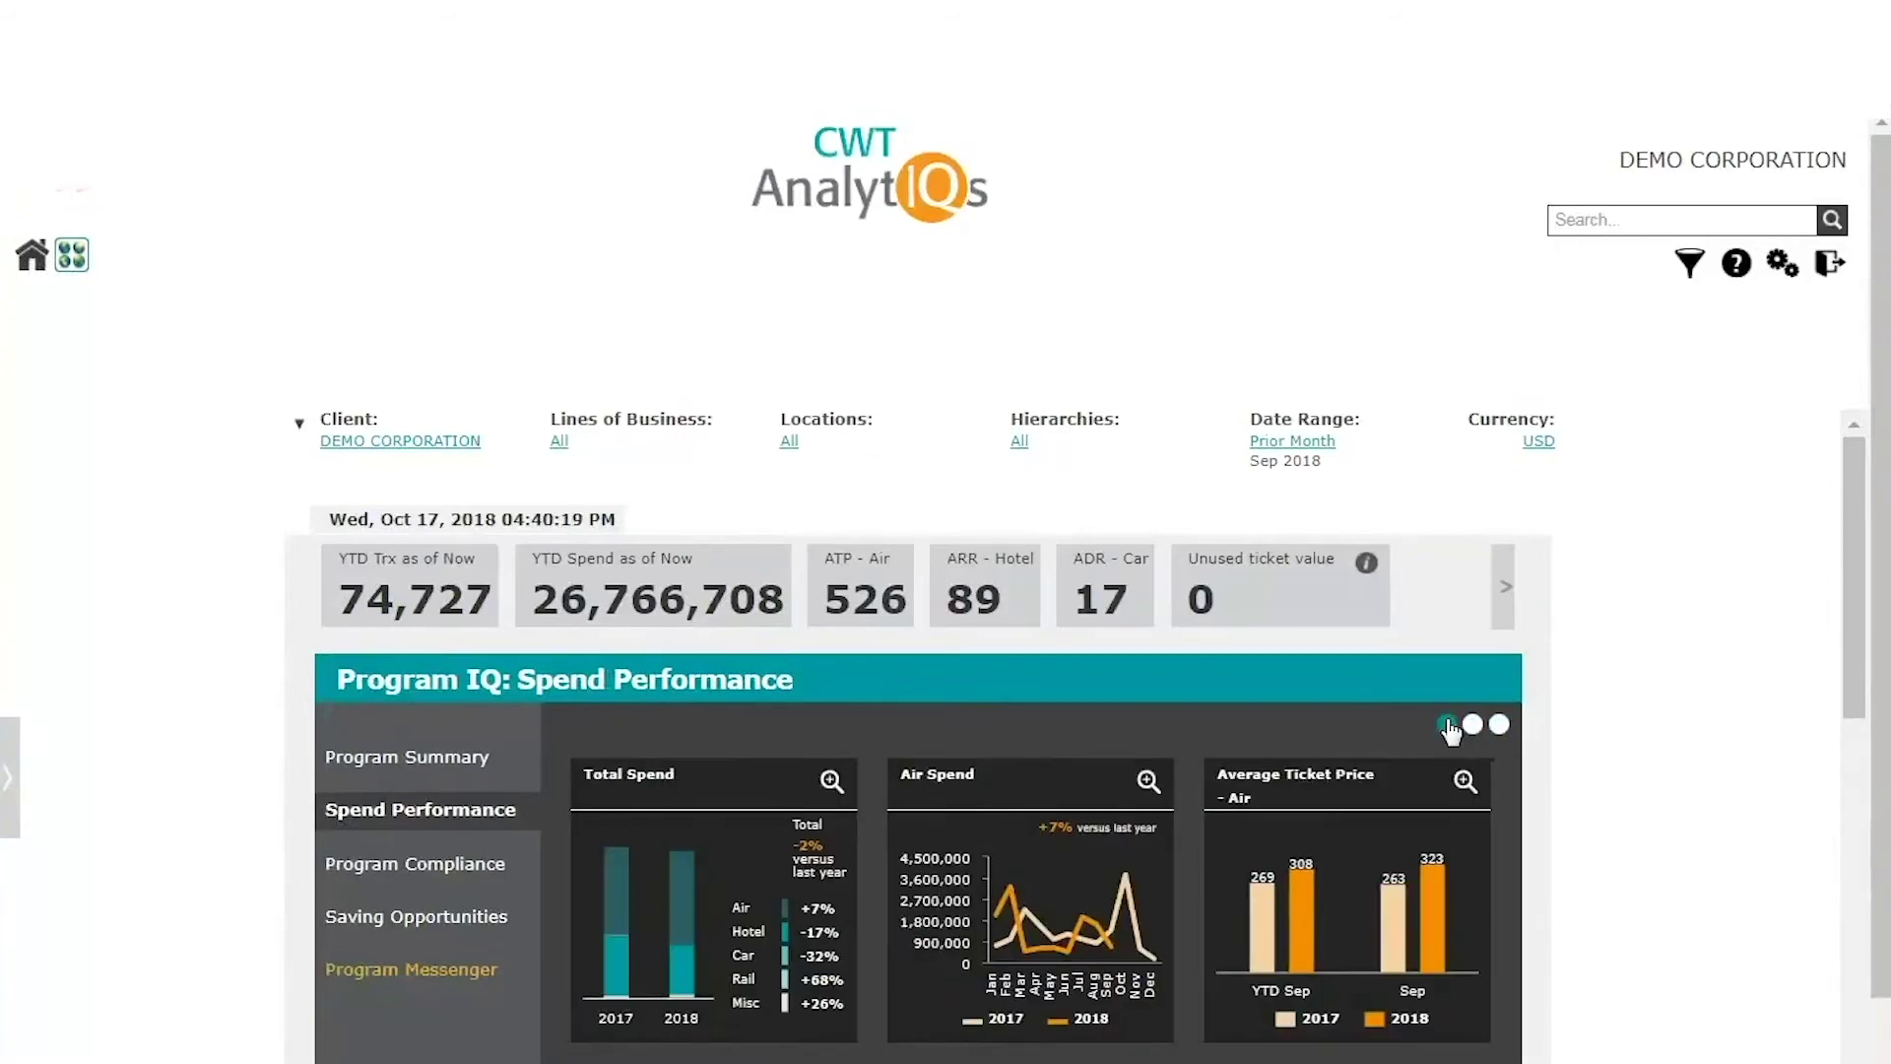
# Step: Switch Program IQ to Program Compliance and page through its two chart pages
pyautogui.click(413, 875)
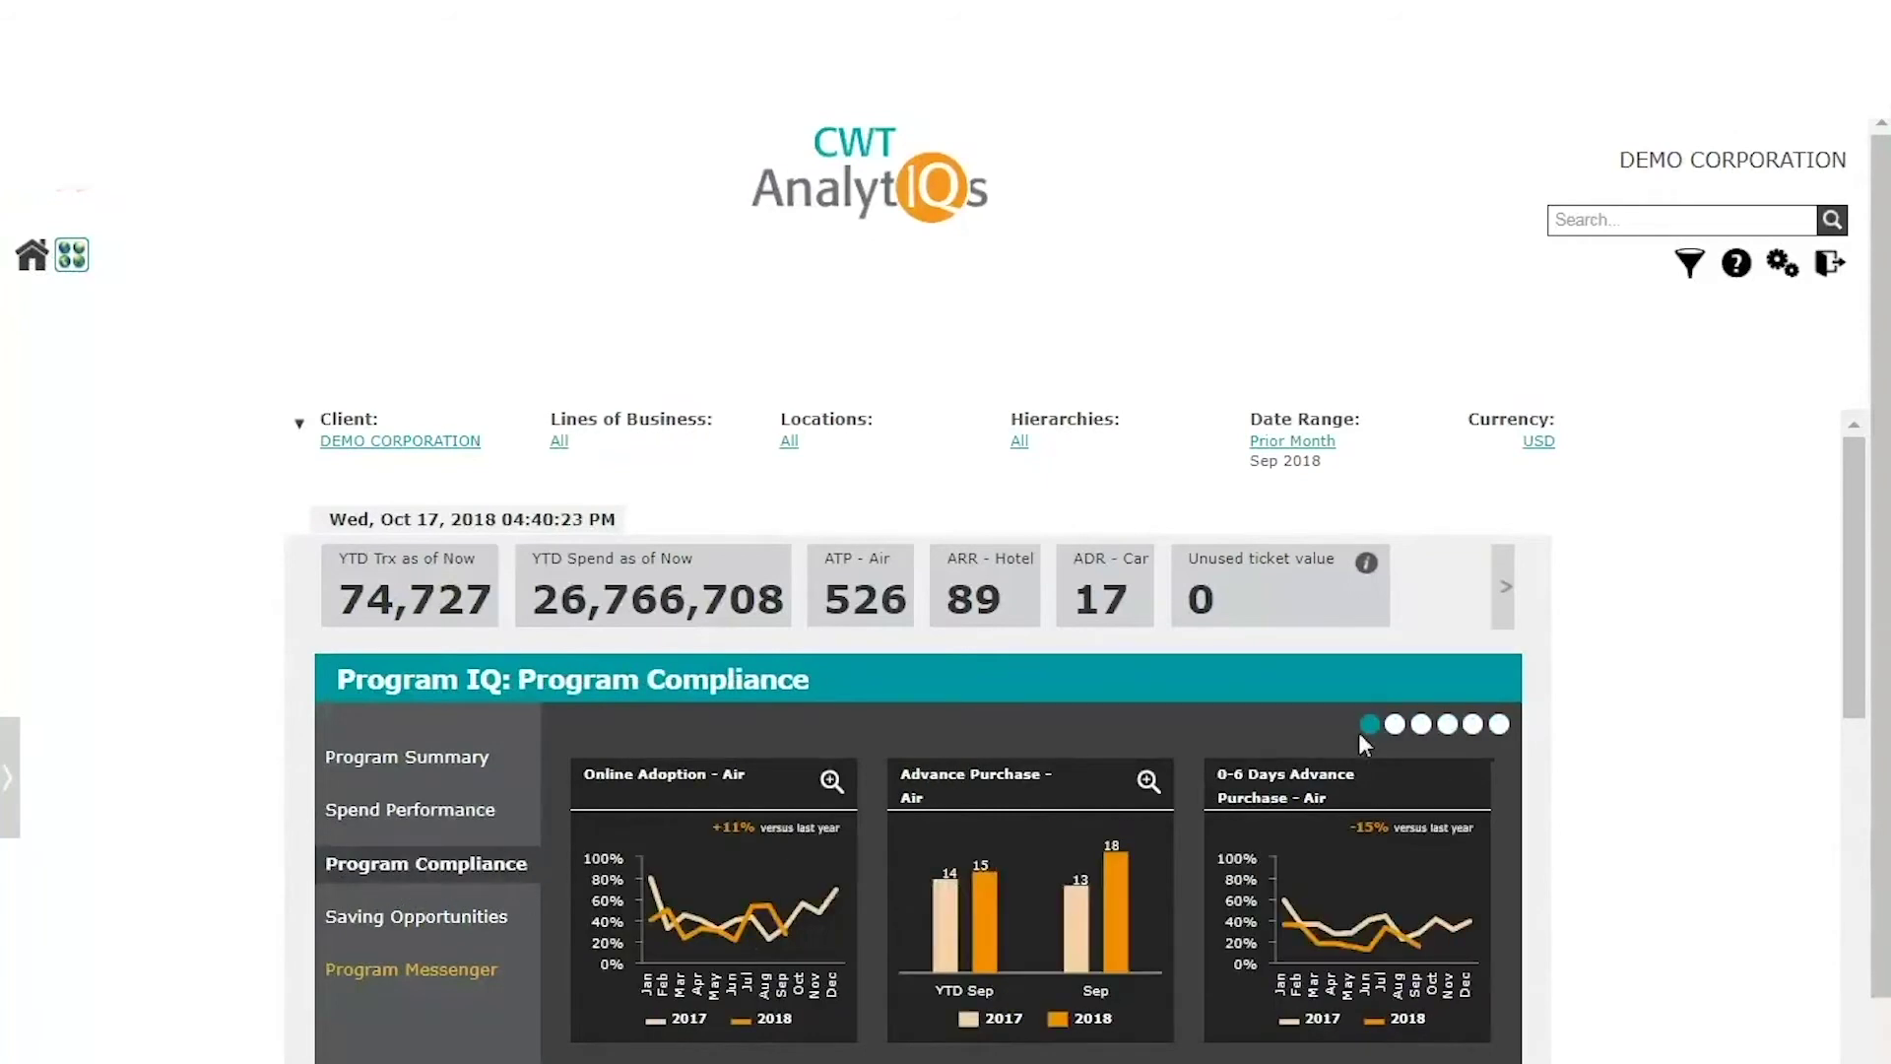
pyautogui.click(1394, 726)
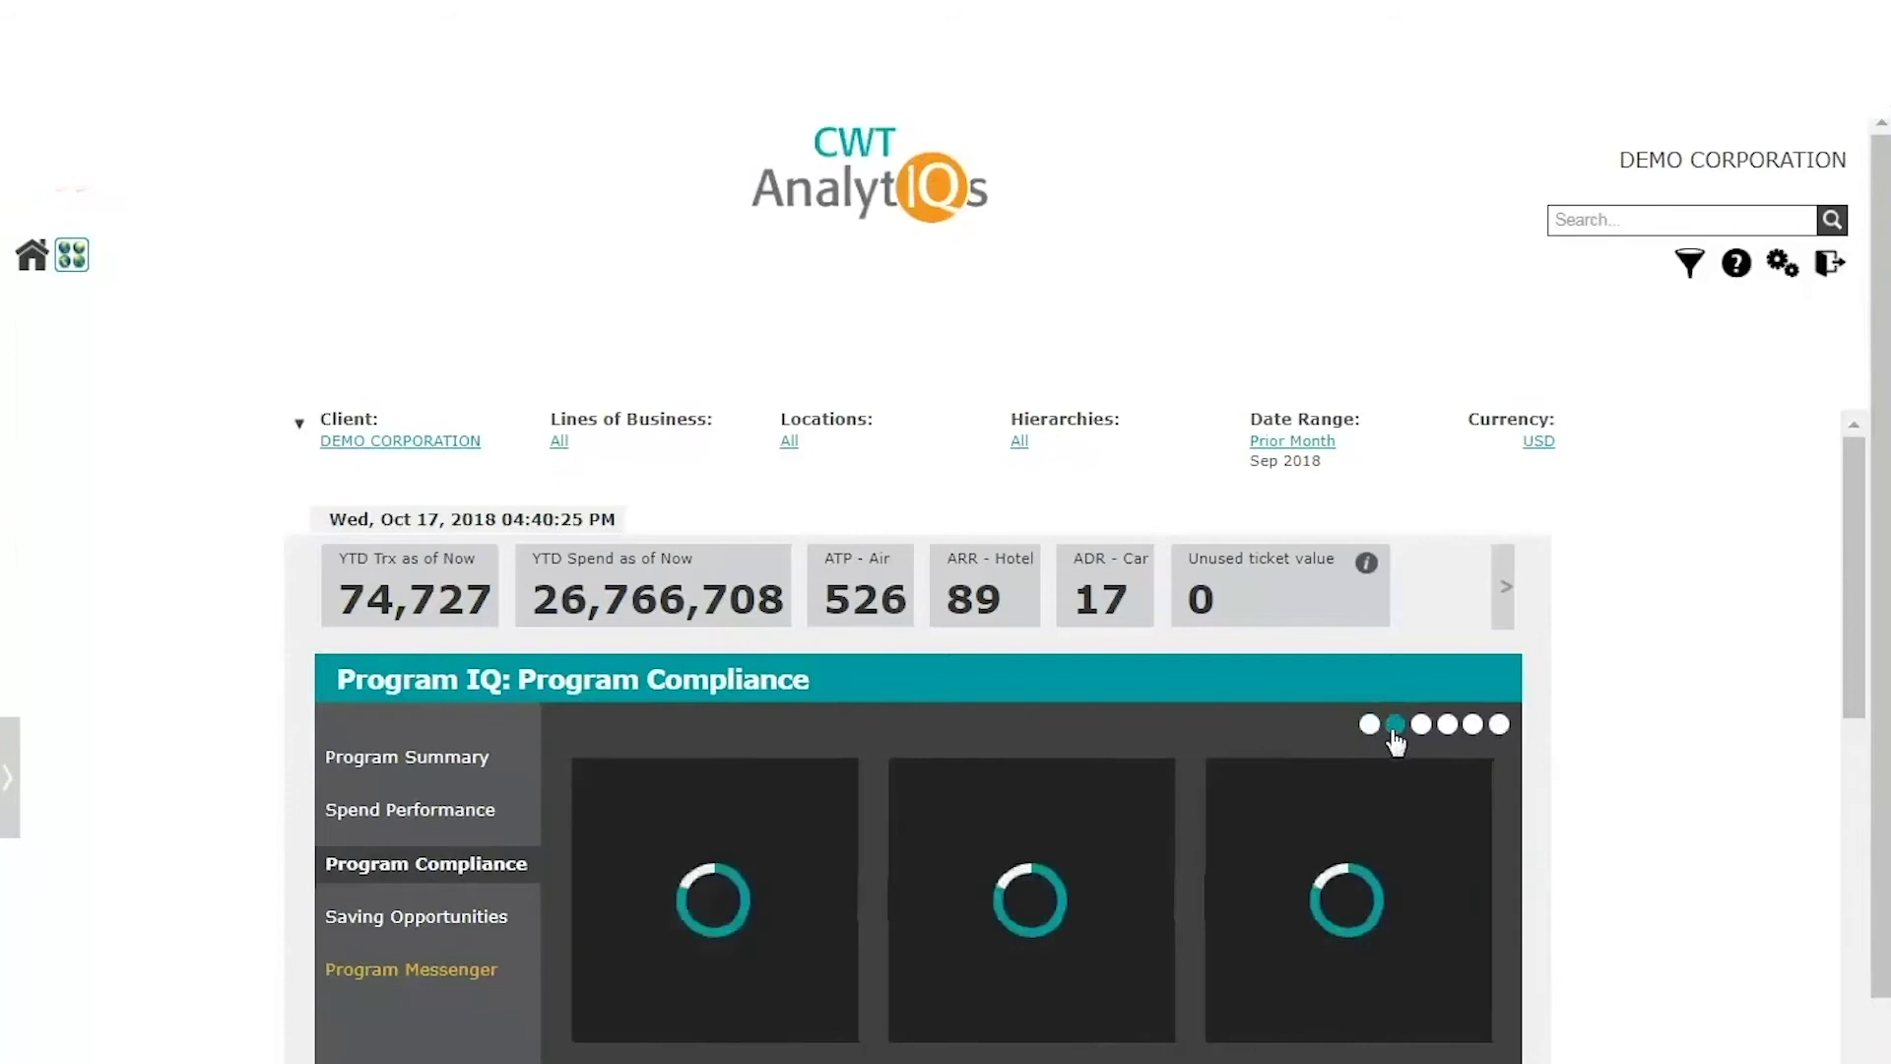
pyautogui.click(1369, 726)
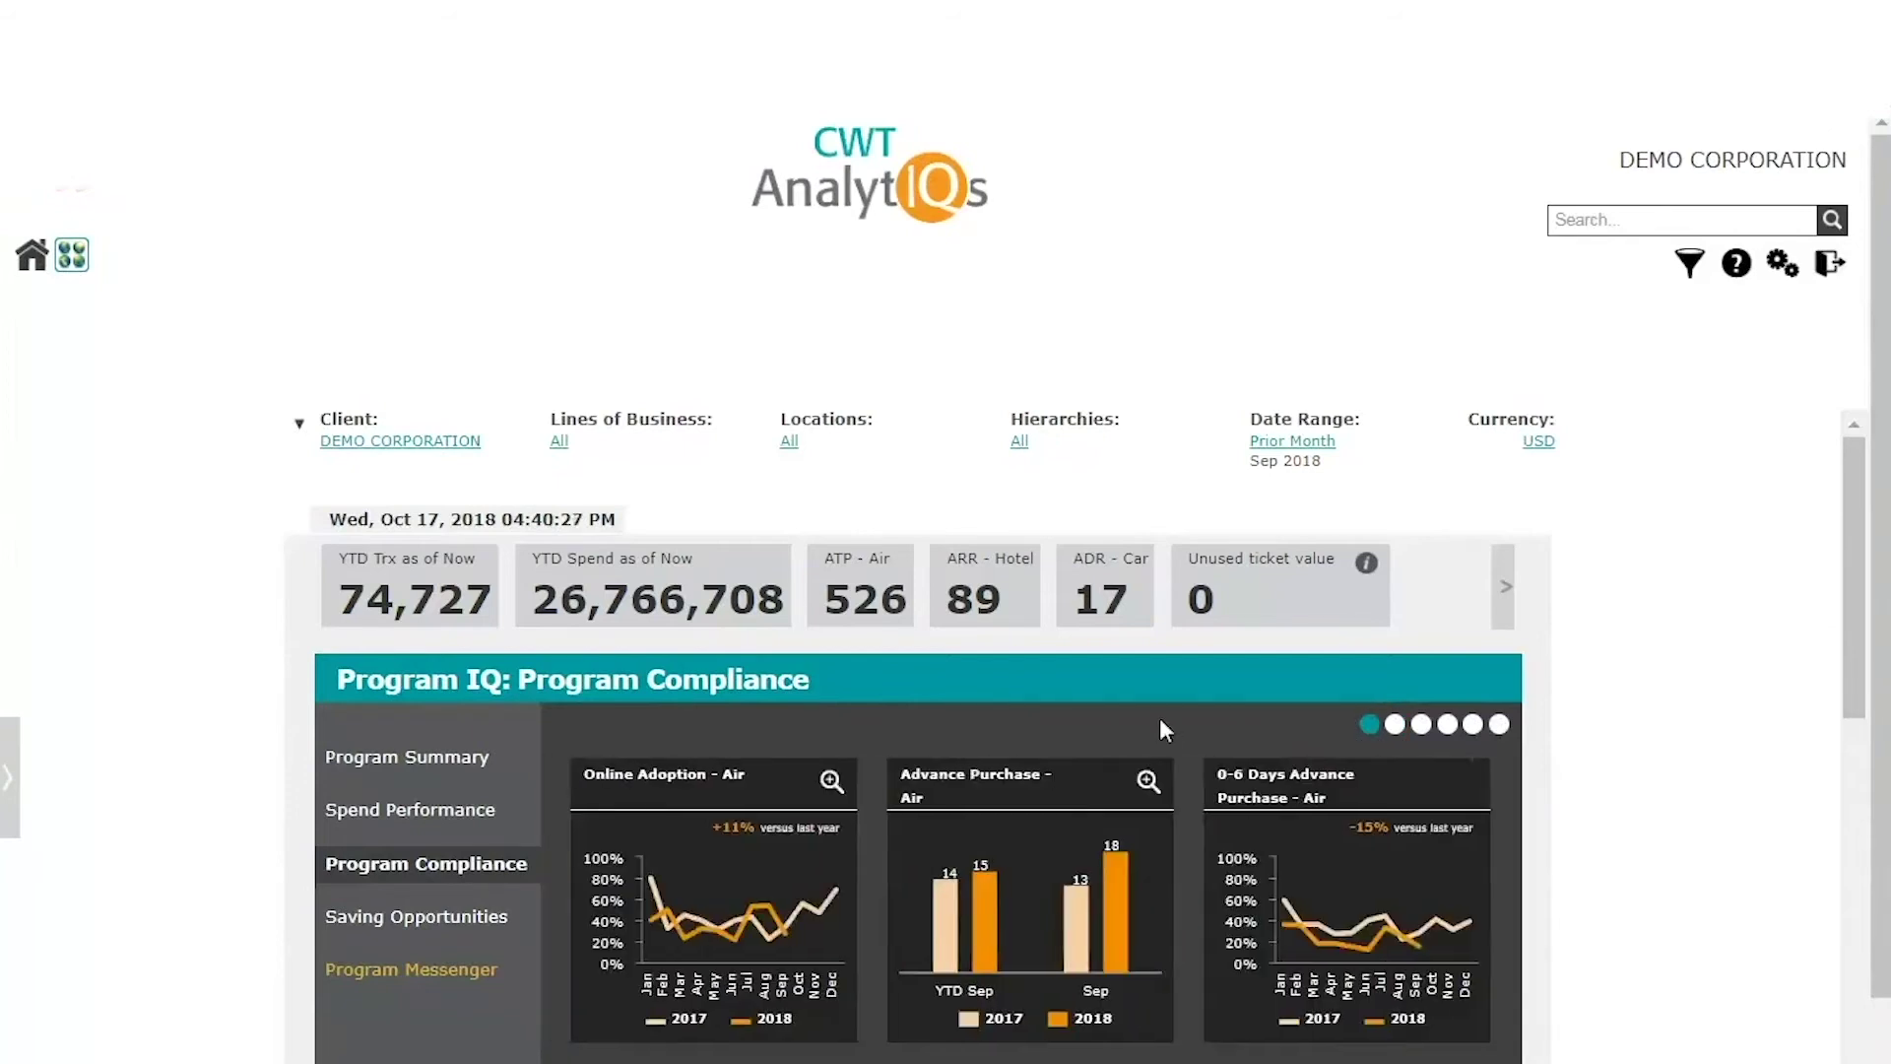
# Step: Set the Saving Opportunities air online adoption target to 30%, then adjust the Domestic target in Online Adoption - Air
pyautogui.click(401, 926)
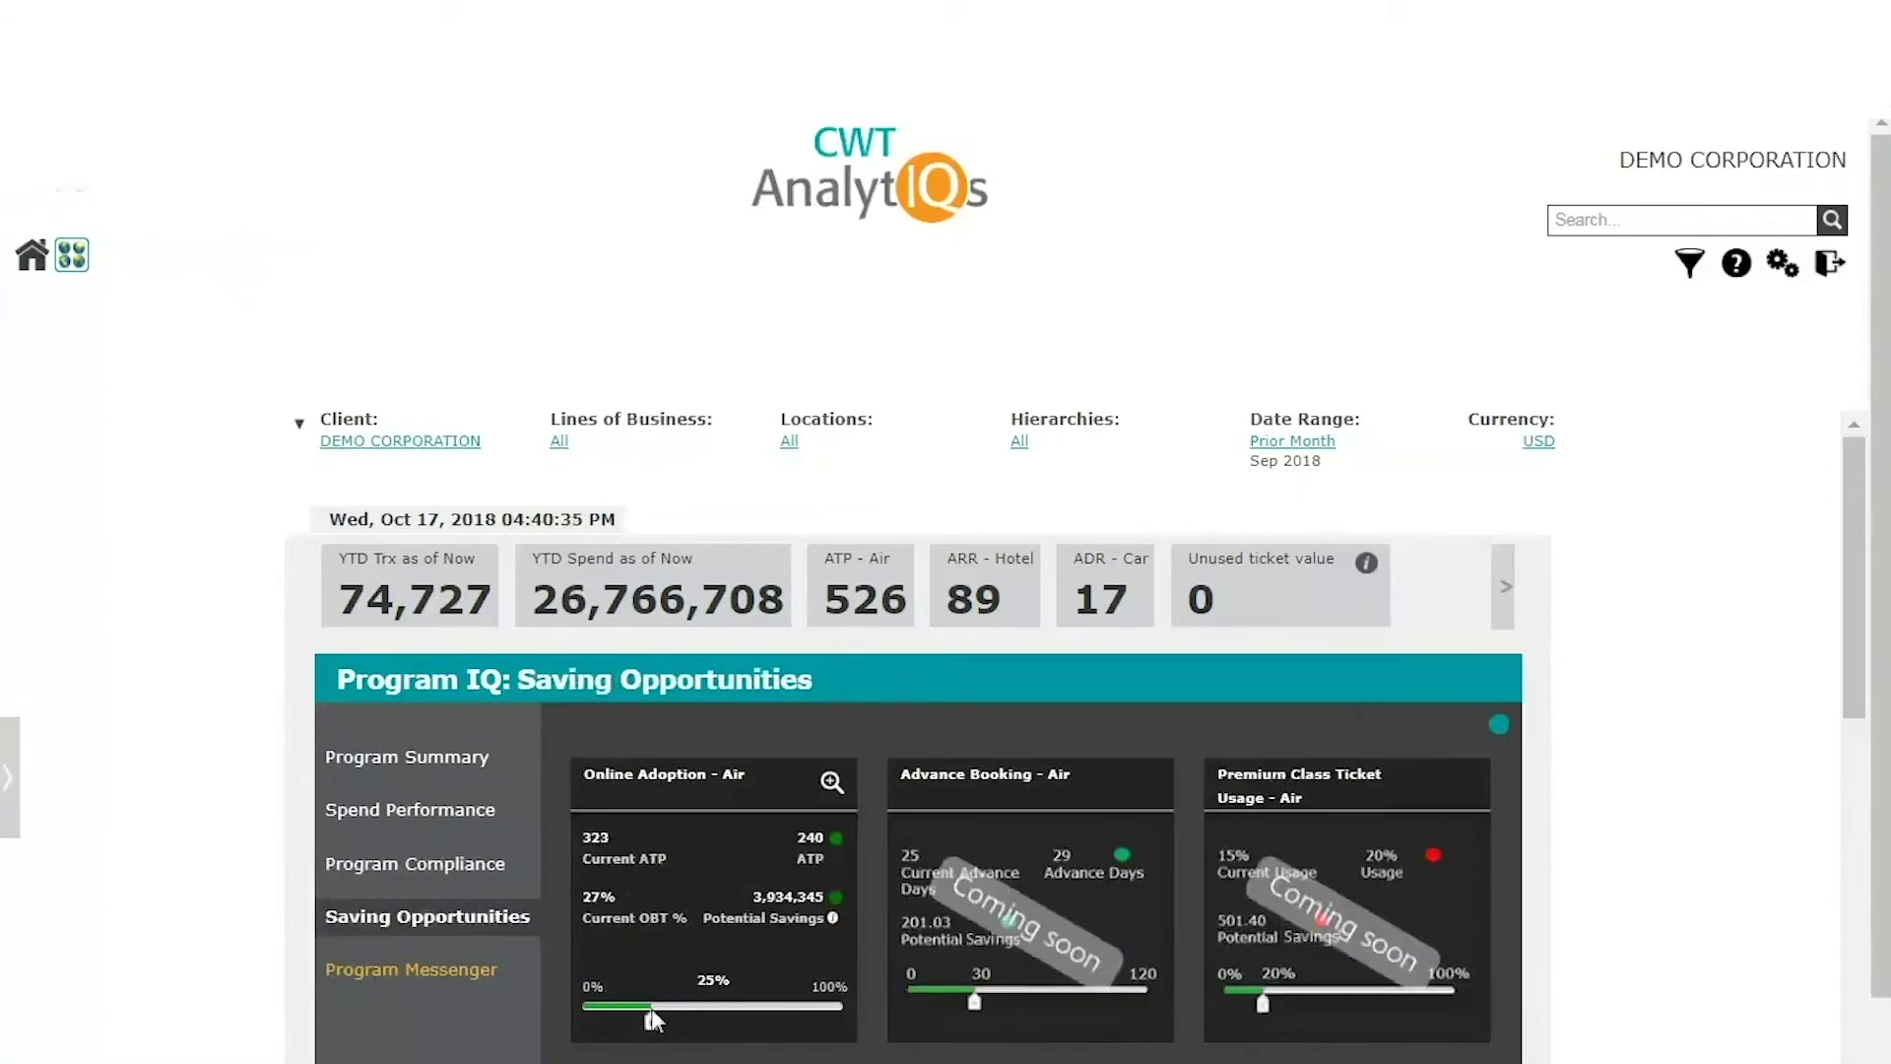
pyautogui.moveTo(650, 1013)
pyautogui.mouseDown()
pyautogui.moveTo(670, 1019)
pyautogui.moveTo(654, 1019)
pyautogui.mouseUp()
pyautogui.click(829, 782)
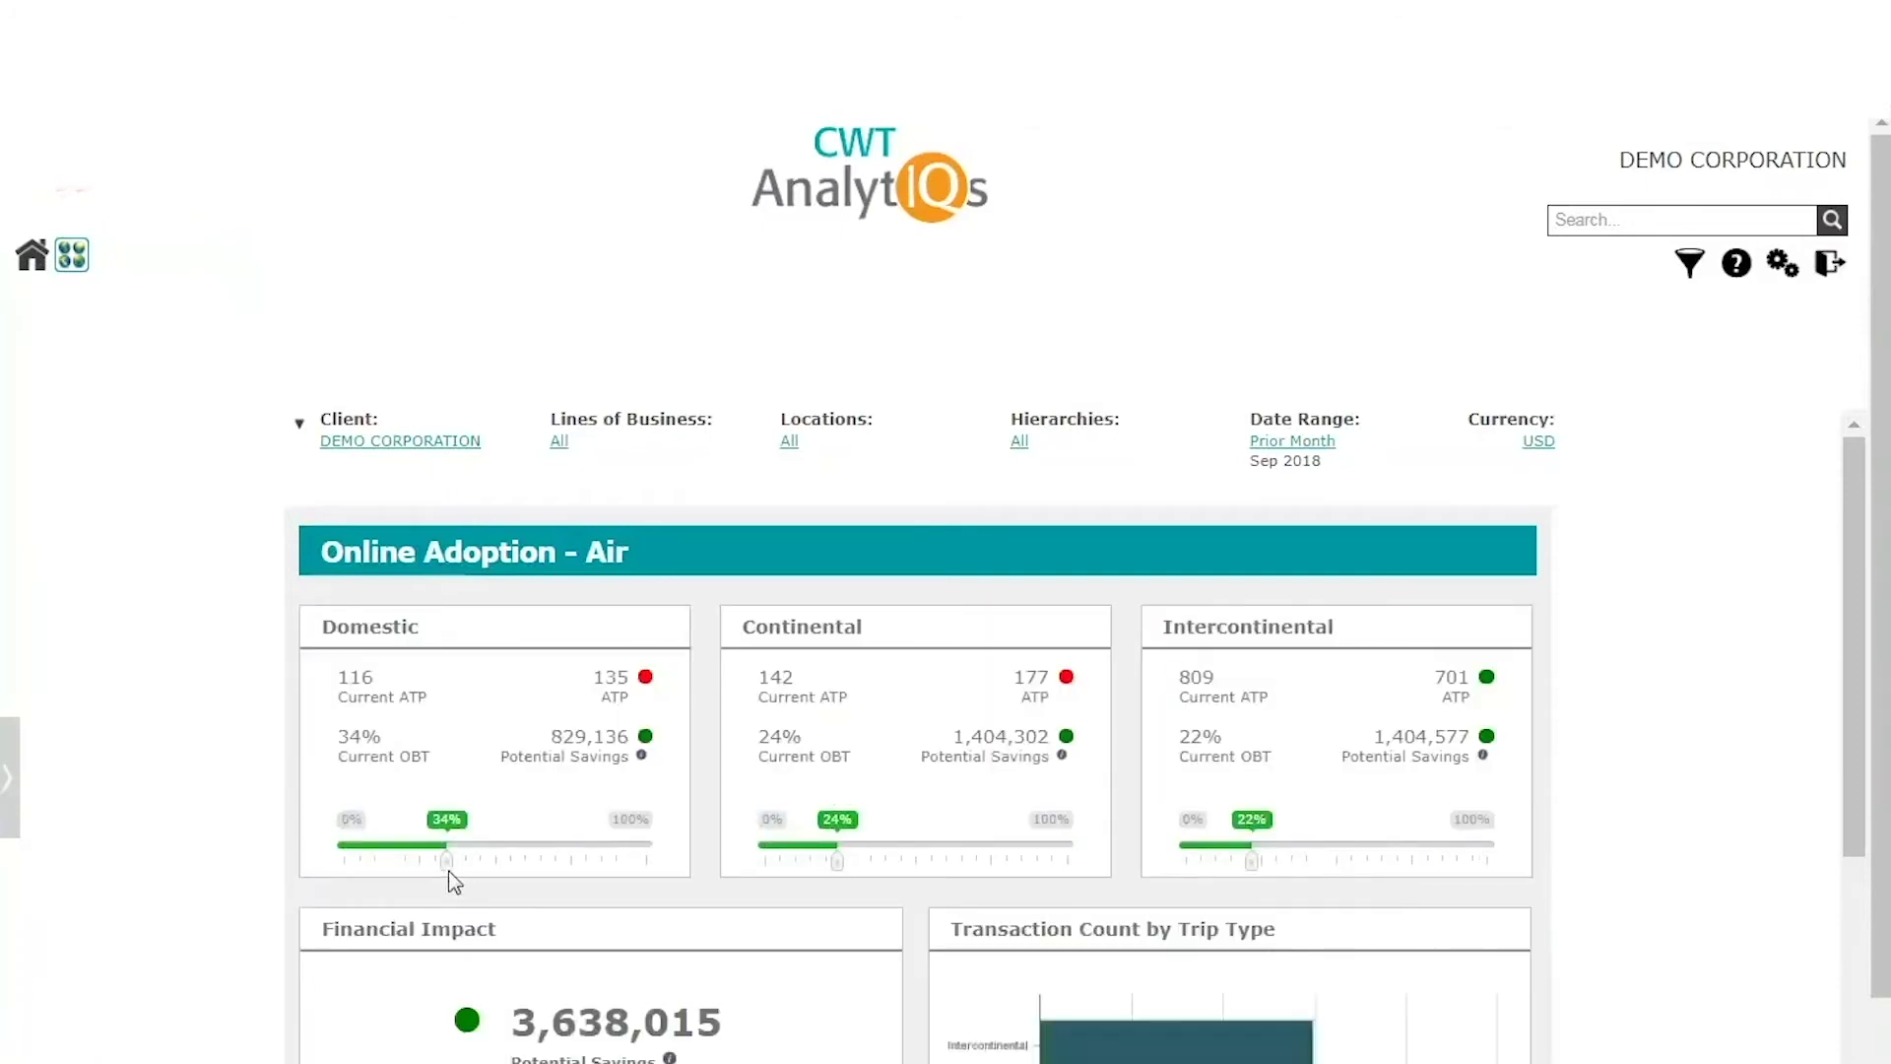
pyautogui.moveTo(447, 860)
pyautogui.mouseDown()
pyautogui.moveTo(473, 855)
pyautogui.moveTo(453, 861)
pyautogui.mouseUp()
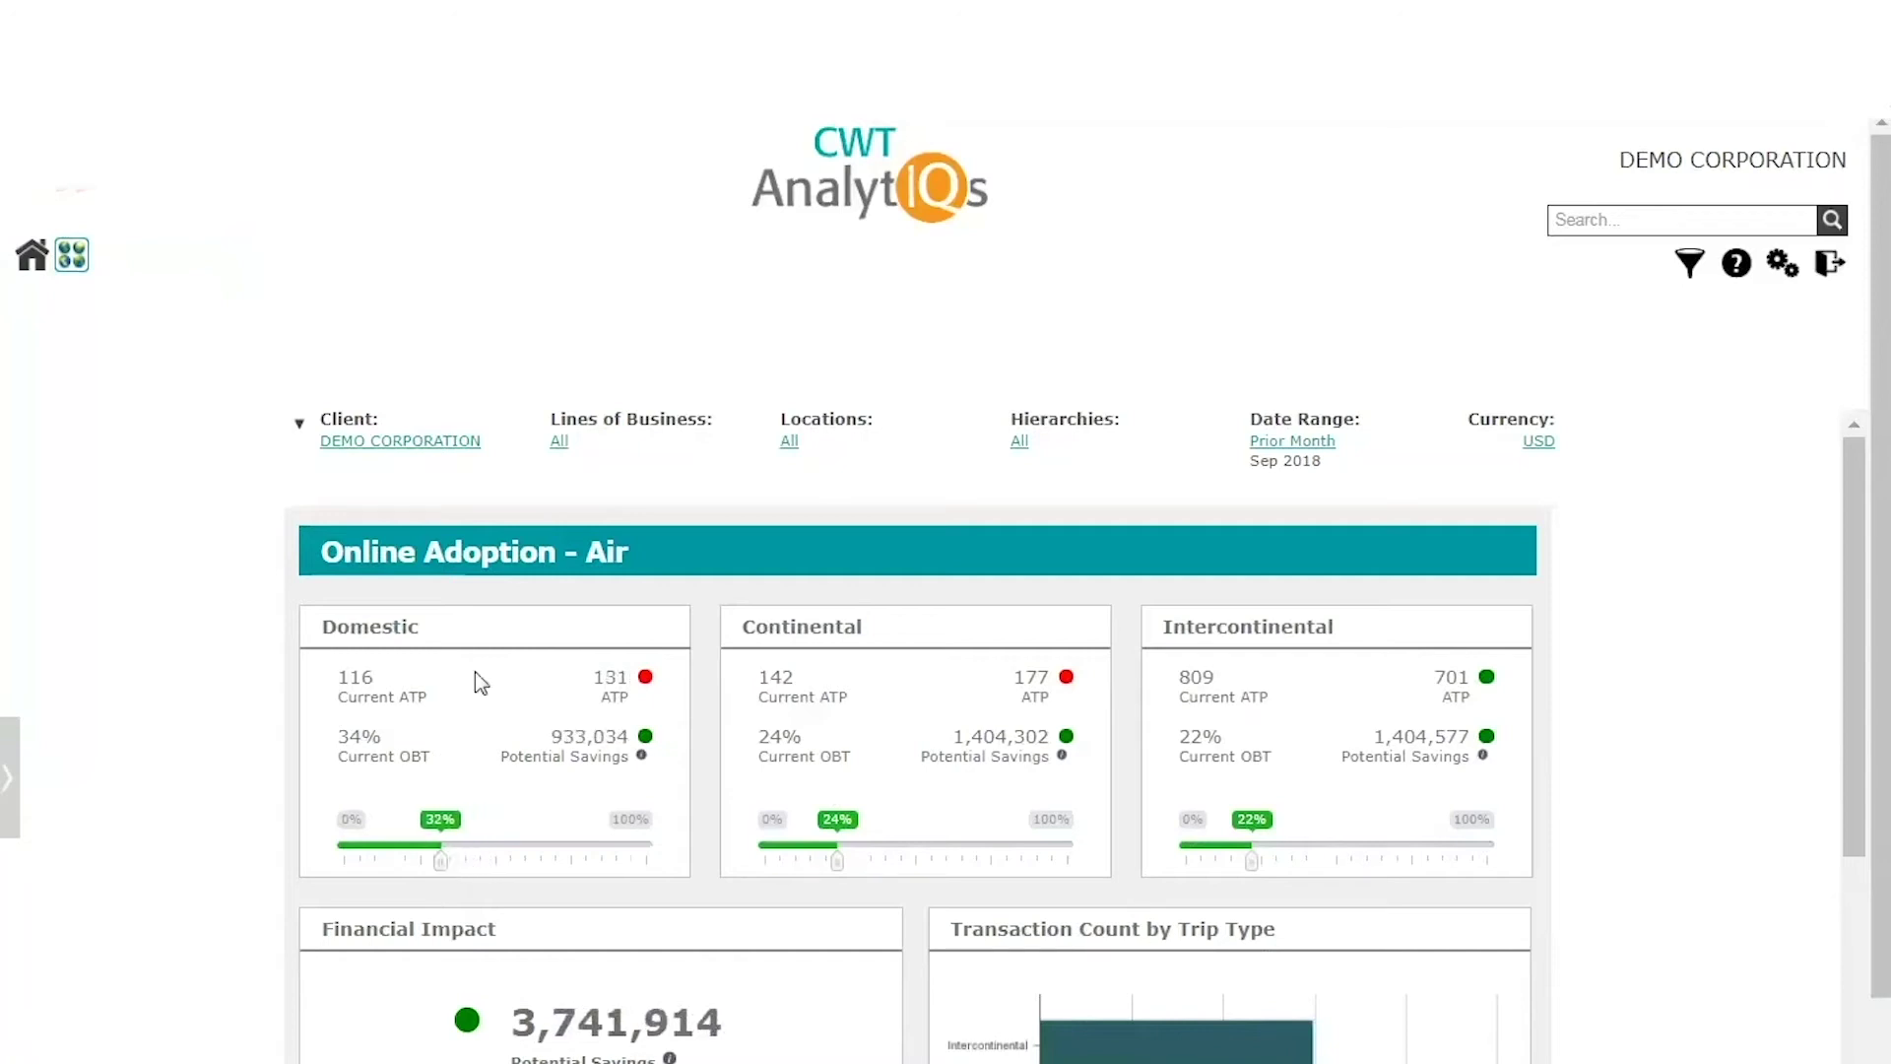
pyautogui.moveTo(321, 626); pyautogui.dragTo(914, 640)
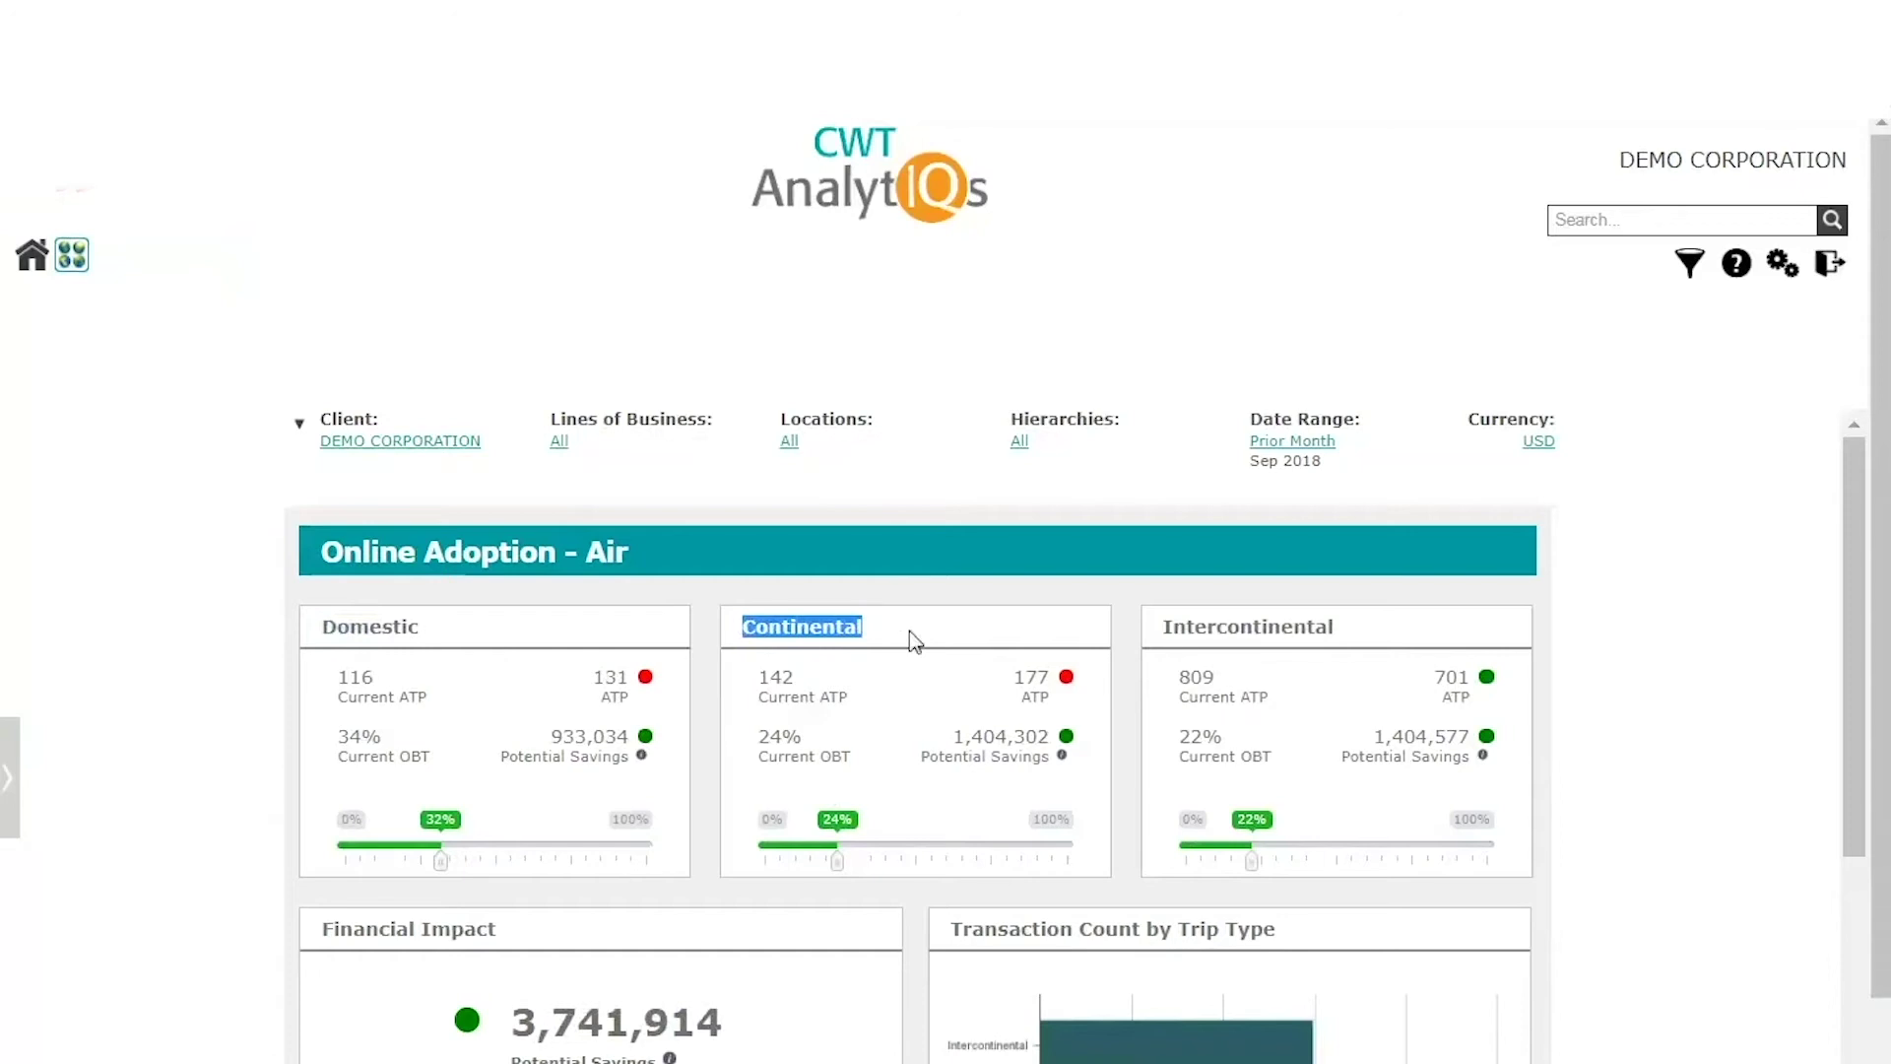
pyautogui.moveTo(1178, 622); pyautogui.dragTo(1399, 633)
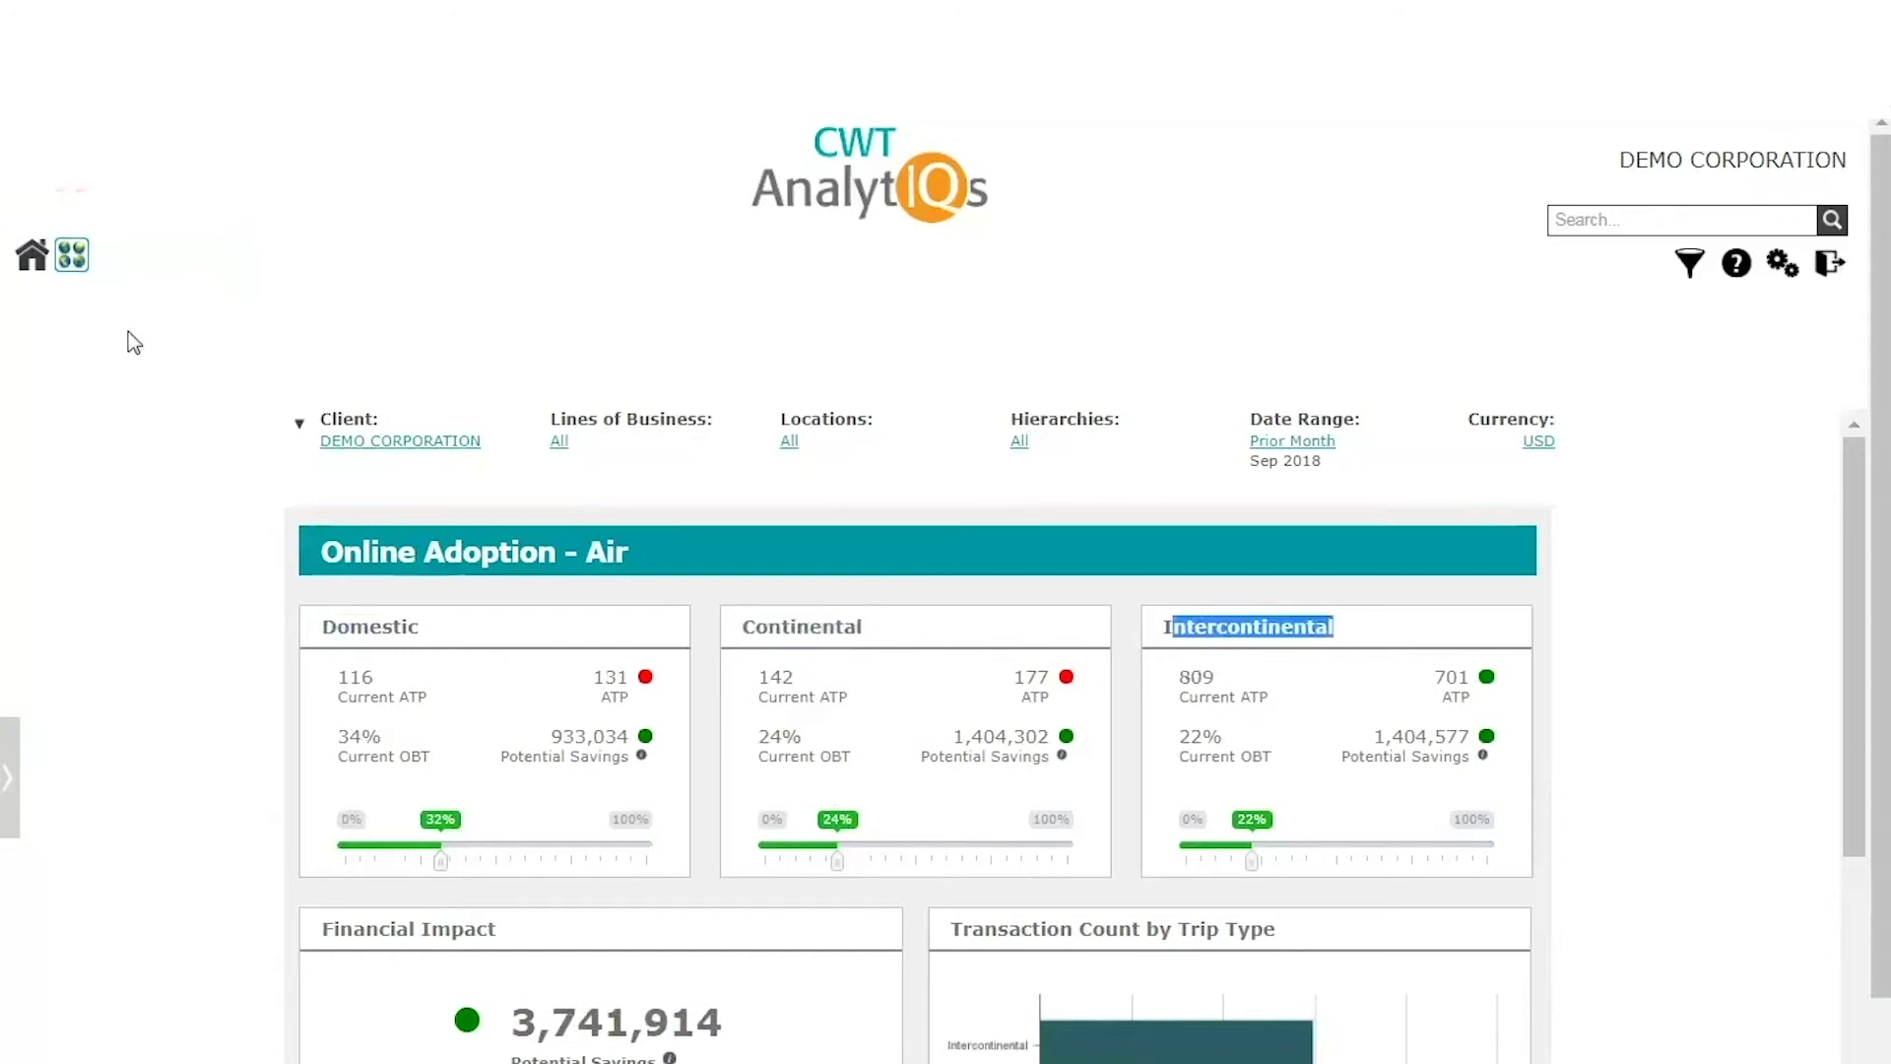
pyautogui.click(32, 258)
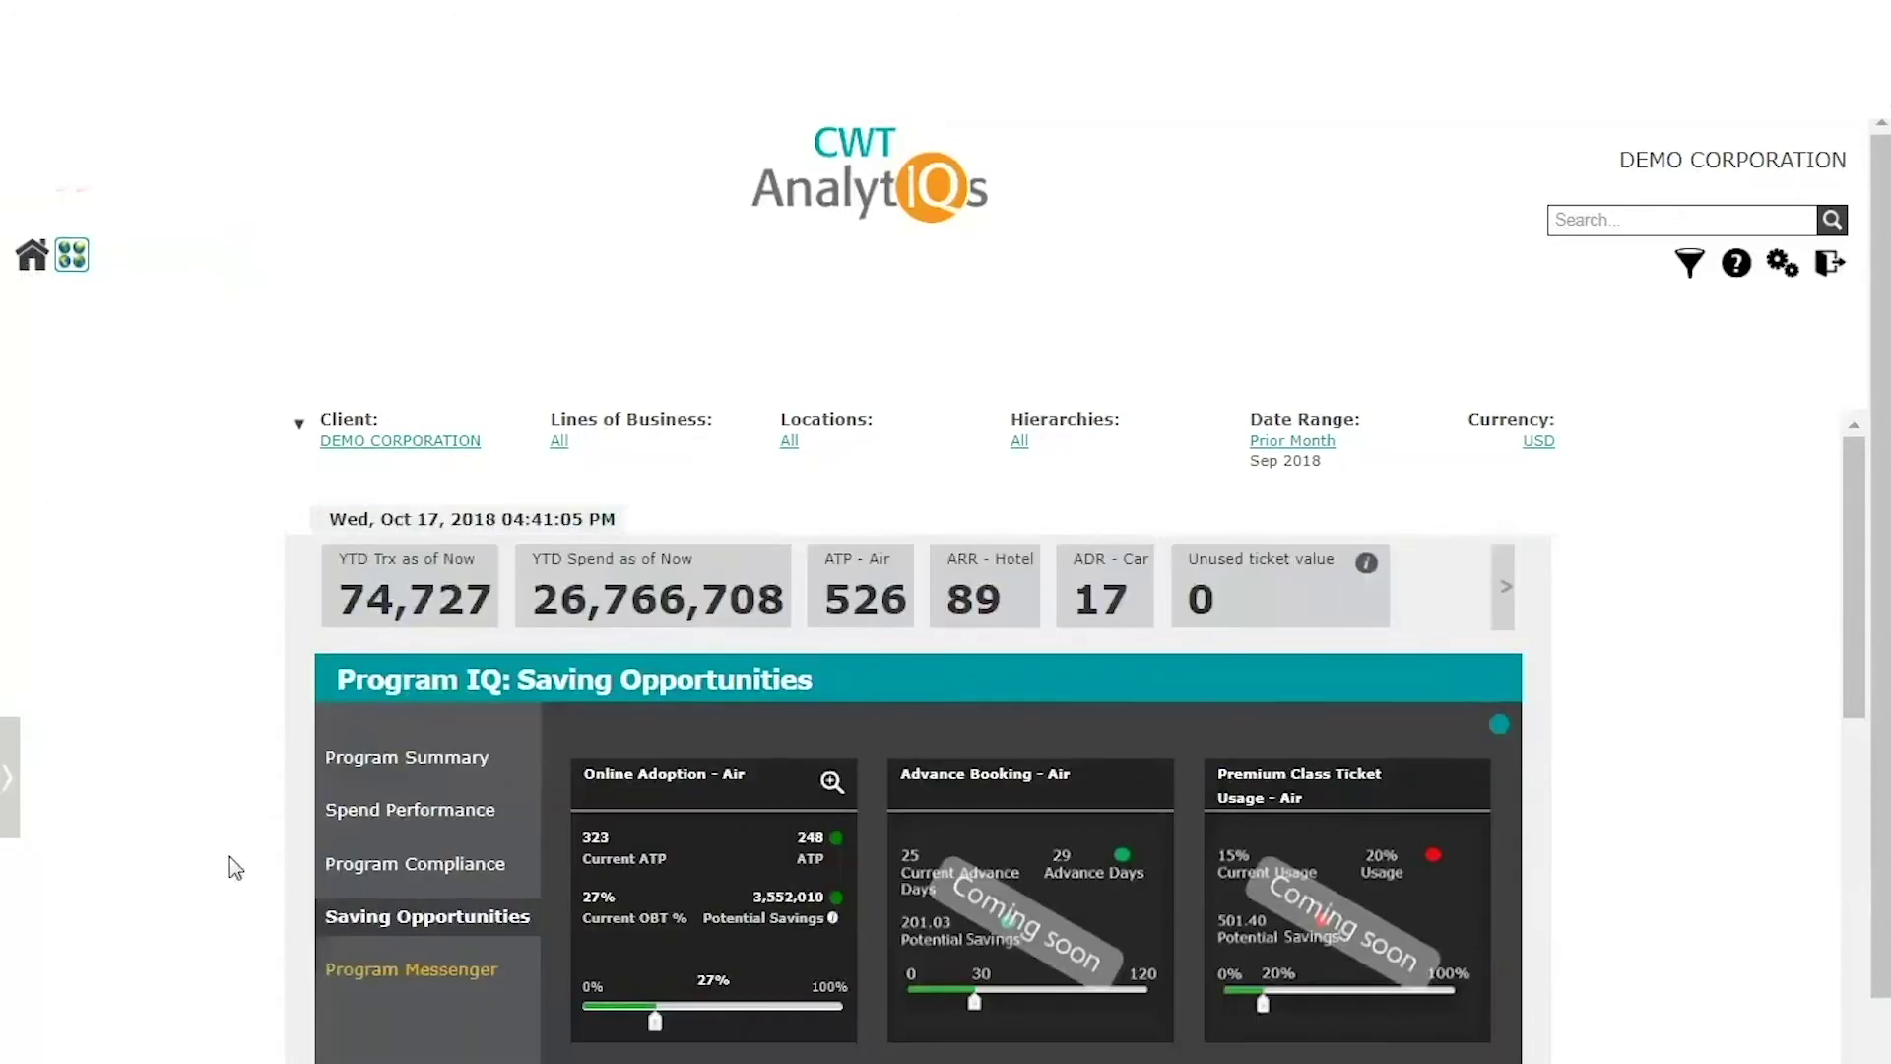
# Step: Scroll past the Traveler Locator and IQ Plus sections, then back up to the Route IQ tile
pyautogui.scroll(-5, 232, 866)
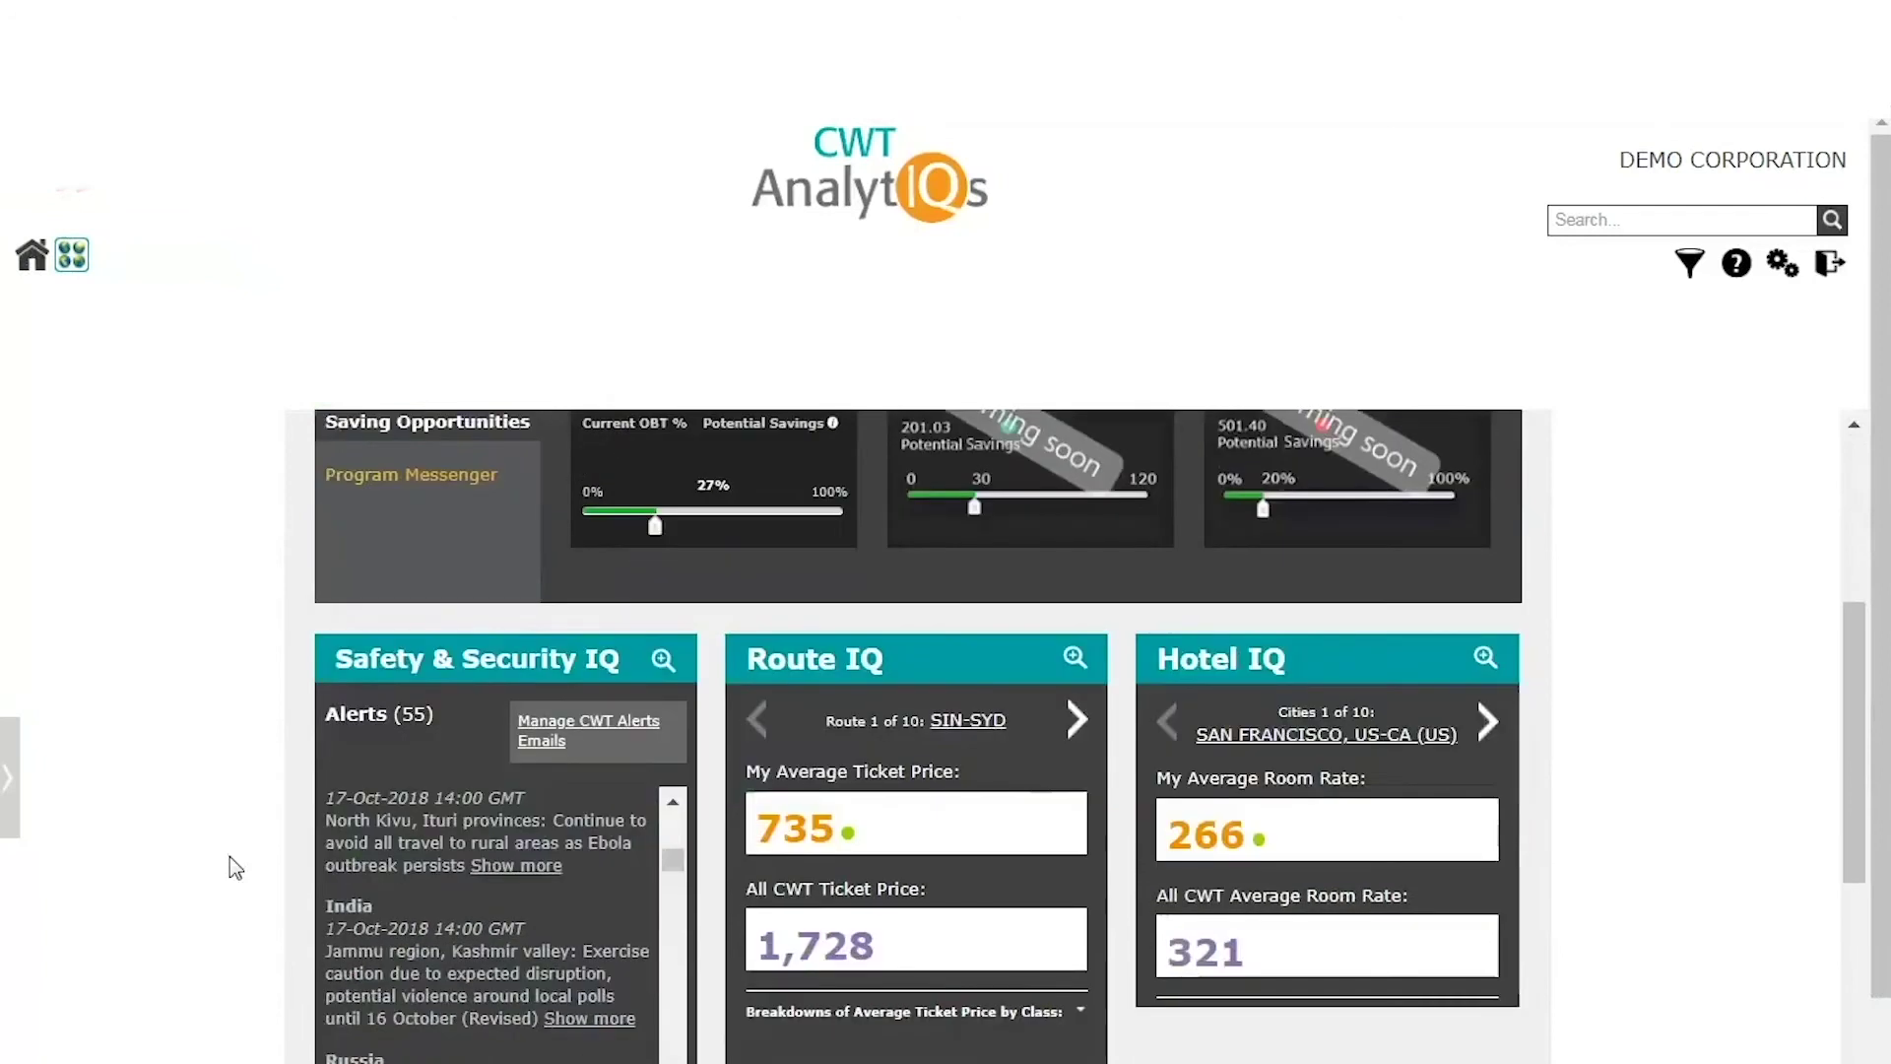
pyautogui.scroll(-2, 229, 857)
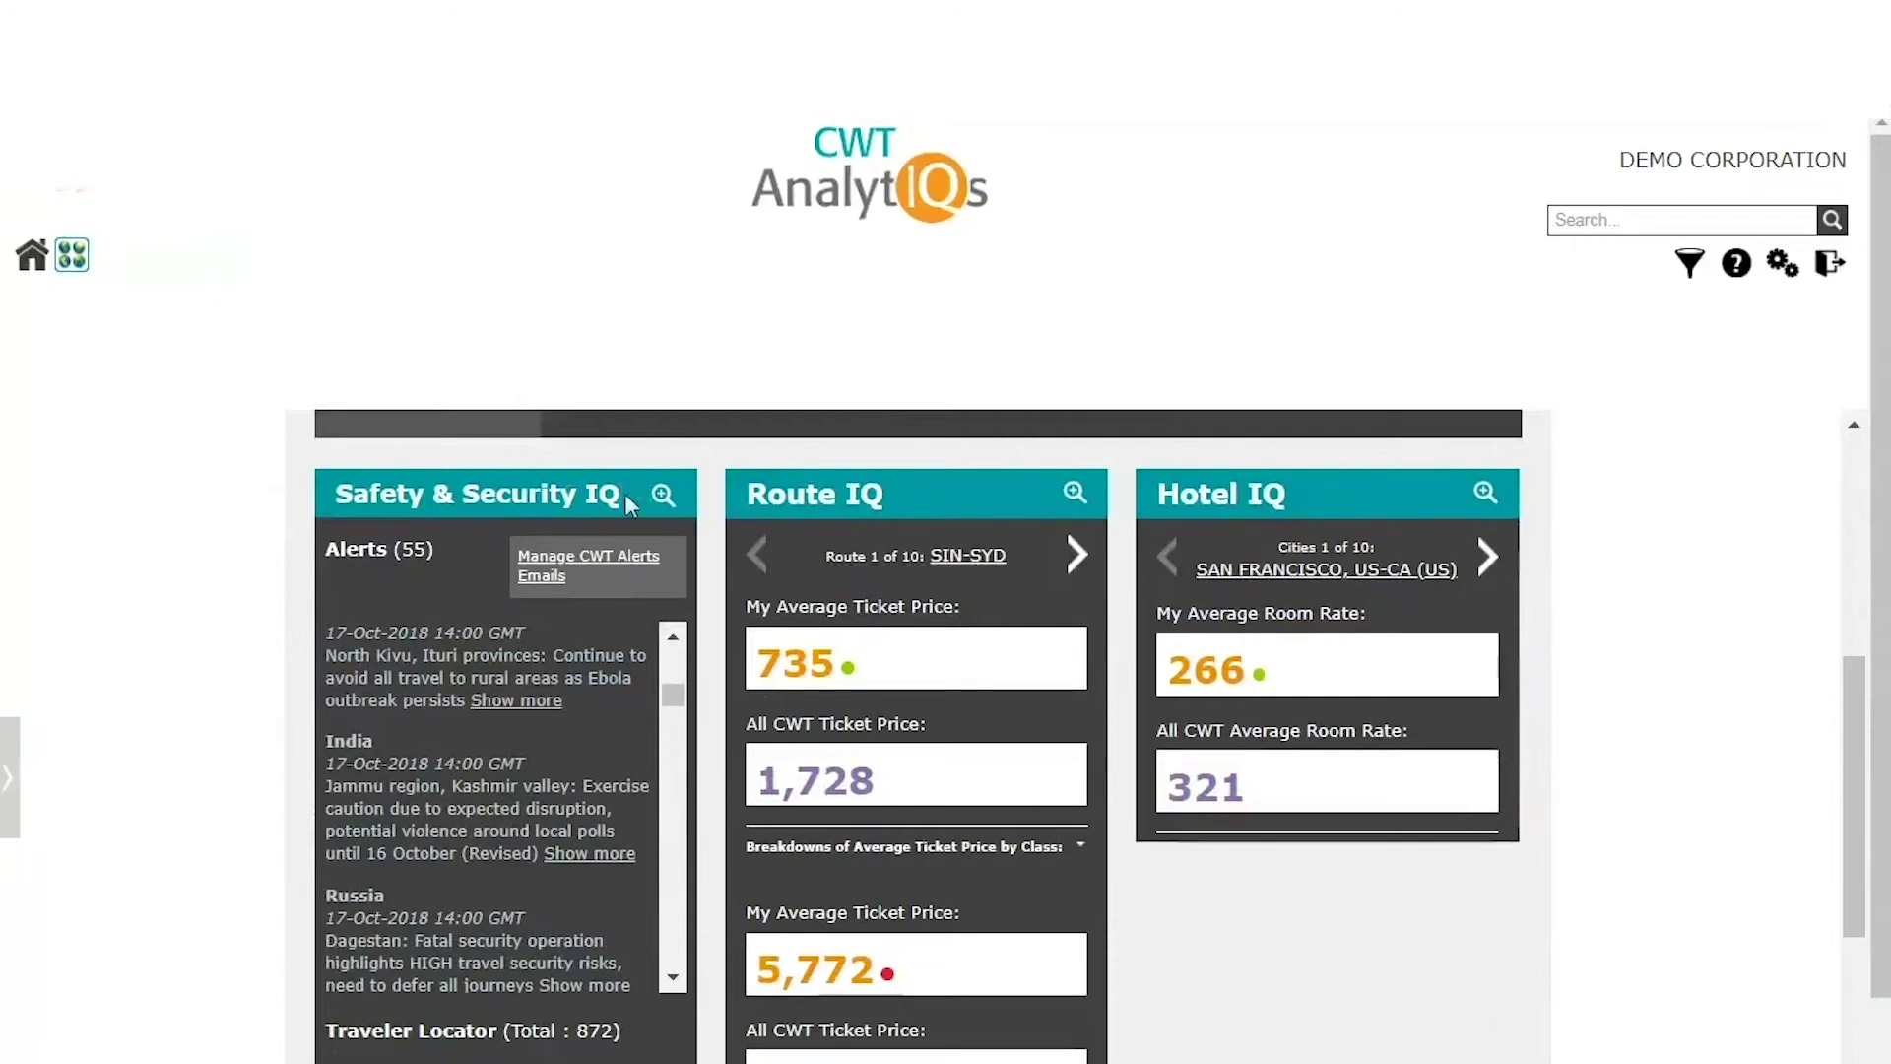
pyautogui.scroll(-3, 565, 699)
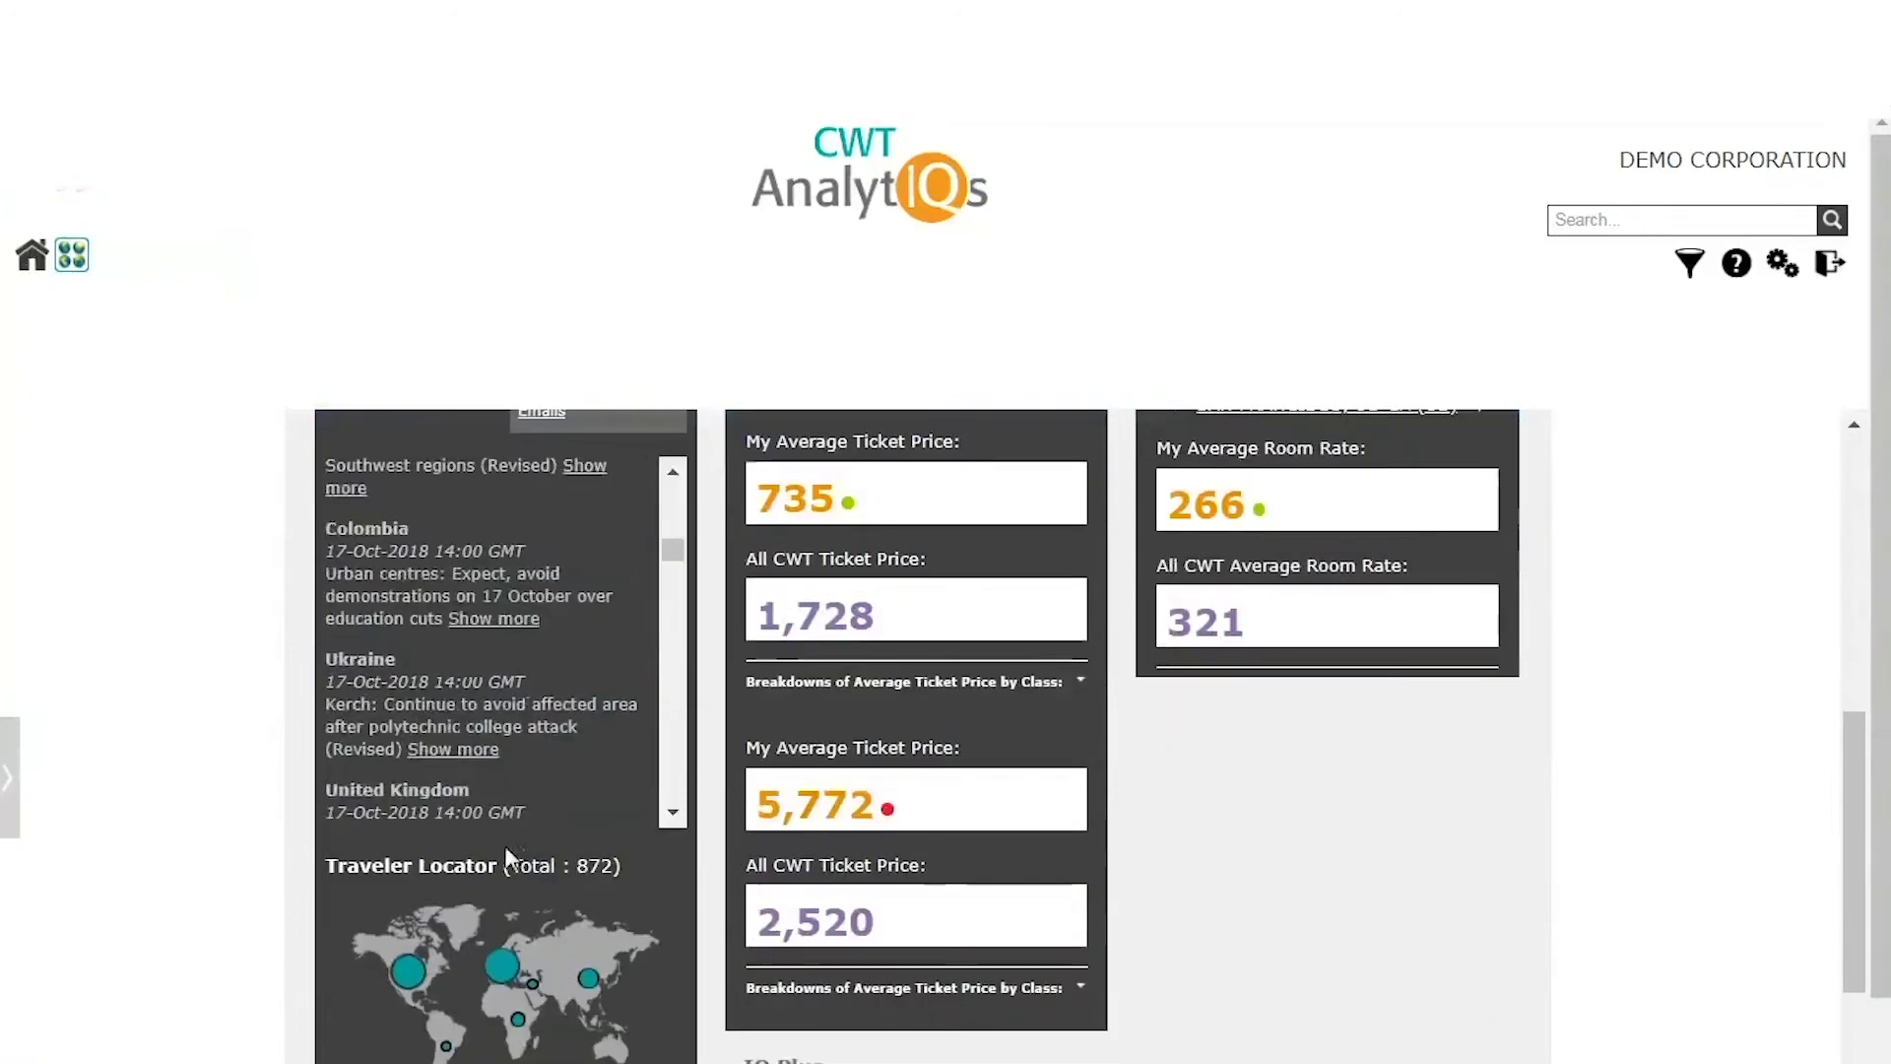
pyautogui.scroll(-2, 464, 879)
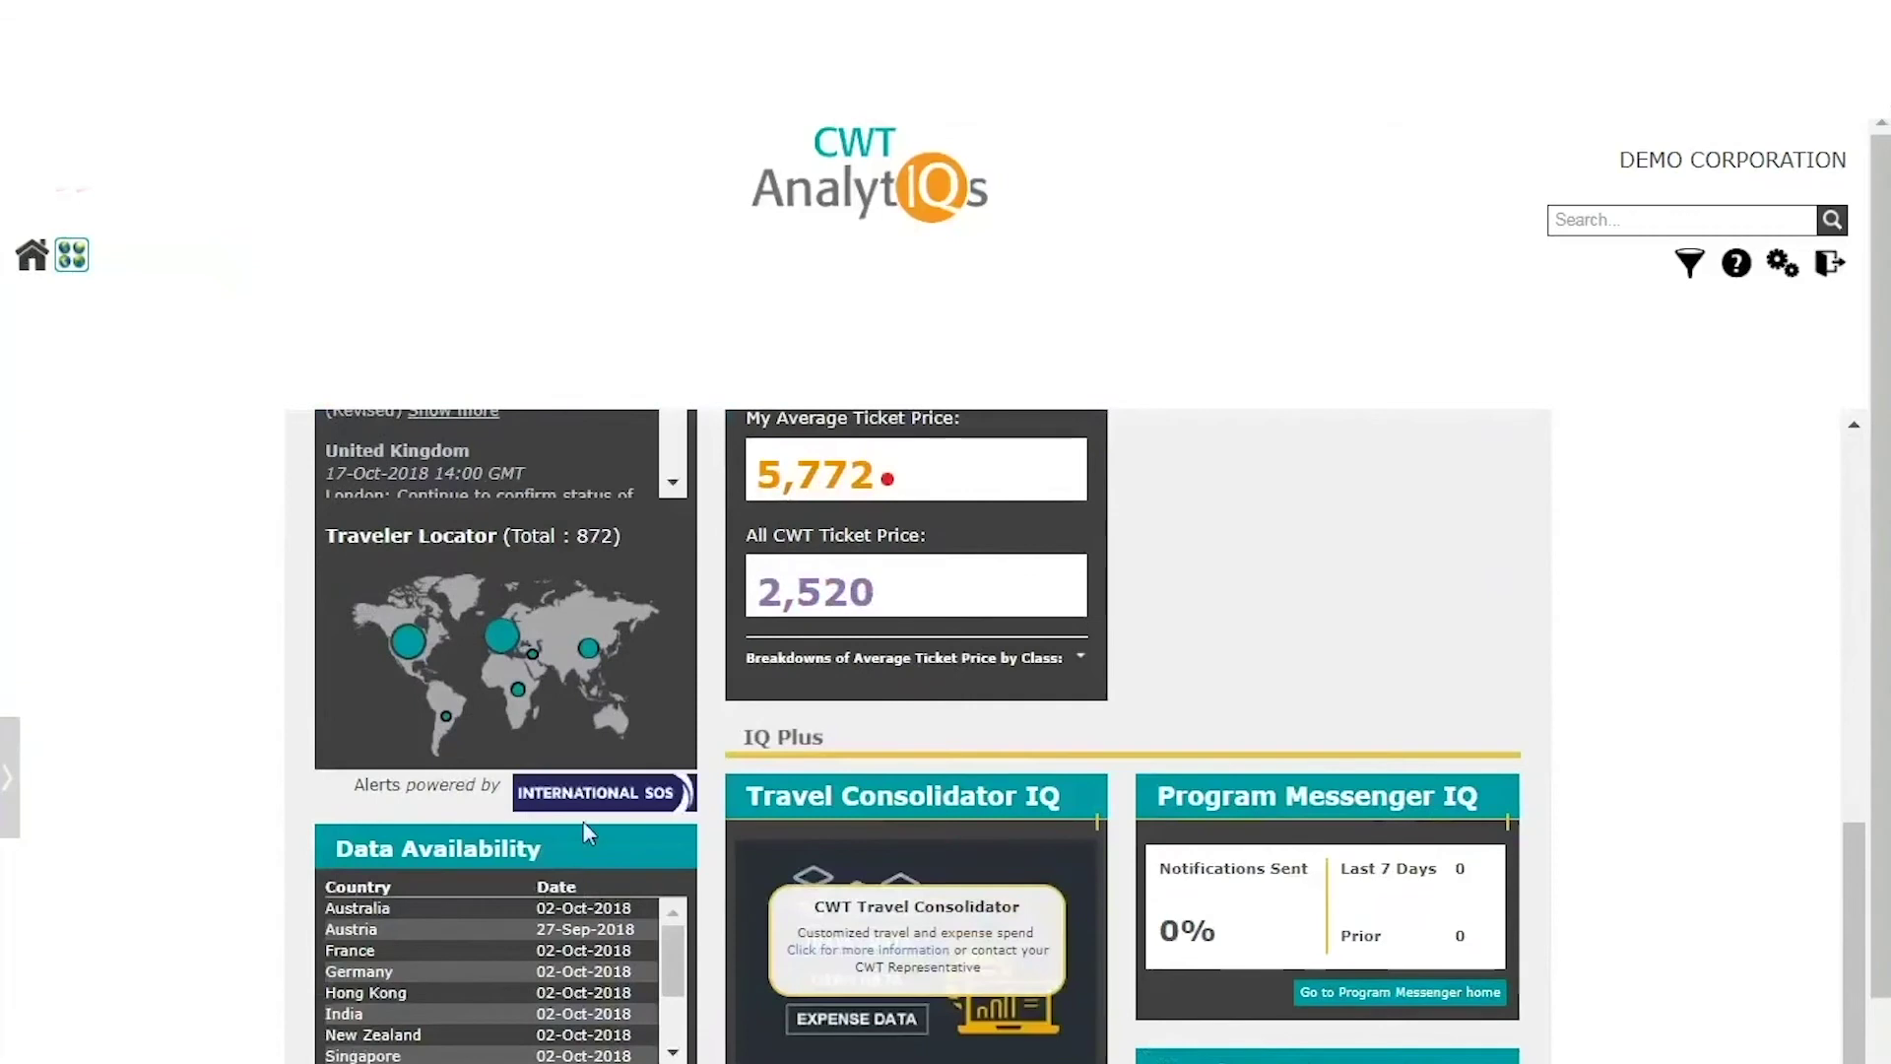
pyautogui.scroll(5, 649, 800)
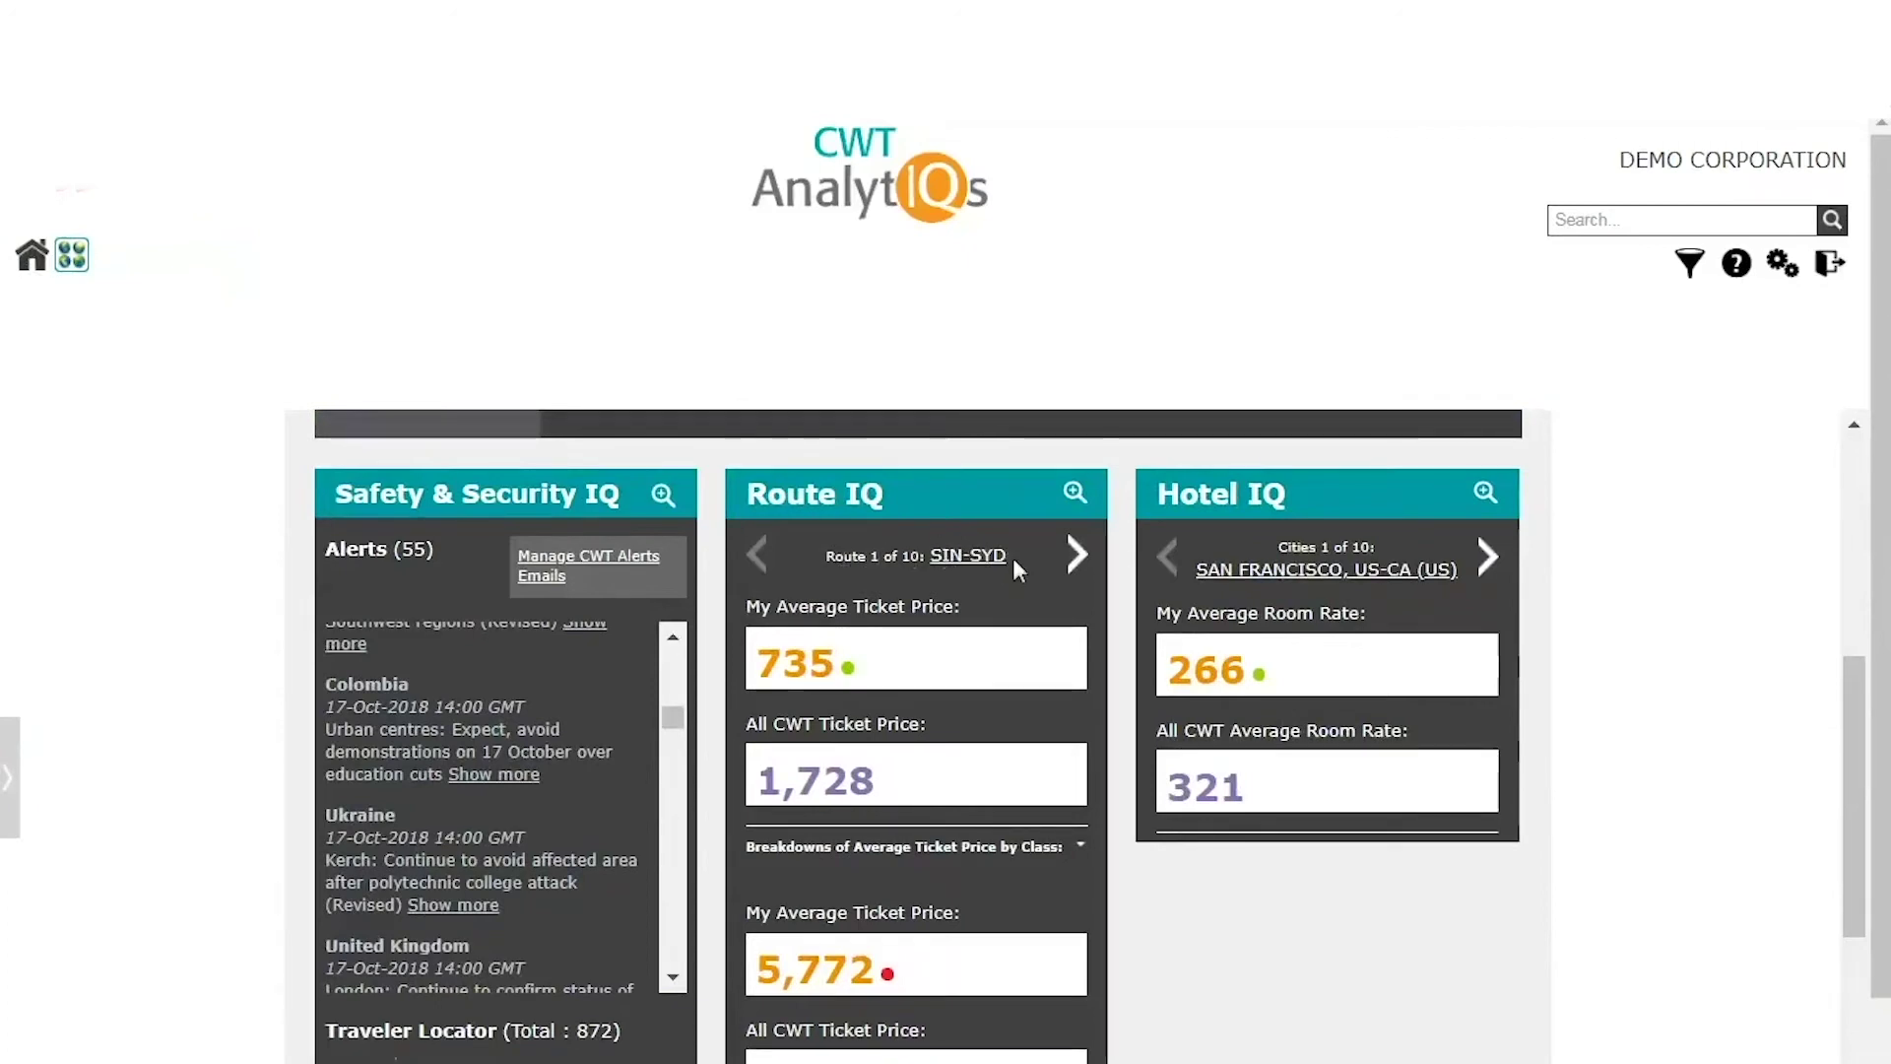
# Step: Step through the monitored routes to SFO-SYD and back to SIN-SYD
pyautogui.click(1074, 572)
pyautogui.click(1075, 564)
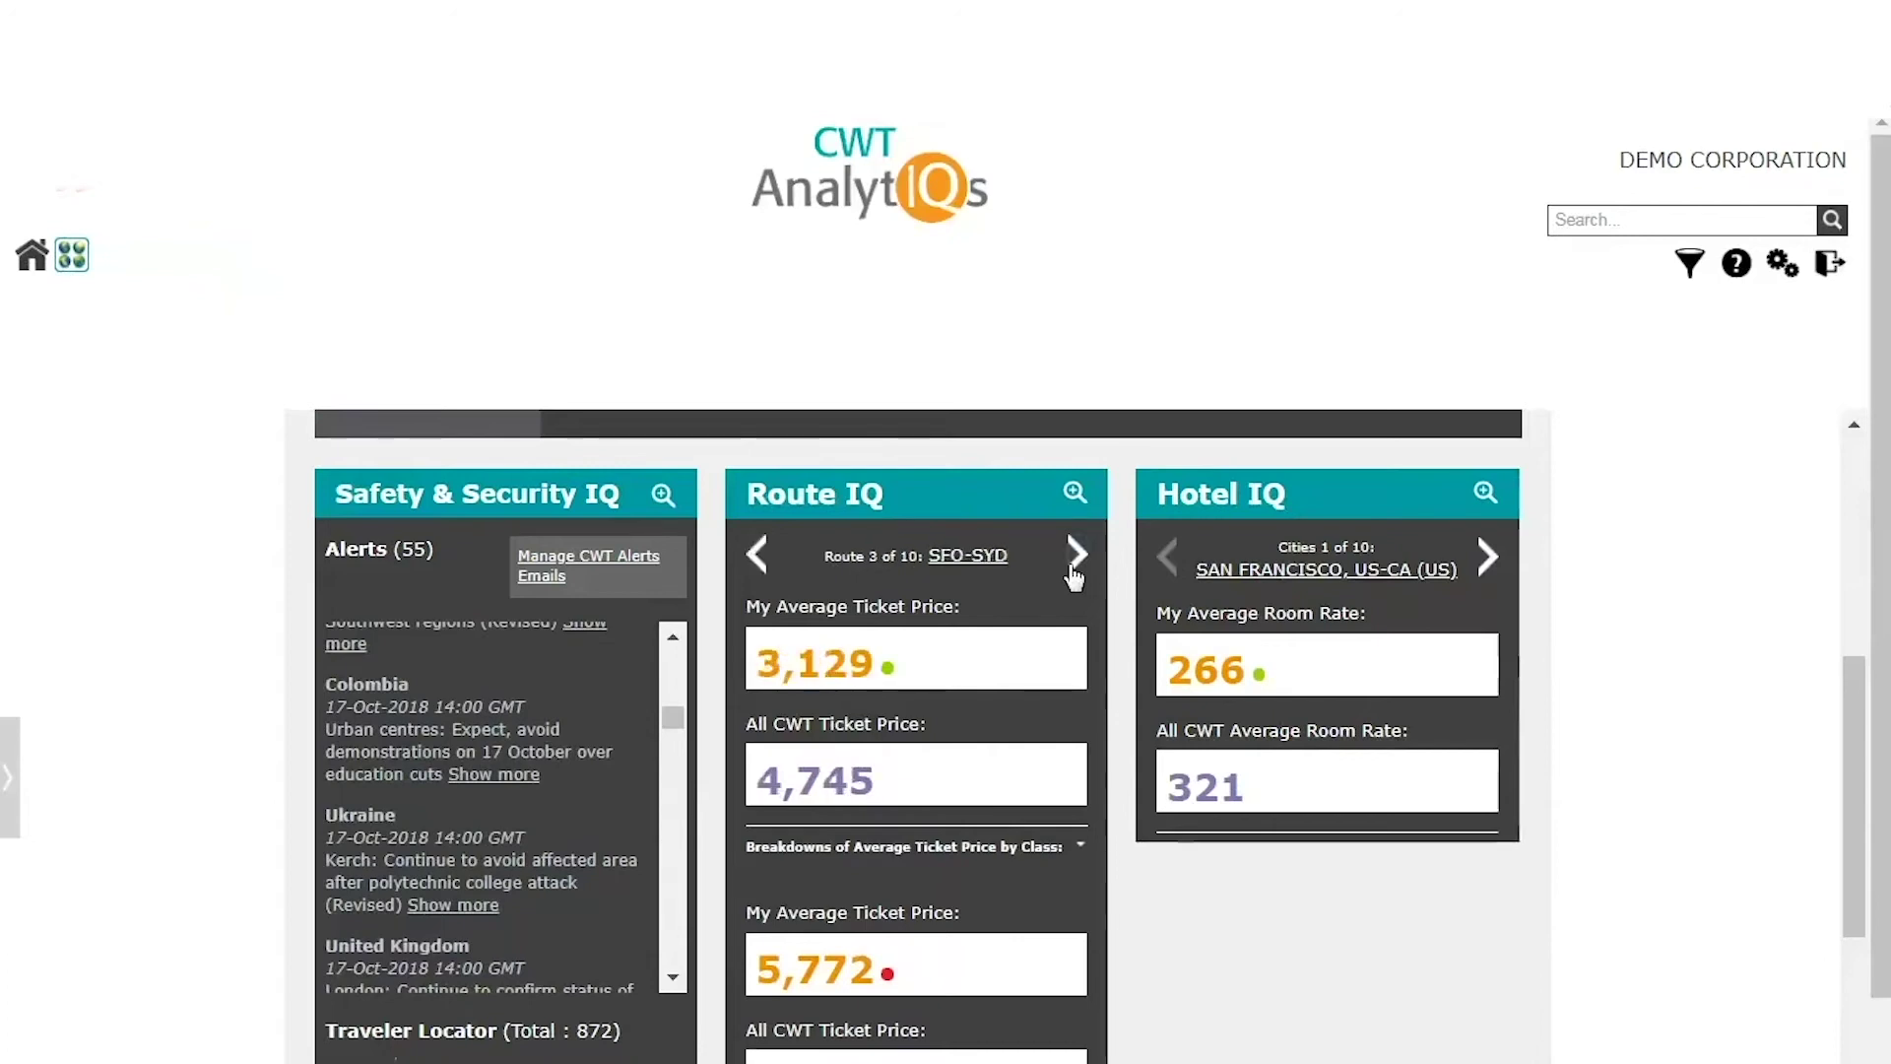
pyautogui.tripleClick(767, 569)
pyautogui.click(766, 570)
pyautogui.click(767, 569)
# Step: Open the SIN-SYD Route IQ detail report and scroll through it
pyautogui.click(1071, 491)
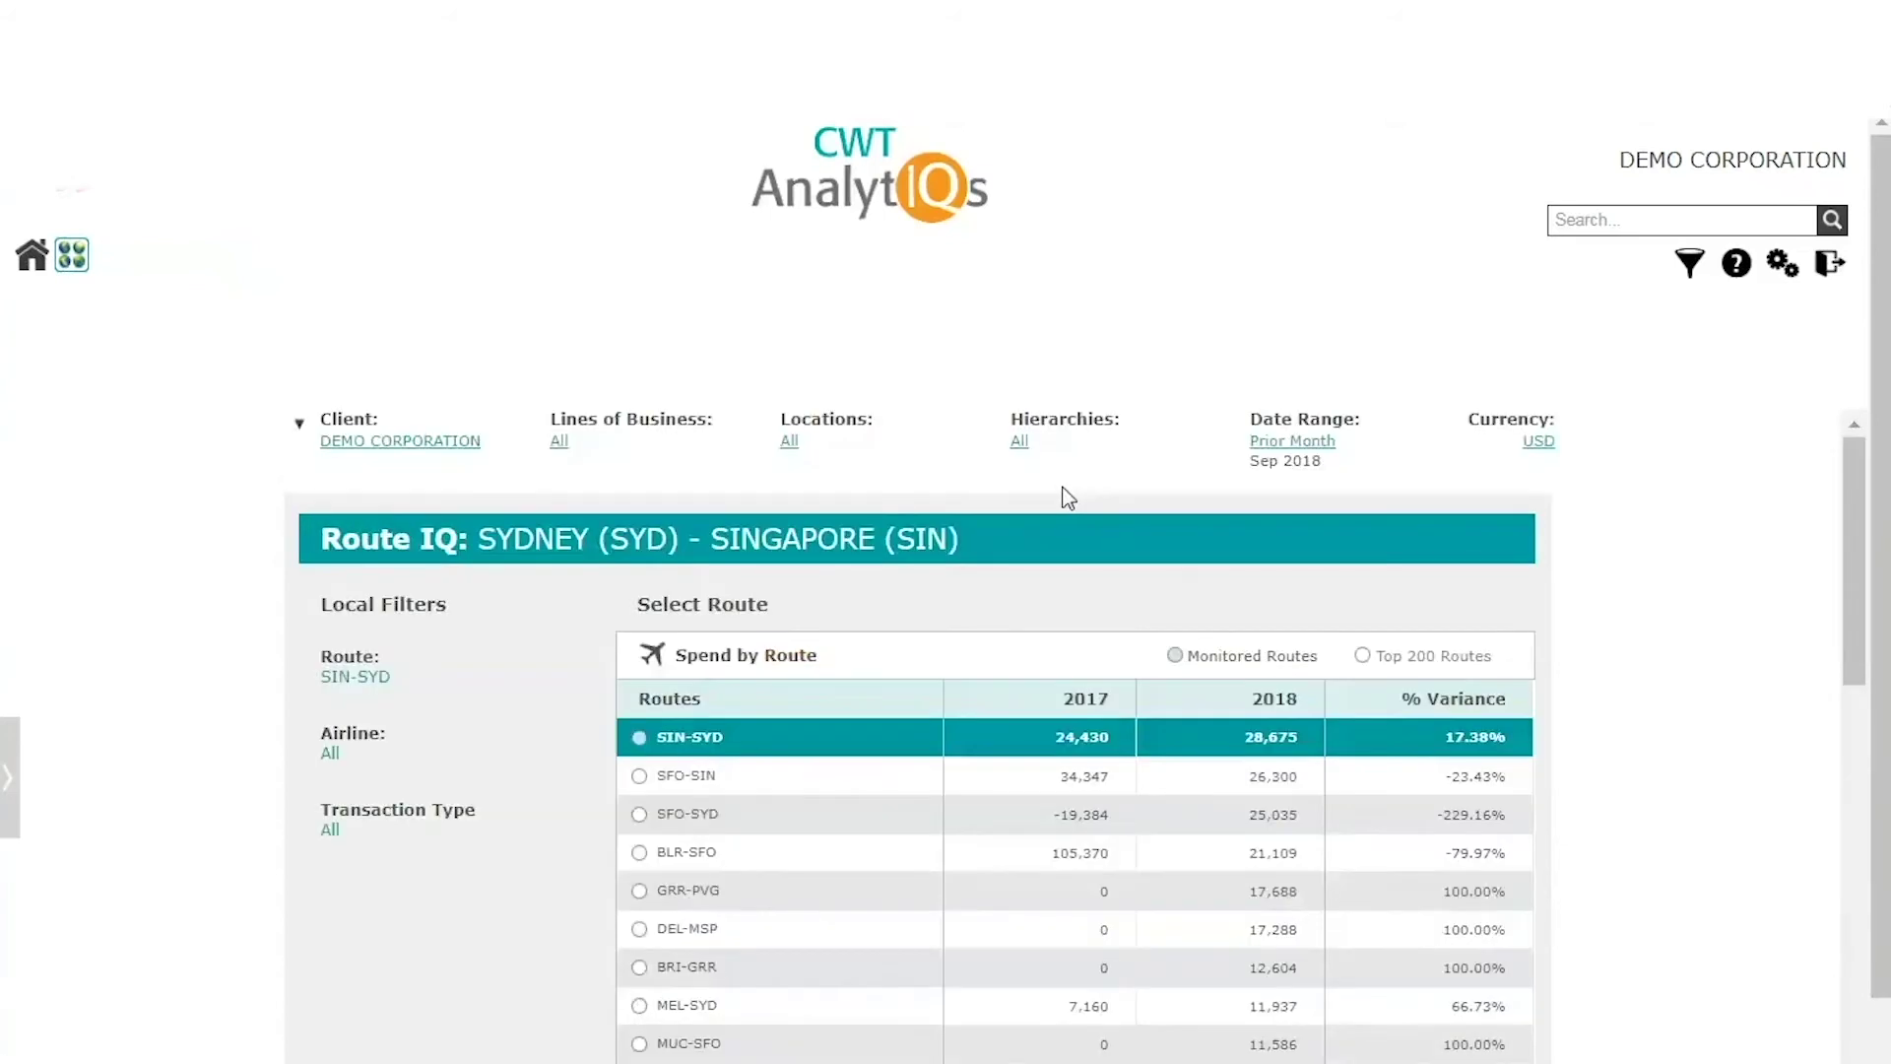
pyautogui.scroll(-3, 1010, 606)
pyautogui.scroll(3, 985, 620)
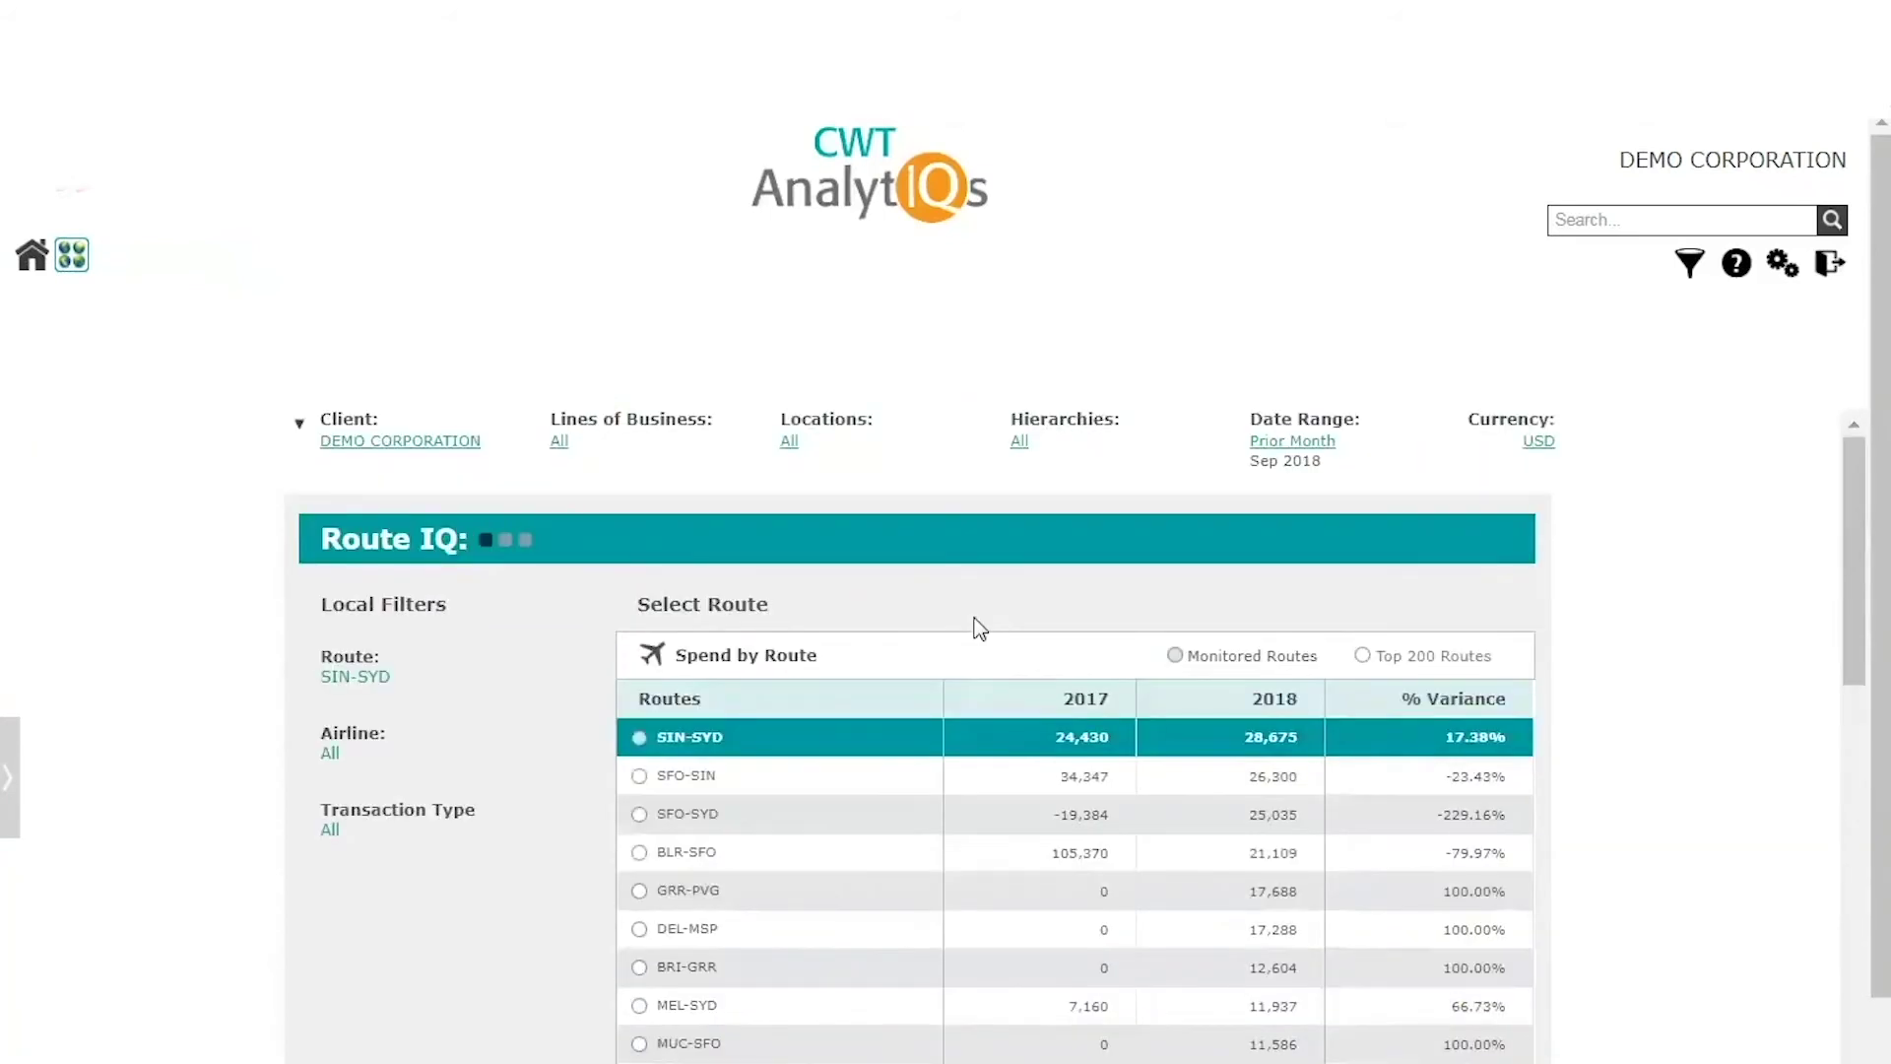
pyautogui.scroll(-5, 978, 627)
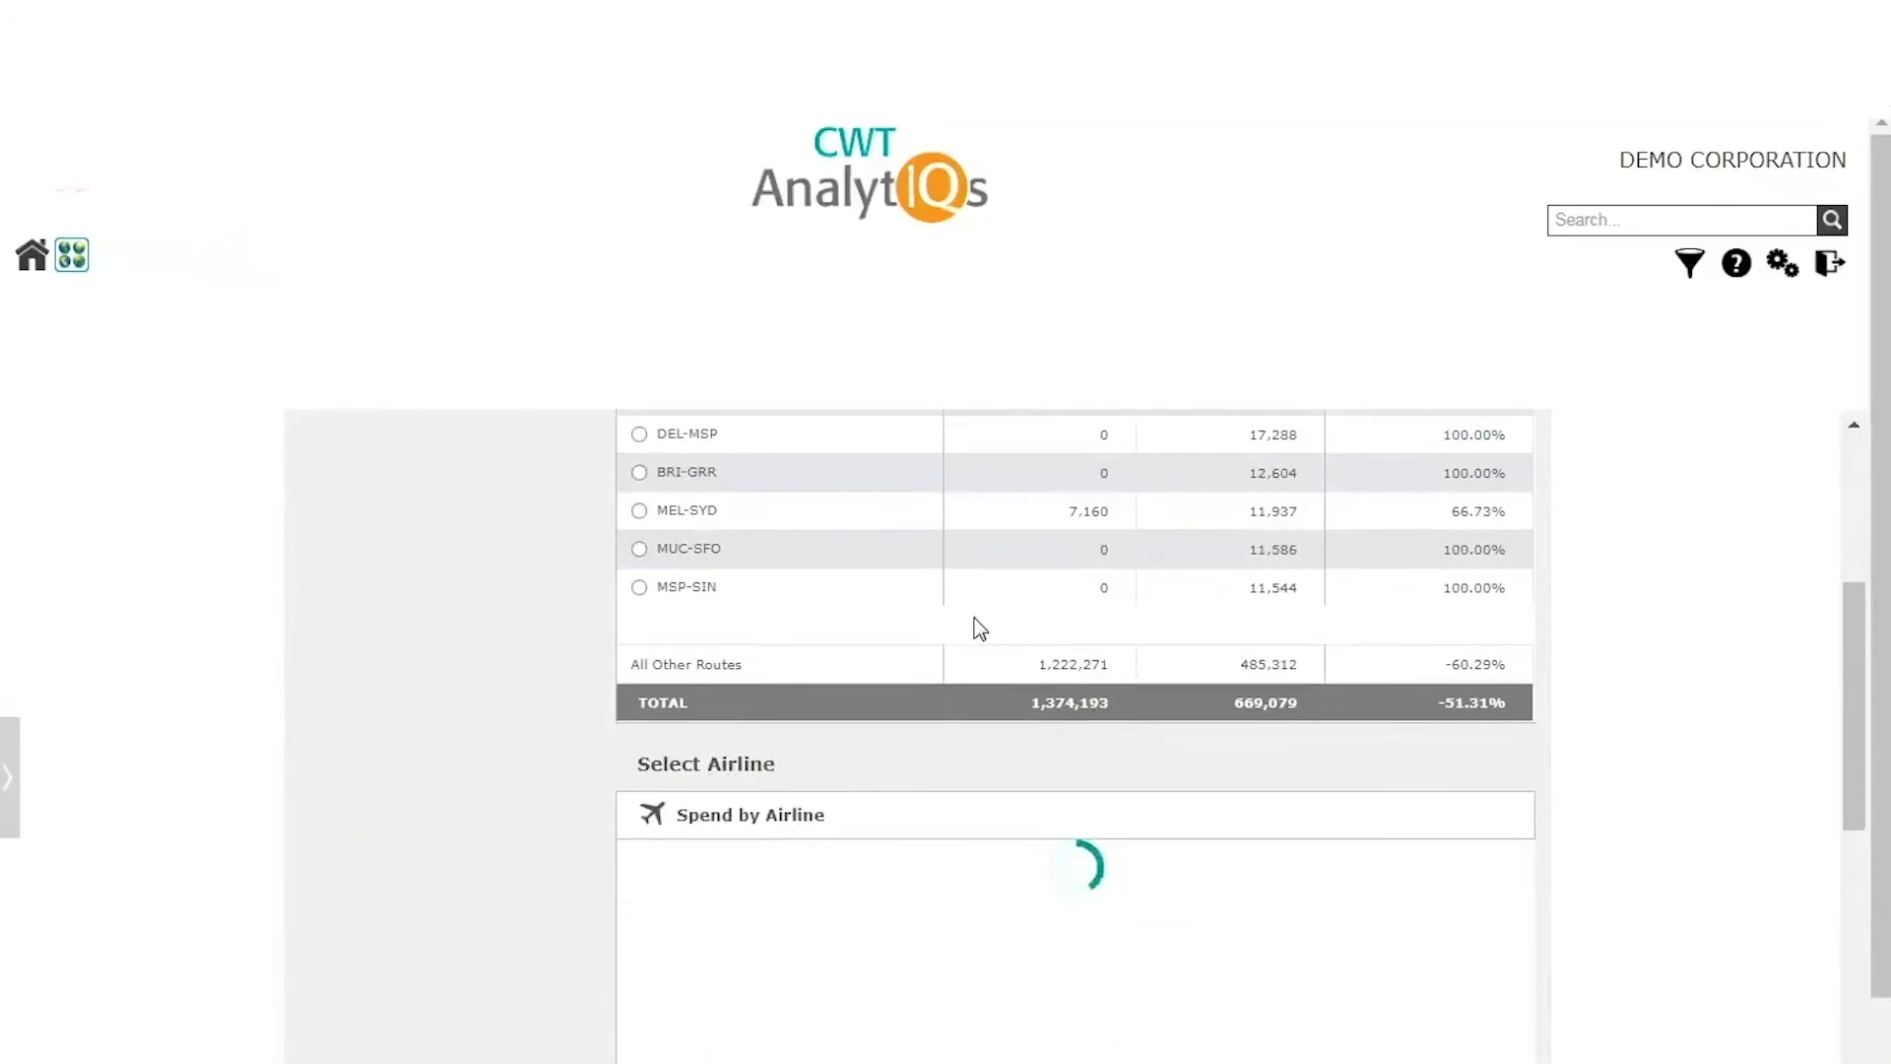
pyautogui.scroll(-4, 978, 627)
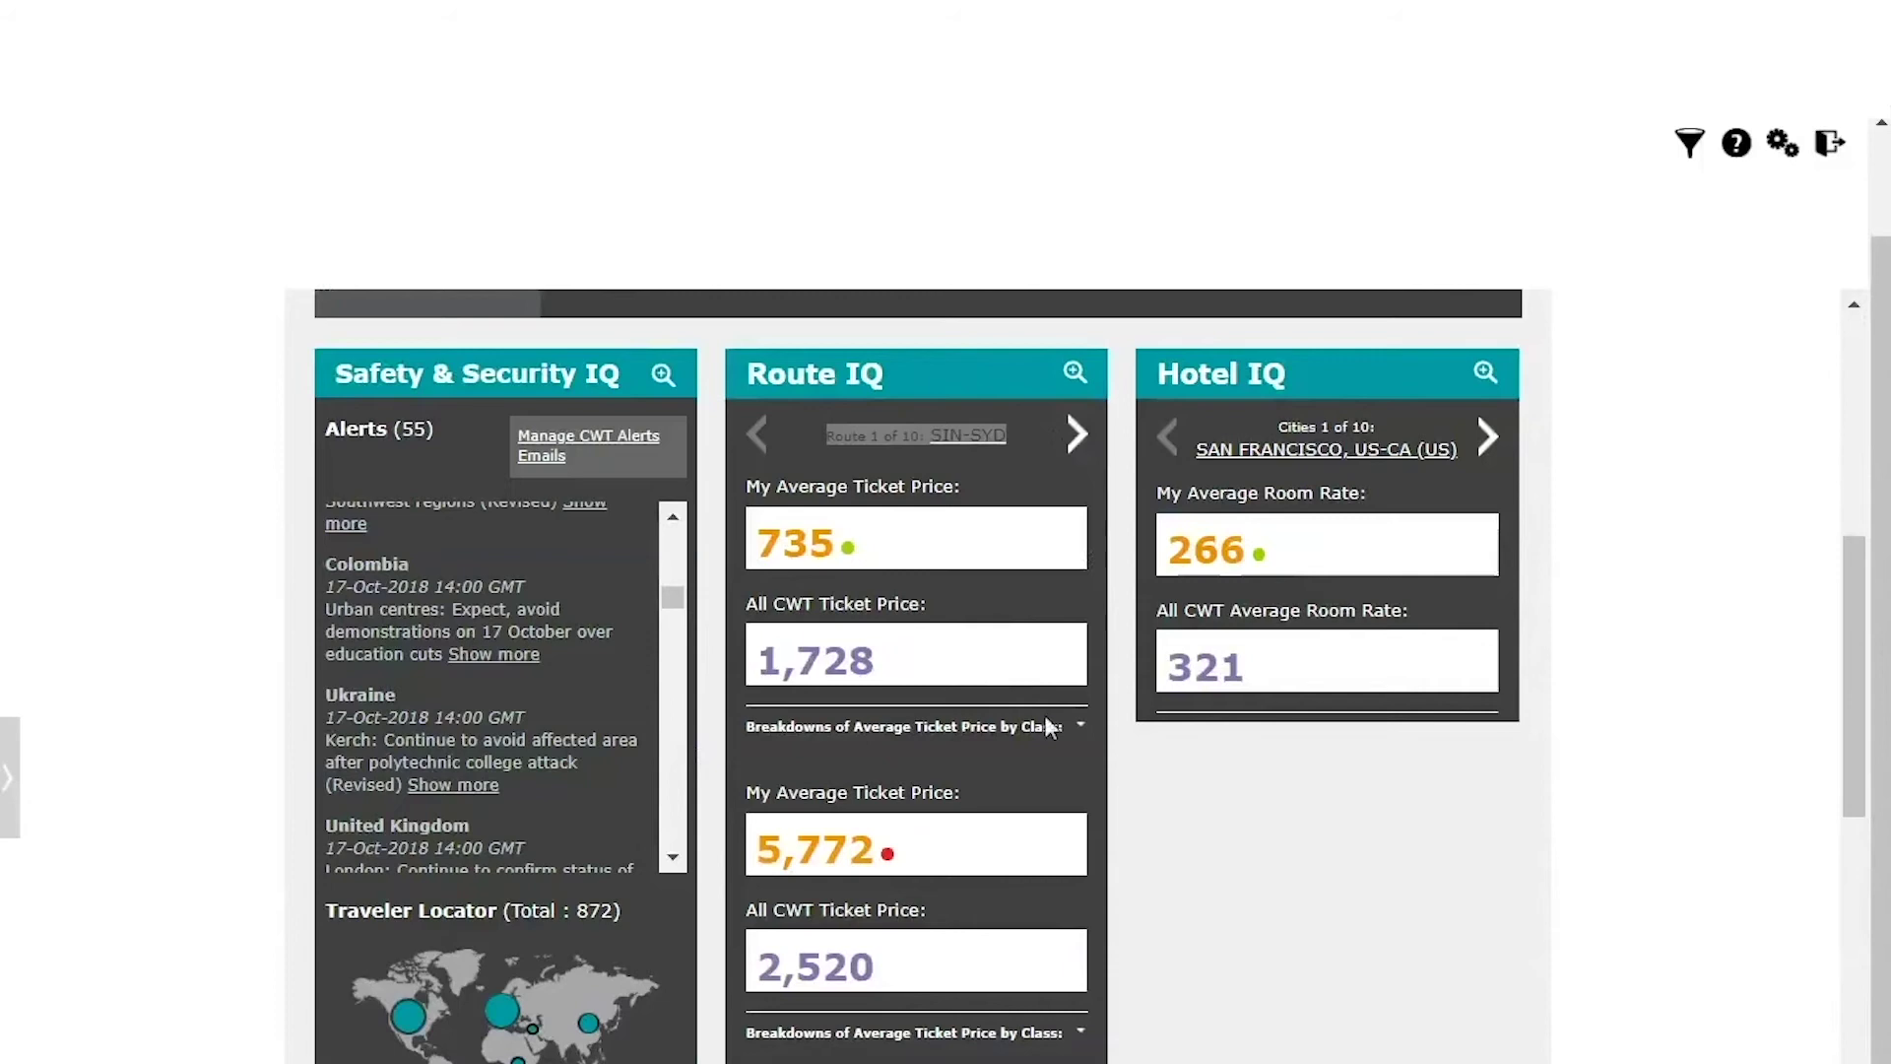
pyautogui.click(1082, 729)
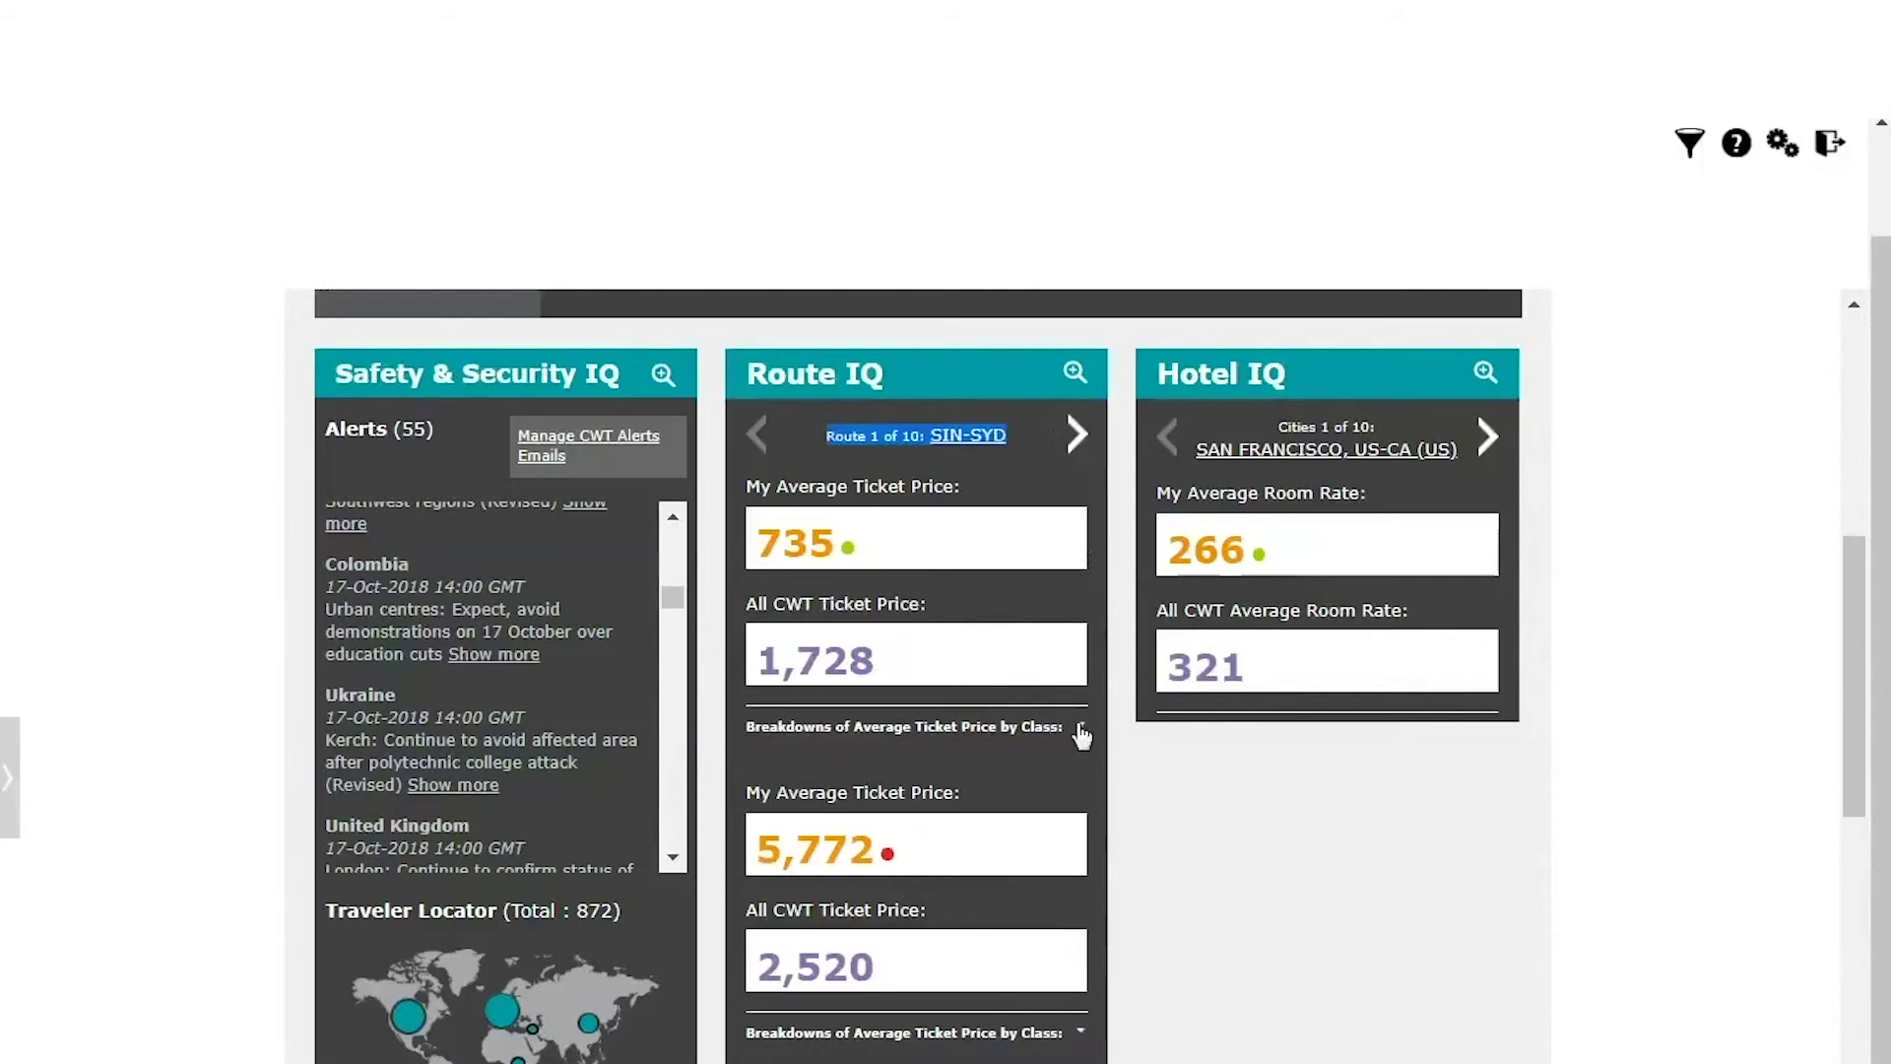
pyautogui.click(1081, 730)
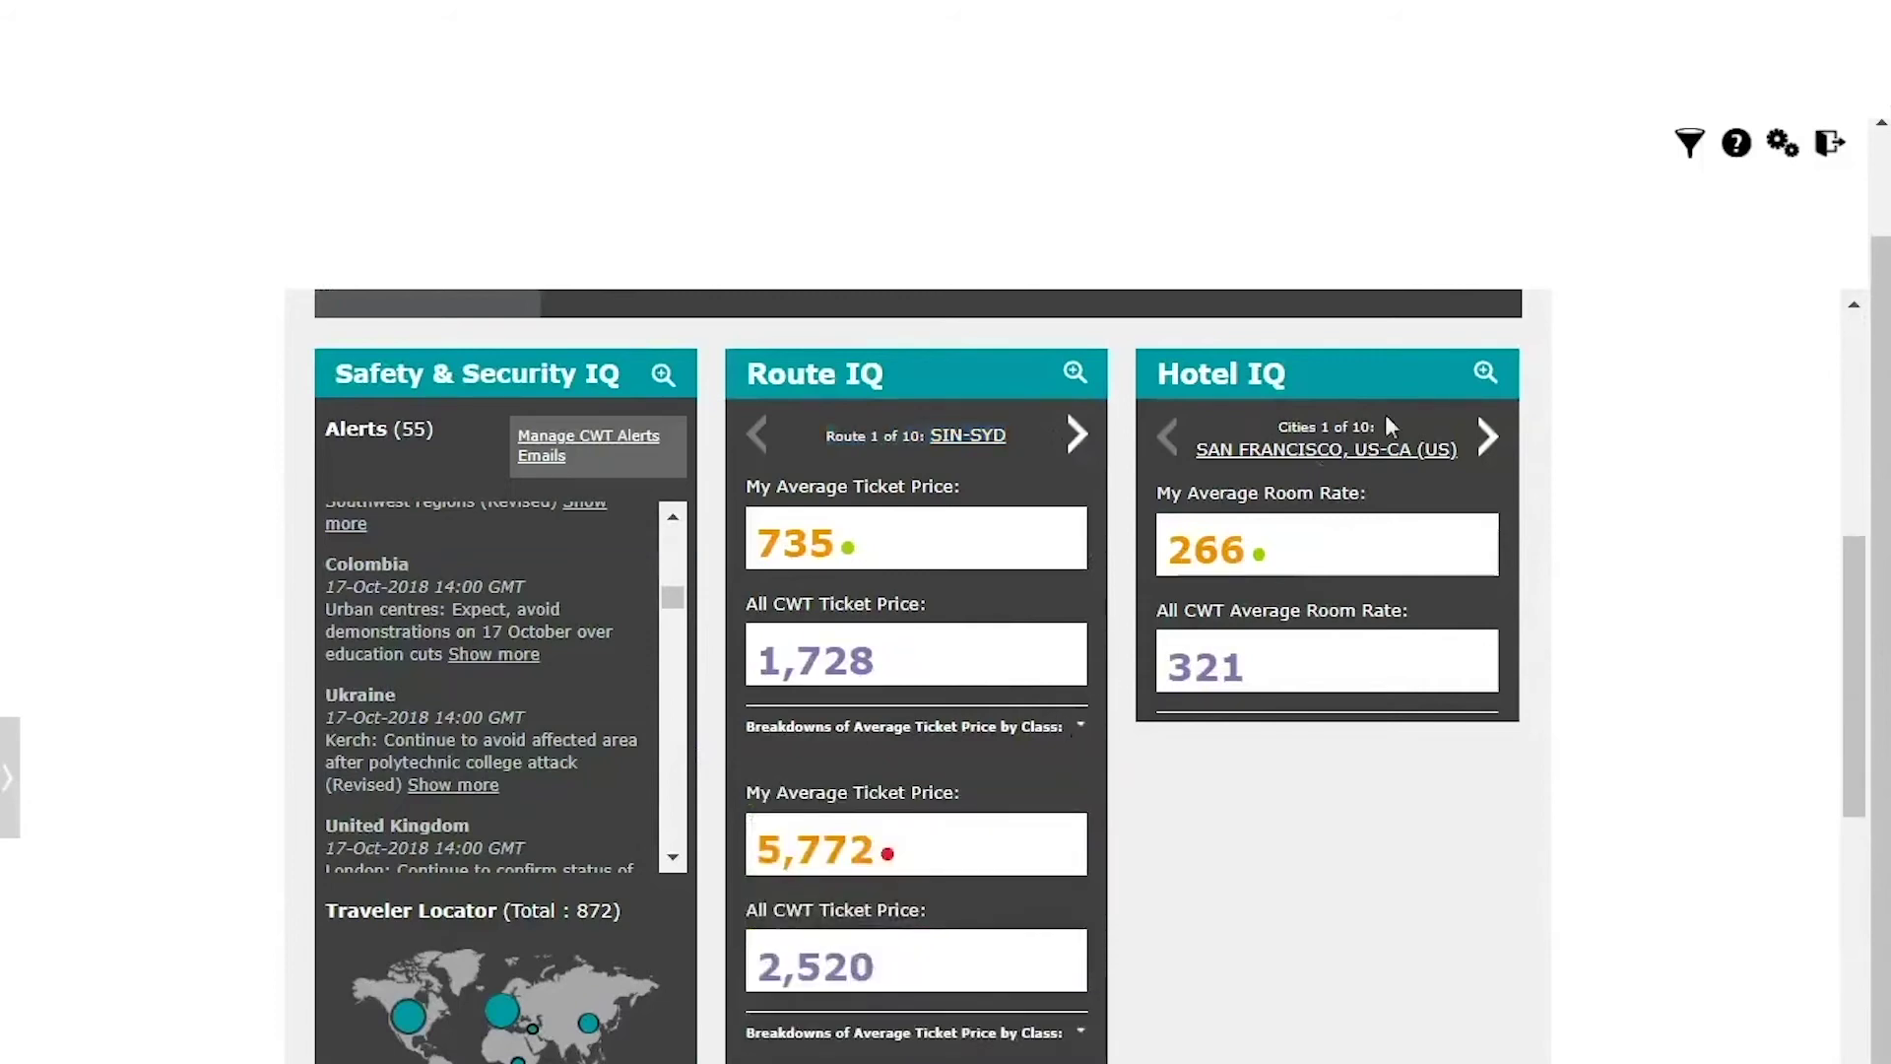
pyautogui.click(1482, 376)
pyautogui.scroll(-1, 1022, 621)
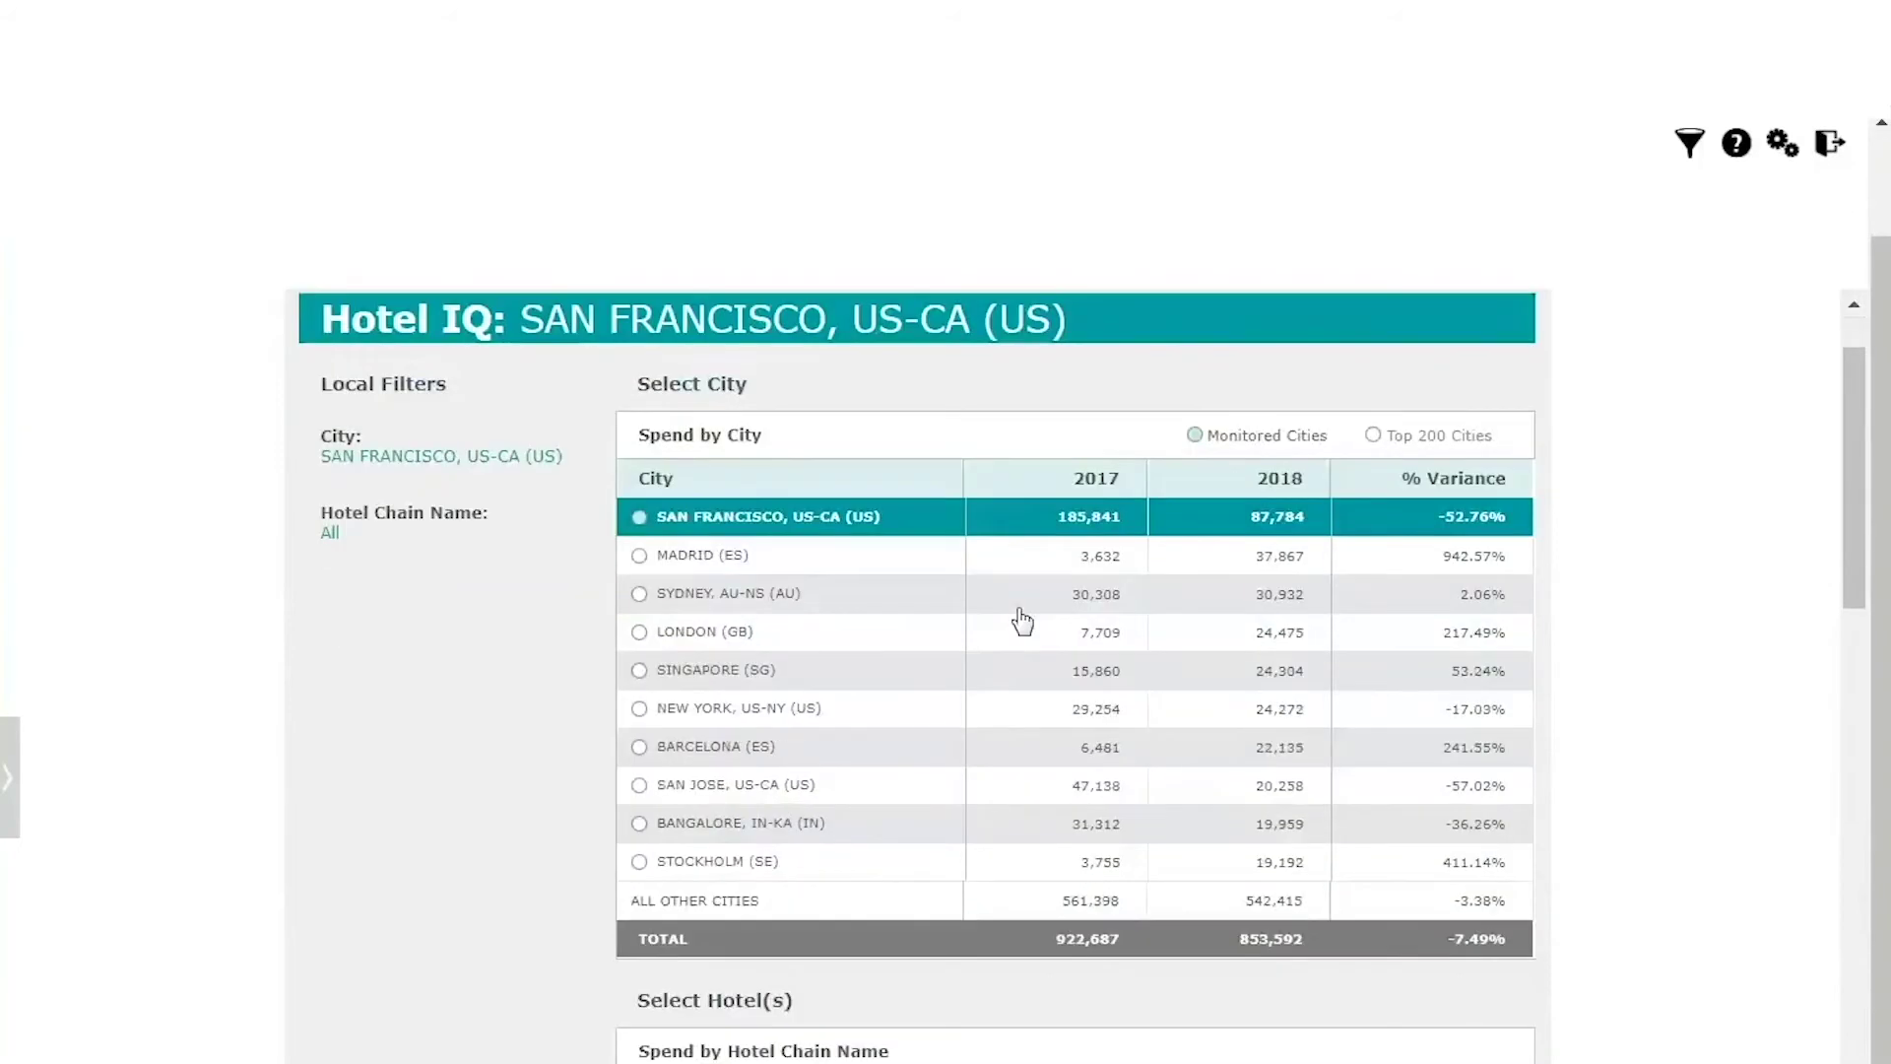
pyautogui.scroll(-7, 1022, 621)
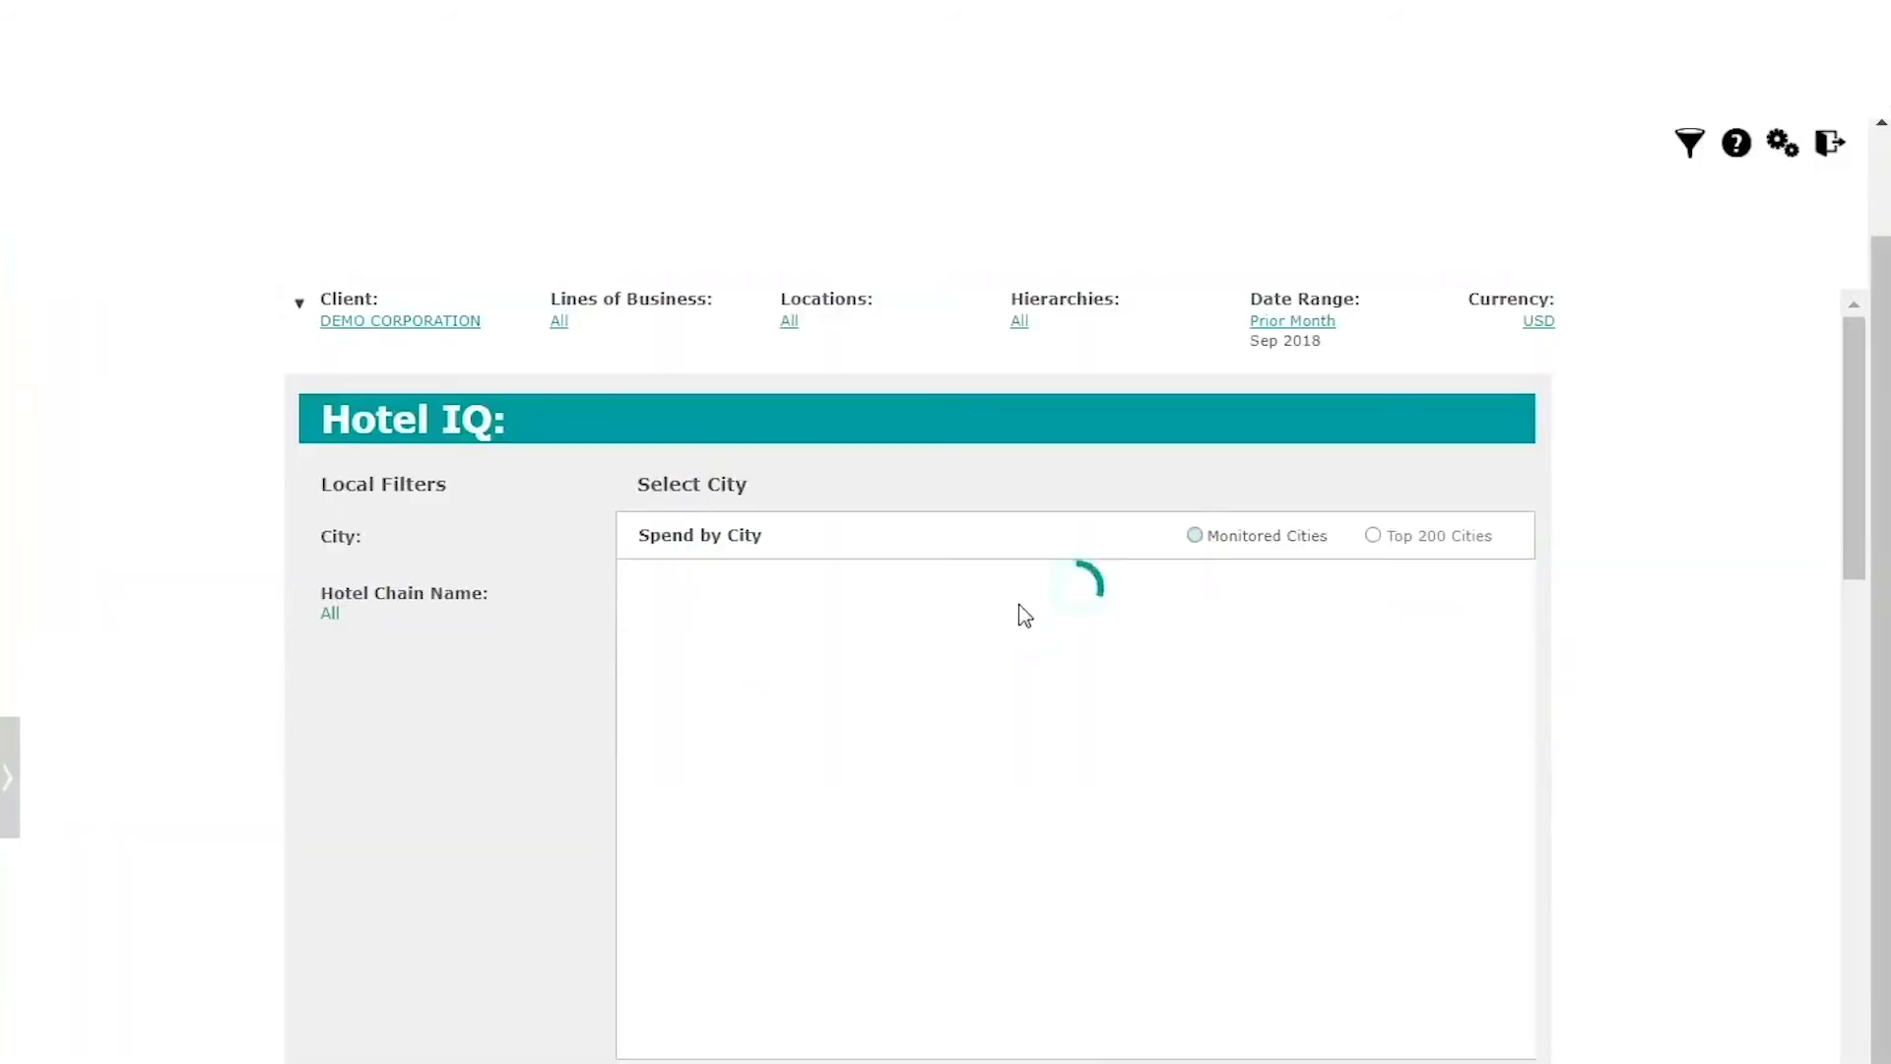
pyautogui.scroll(-1, 1023, 618)
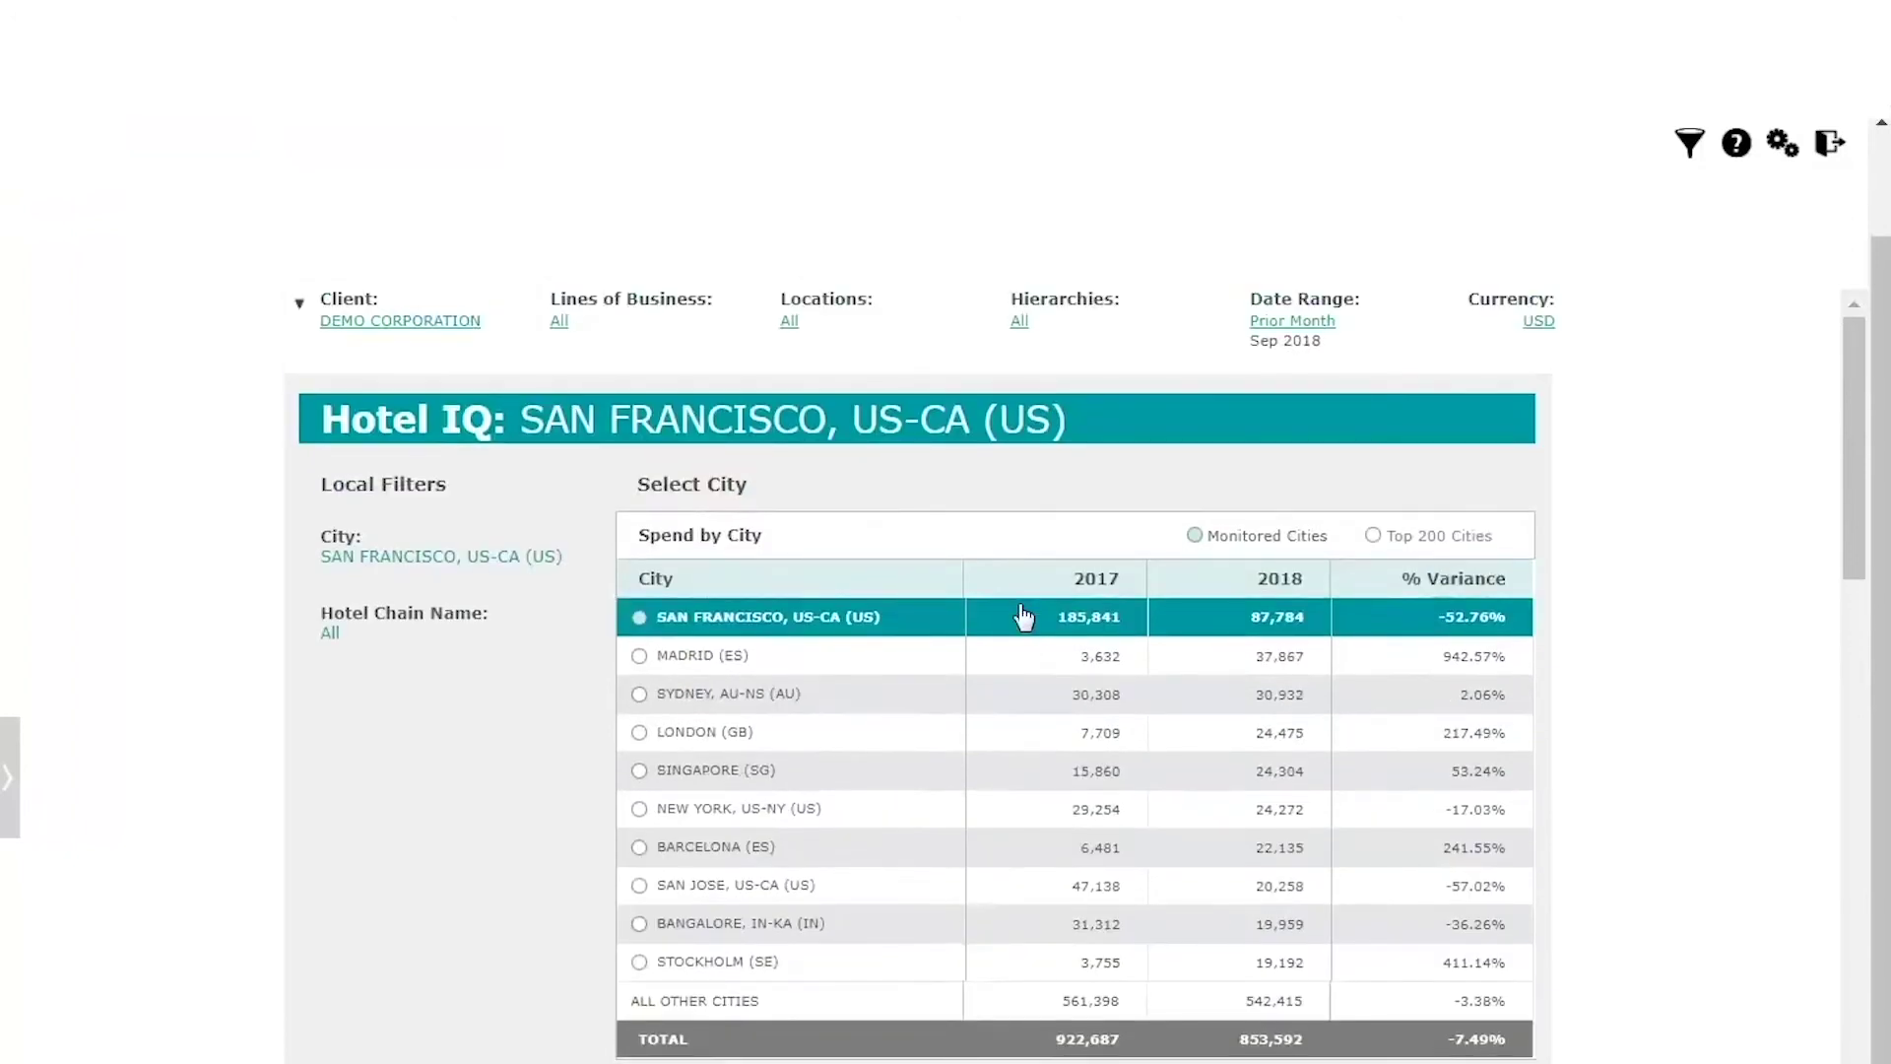
pyautogui.scroll(-2, 1025, 615)
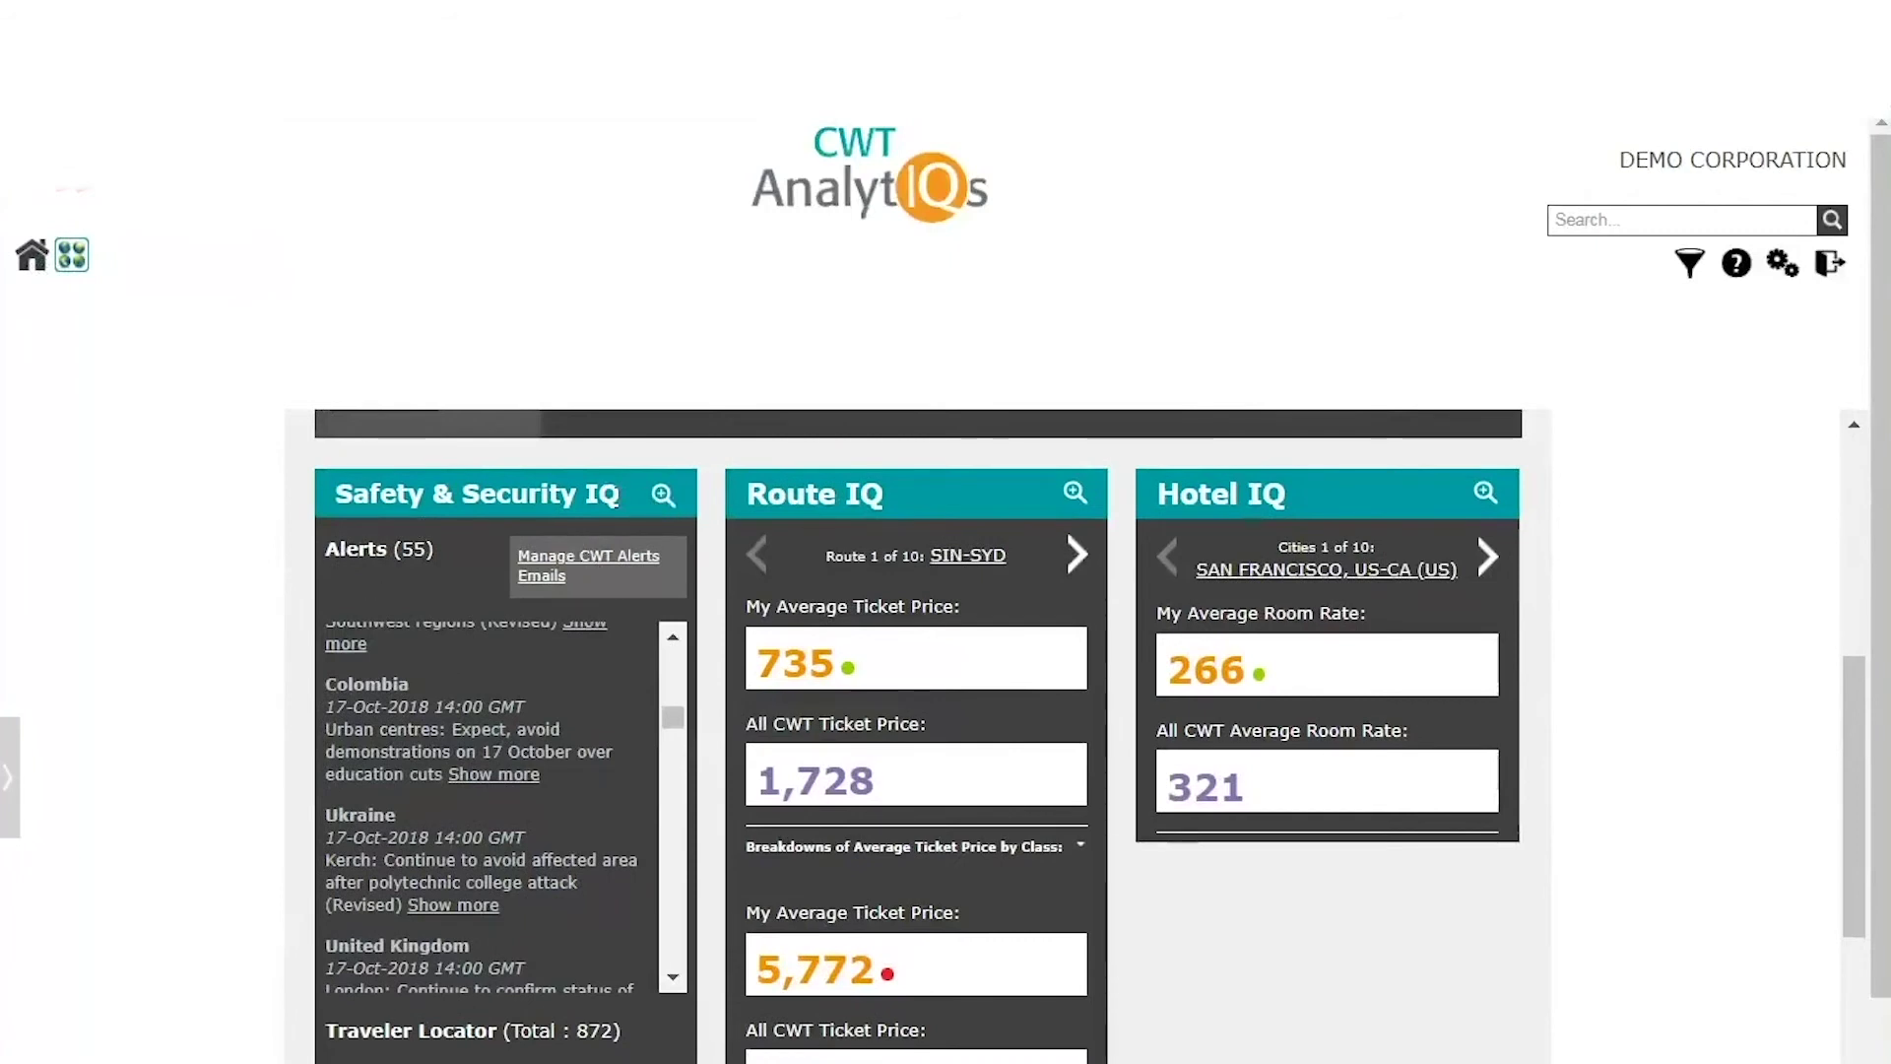
pyautogui.click(661, 493)
pyautogui.scroll(-2, 664, 506)
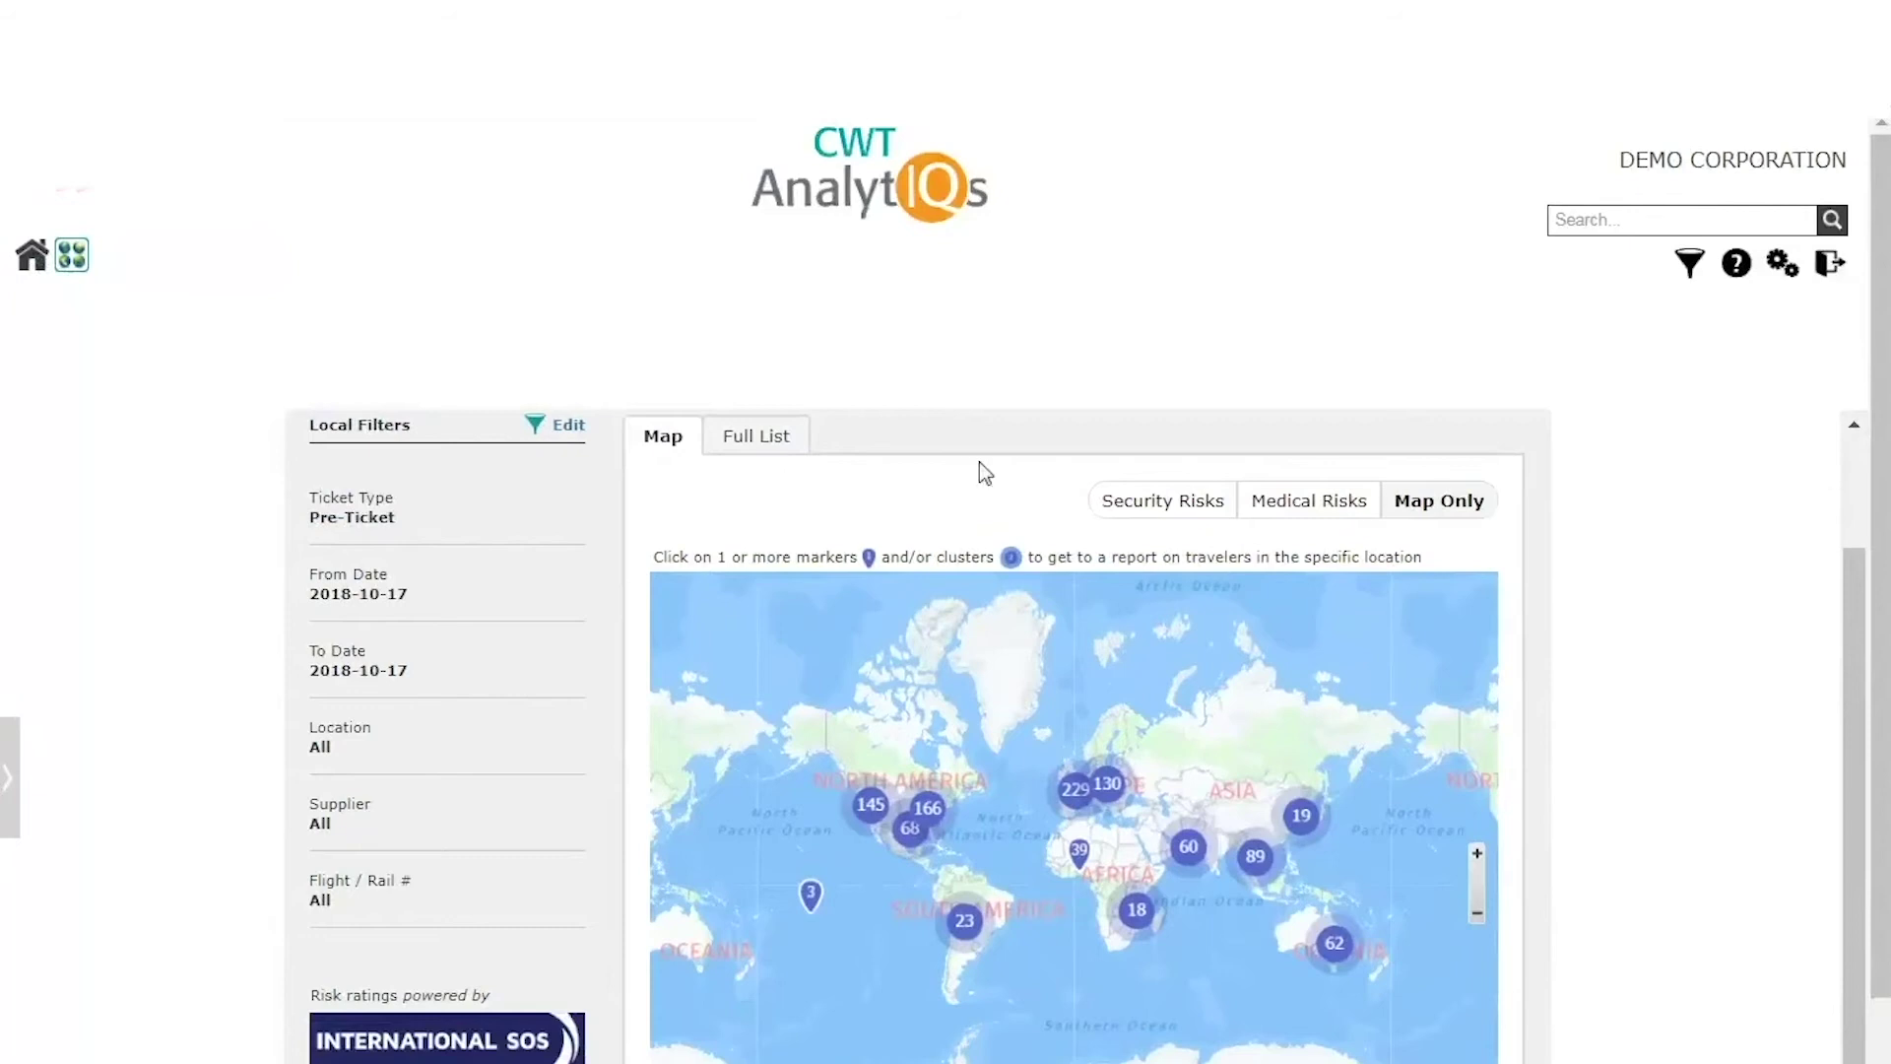
pyautogui.click(729, 439)
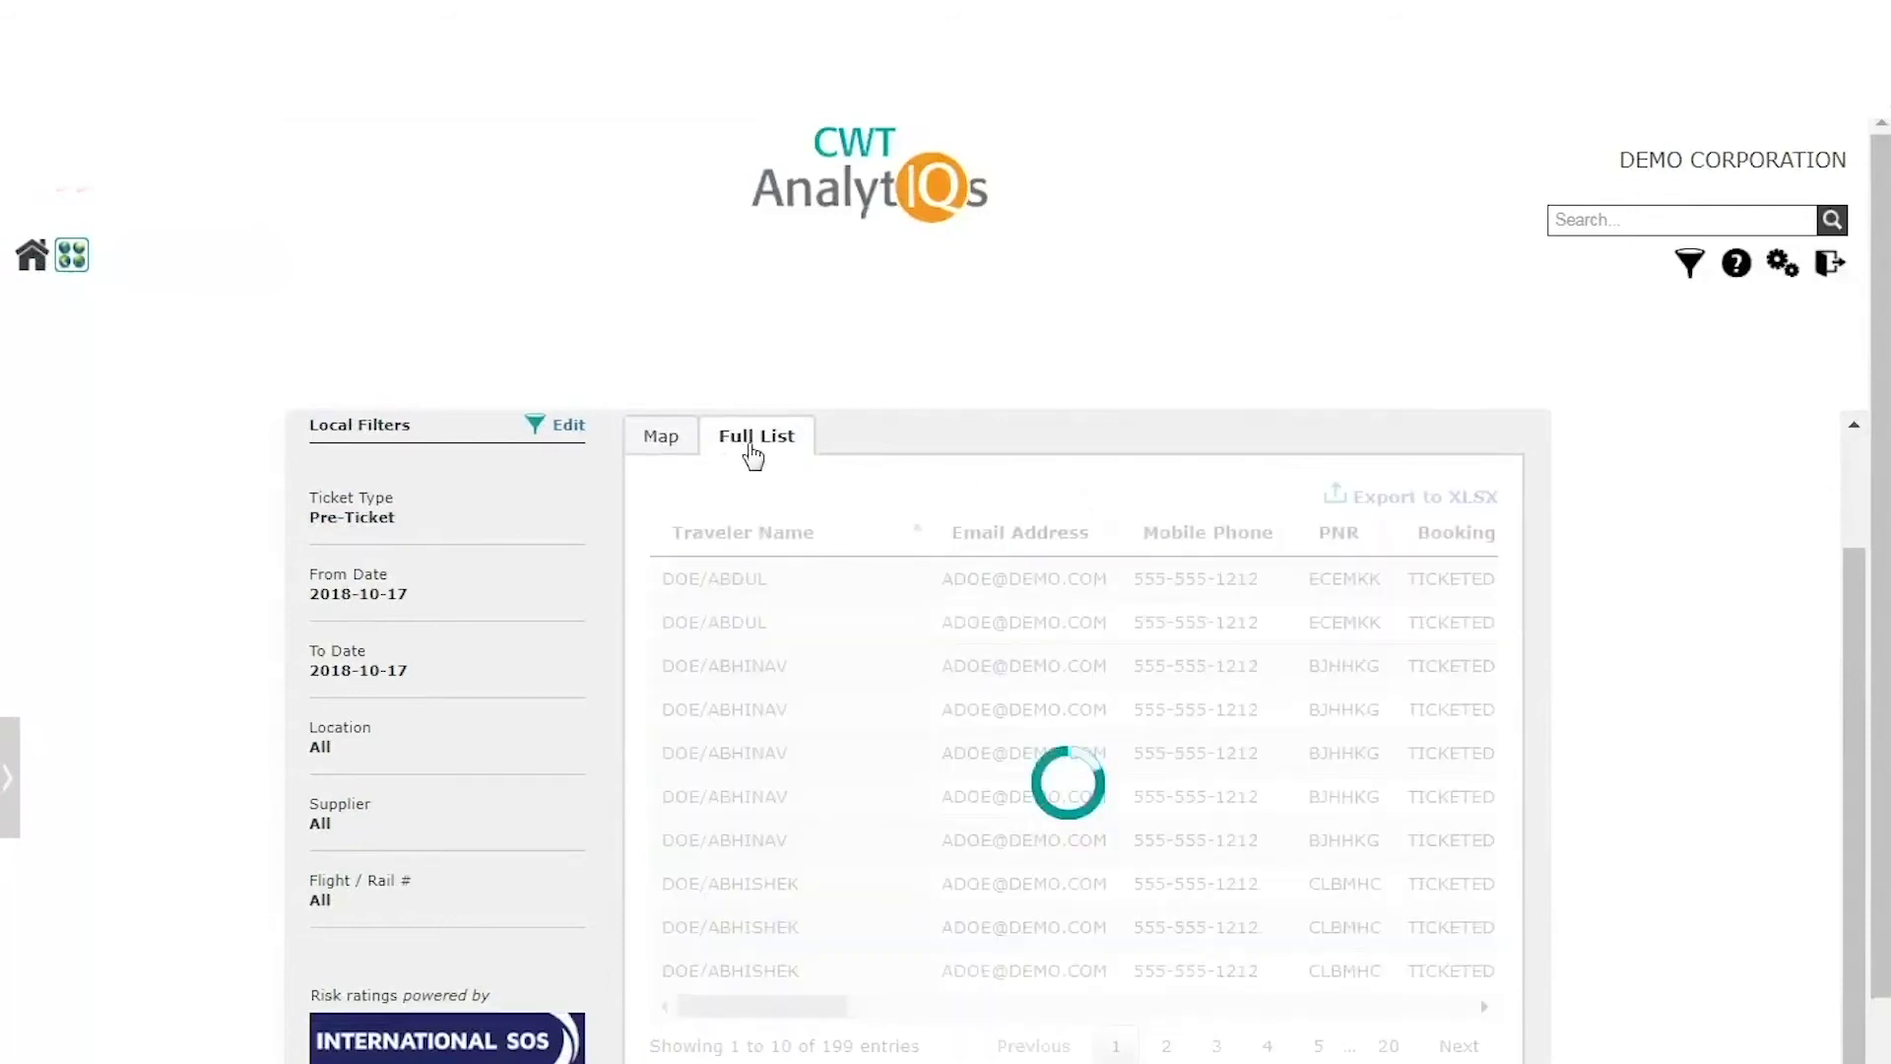
pyautogui.click(685, 440)
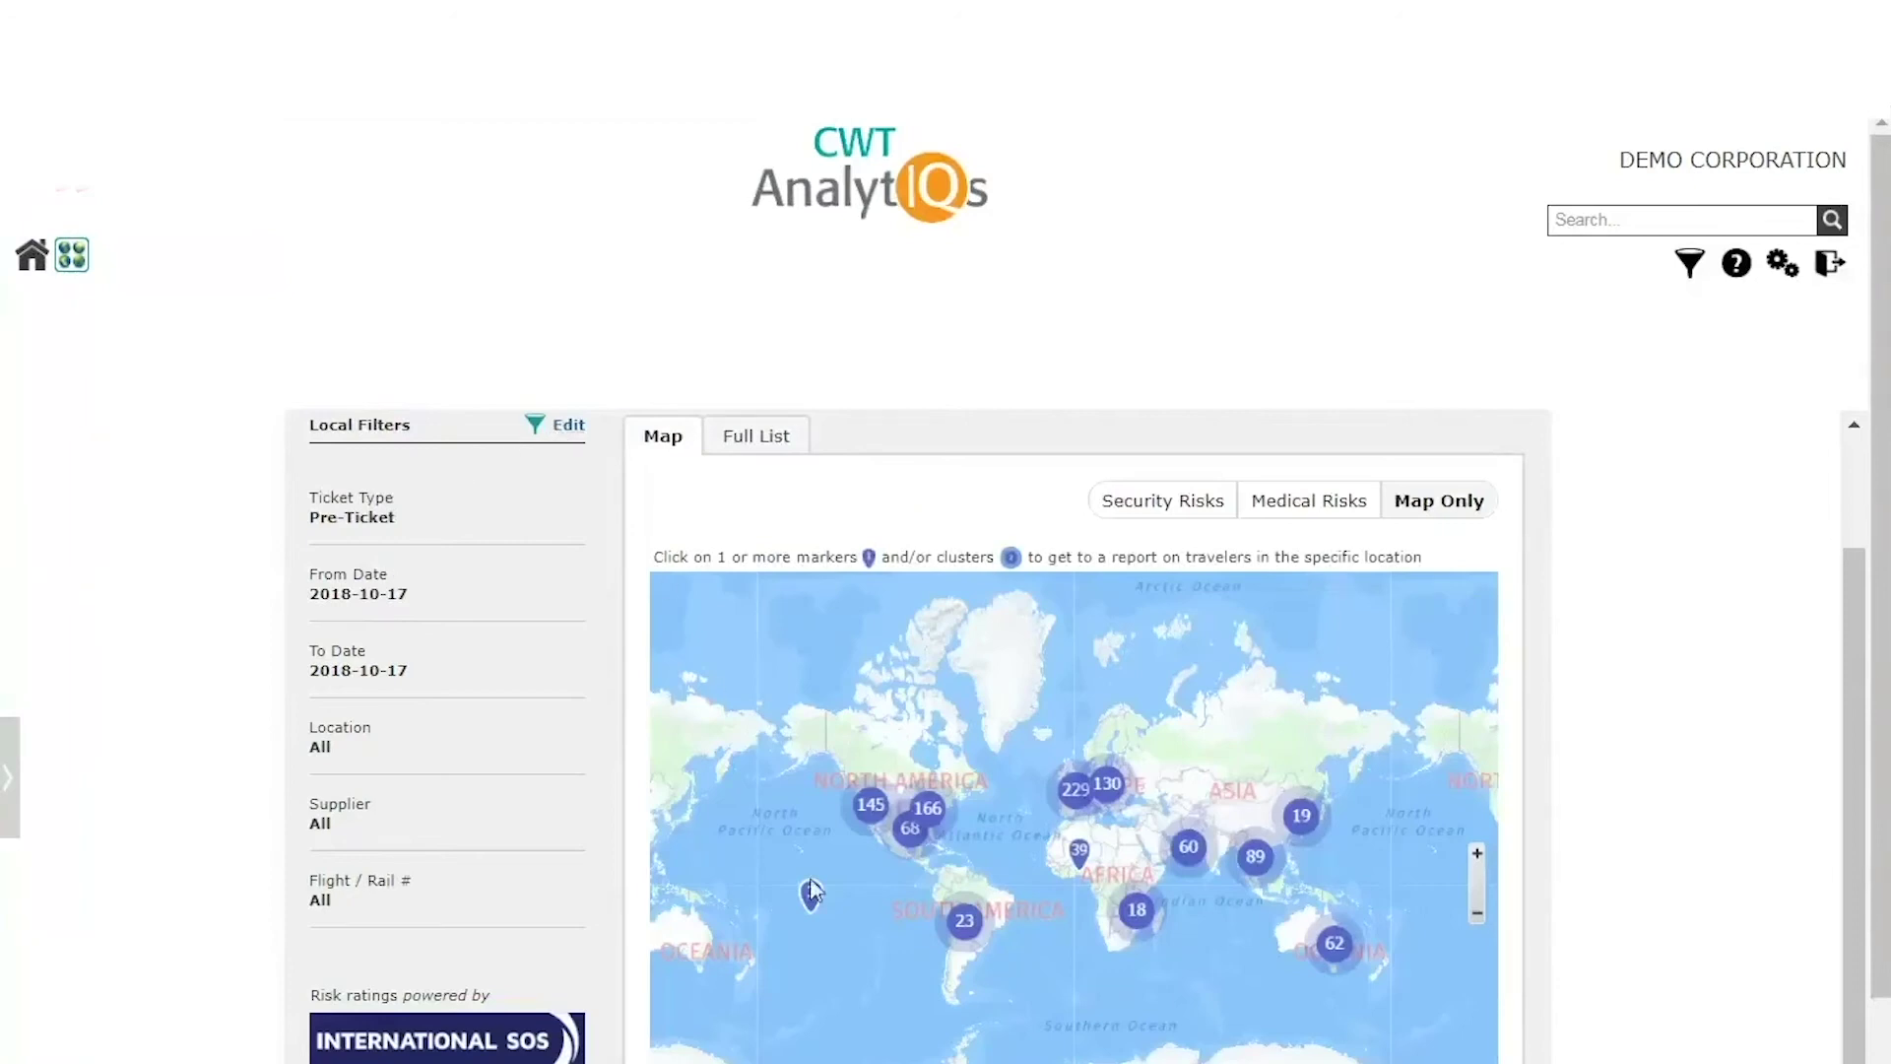
pyautogui.click(1219, 504)
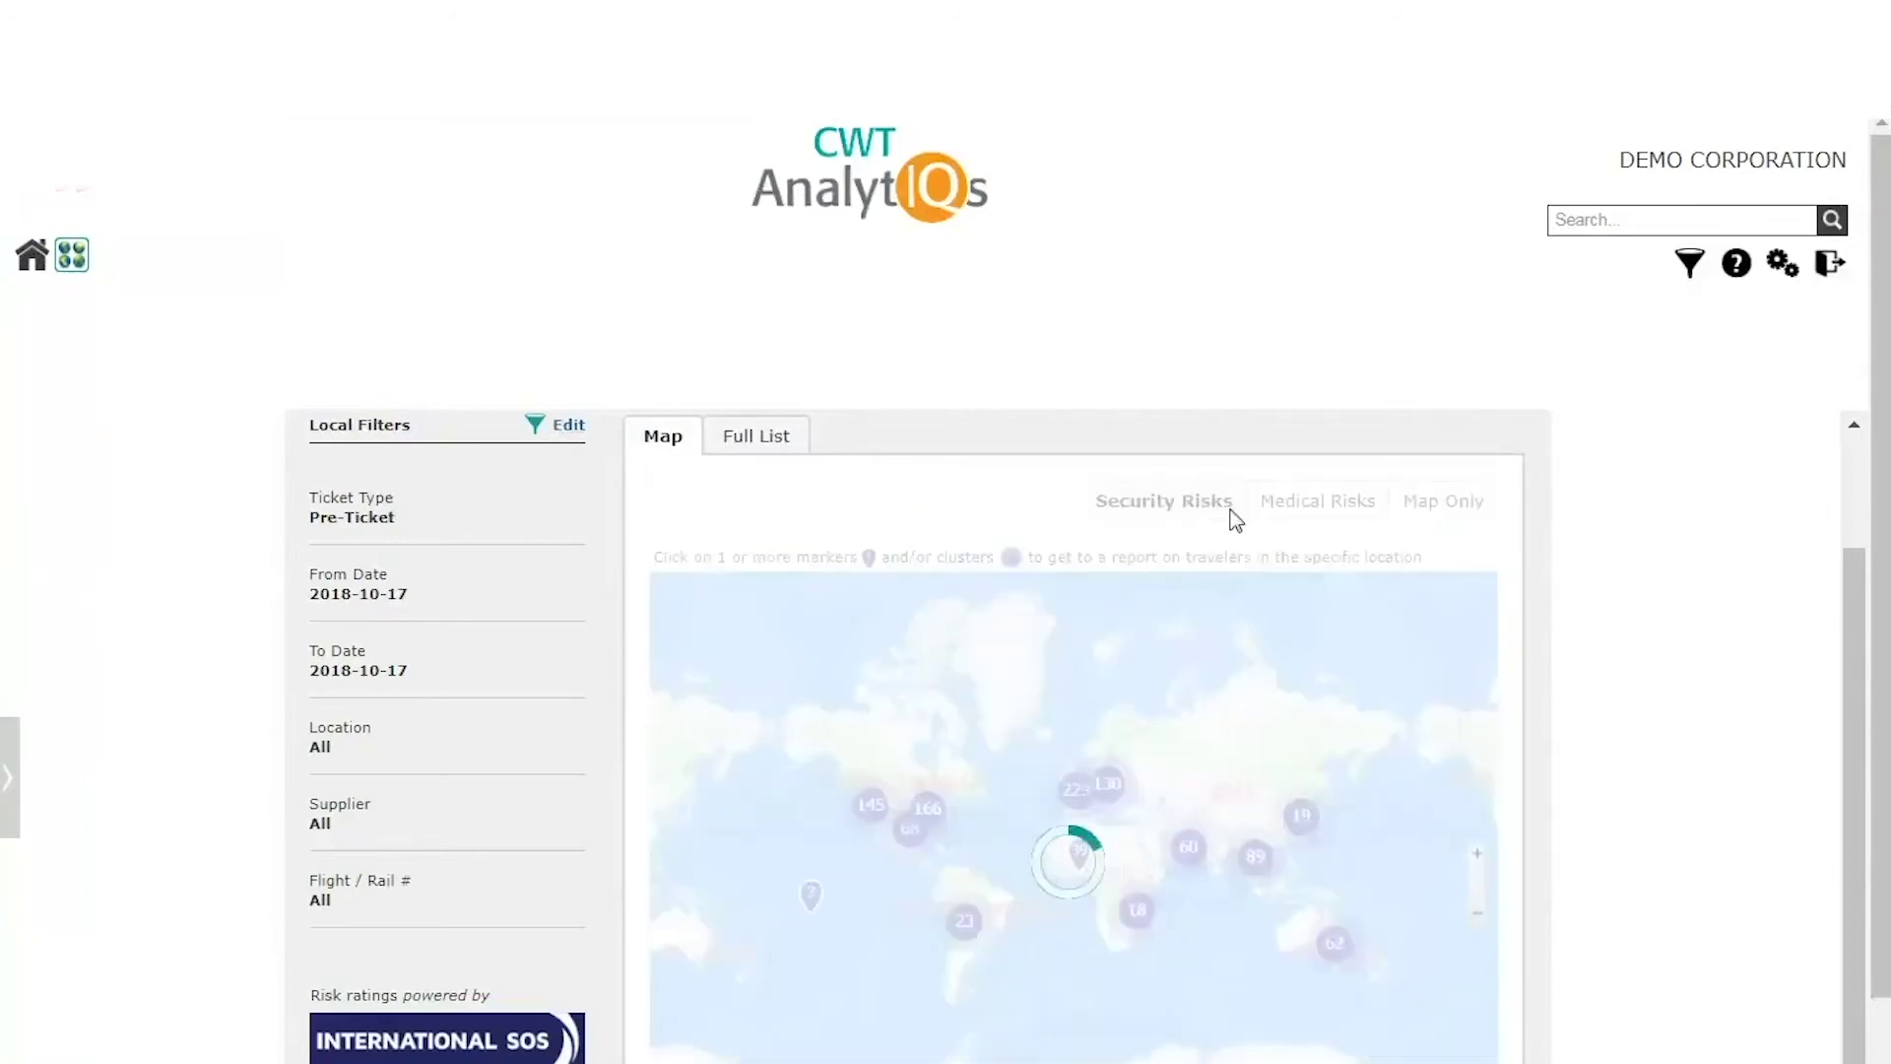
pyautogui.click(1278, 504)
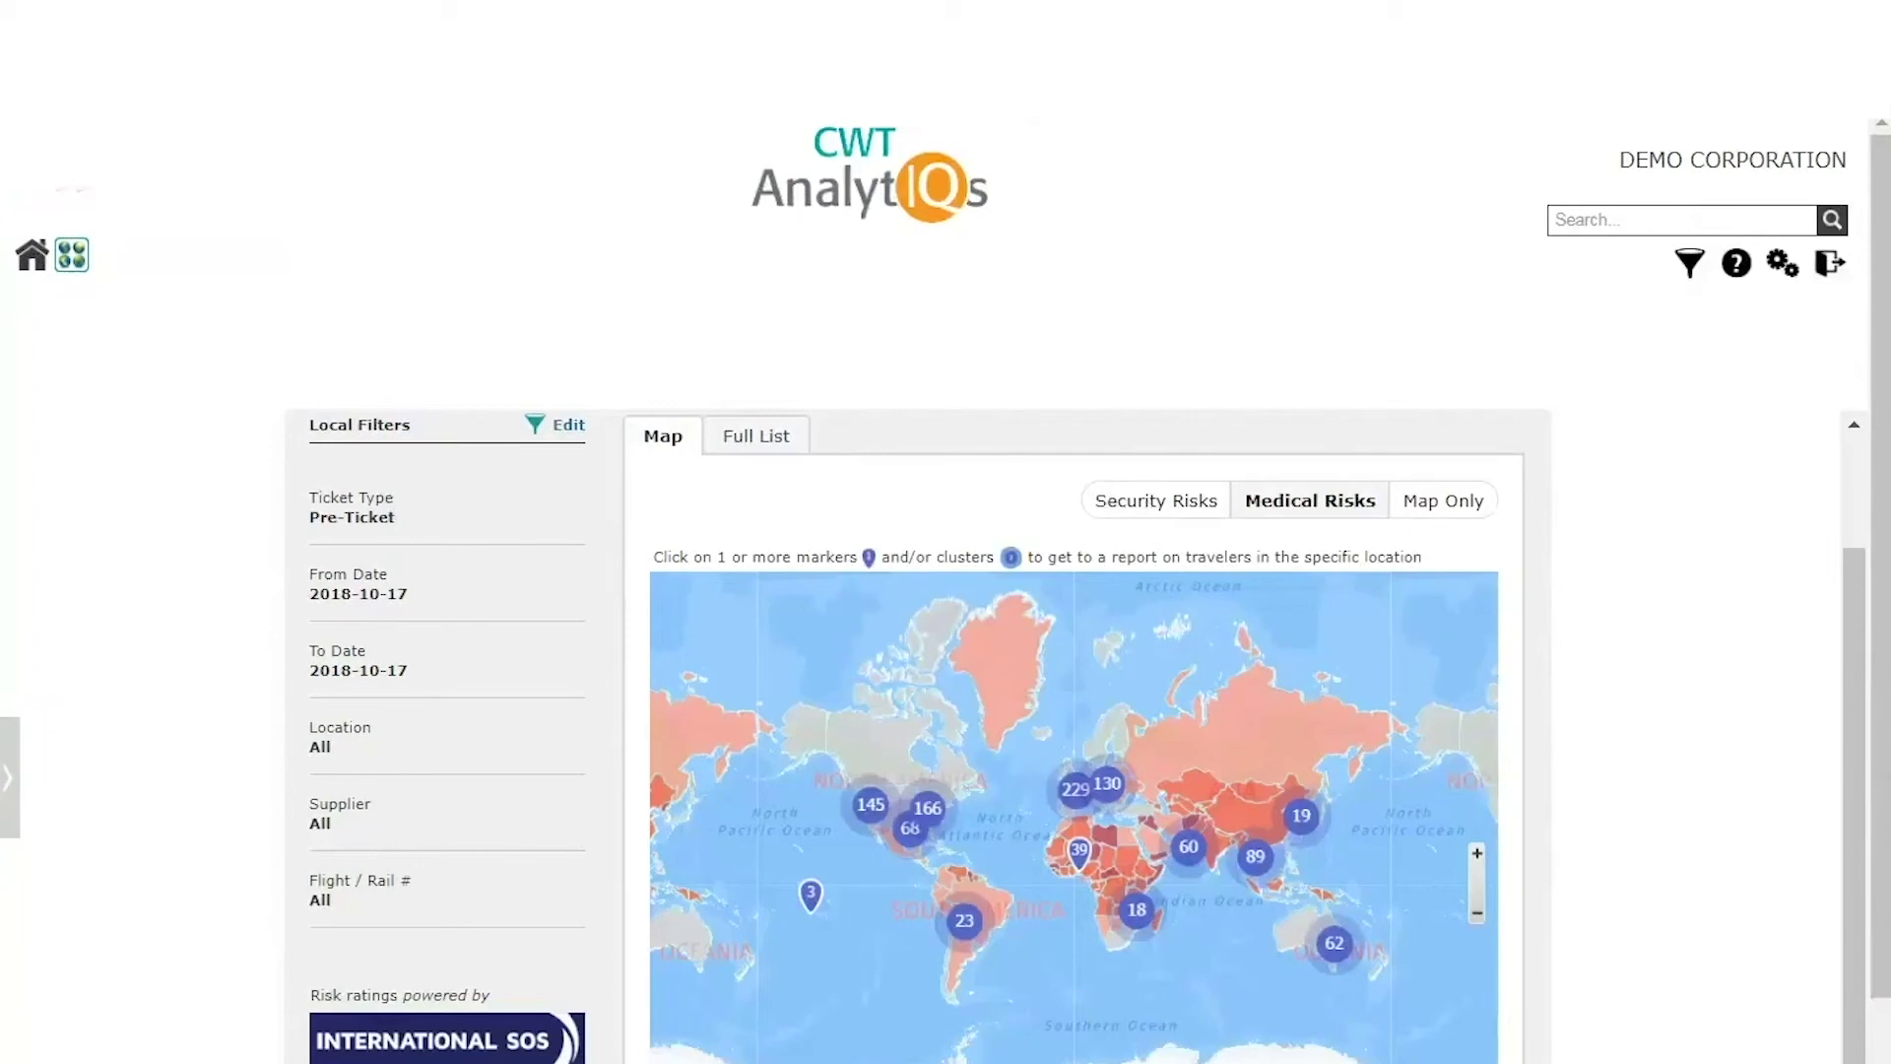
pyautogui.click(30, 259)
pyautogui.scroll(-8, 265, 603)
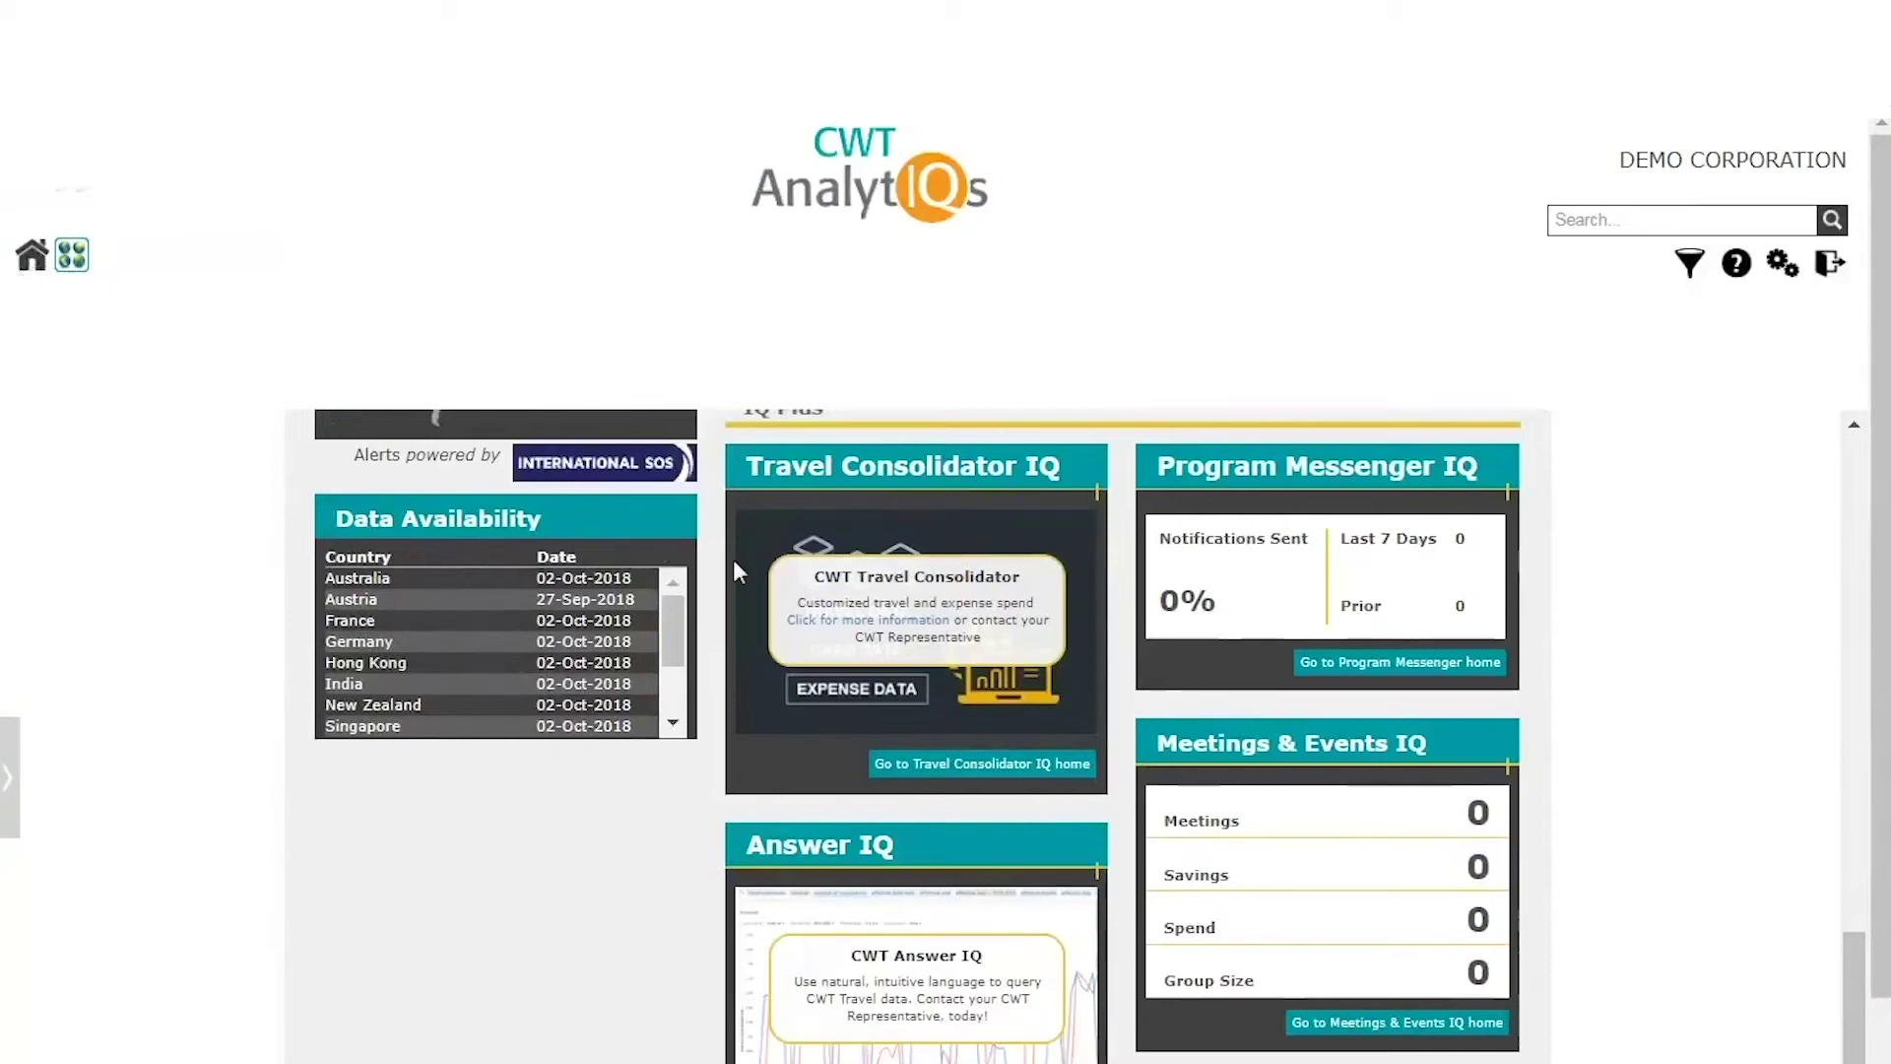
pyautogui.click(1854, 425)
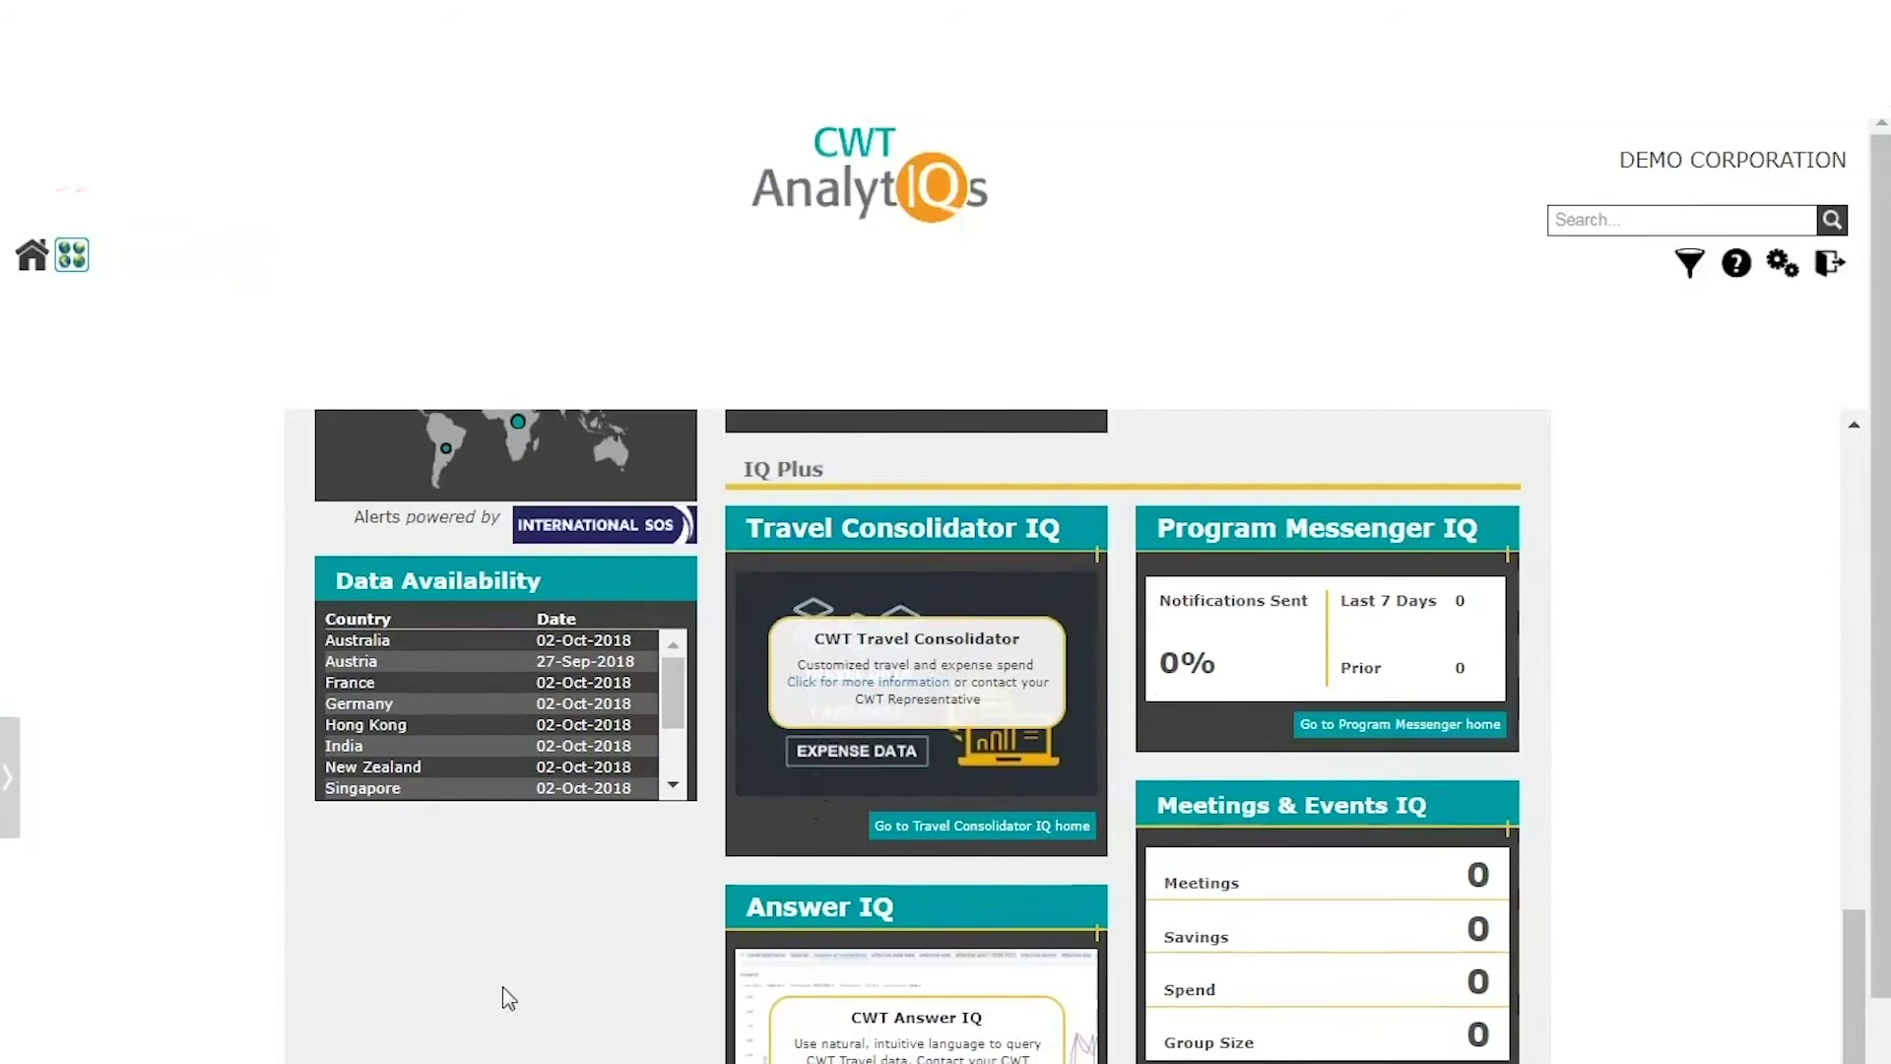
pyautogui.scroll(-1, 502, 990)
pyautogui.scroll(-1, 1044, 1006)
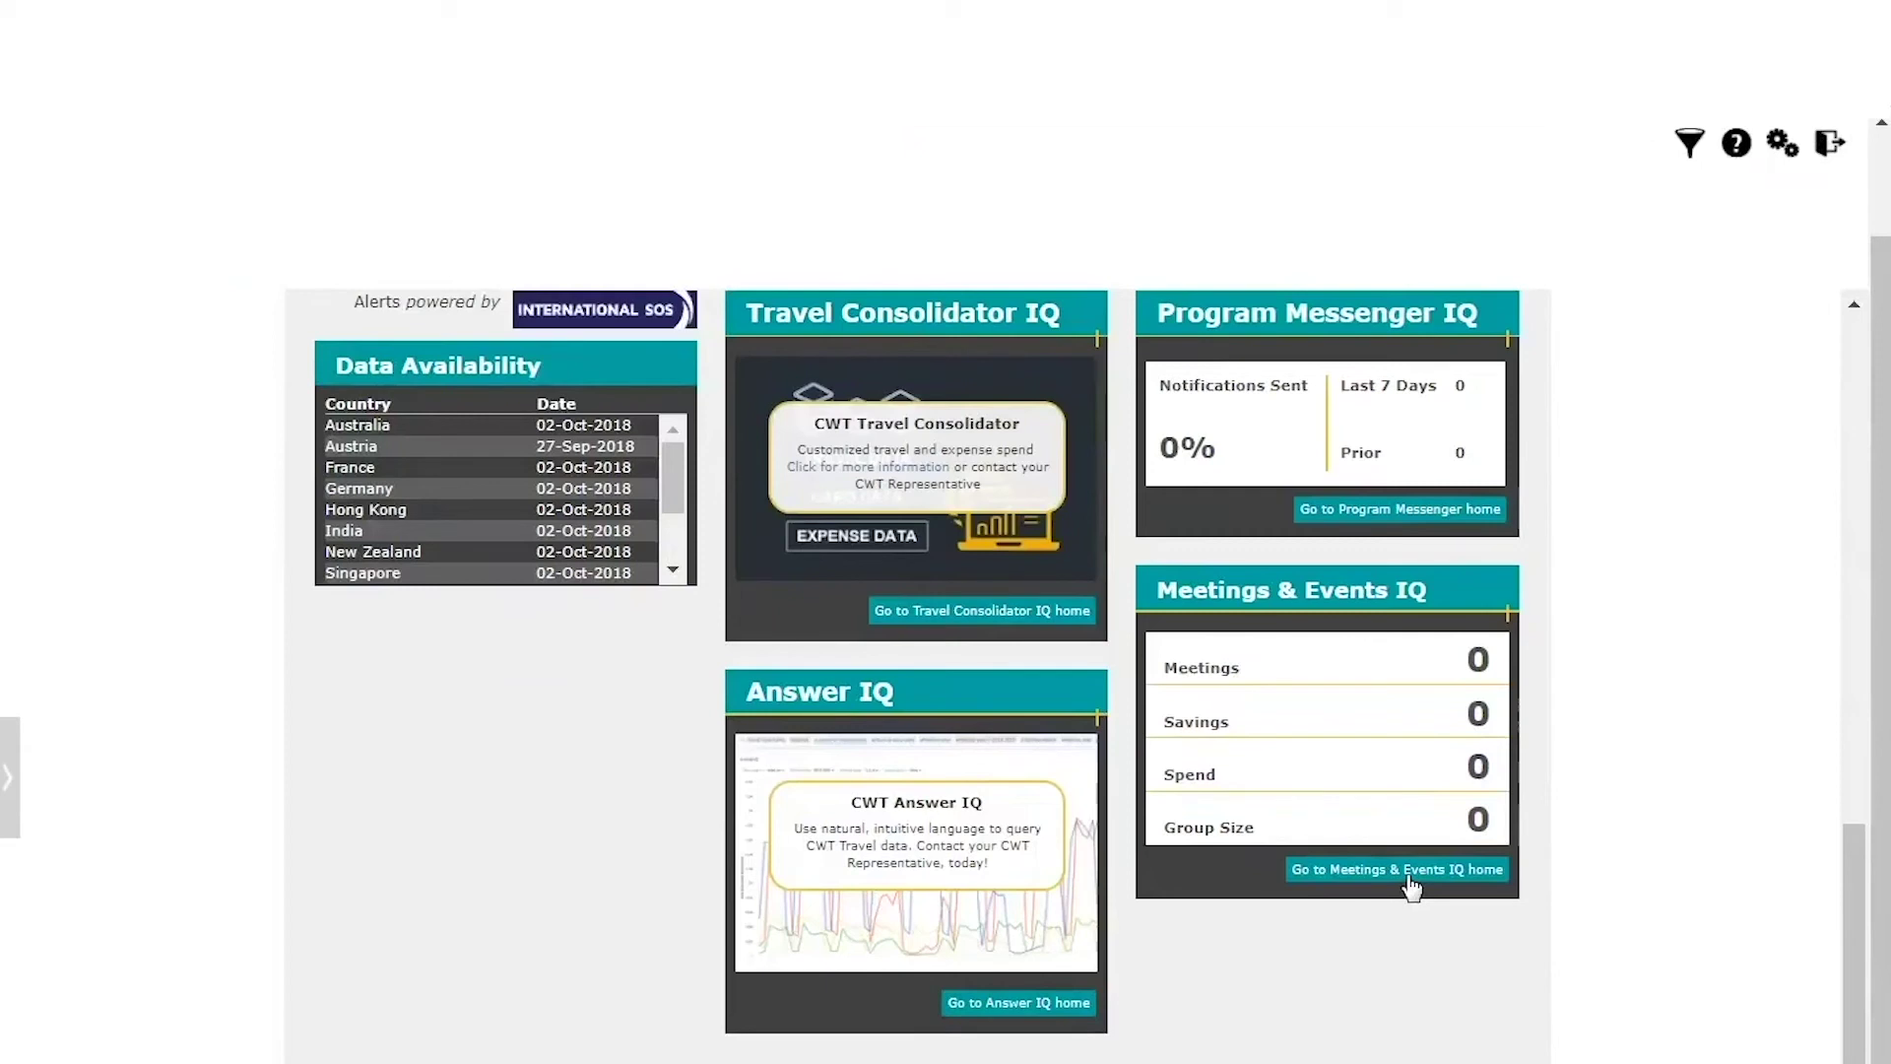
pyautogui.scroll(6, 595, 826)
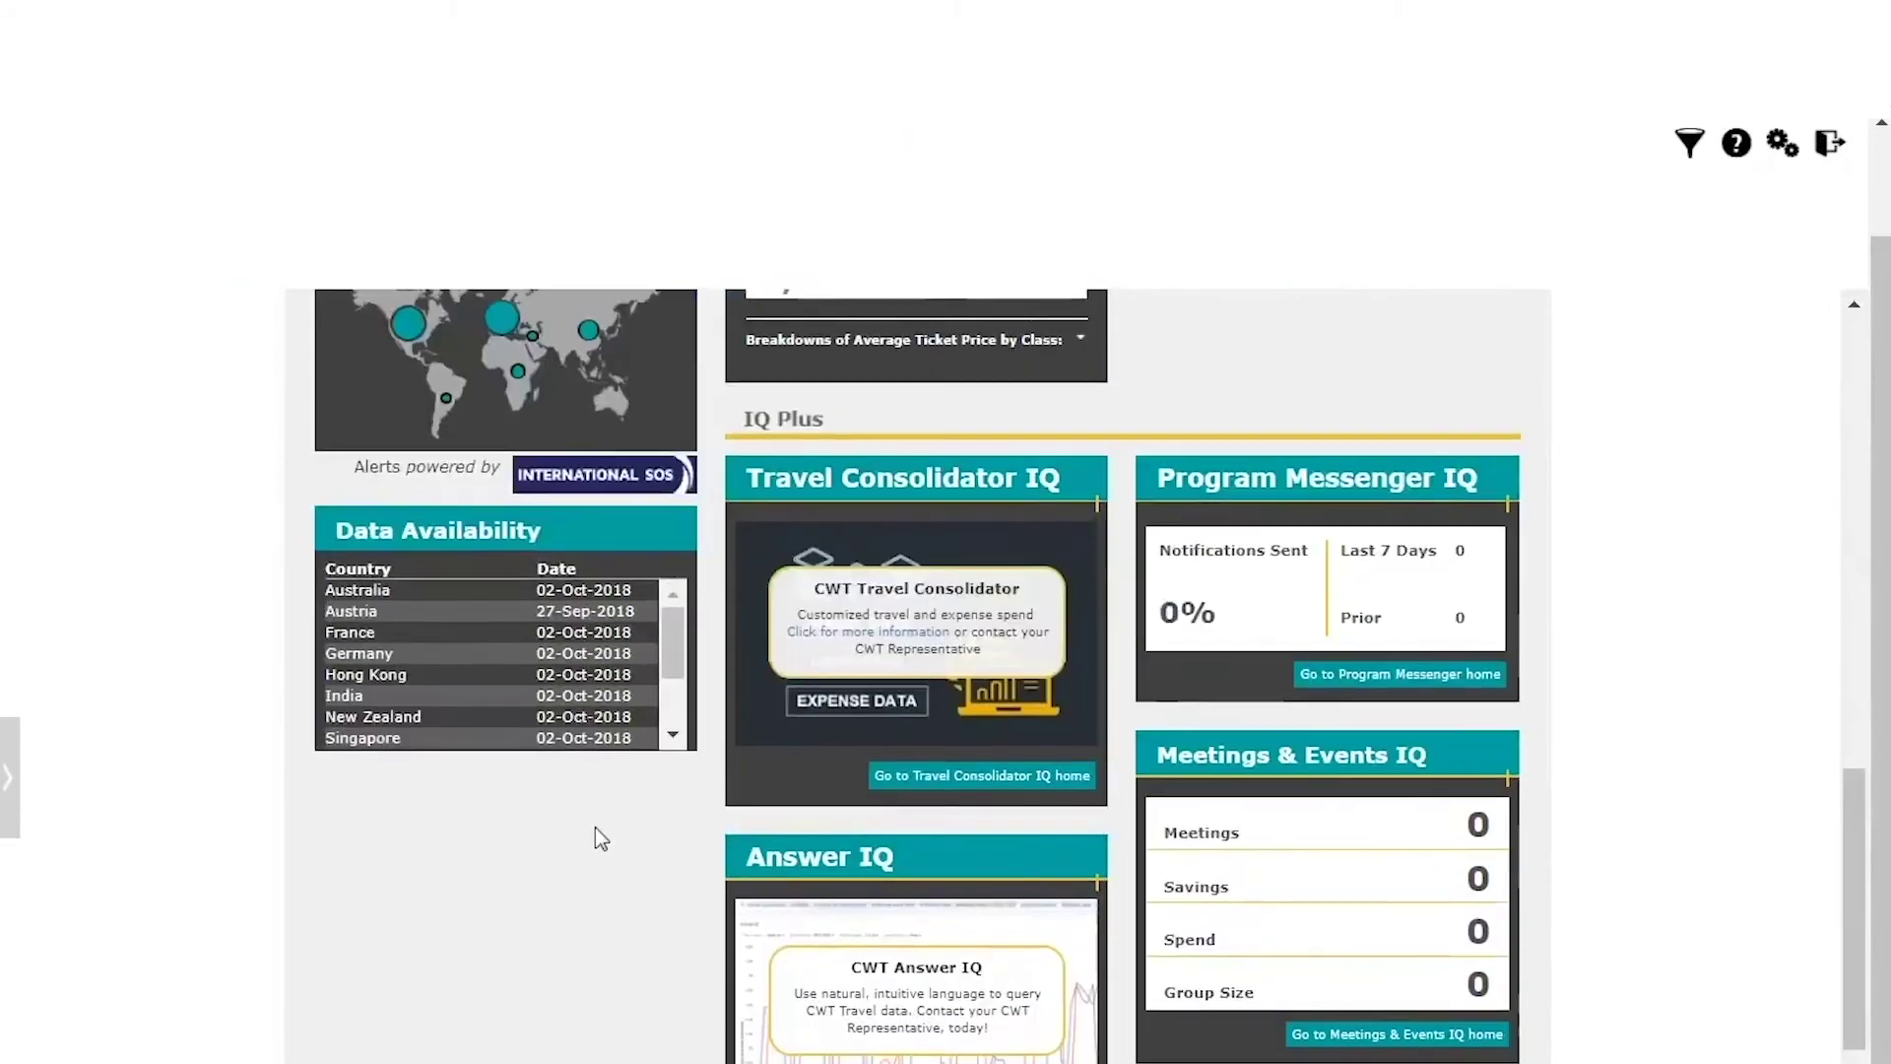
pyautogui.scroll(2, 595, 826)
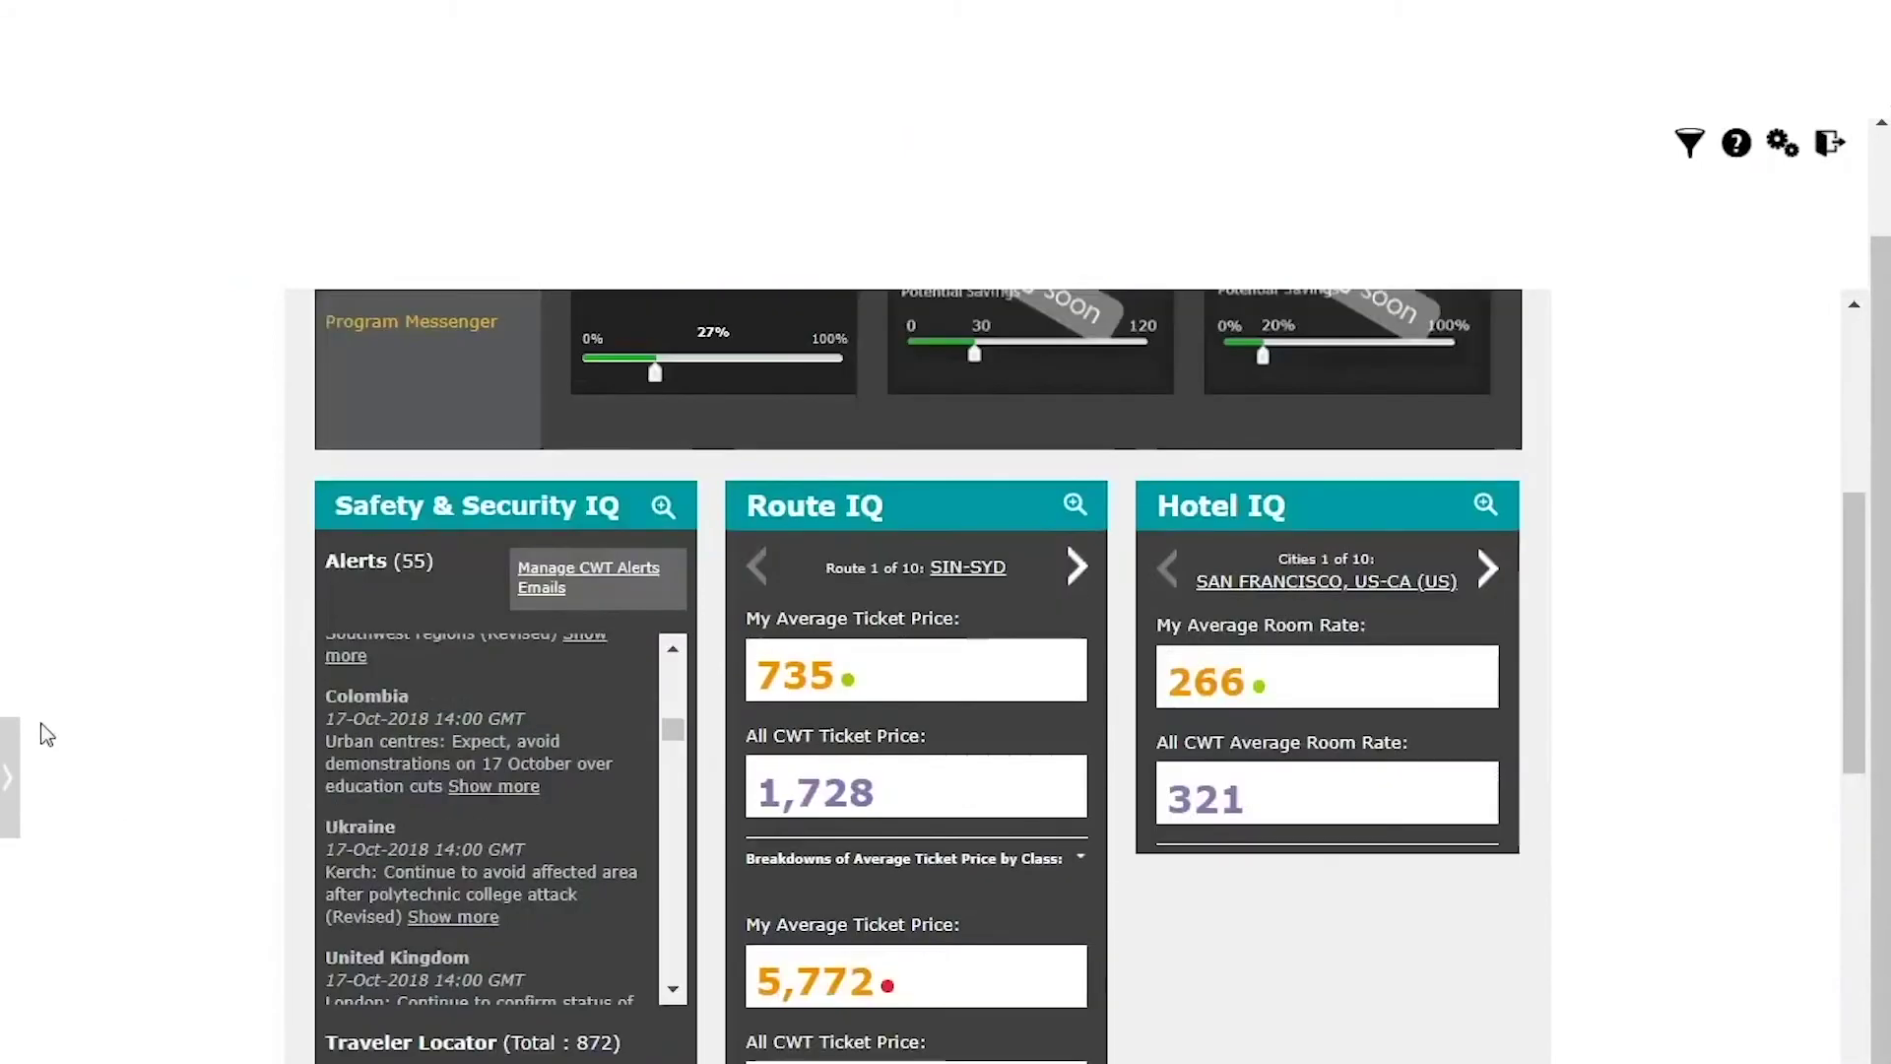
# Step: From the sections menu, go through Report IQ to the Sydney–Singapore Route IQ page
pyautogui.click(6, 788)
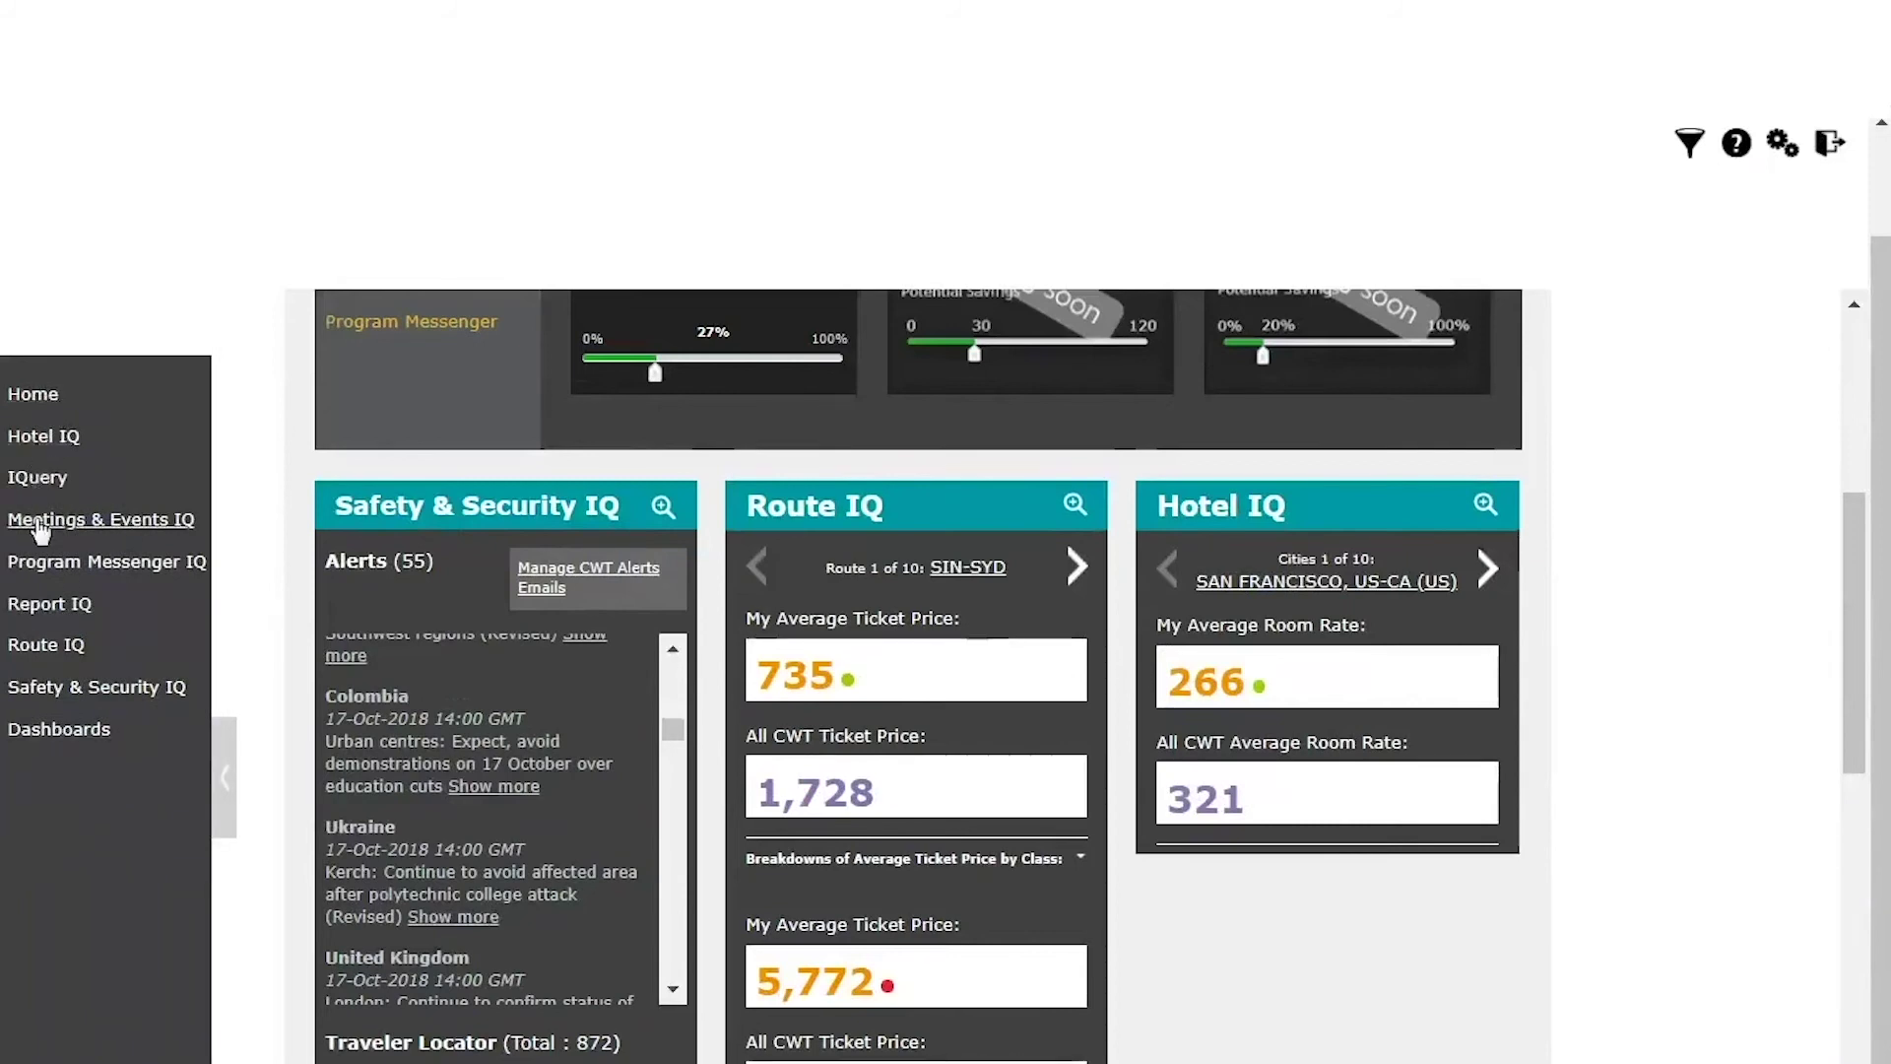
pyautogui.click(57, 606)
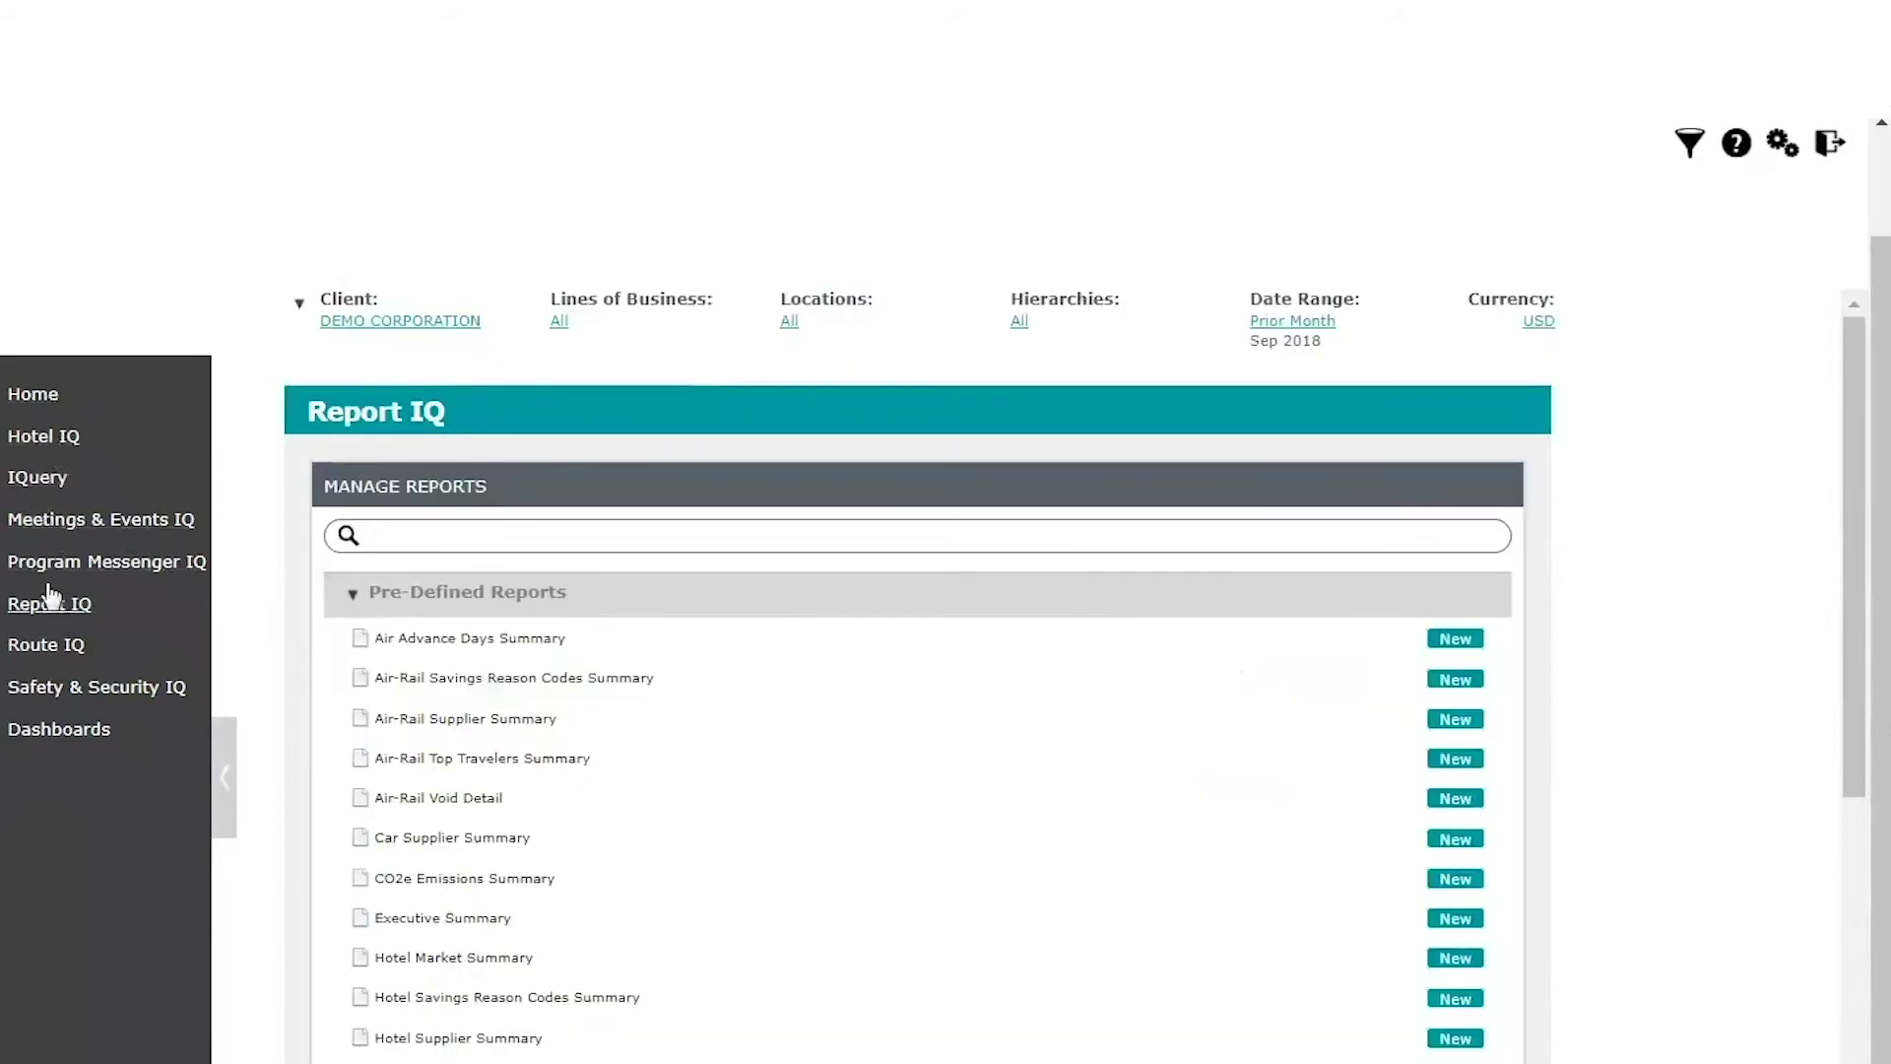
pyautogui.click(64, 646)
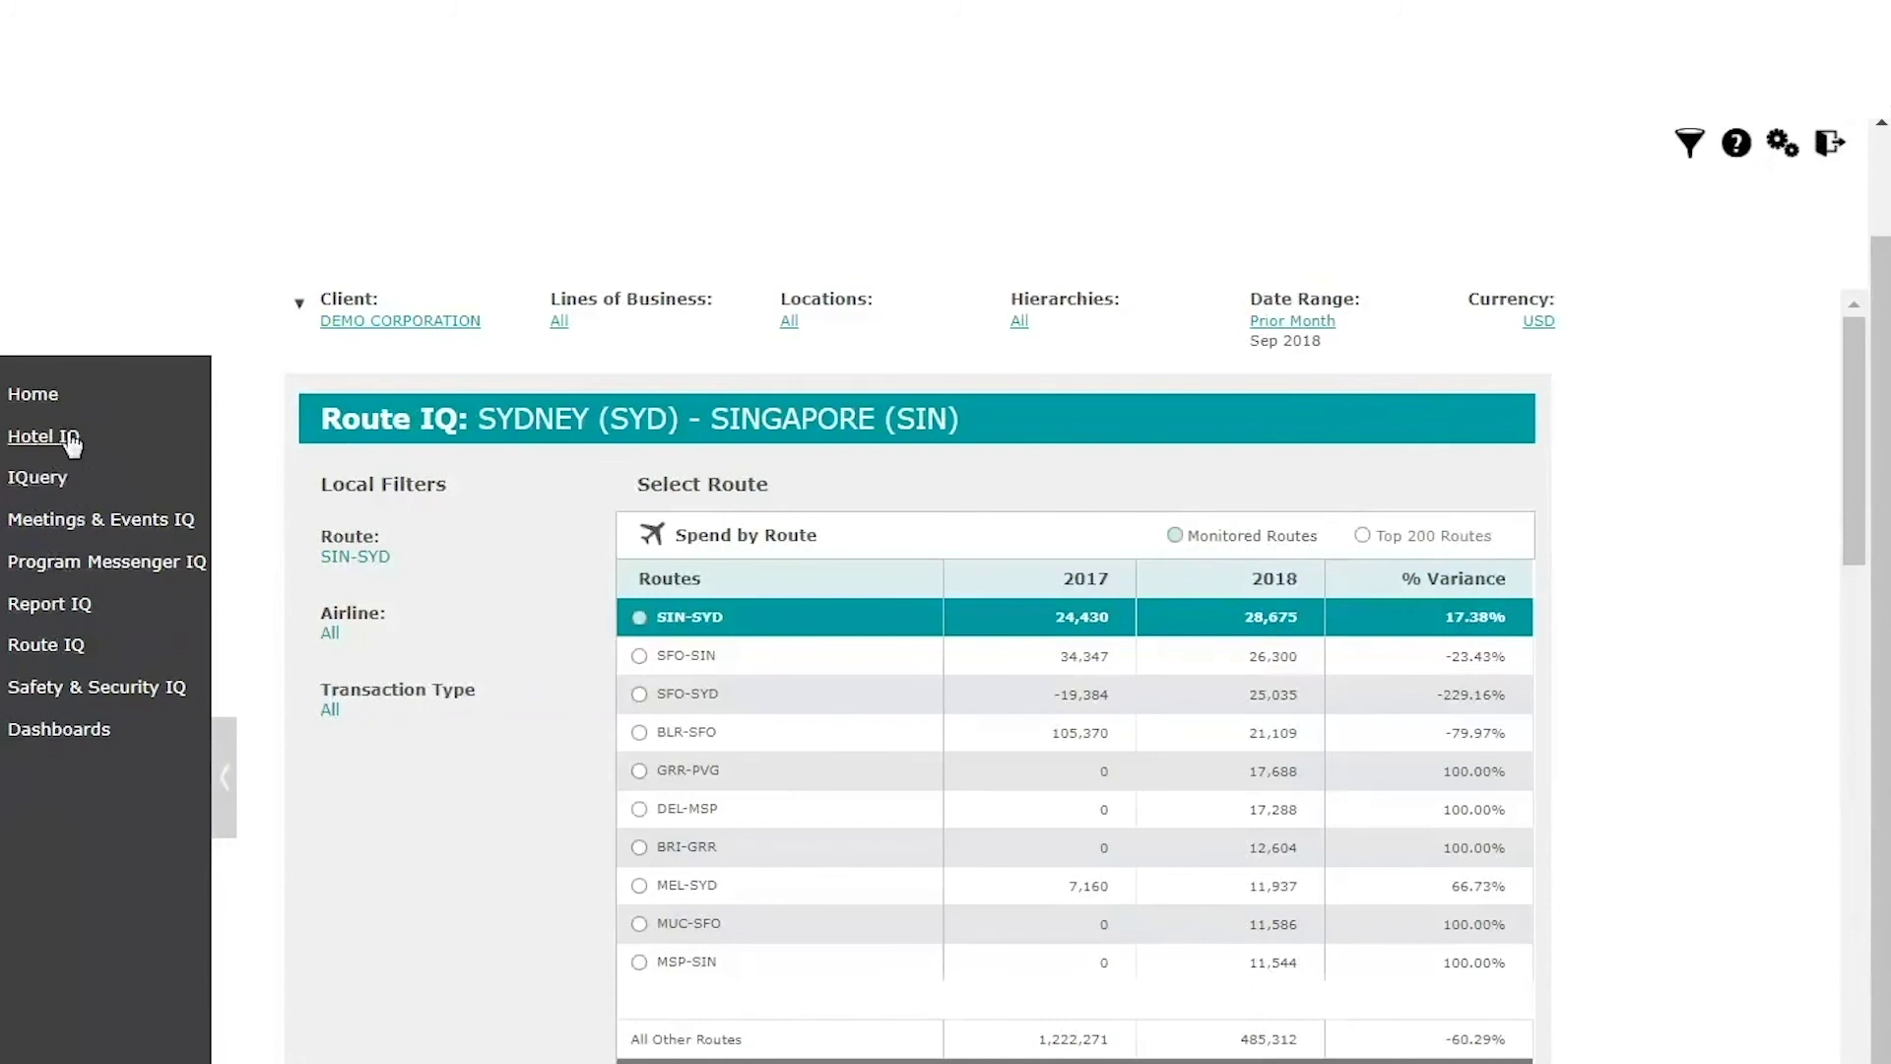
# Step: Return home, then open Report IQ and scroll down to the My Report Views list
pyautogui.click(43, 403)
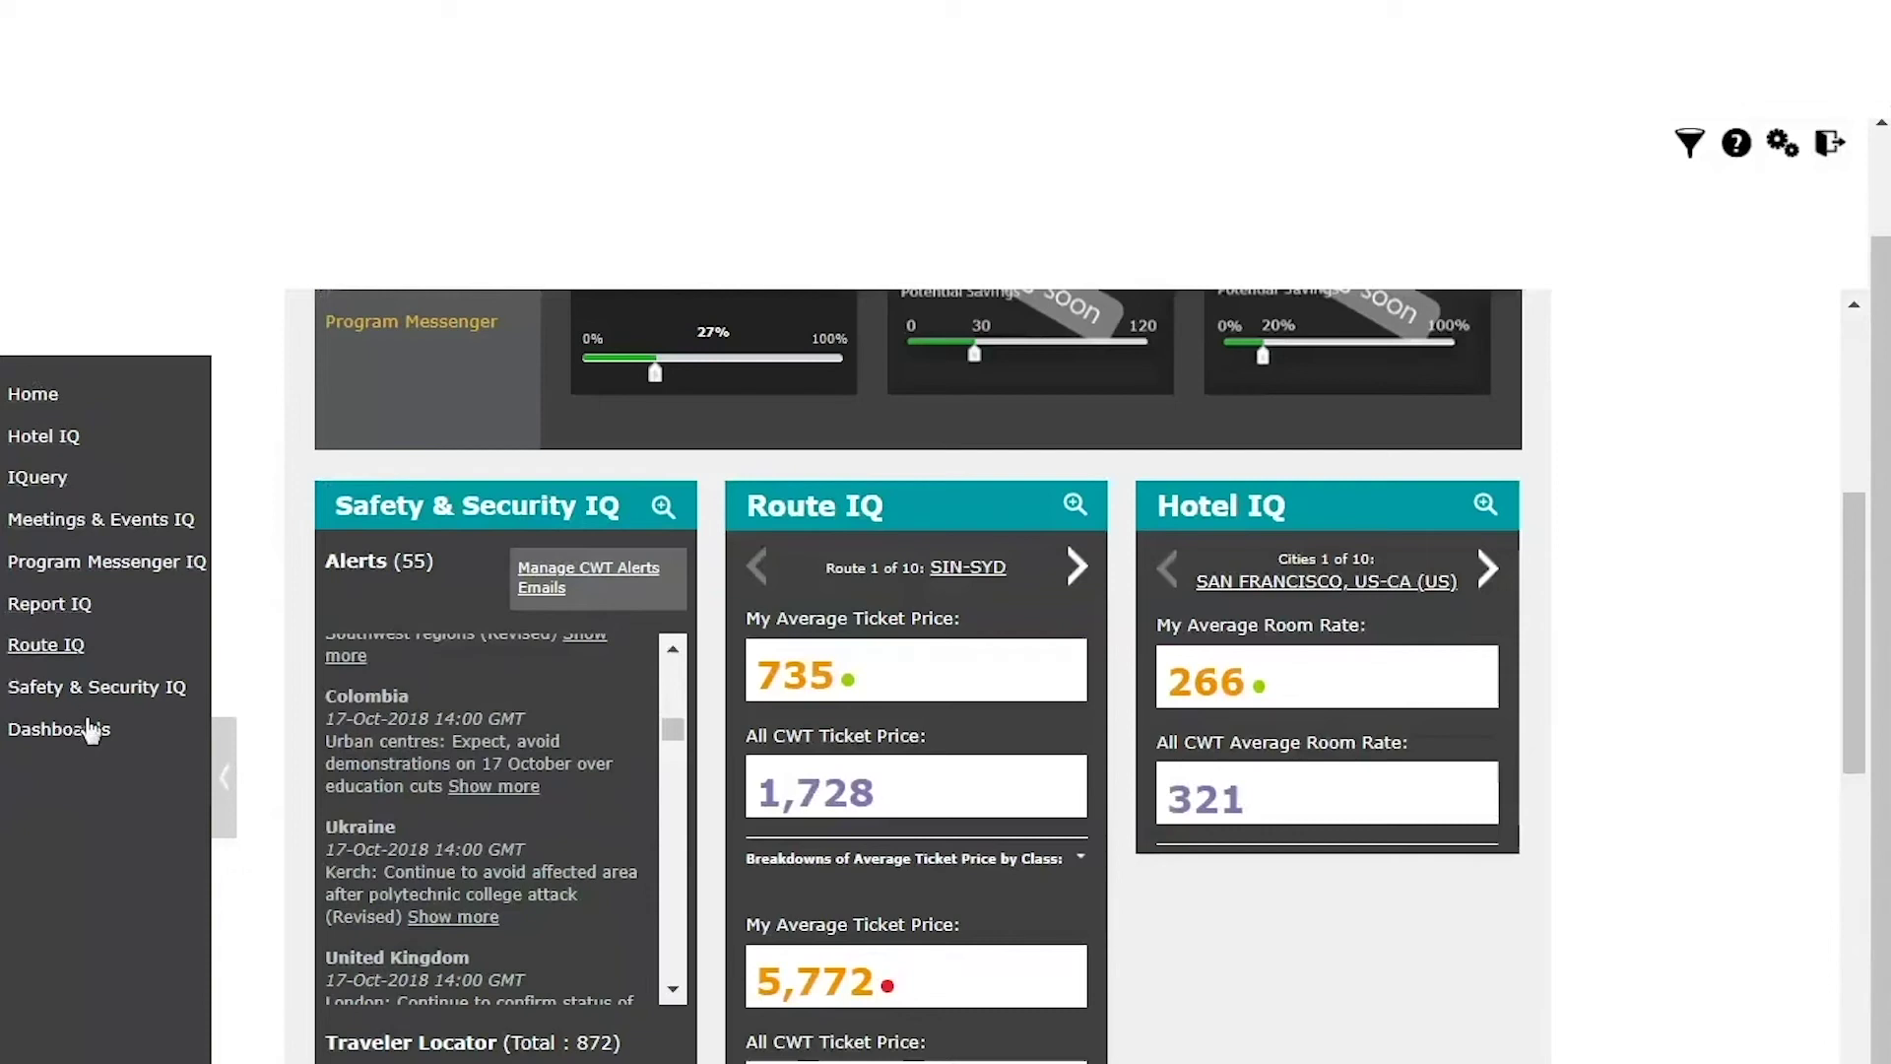
pyautogui.click(67, 605)
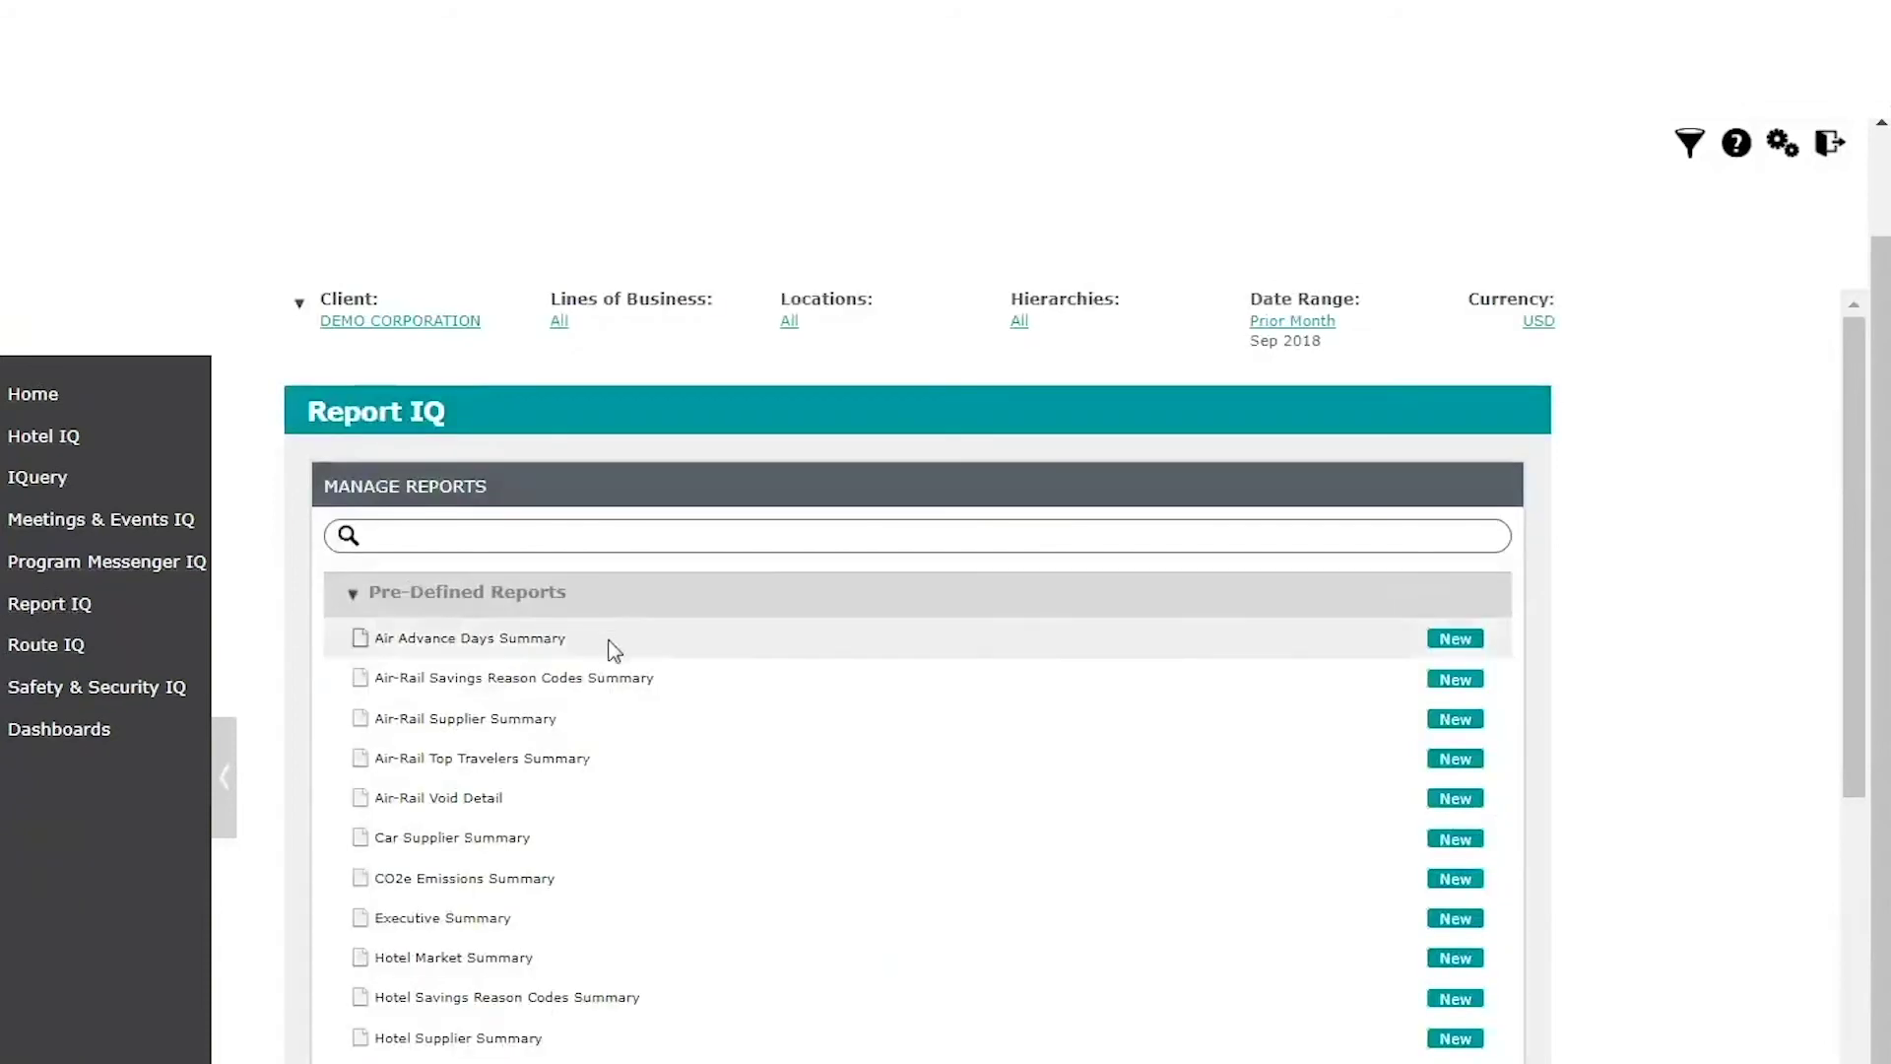
pyautogui.scroll(-5, 612, 650)
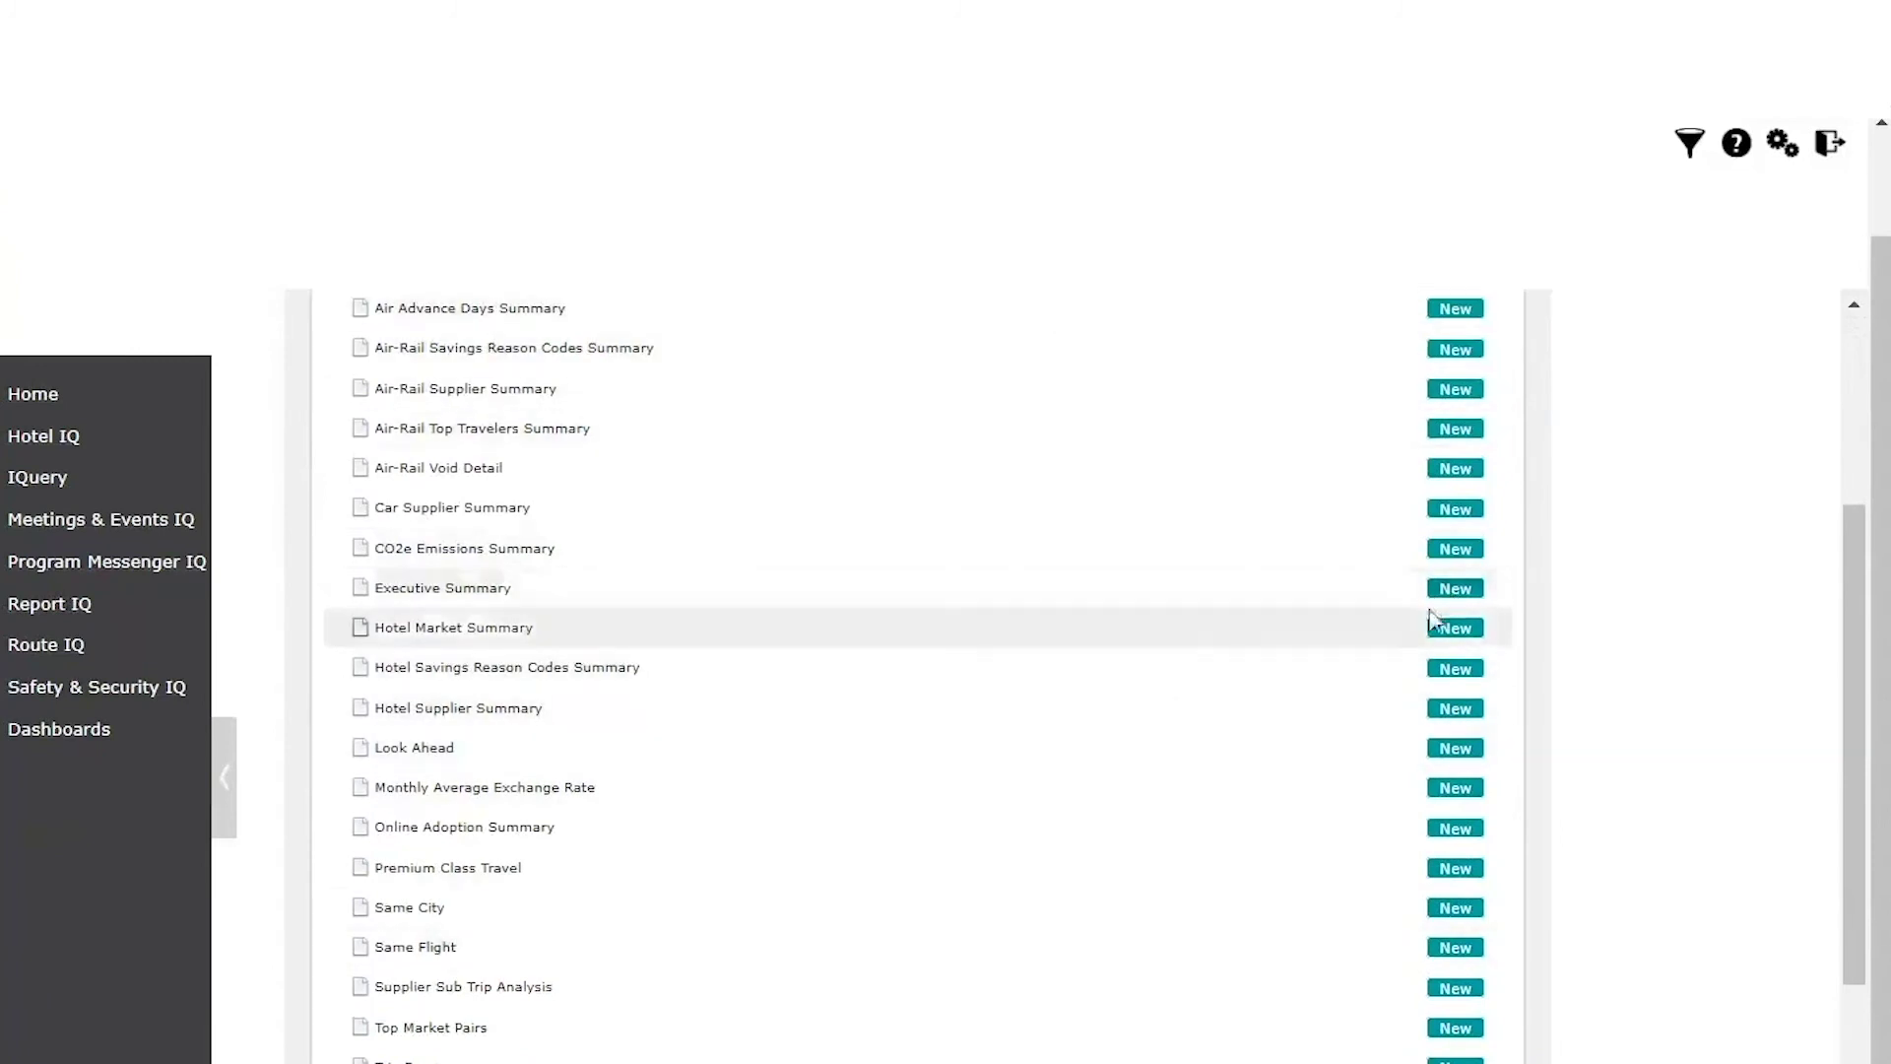
pyautogui.scroll(-2, 1445, 601)
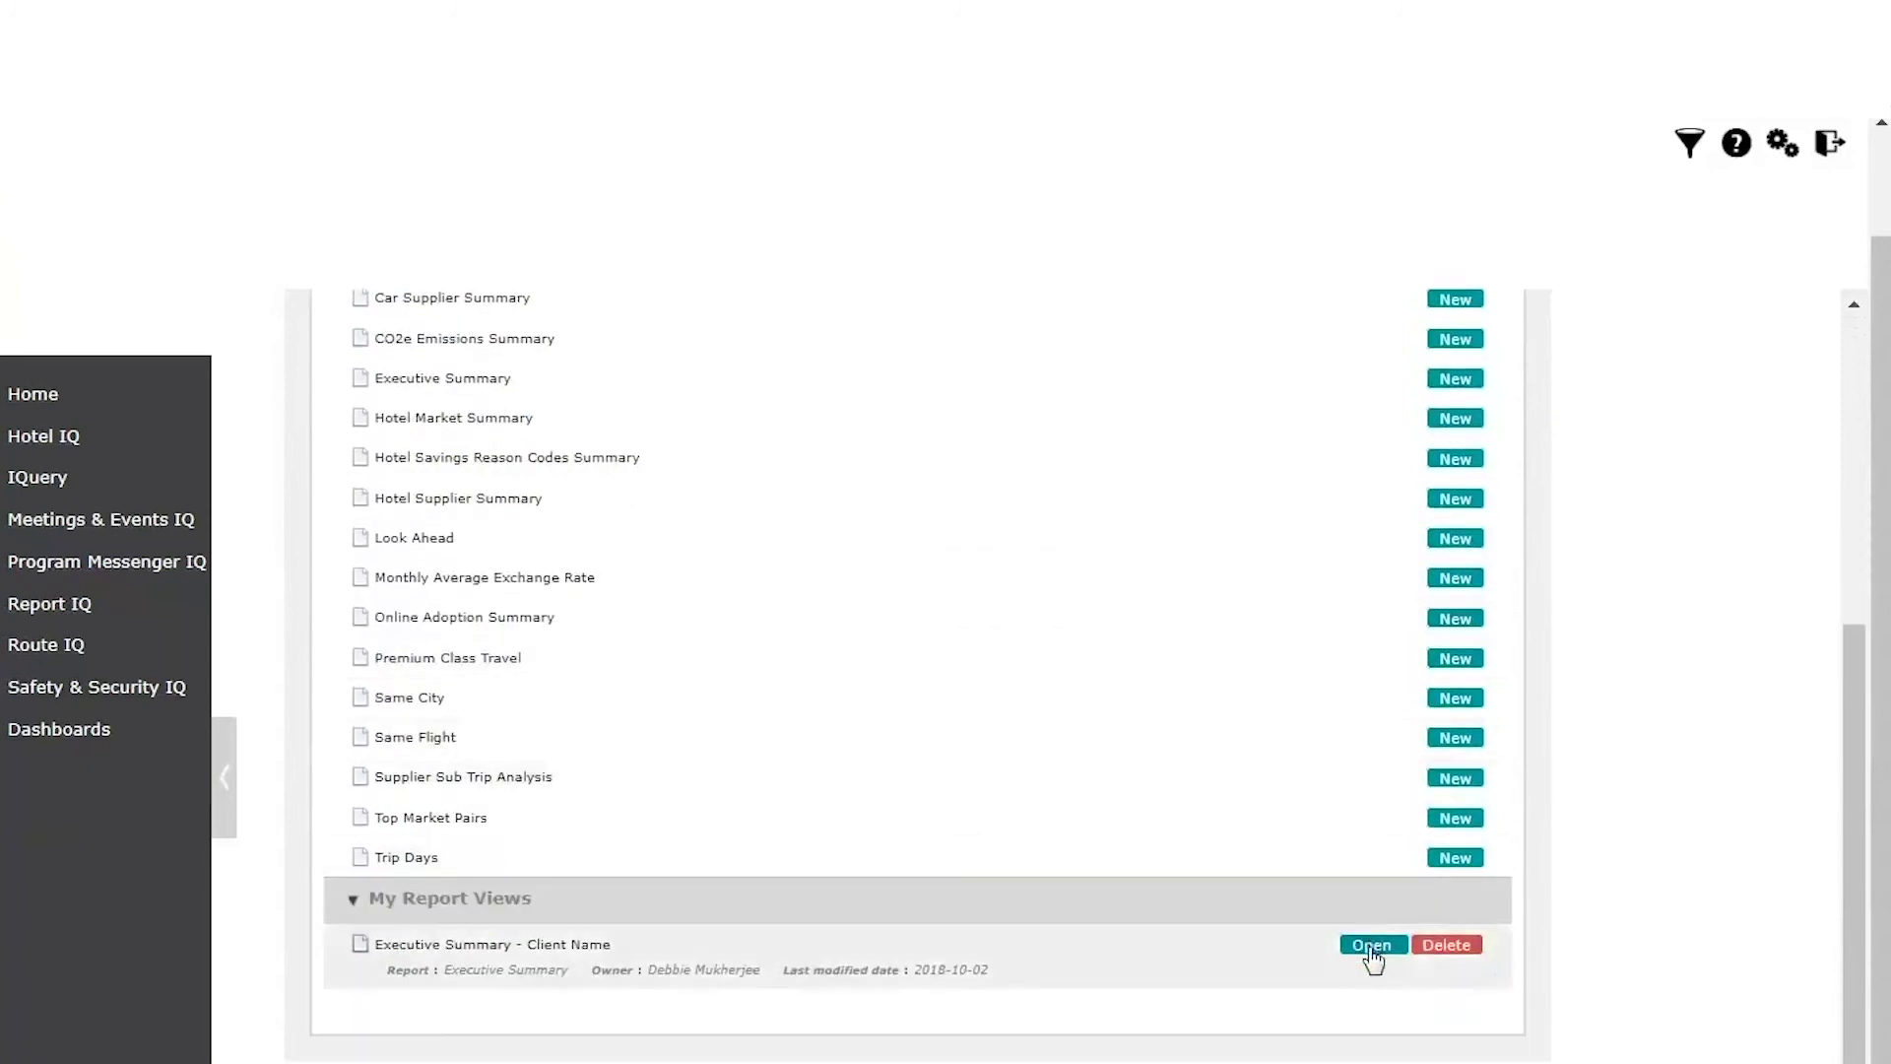
# Step: View the saved Executive Summary - Client Name report's filters, then go back to Manage Reports
pyautogui.click(1370, 945)
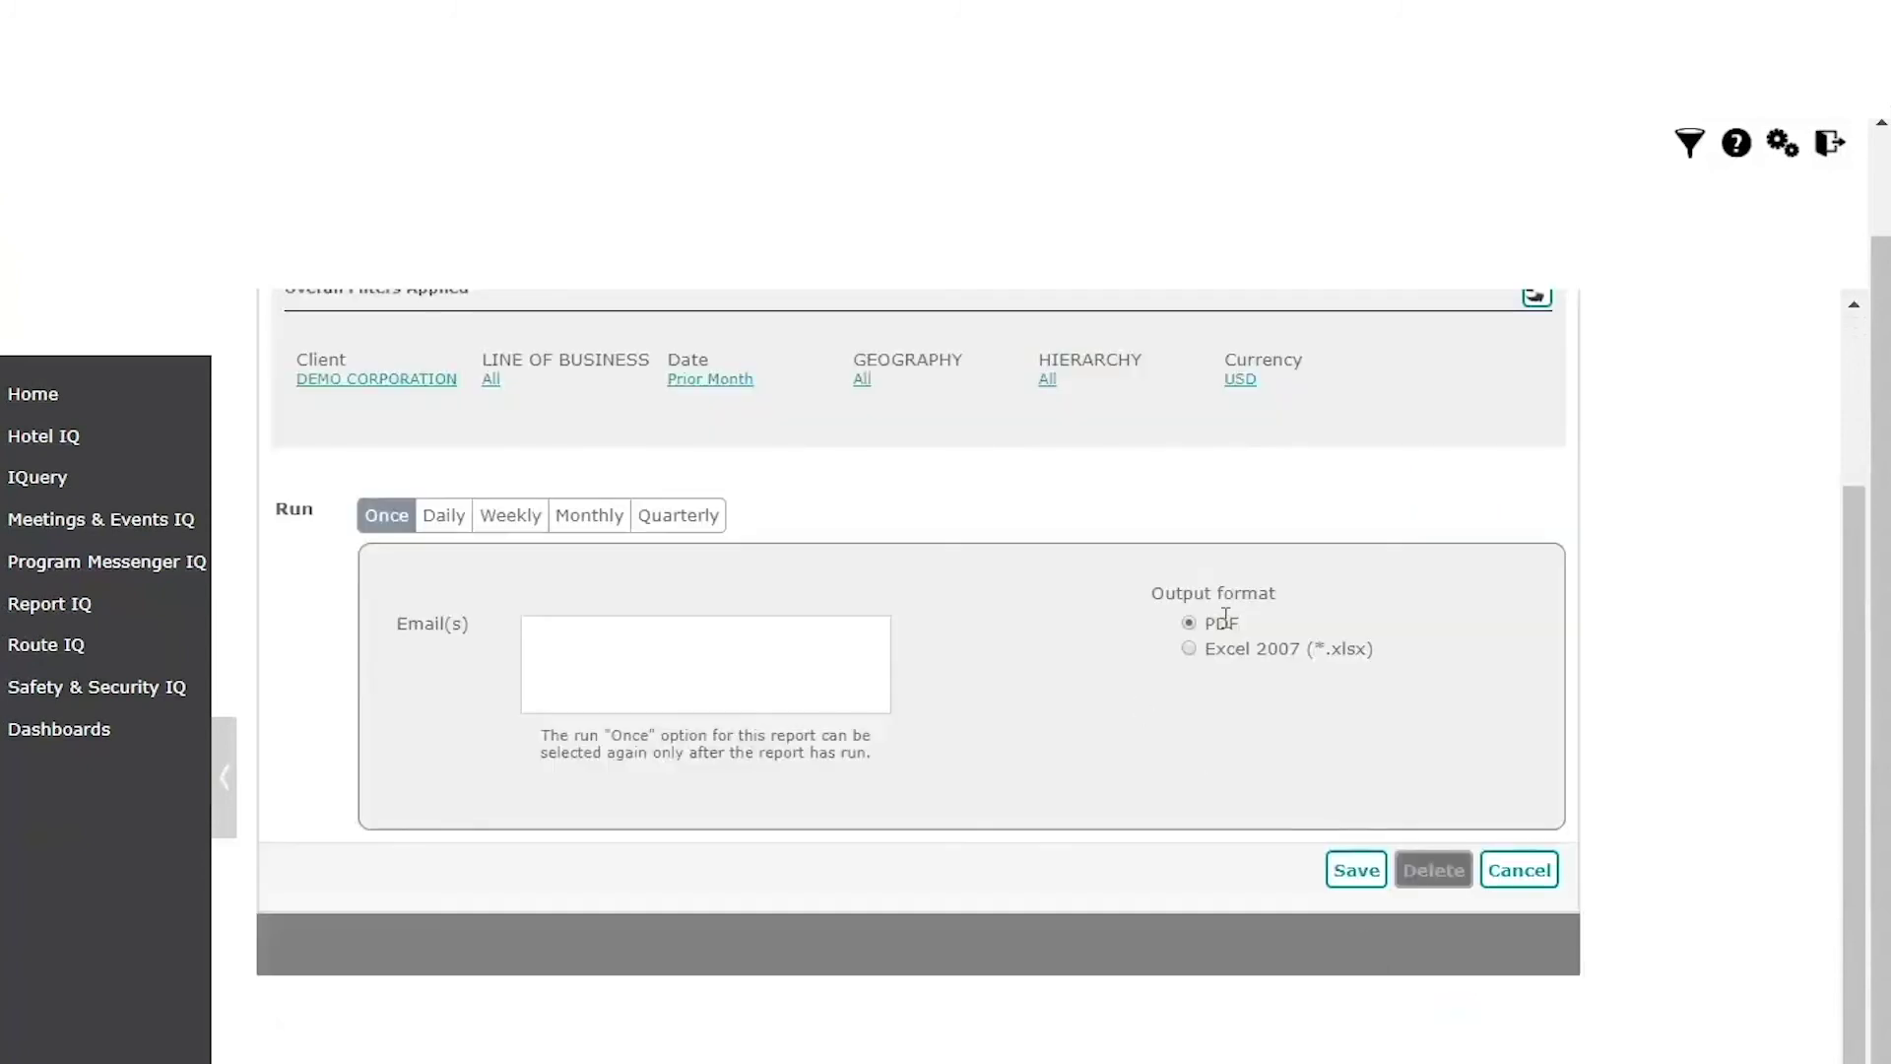
pyautogui.scroll(2, 1463, 528)
pyautogui.click(1472, 340)
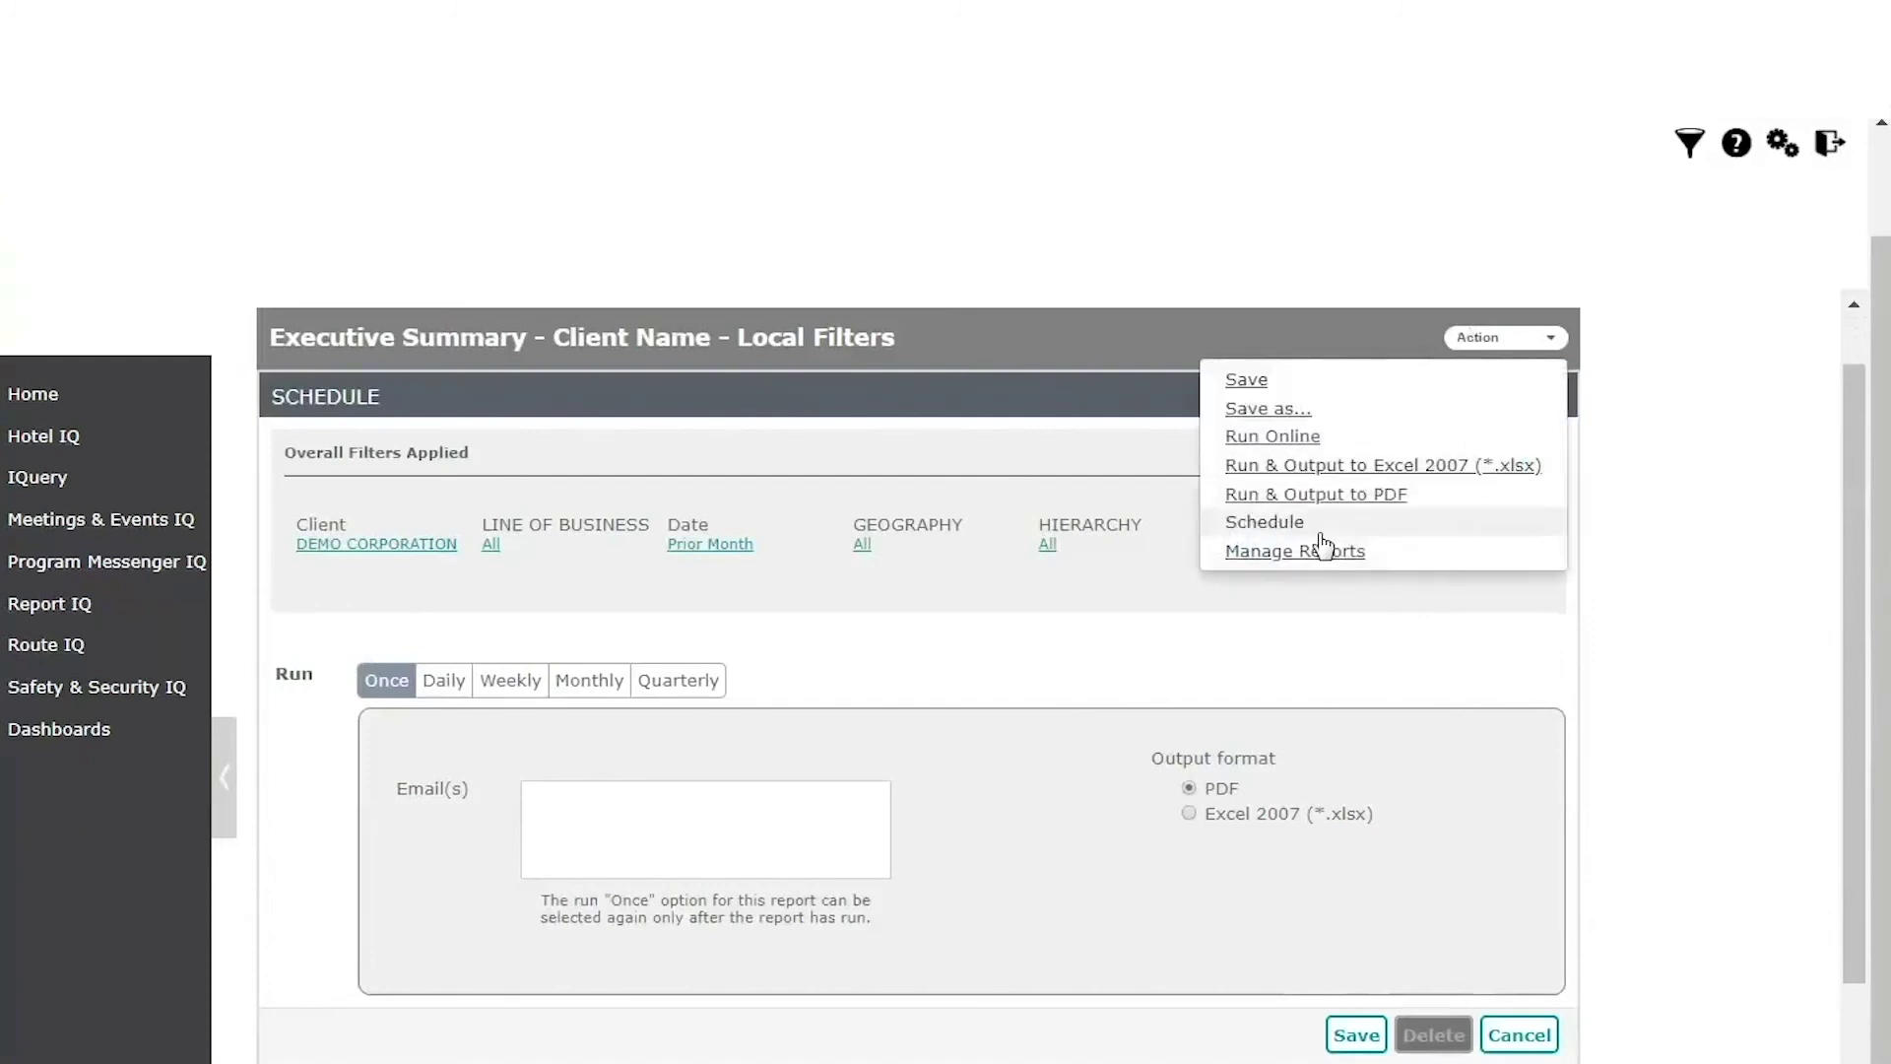
pyautogui.click(1311, 552)
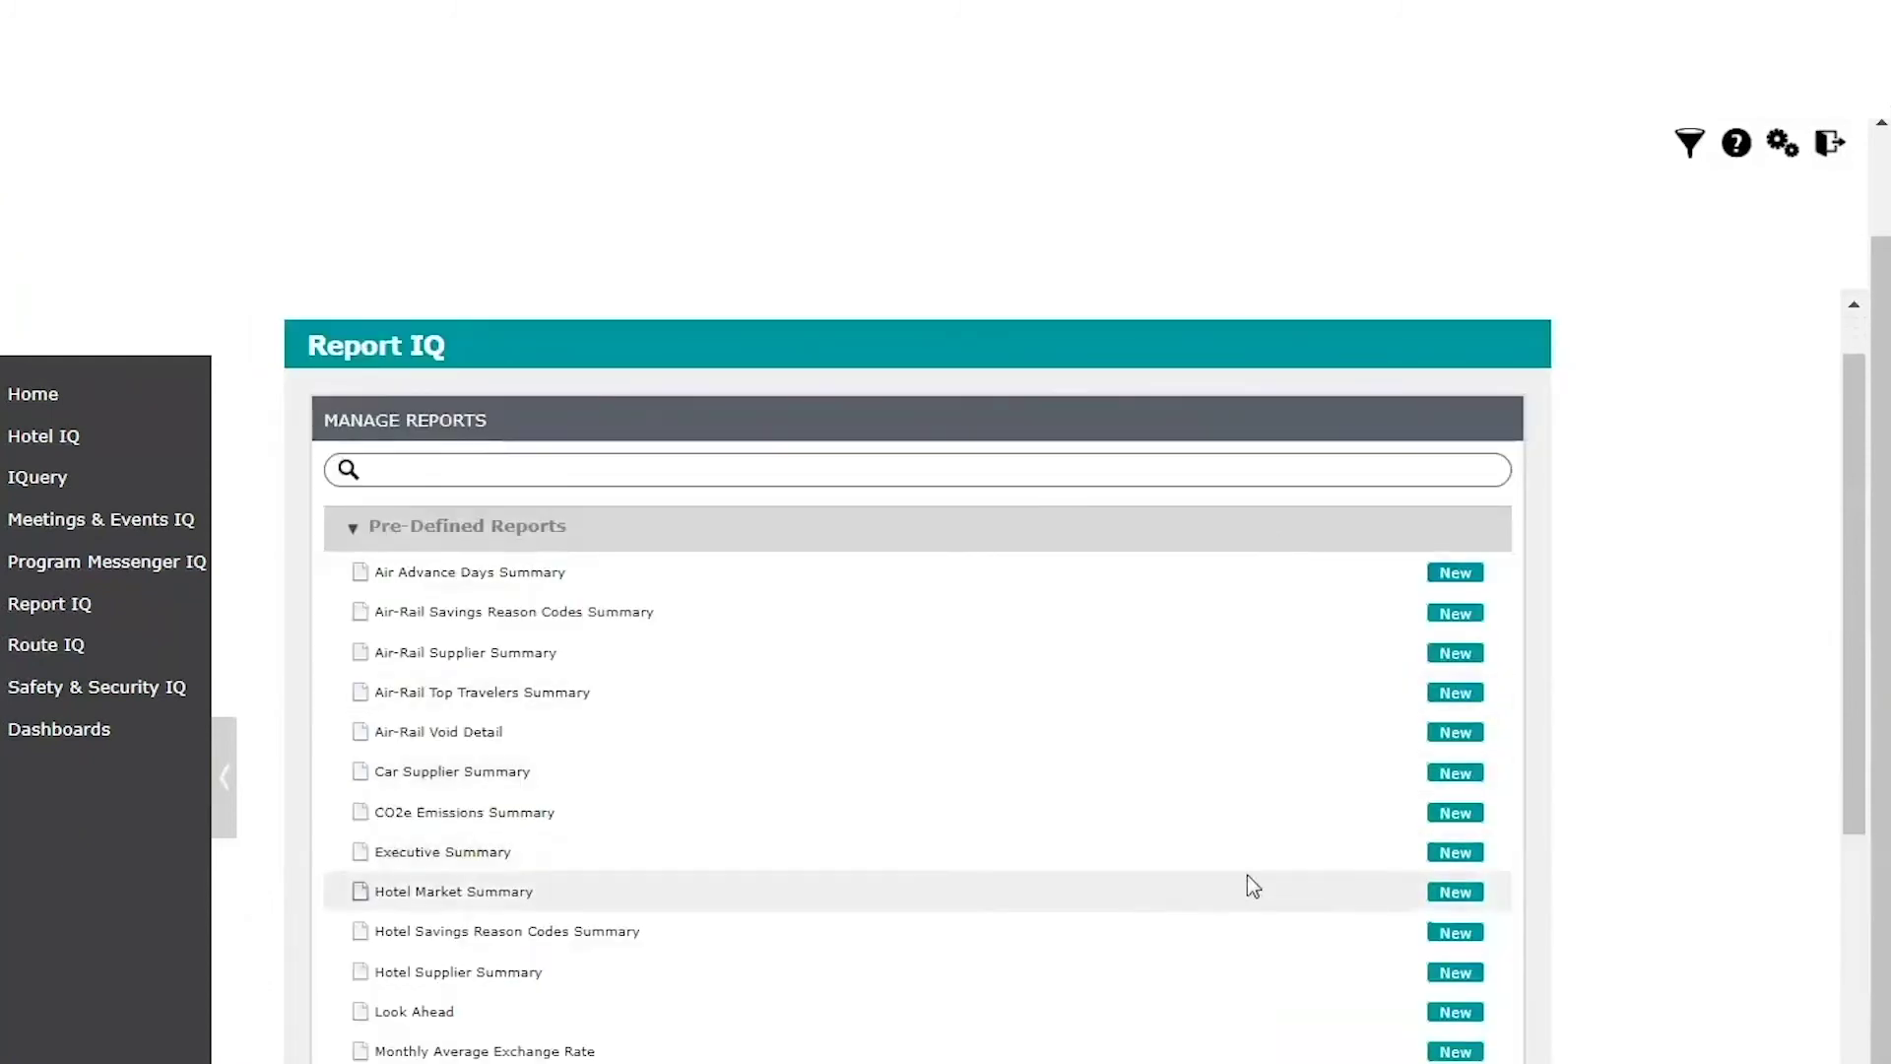
# Step: Start a new Executive Summary report, back out, and reopen the saved Client Name view
pyautogui.click(1466, 869)
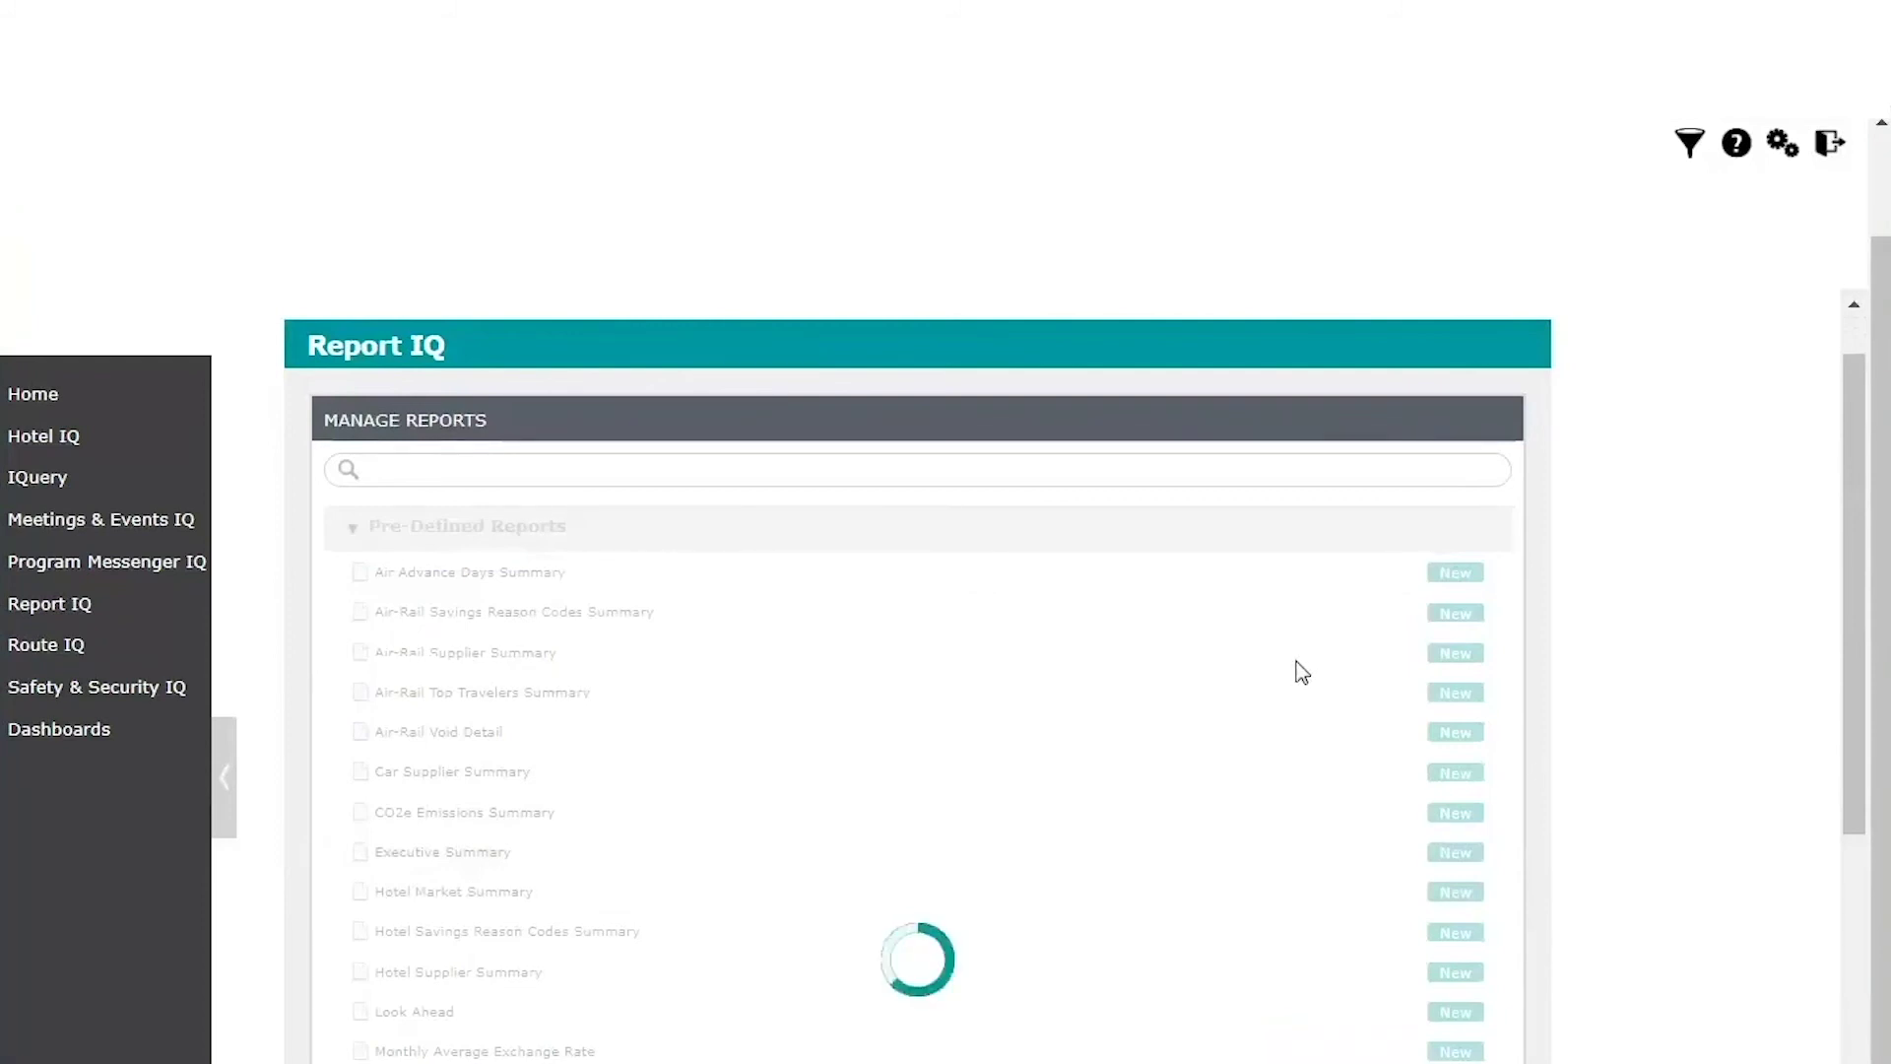
pyautogui.scroll(-5, 1296, 667)
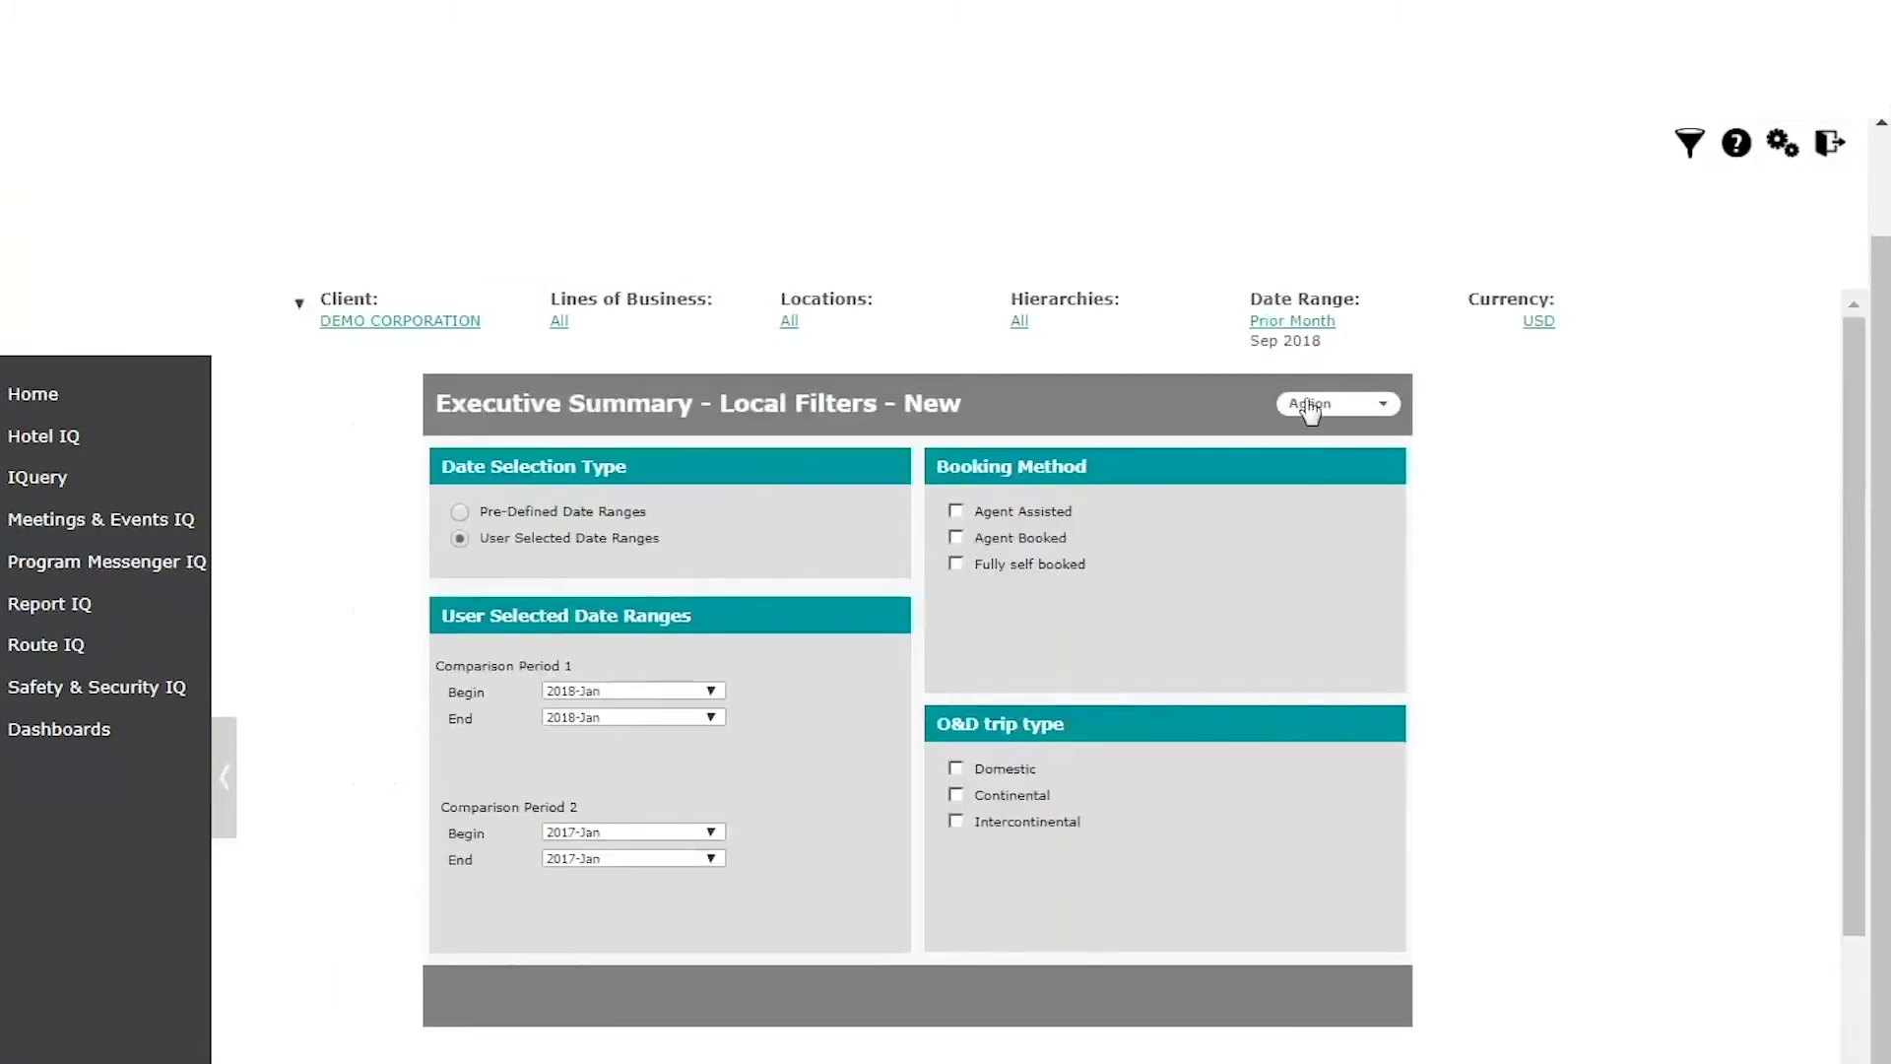
pyautogui.click(1315, 404)
pyautogui.click(1172, 560)
pyautogui.scroll(-5, 1191, 778)
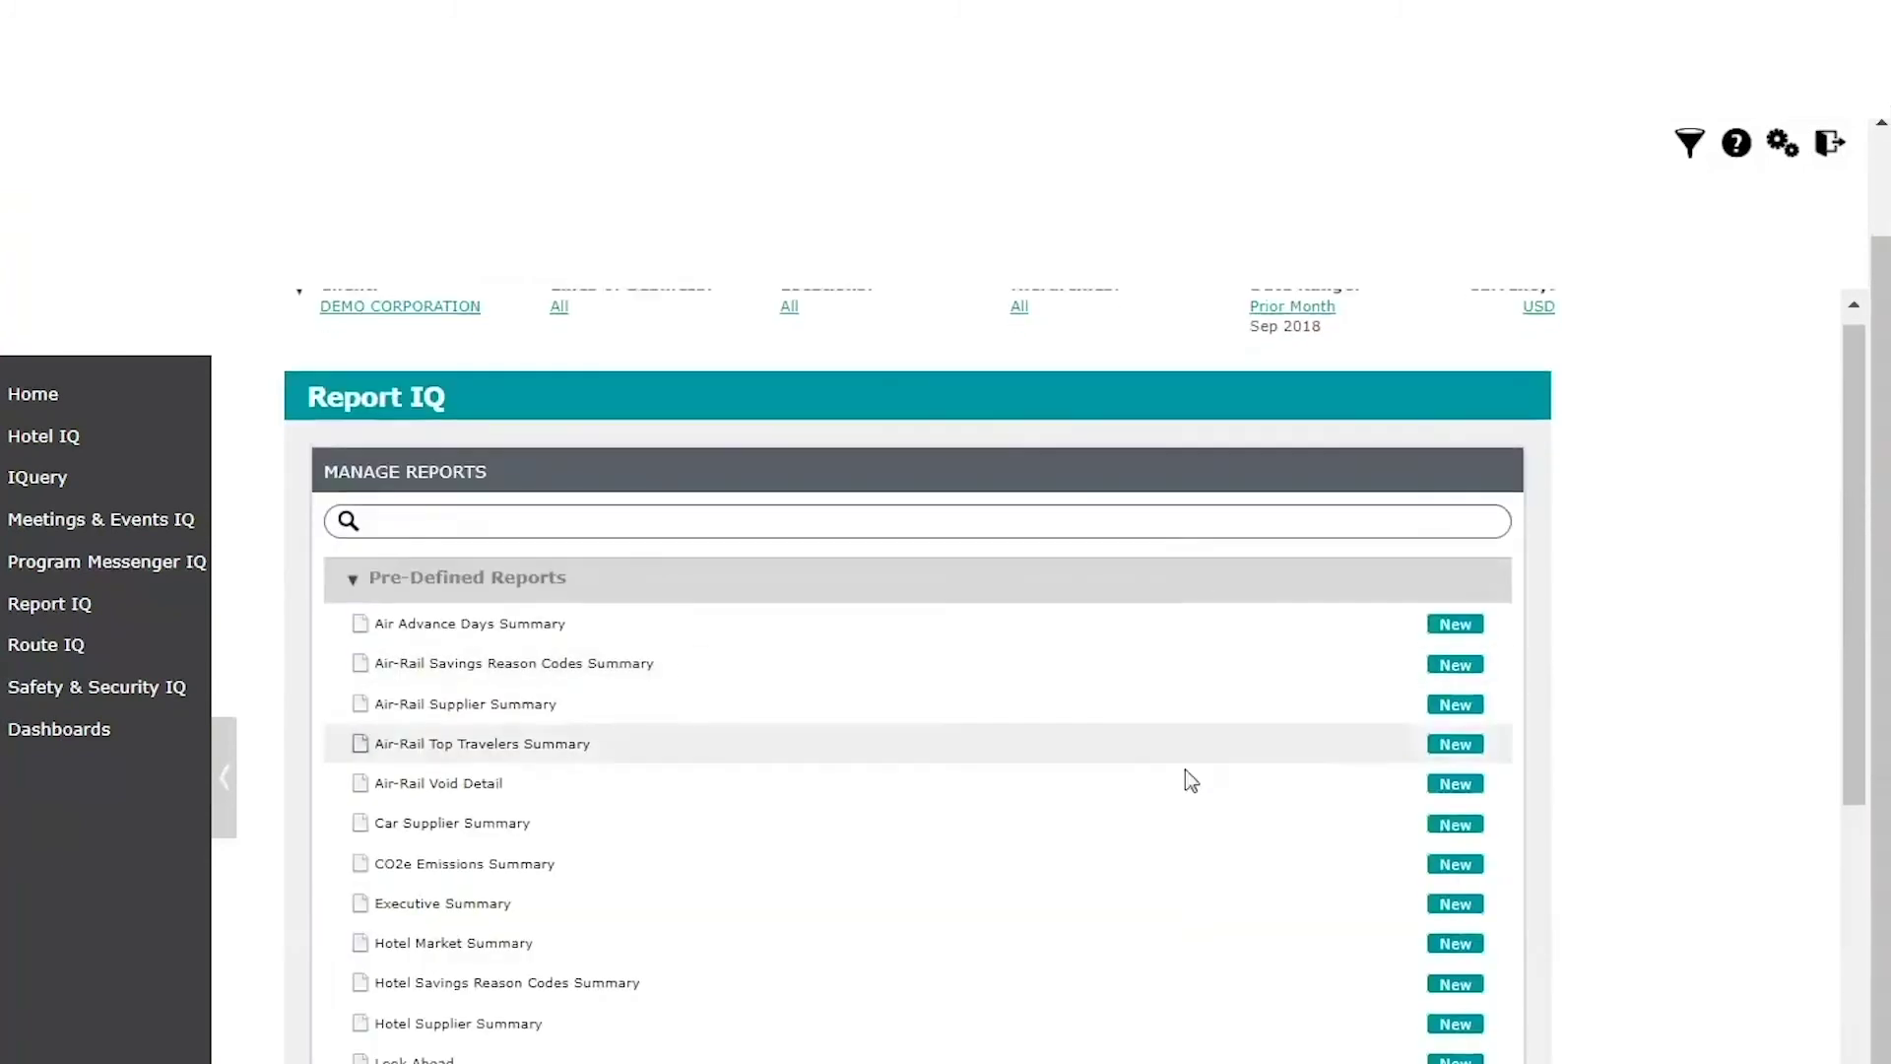
pyautogui.click(1369, 990)
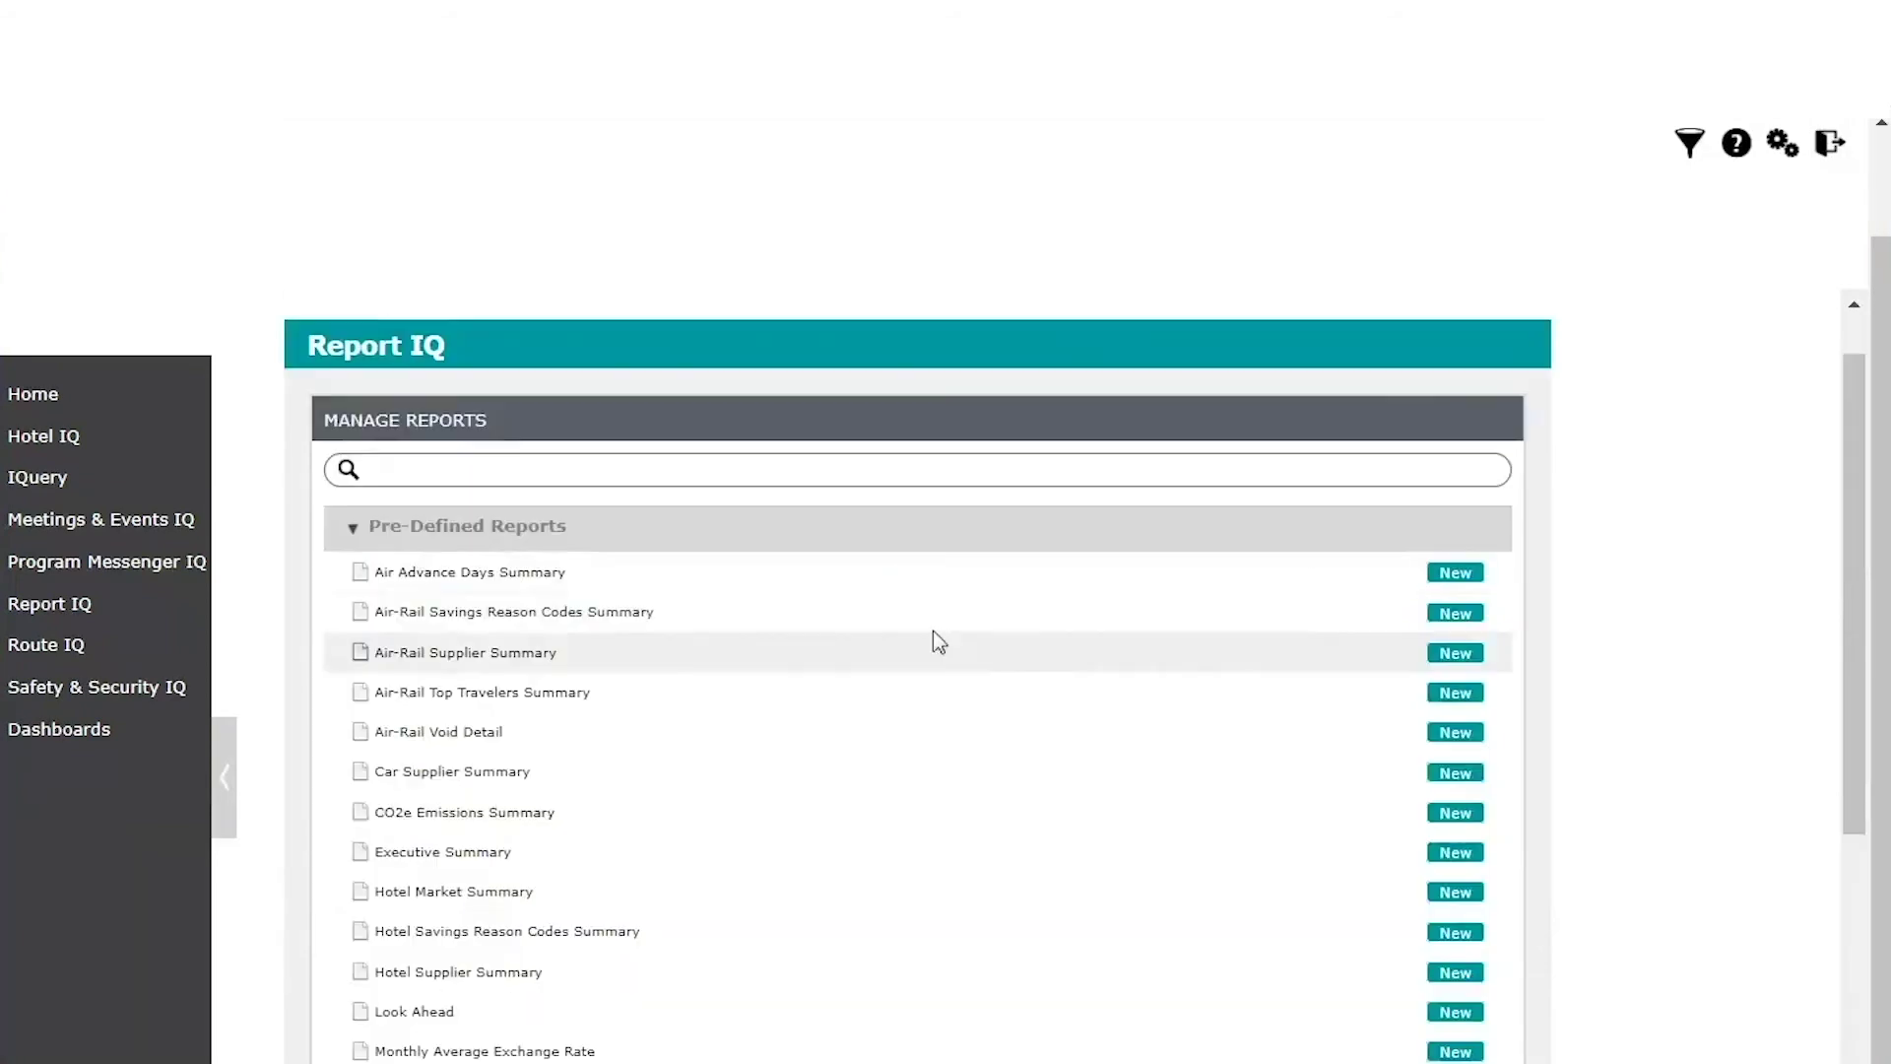
pyautogui.scroll(-2, 948, 652)
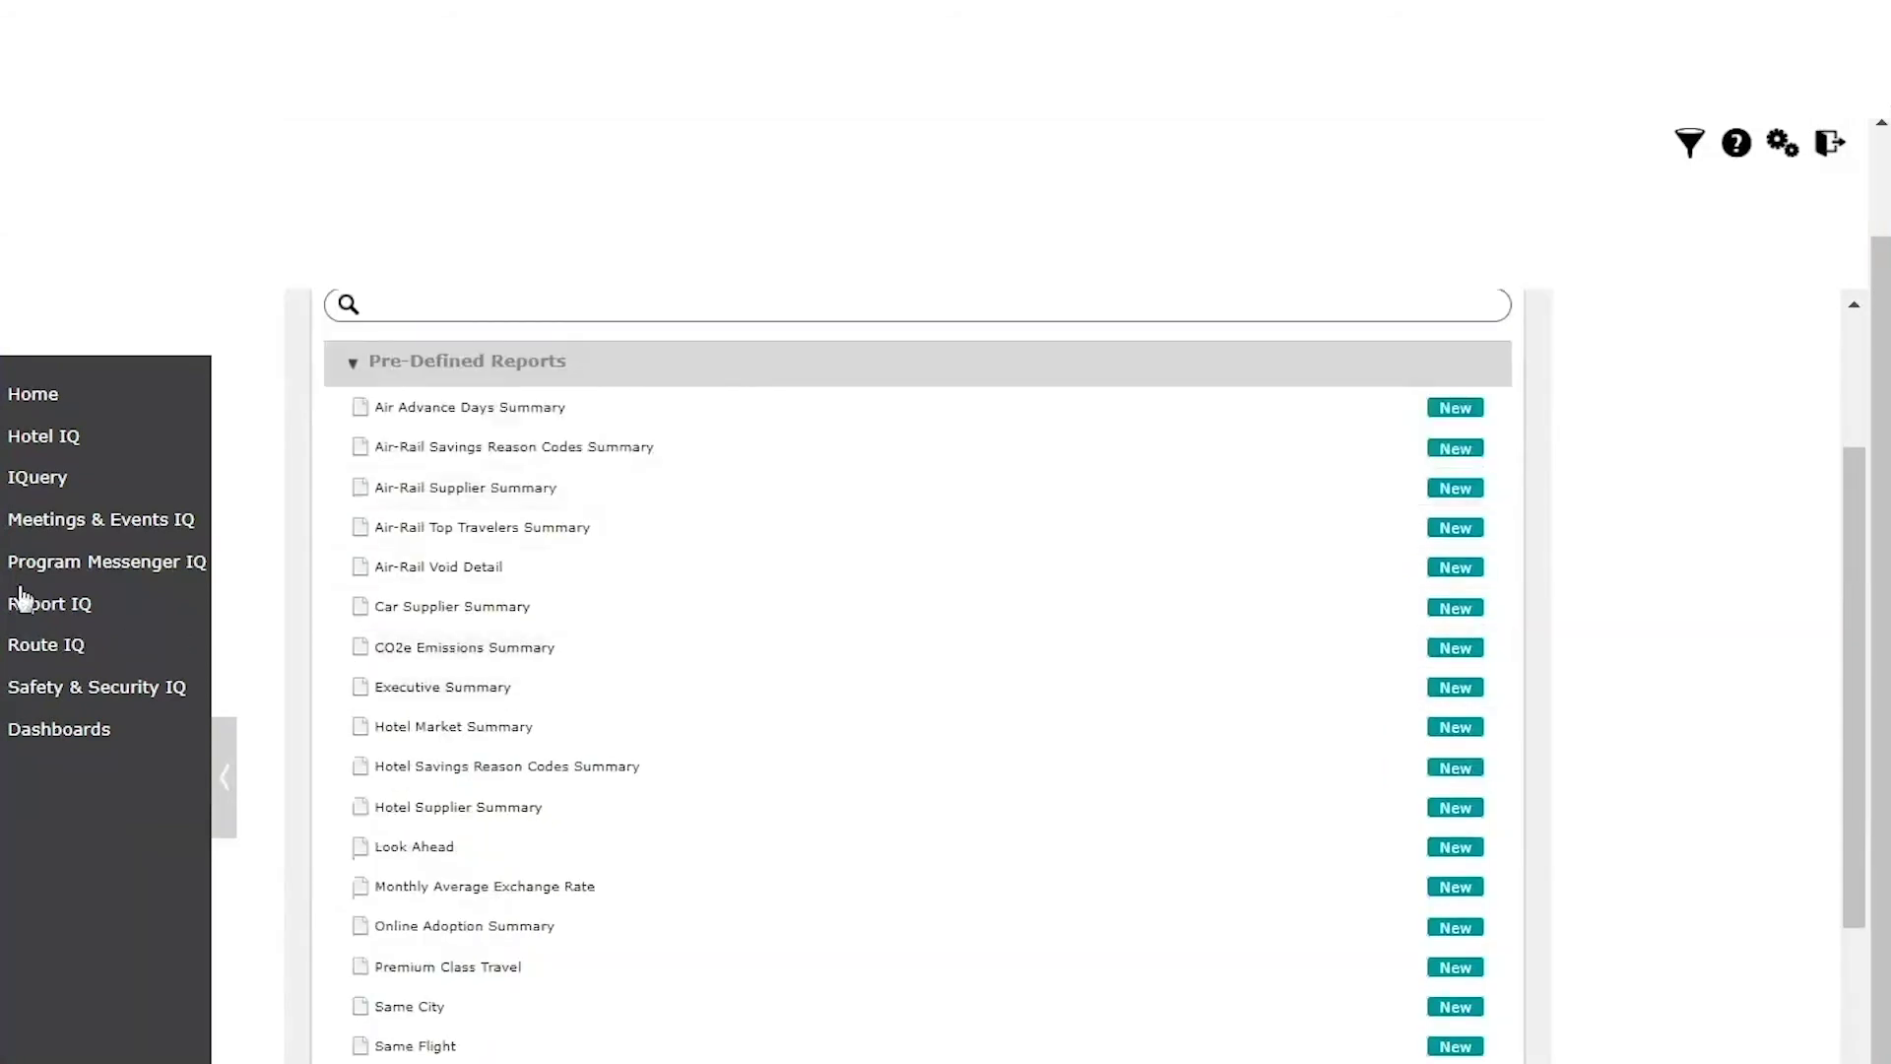
# Step: Open IQuery and browse catalogs like Executive Catalog and query templates like Air Travel
pyautogui.click(44, 478)
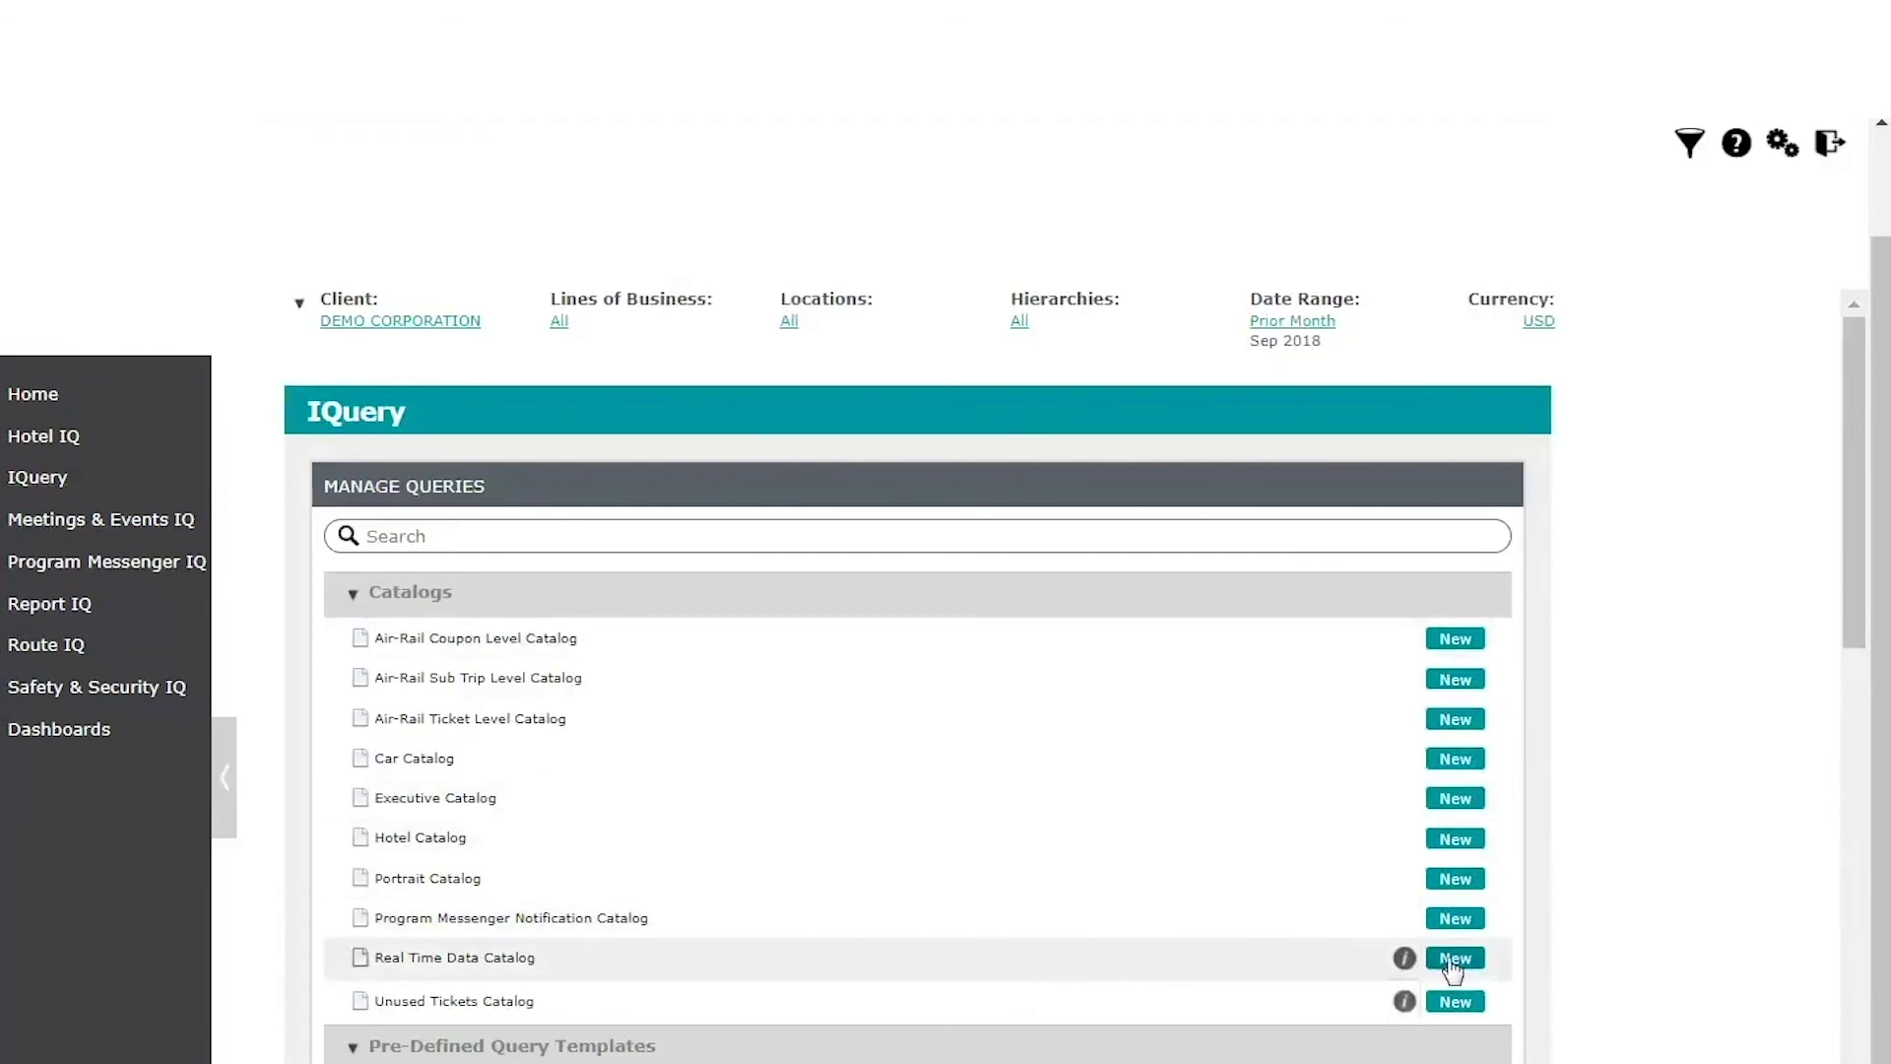
pyautogui.scroll(-2, 1098, 983)
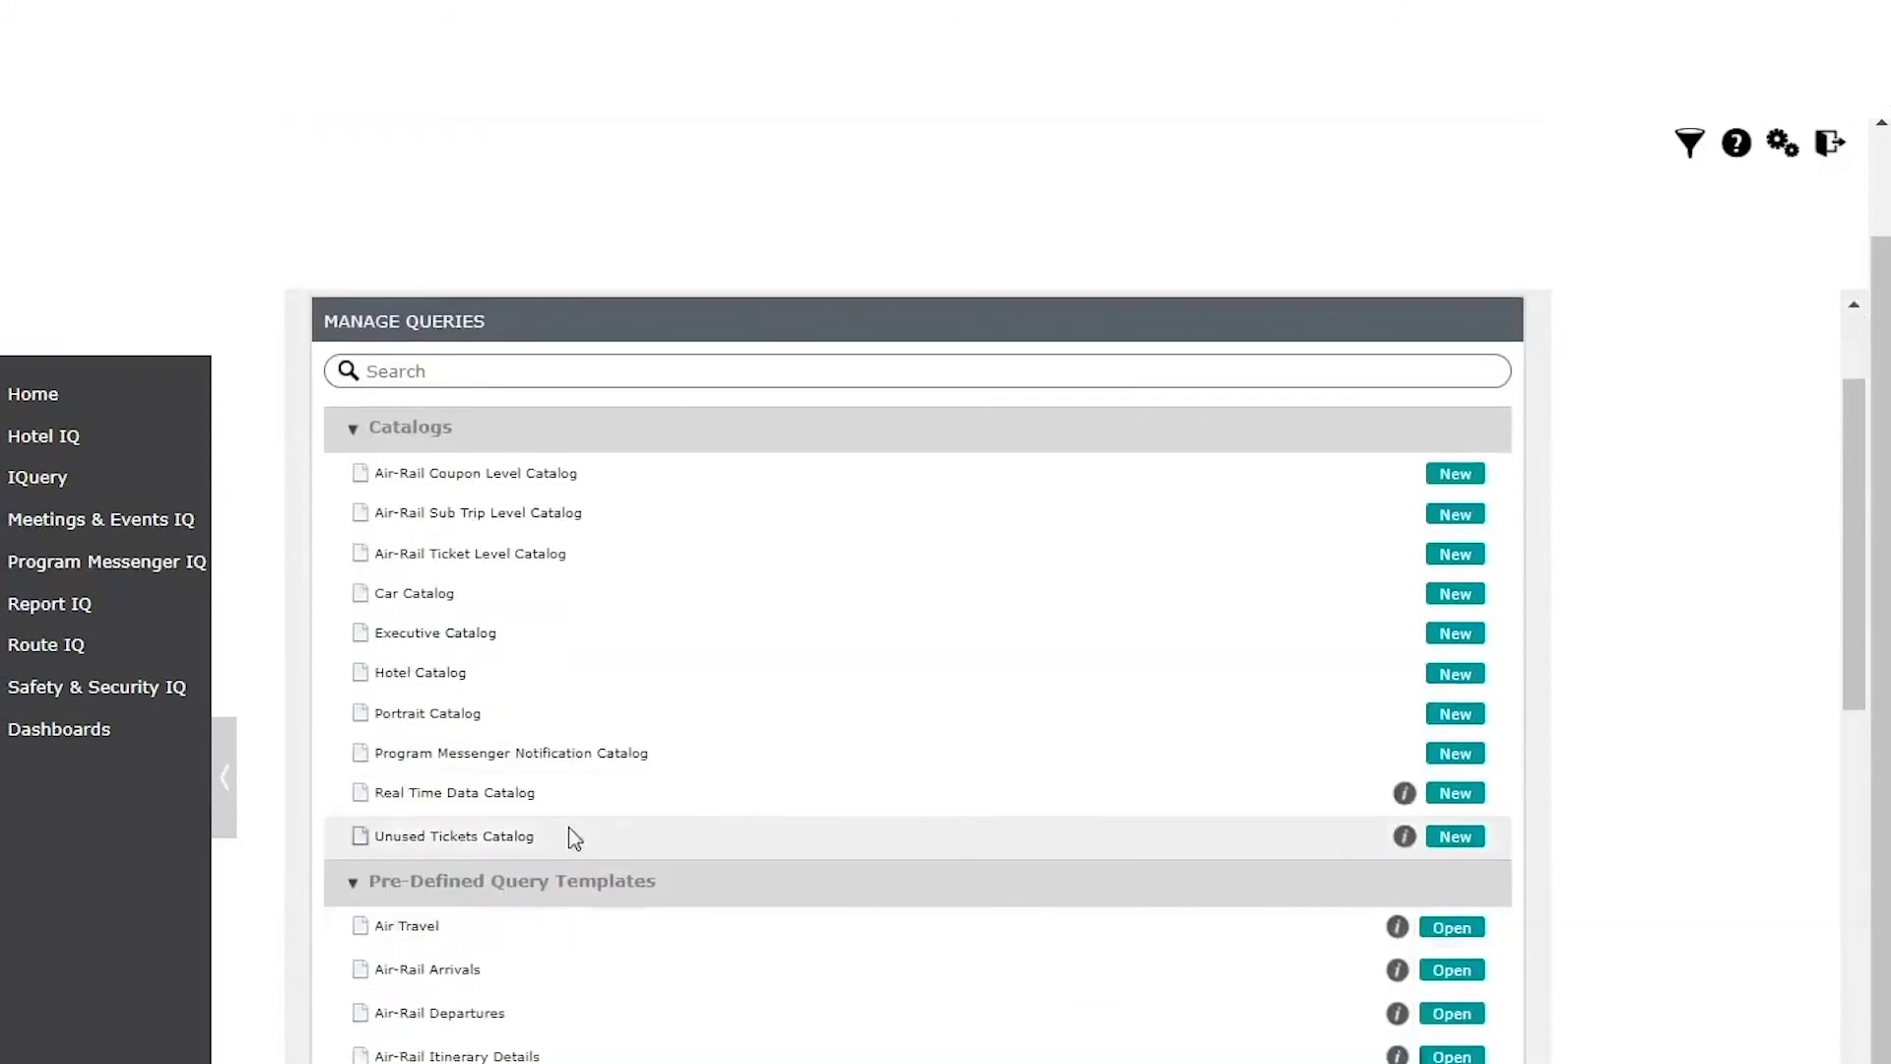
pyautogui.scroll(-2, 571, 946)
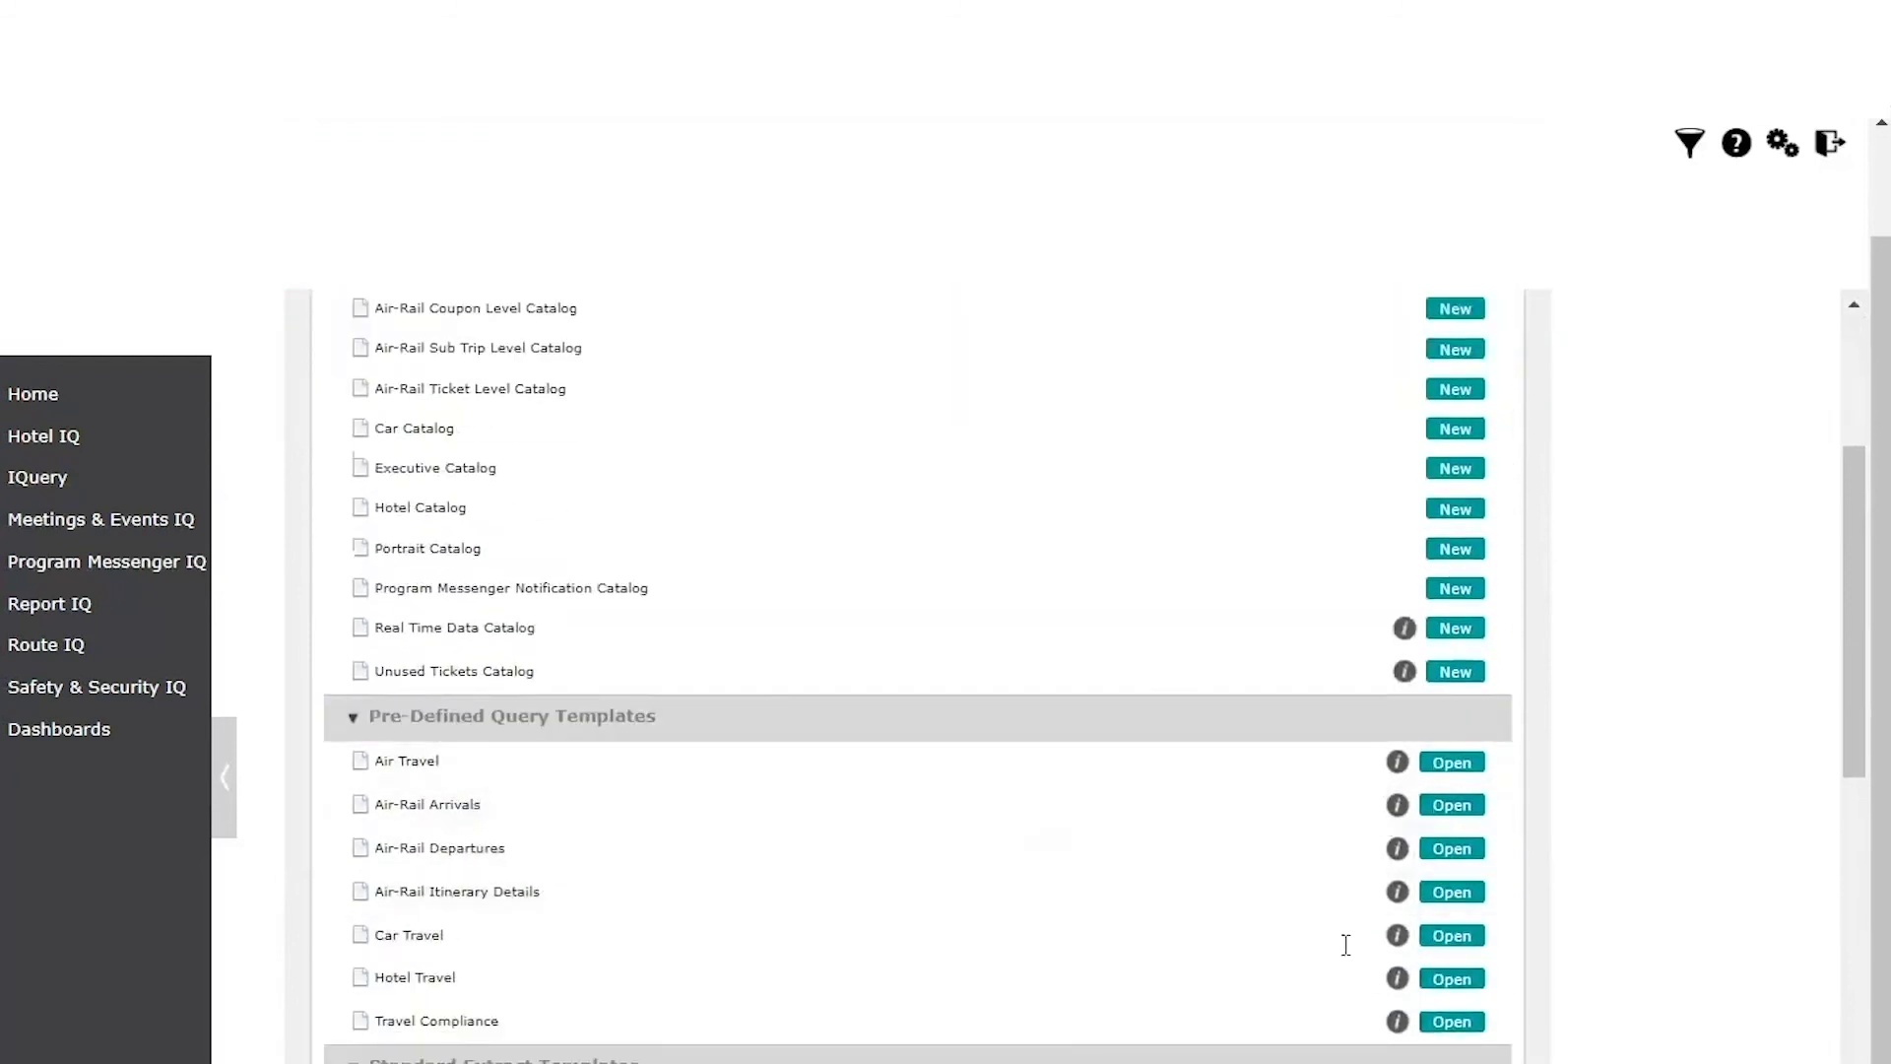
pyautogui.scroll(-1, 1055, 1044)
pyautogui.scroll(3, 1158, 803)
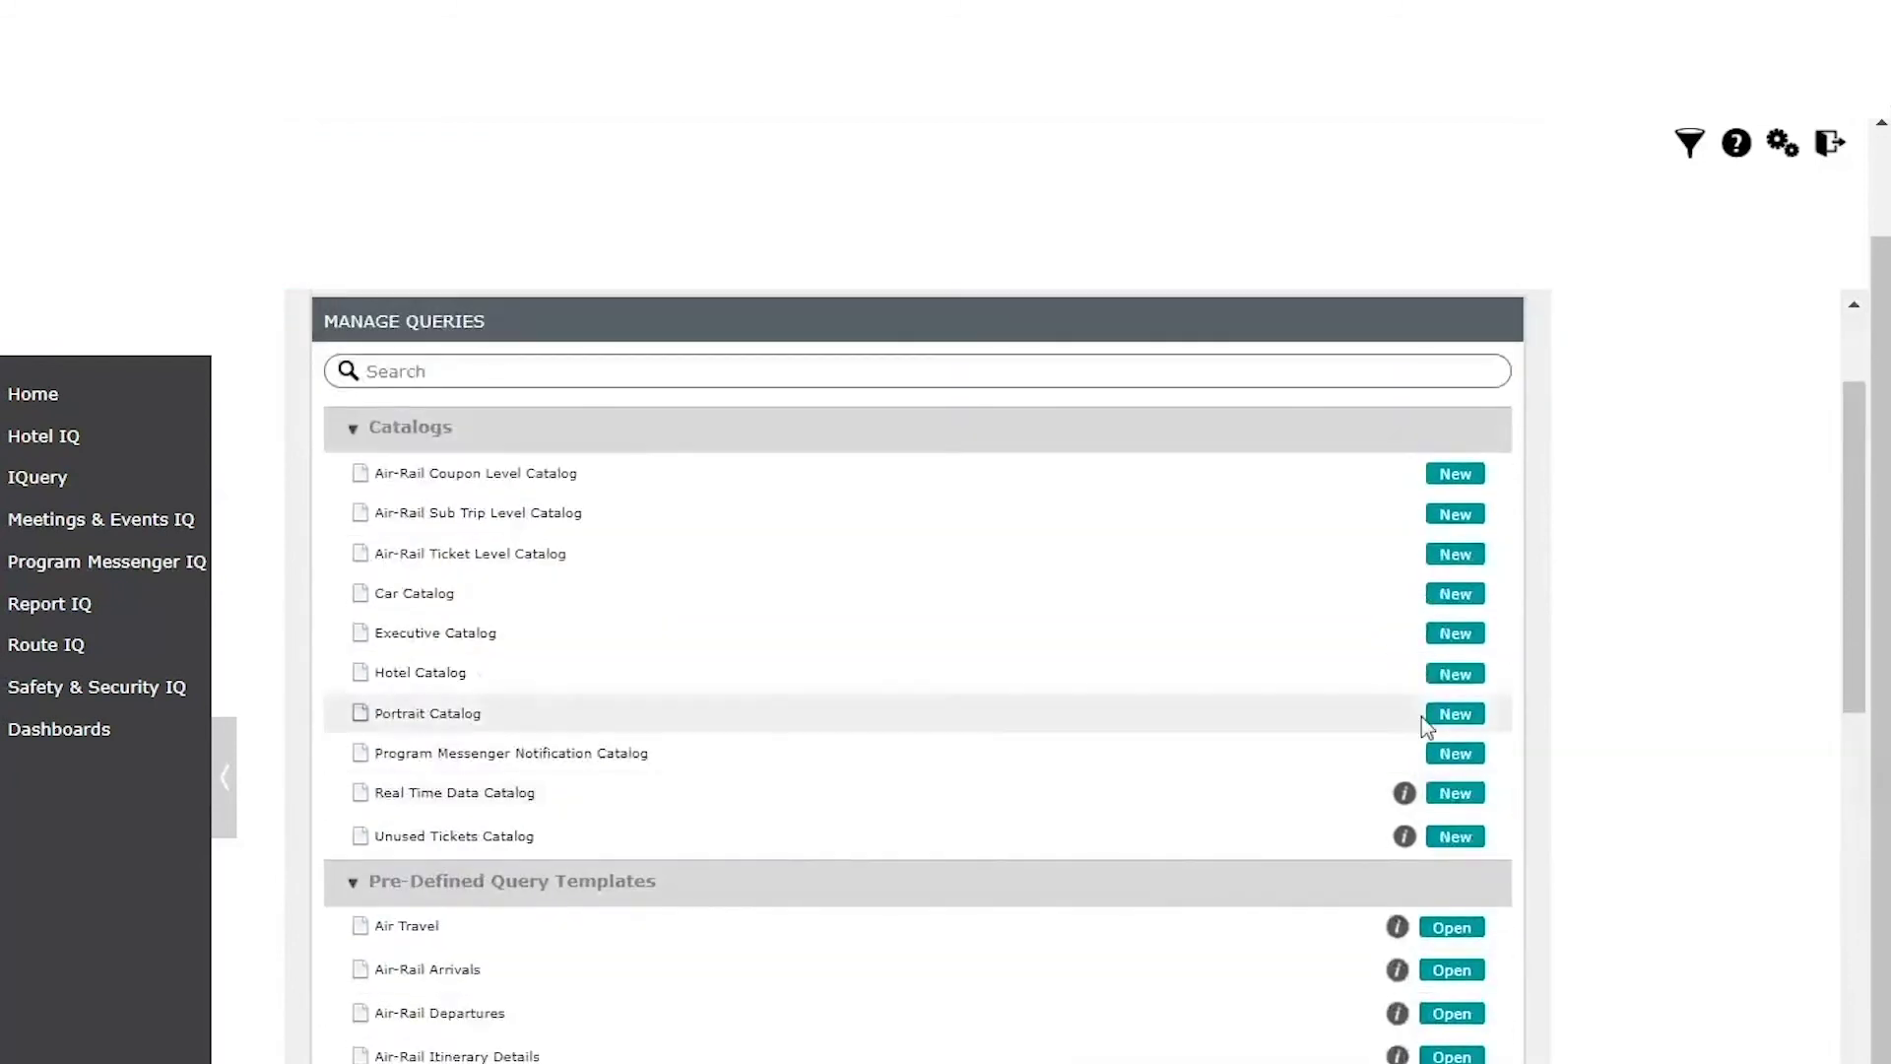
# Step: Start a new Real Time Data Catalog query with Account Number, Air Missed Savings and Booking Date
pyautogui.click(1455, 793)
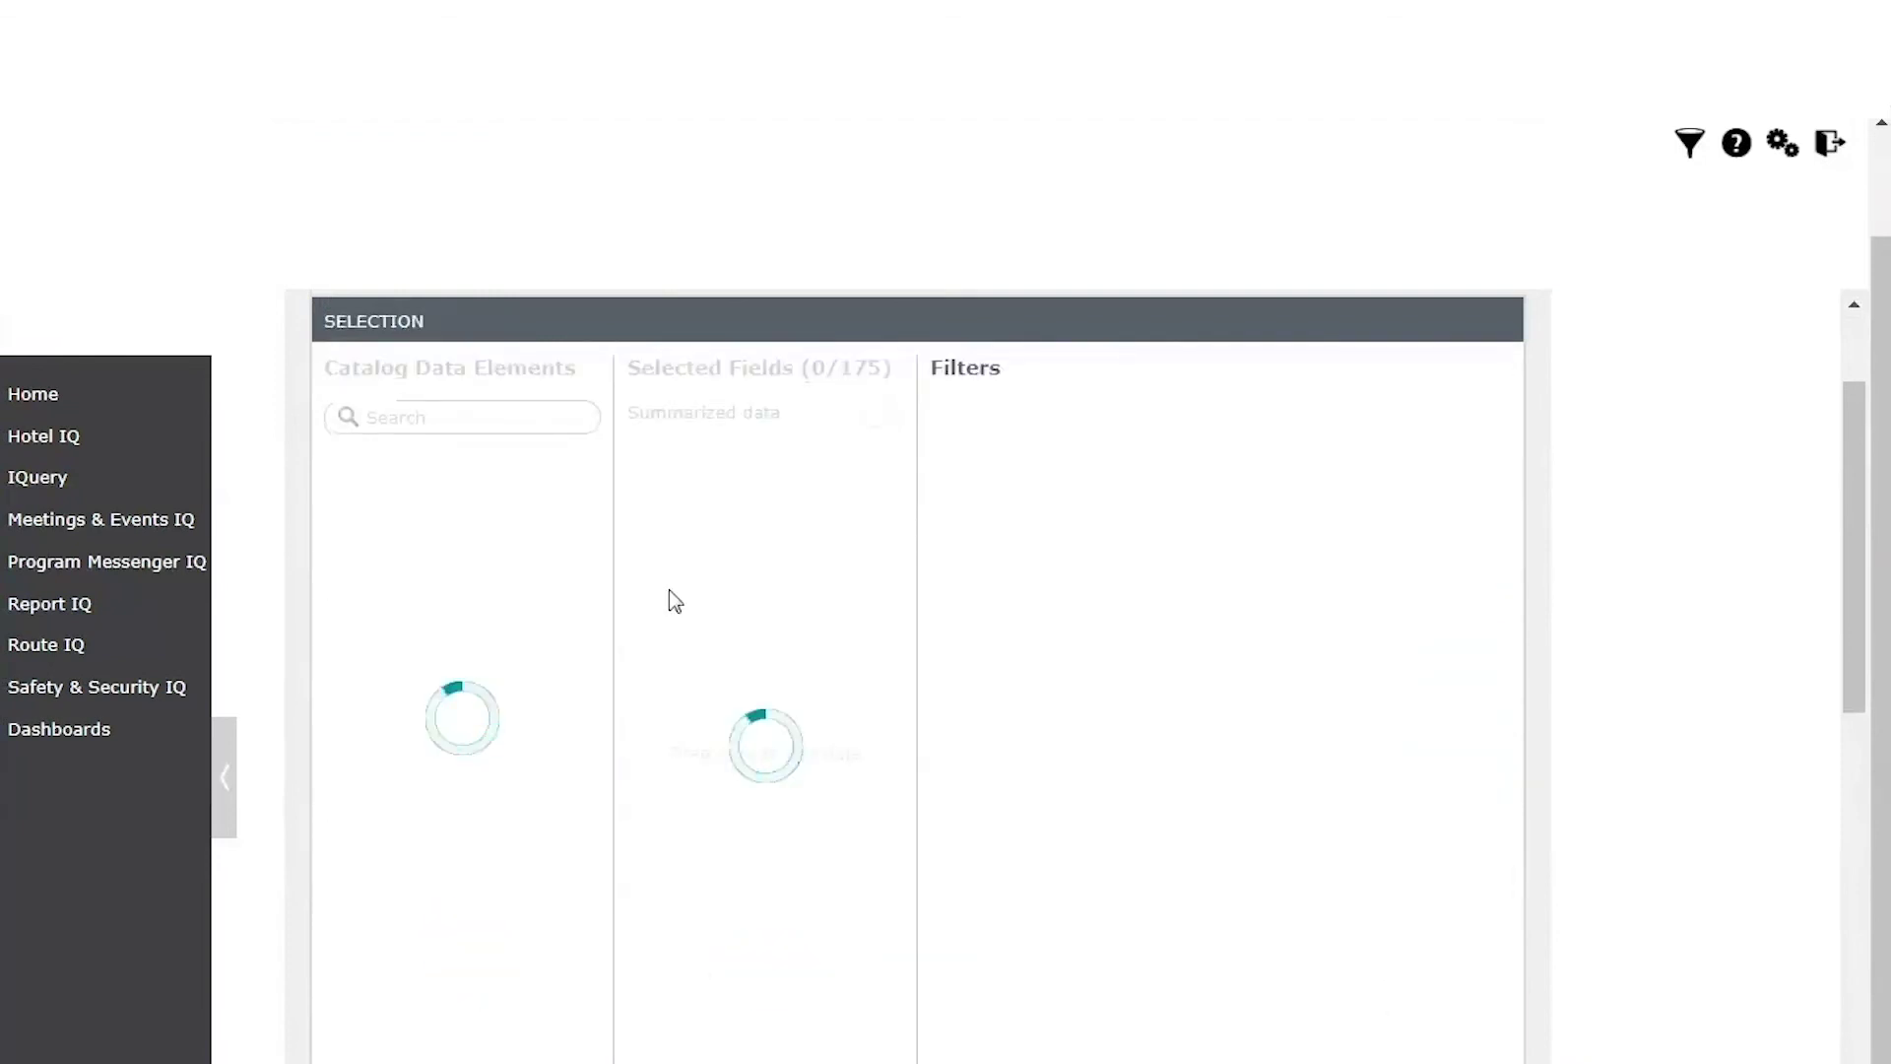
pyautogui.moveTo(410, 475); pyautogui.dragTo(758, 556)
pyautogui.moveTo(388, 515); pyautogui.dragTo(713, 638)
pyautogui.moveTo(411, 1029); pyautogui.dragTo(693, 891)
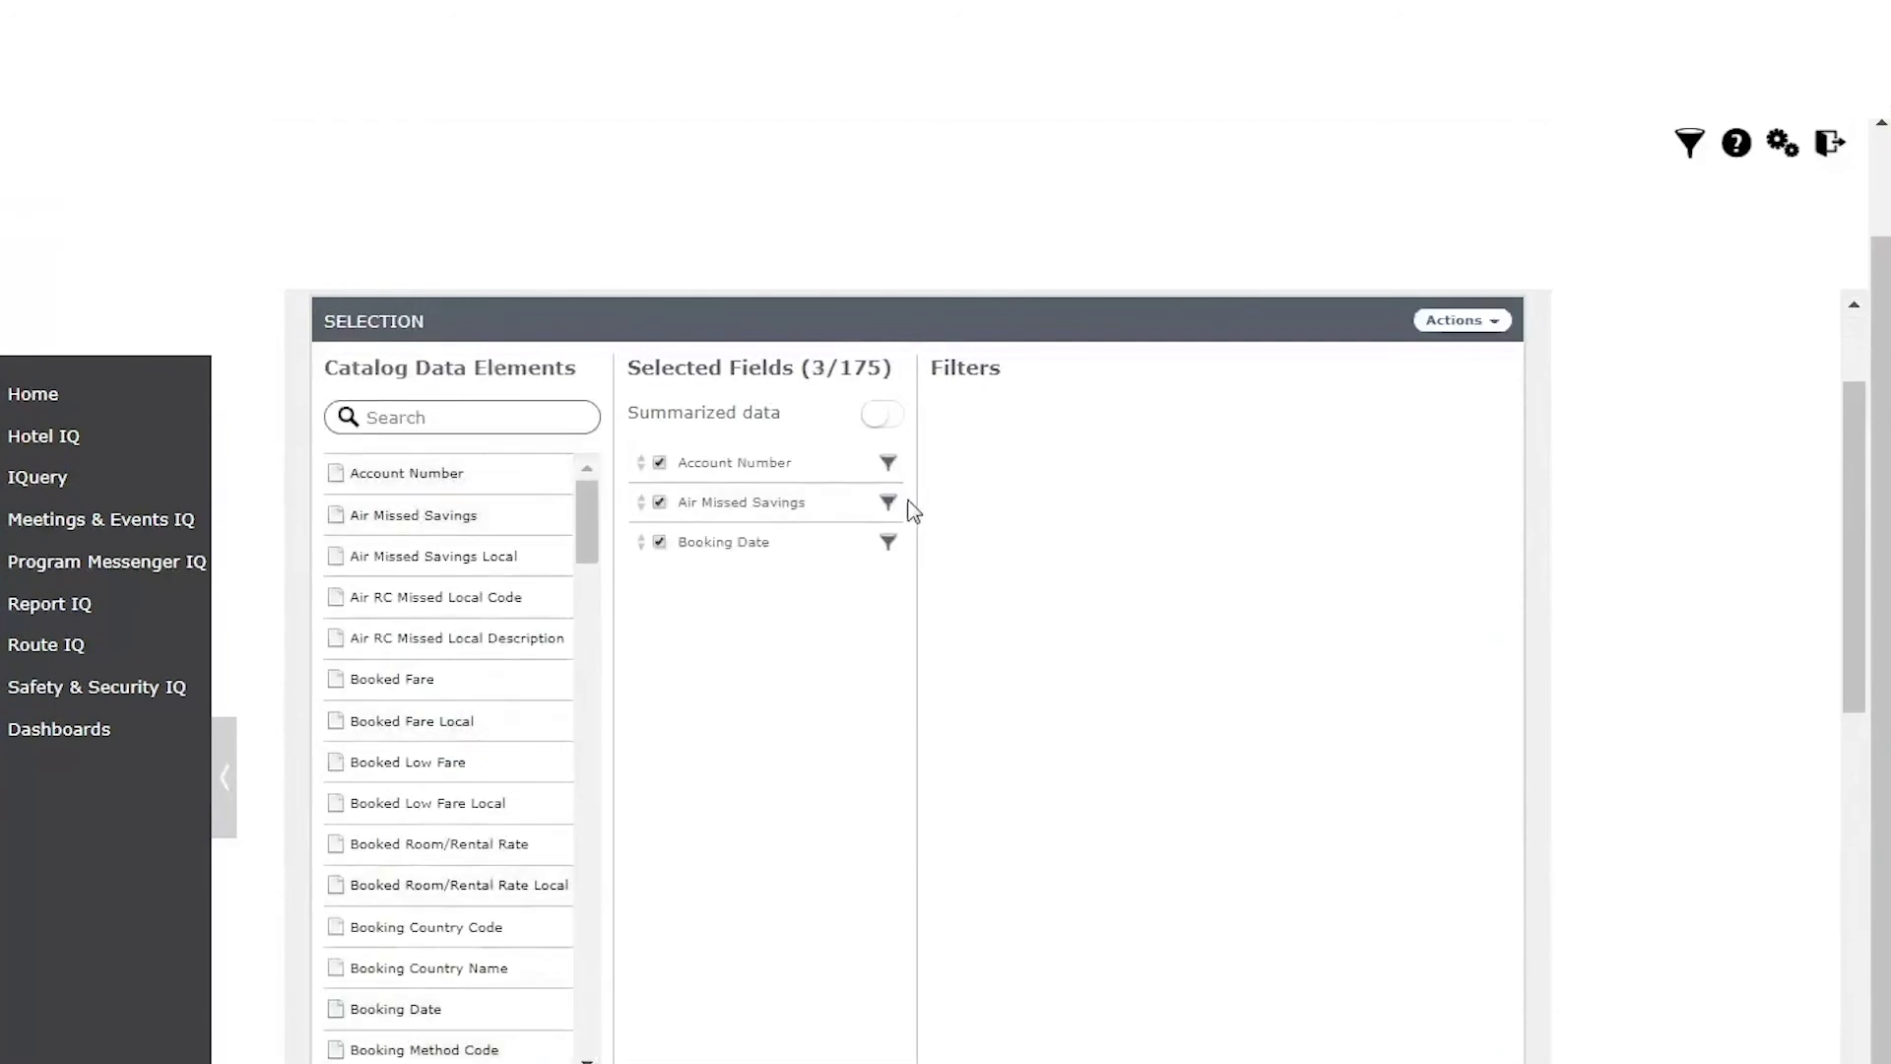
# Step: Filter Booking Date to Prior Month and apply the filter
pyautogui.click(889, 543)
pyautogui.click(1460, 698)
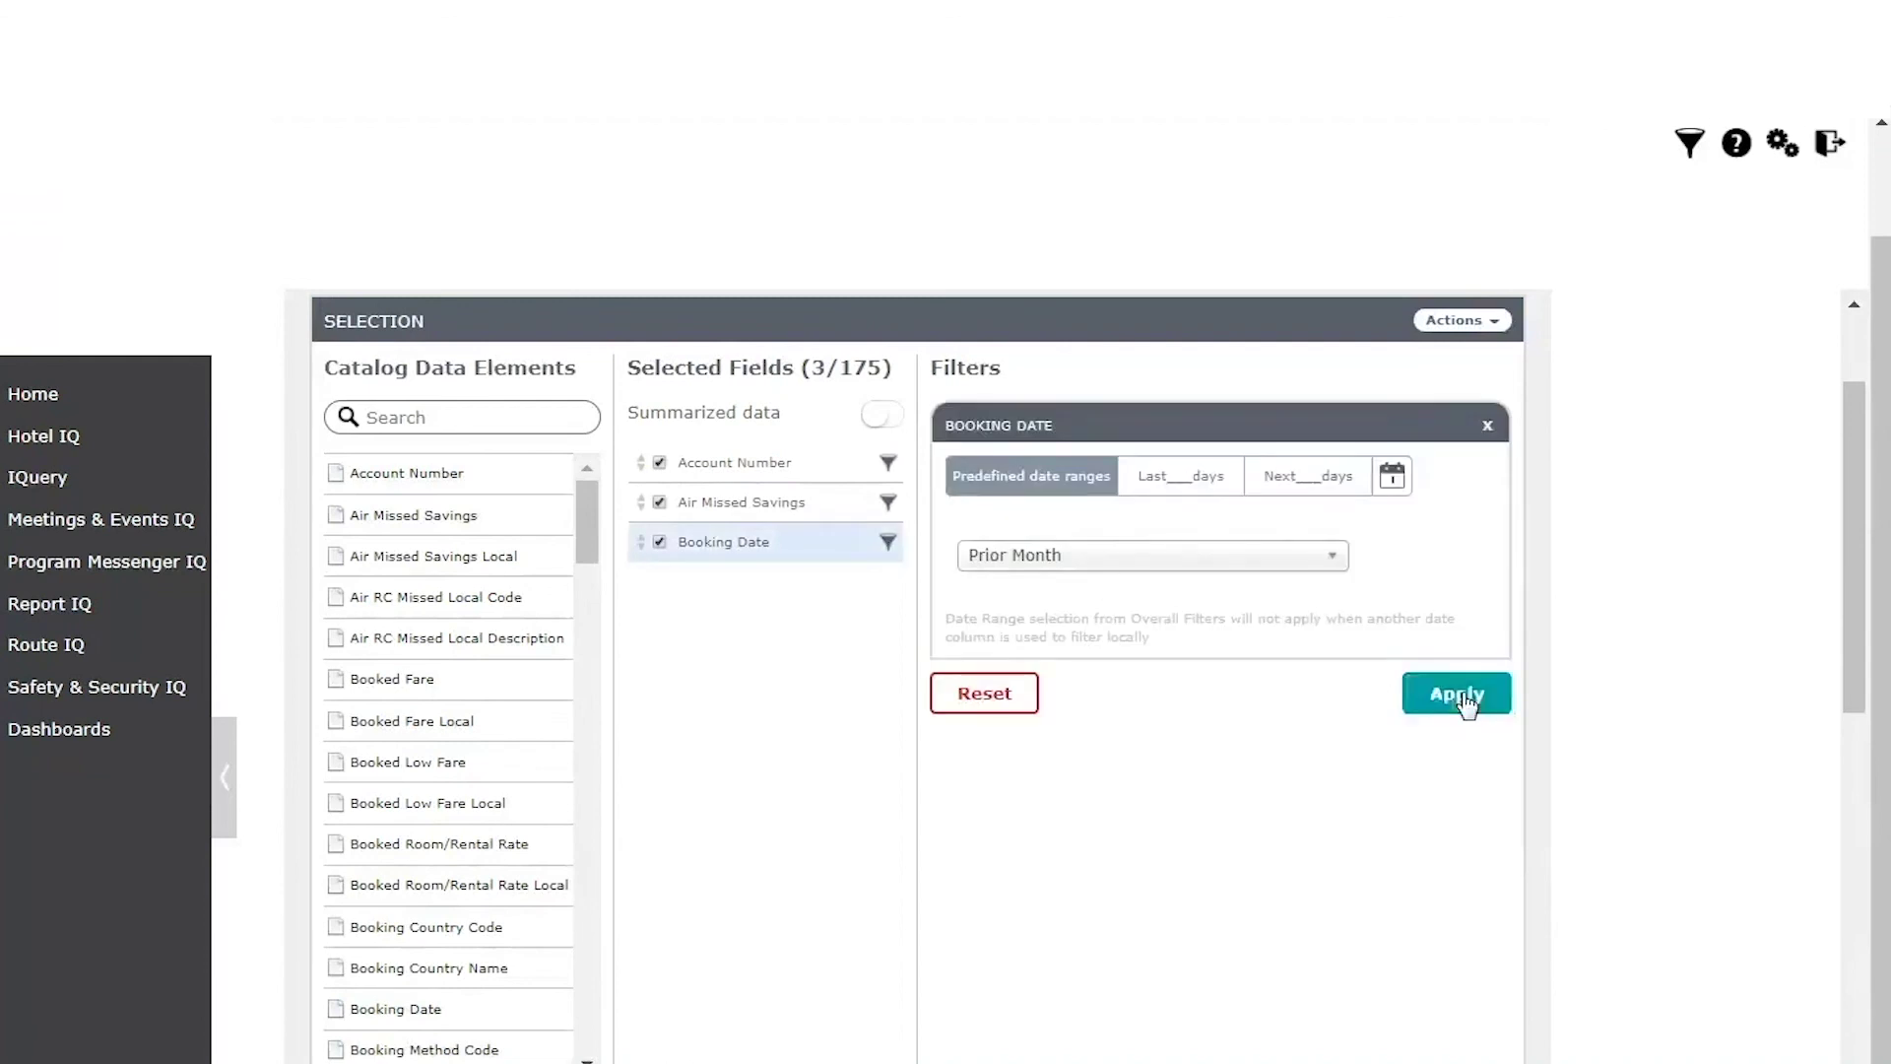
pyautogui.click(1494, 321)
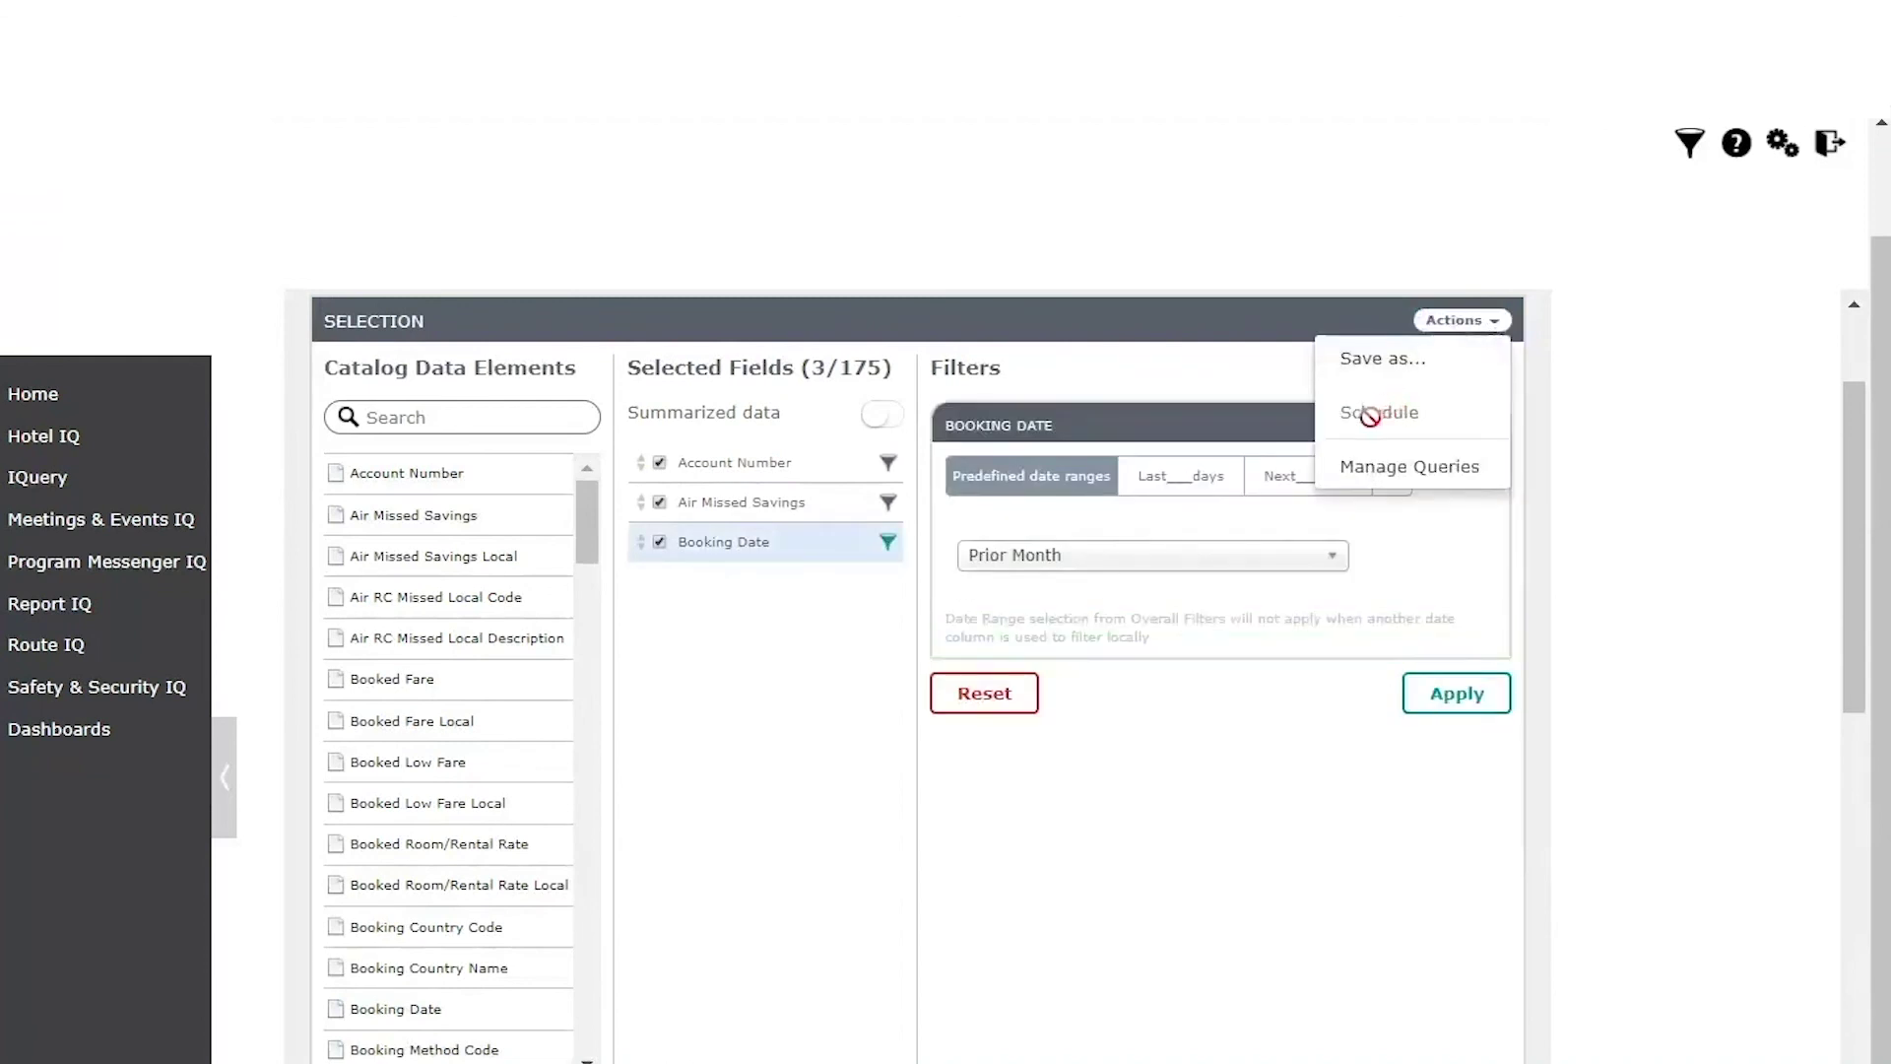
pyautogui.click(726, 758)
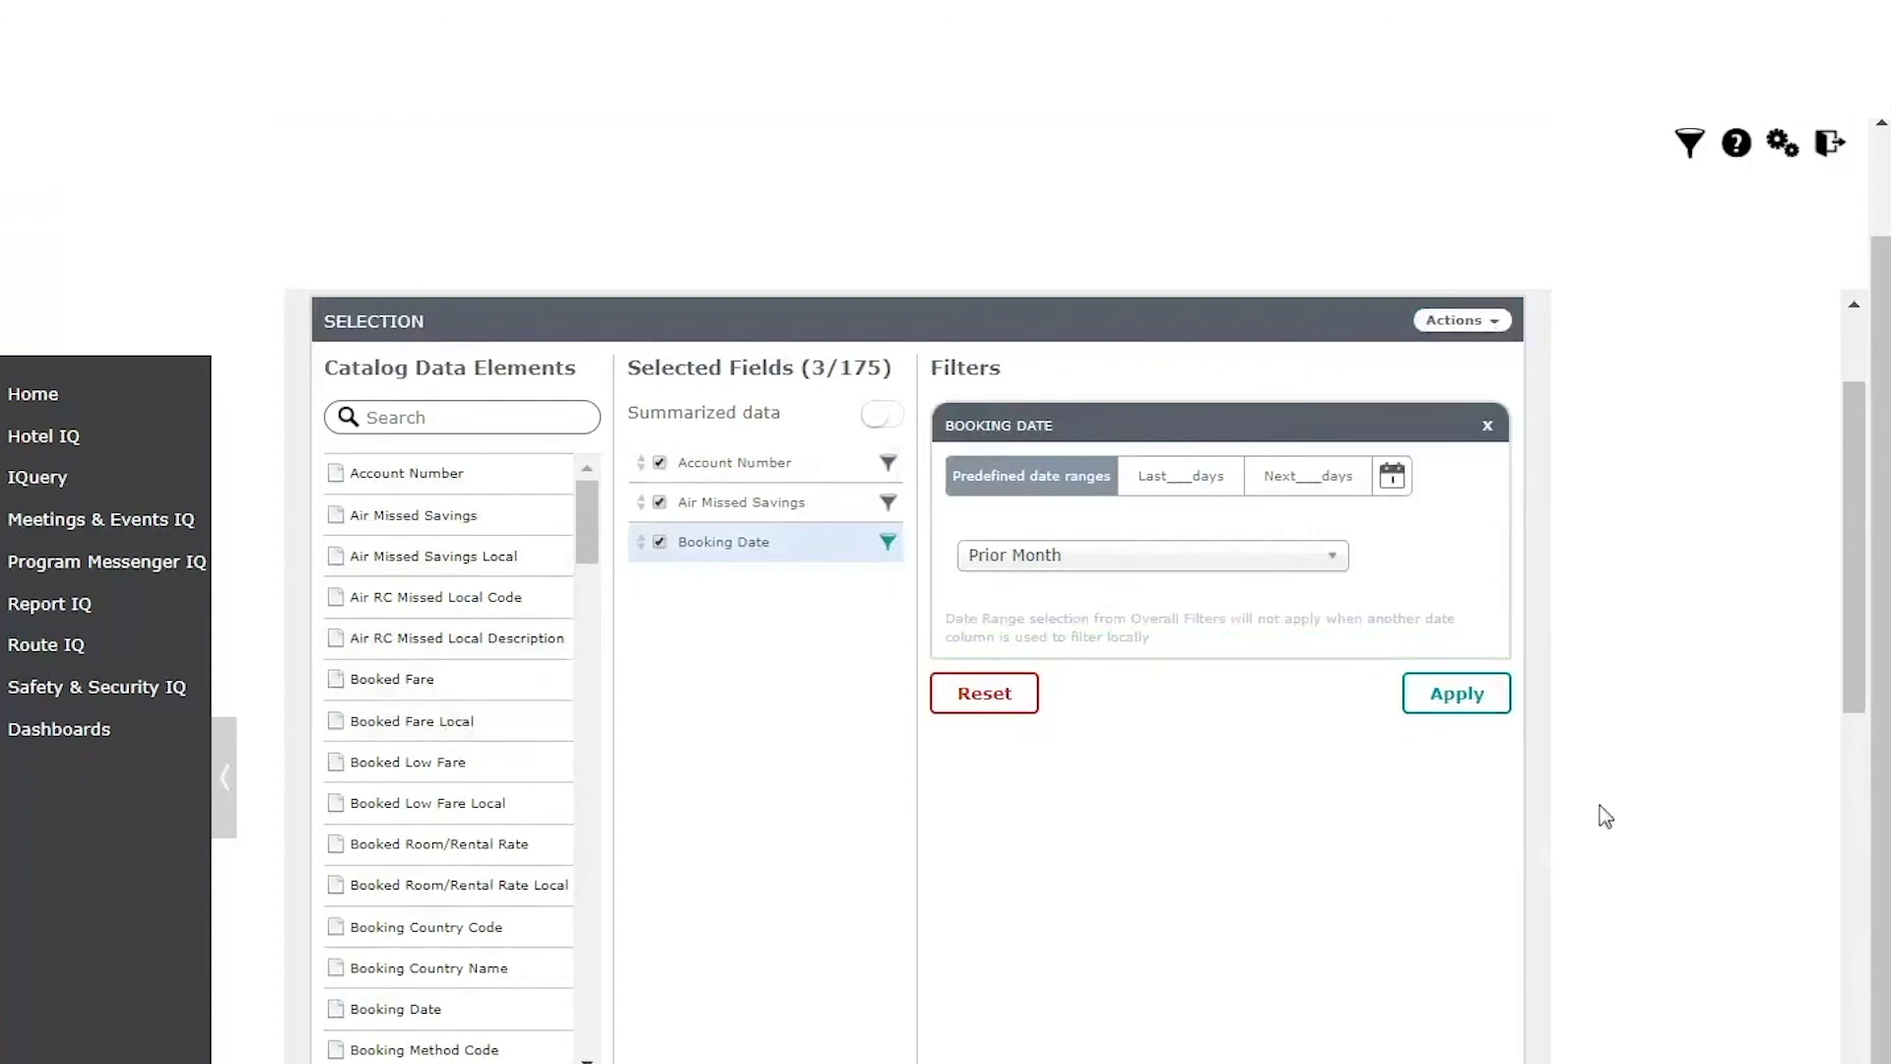
pyautogui.click(1438, 697)
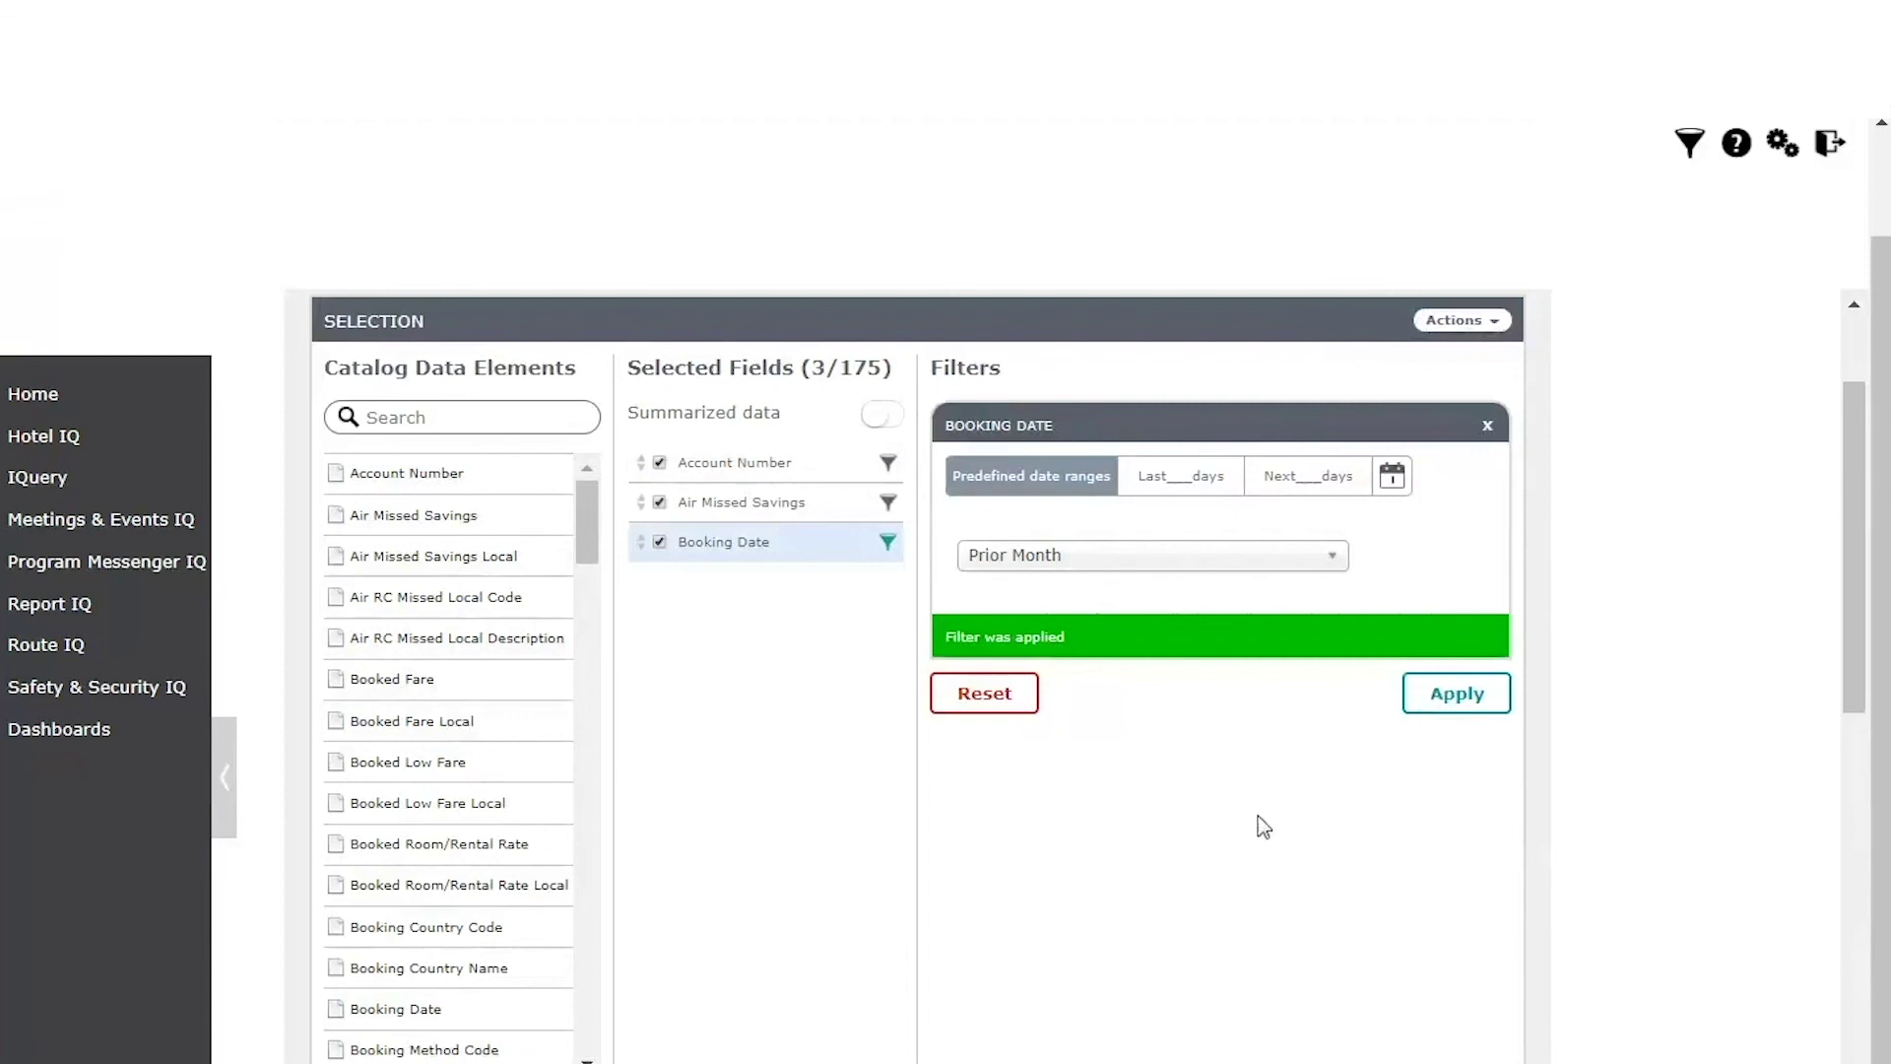
pyautogui.scroll(-3, 1260, 824)
pyautogui.scroll(3, 1084, 709)
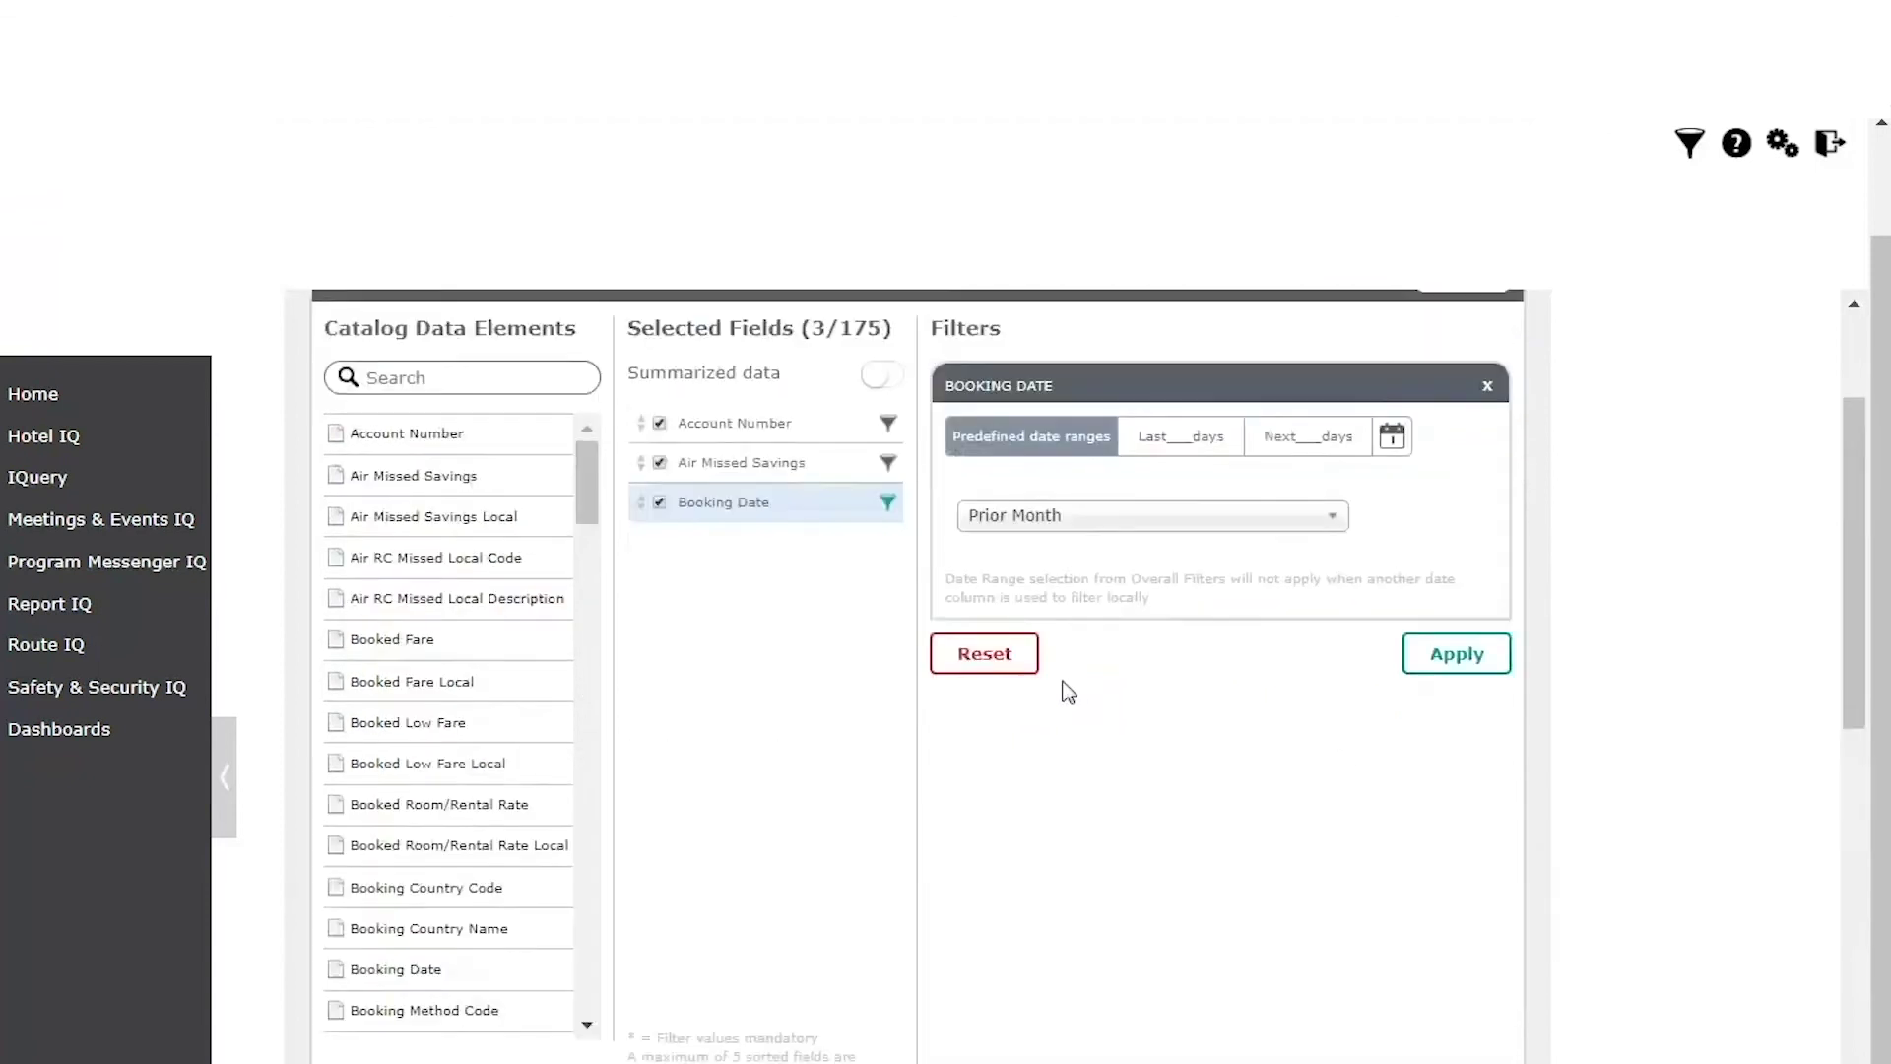
pyautogui.scroll(1, 1069, 693)
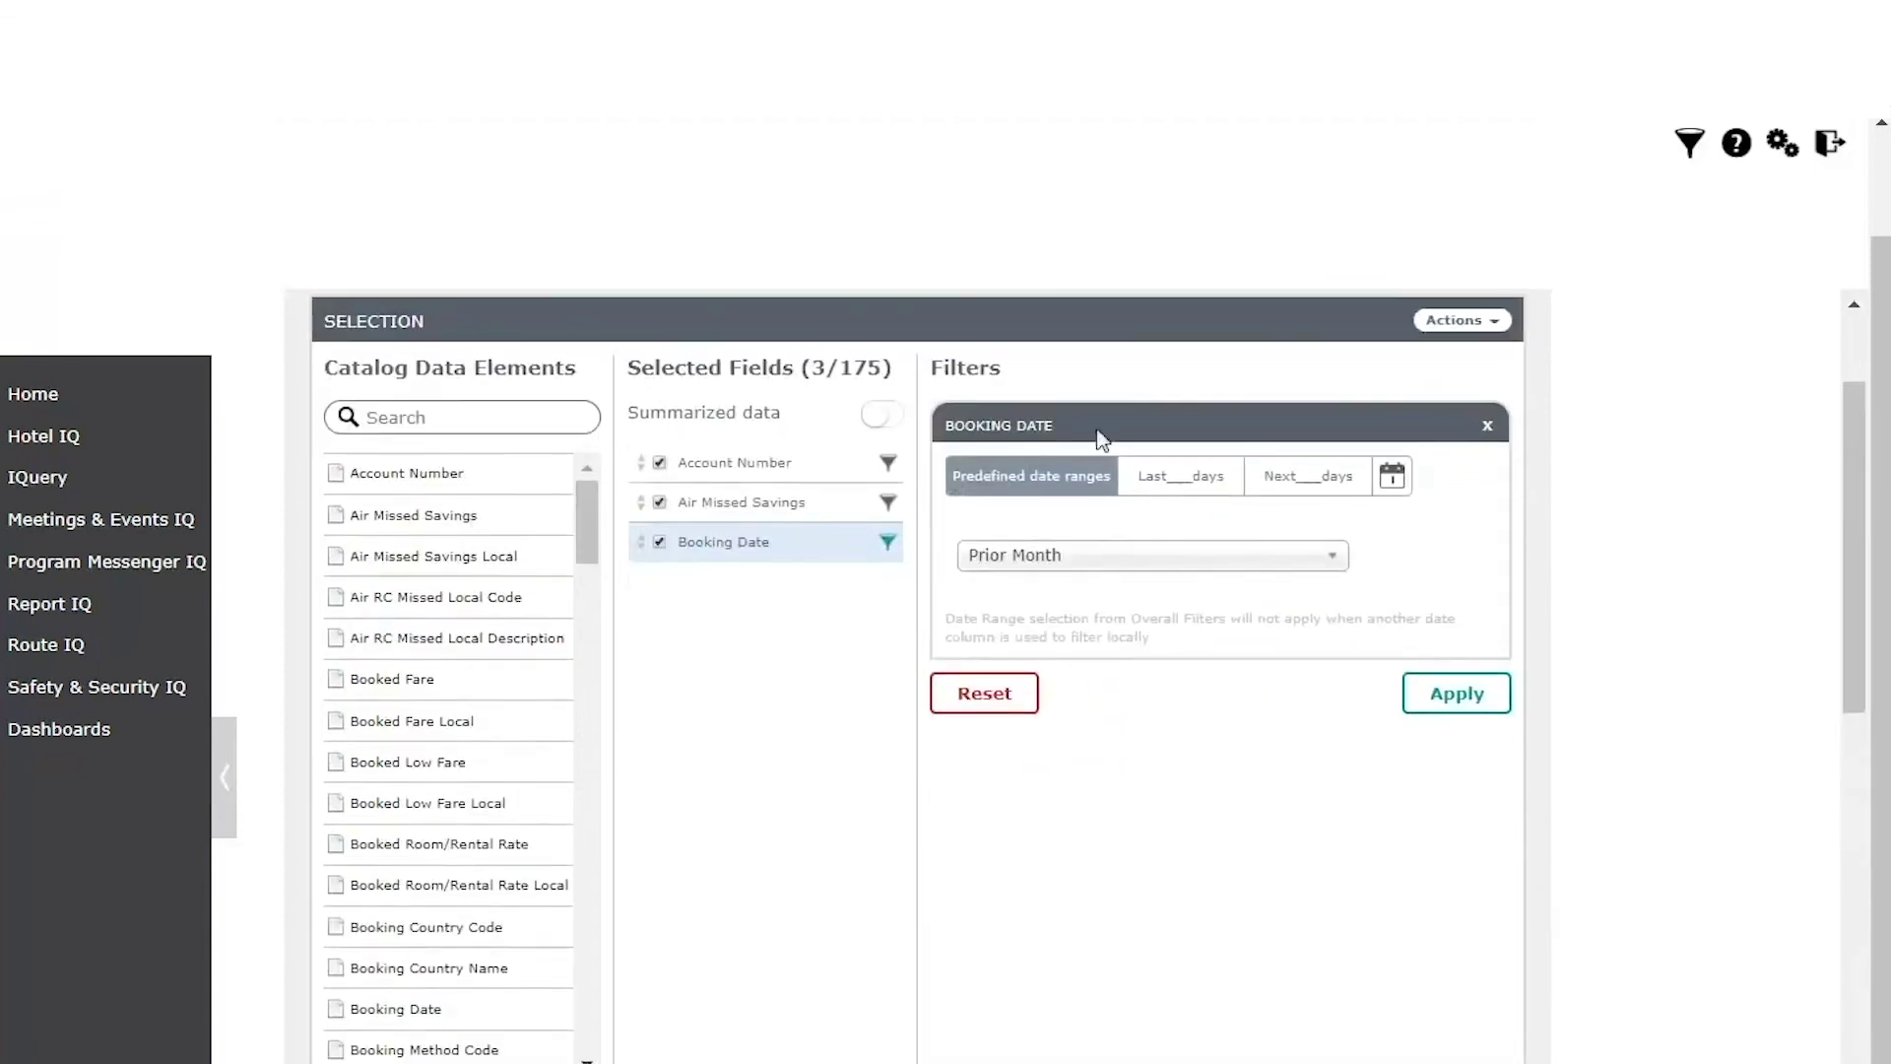
# Step: Save the query under the name TEST
pyautogui.click(1462, 320)
pyautogui.click(1393, 369)
pyautogui.click(701, 579)
pyautogui.write('TEST')
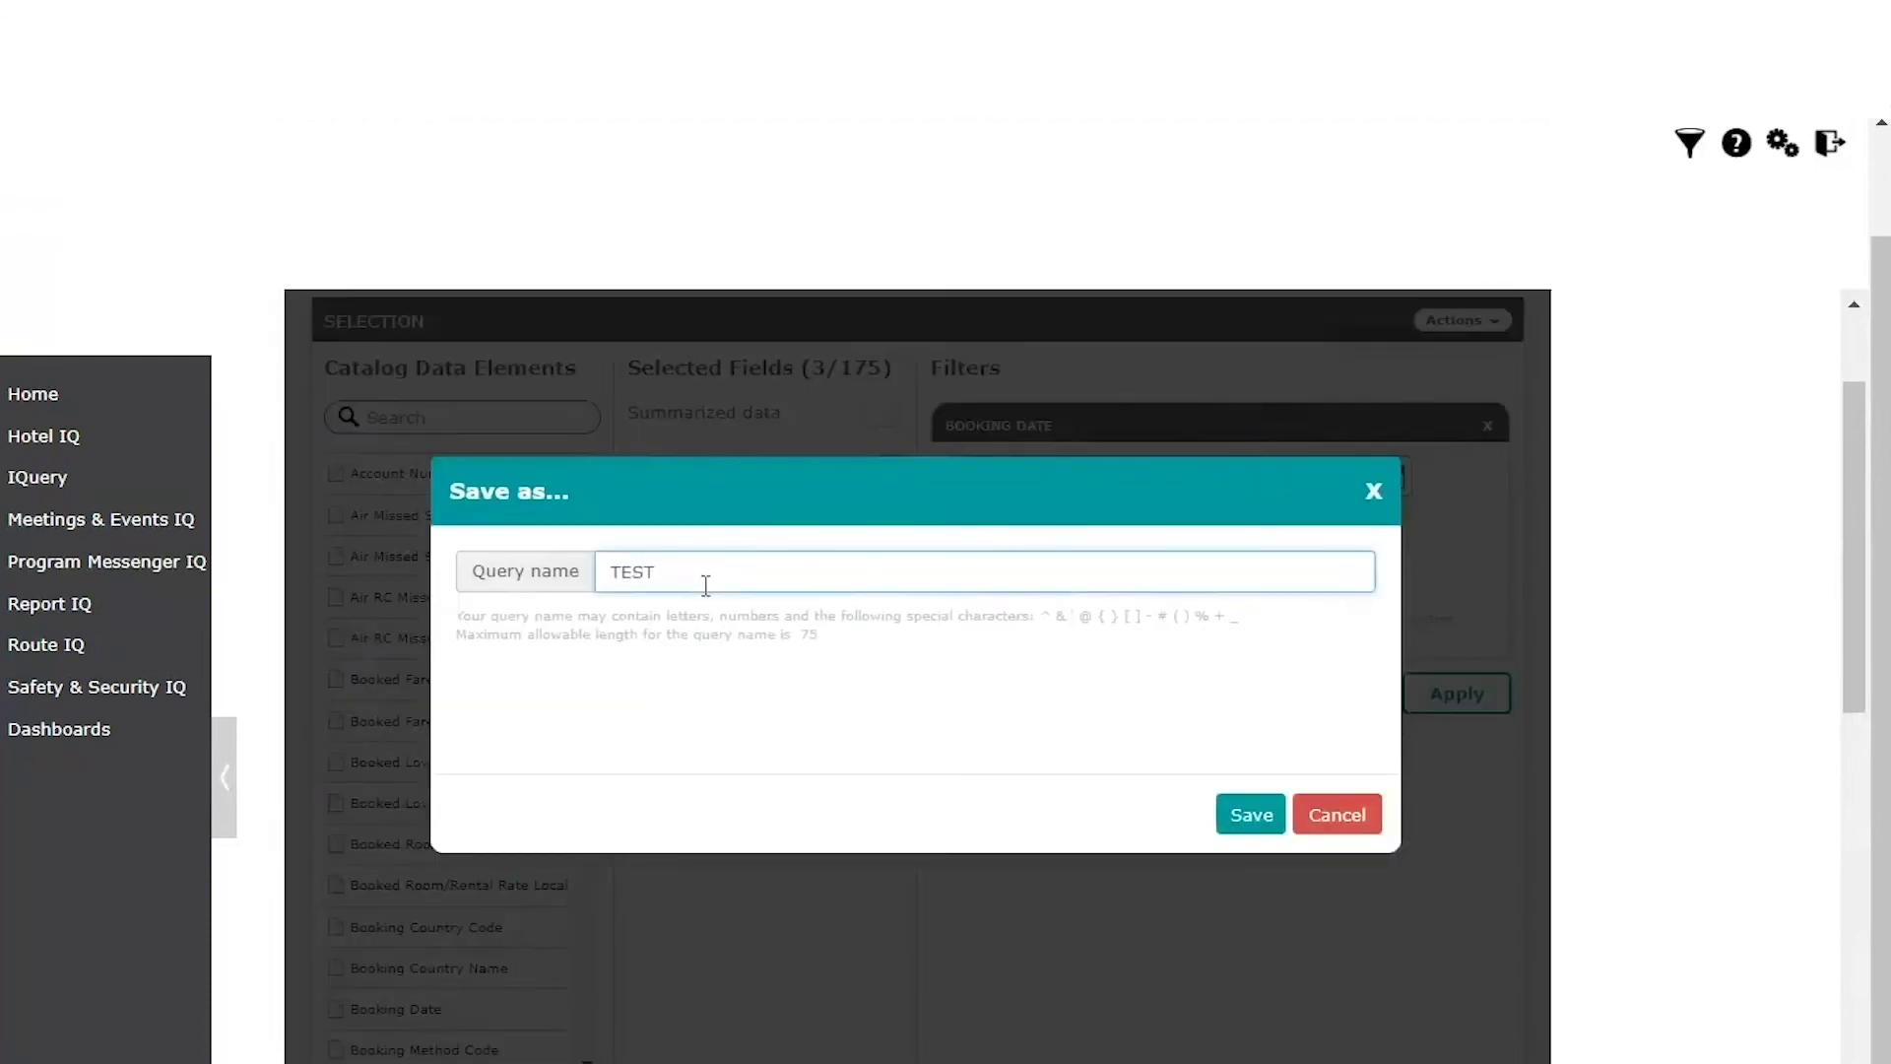
pyautogui.click(1240, 825)
# Step: Try daily, monthly and quarterly schedules for the query, then cancel scheduling
pyautogui.click(1462, 320)
pyautogui.click(1392, 402)
pyautogui.click(494, 589)
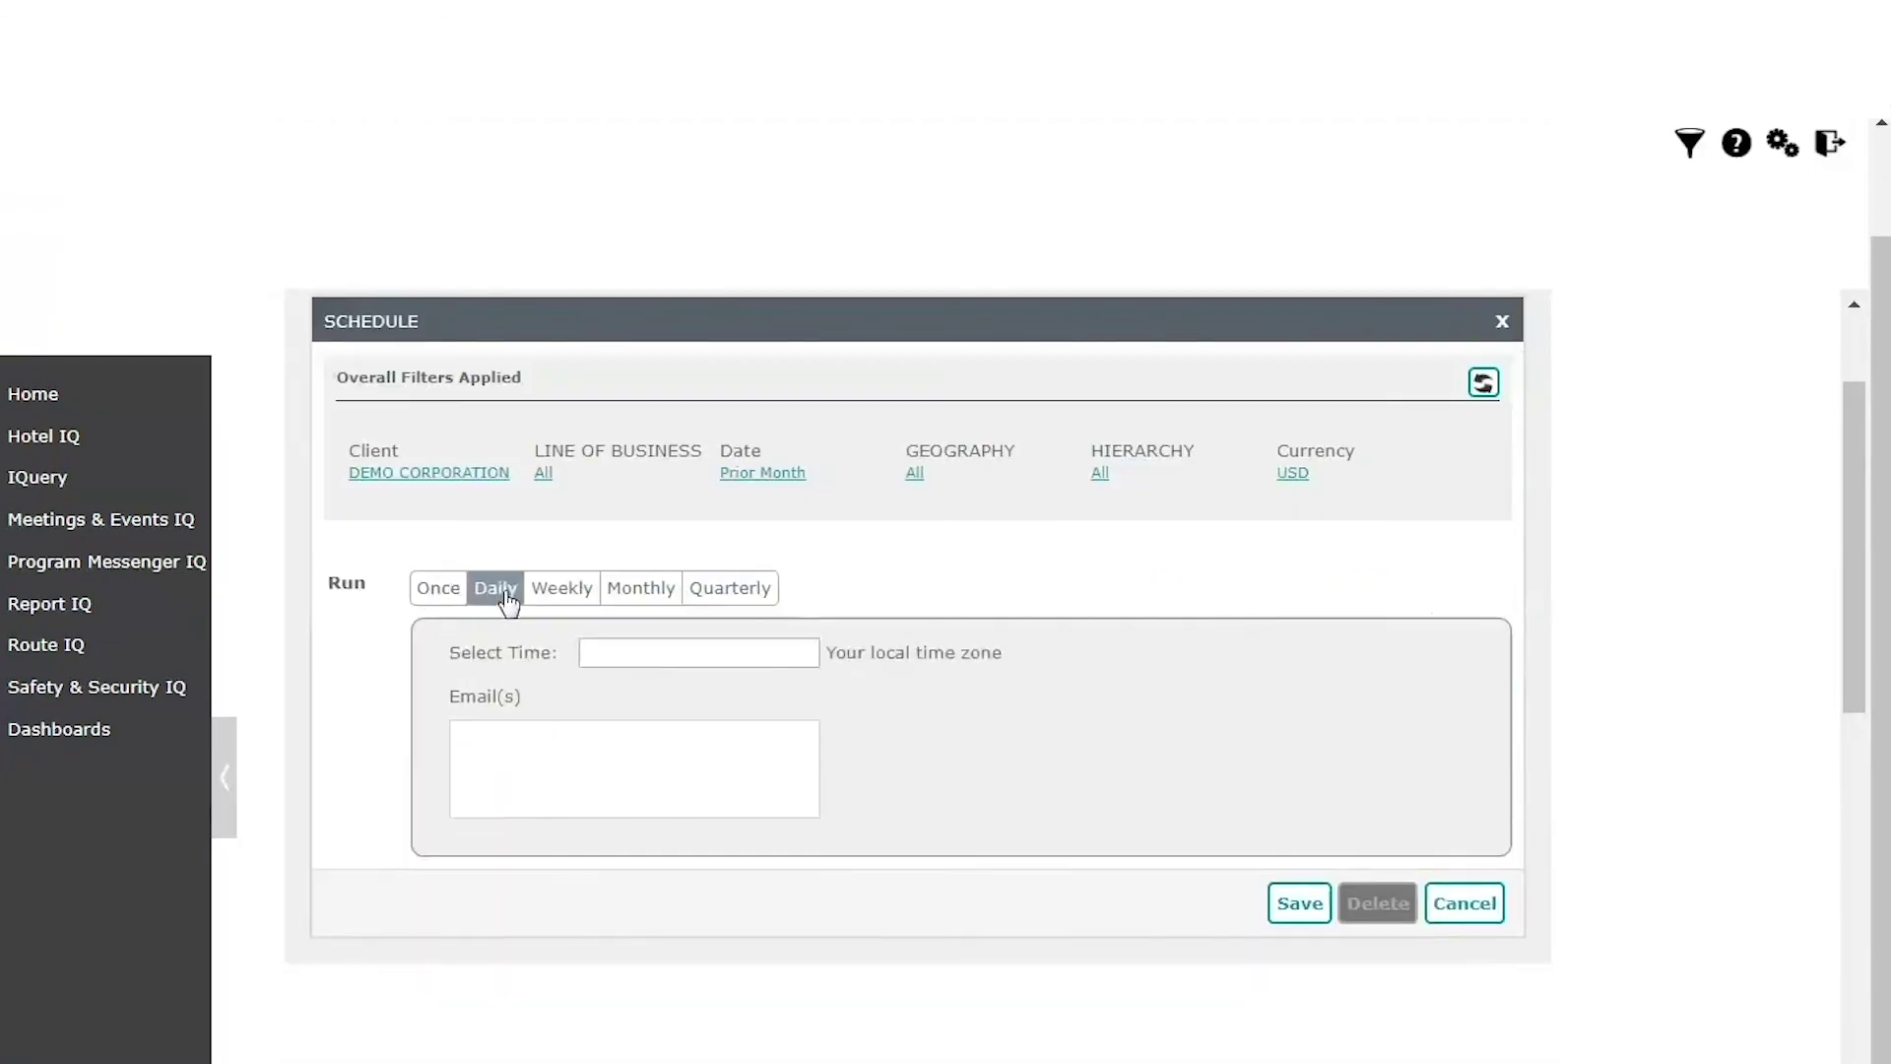
pyautogui.click(646, 589)
pyautogui.click(730, 588)
pyautogui.click(1285, 966)
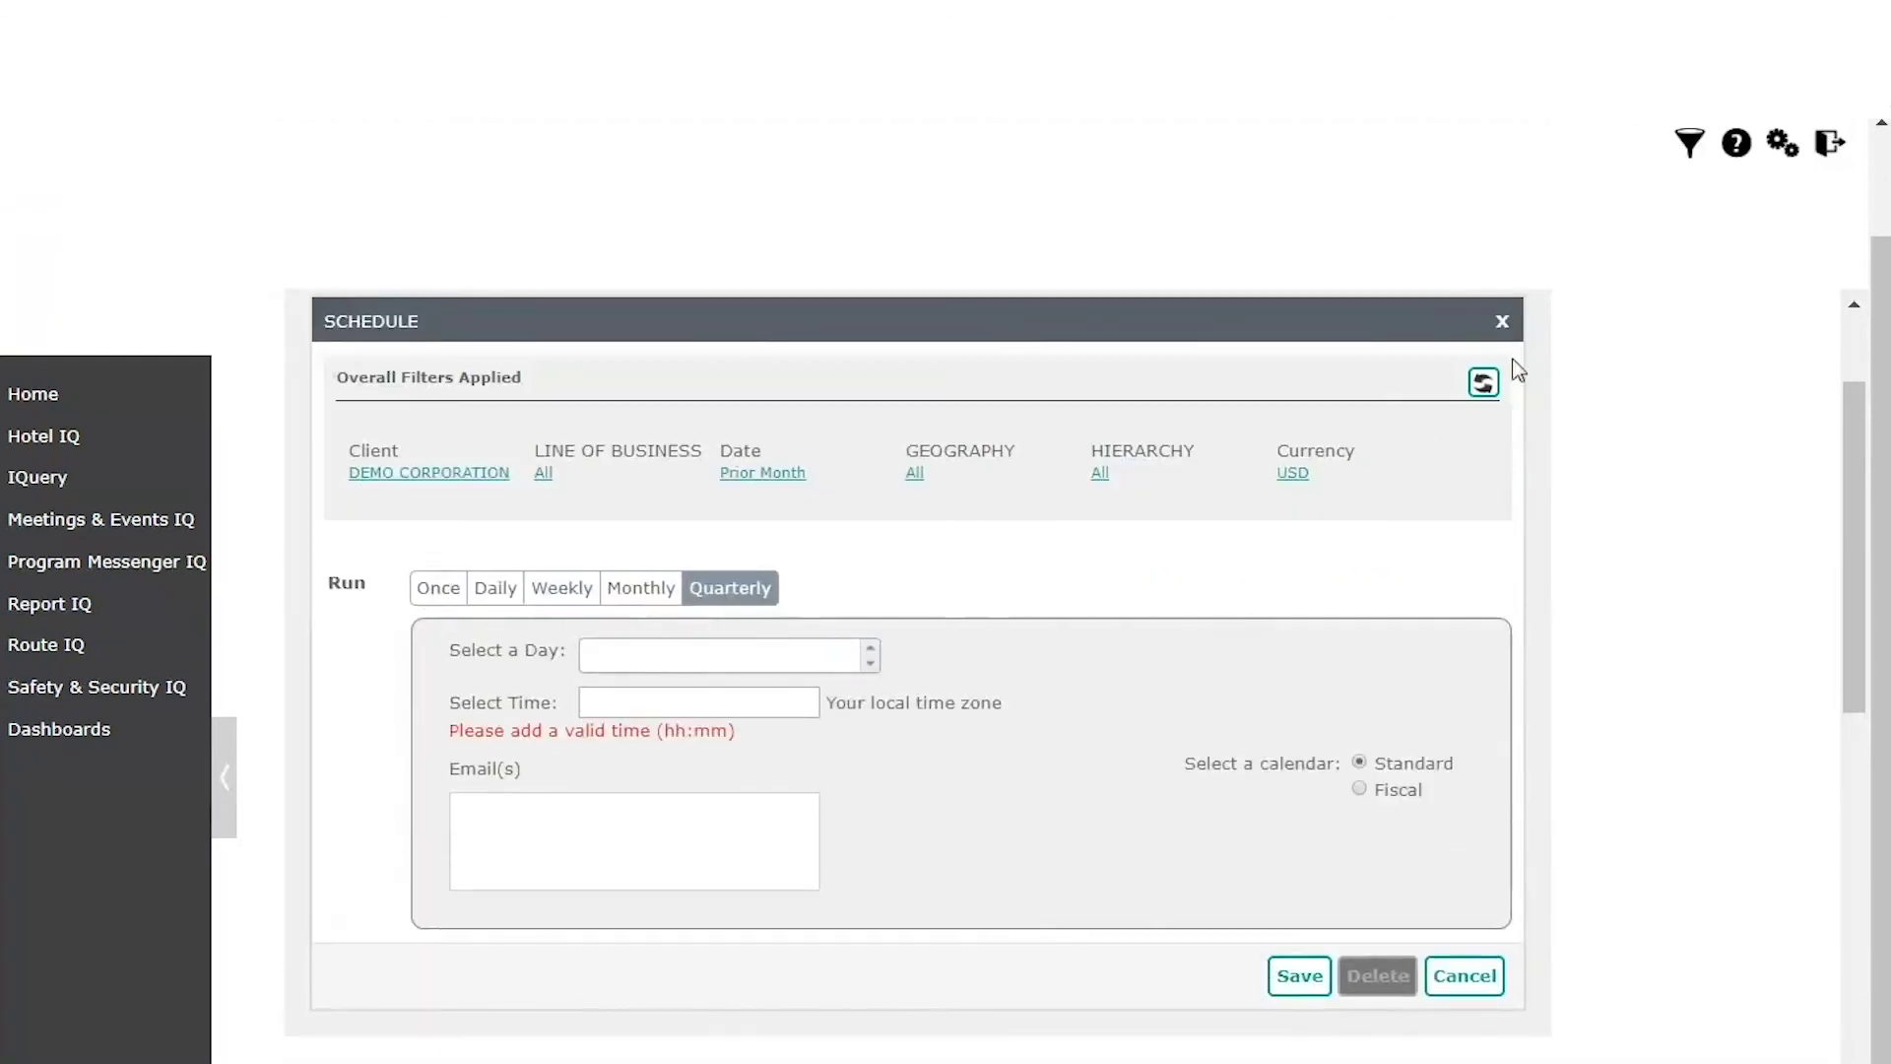
pyautogui.click(1467, 975)
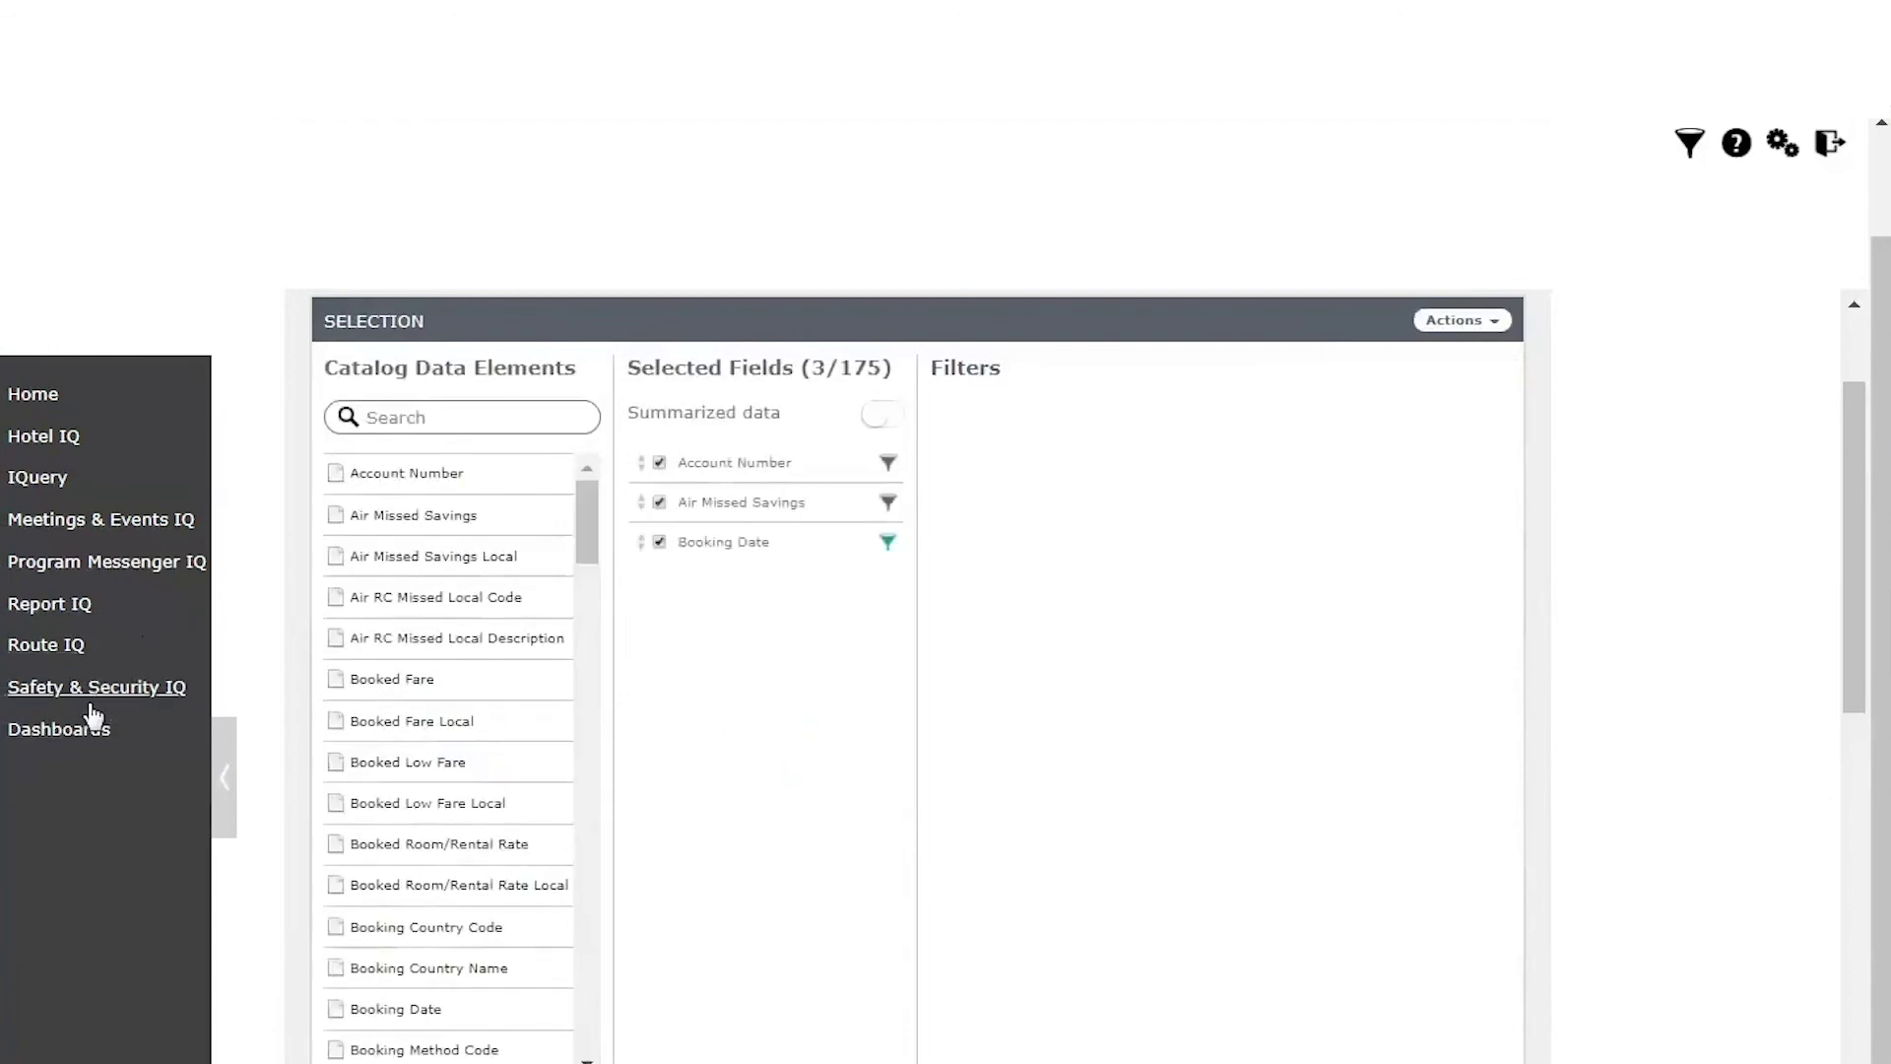
# Step: Run the query, export the results to CSV, and return to the home dashboard
pyautogui.scroll(-2, 1042, 807)
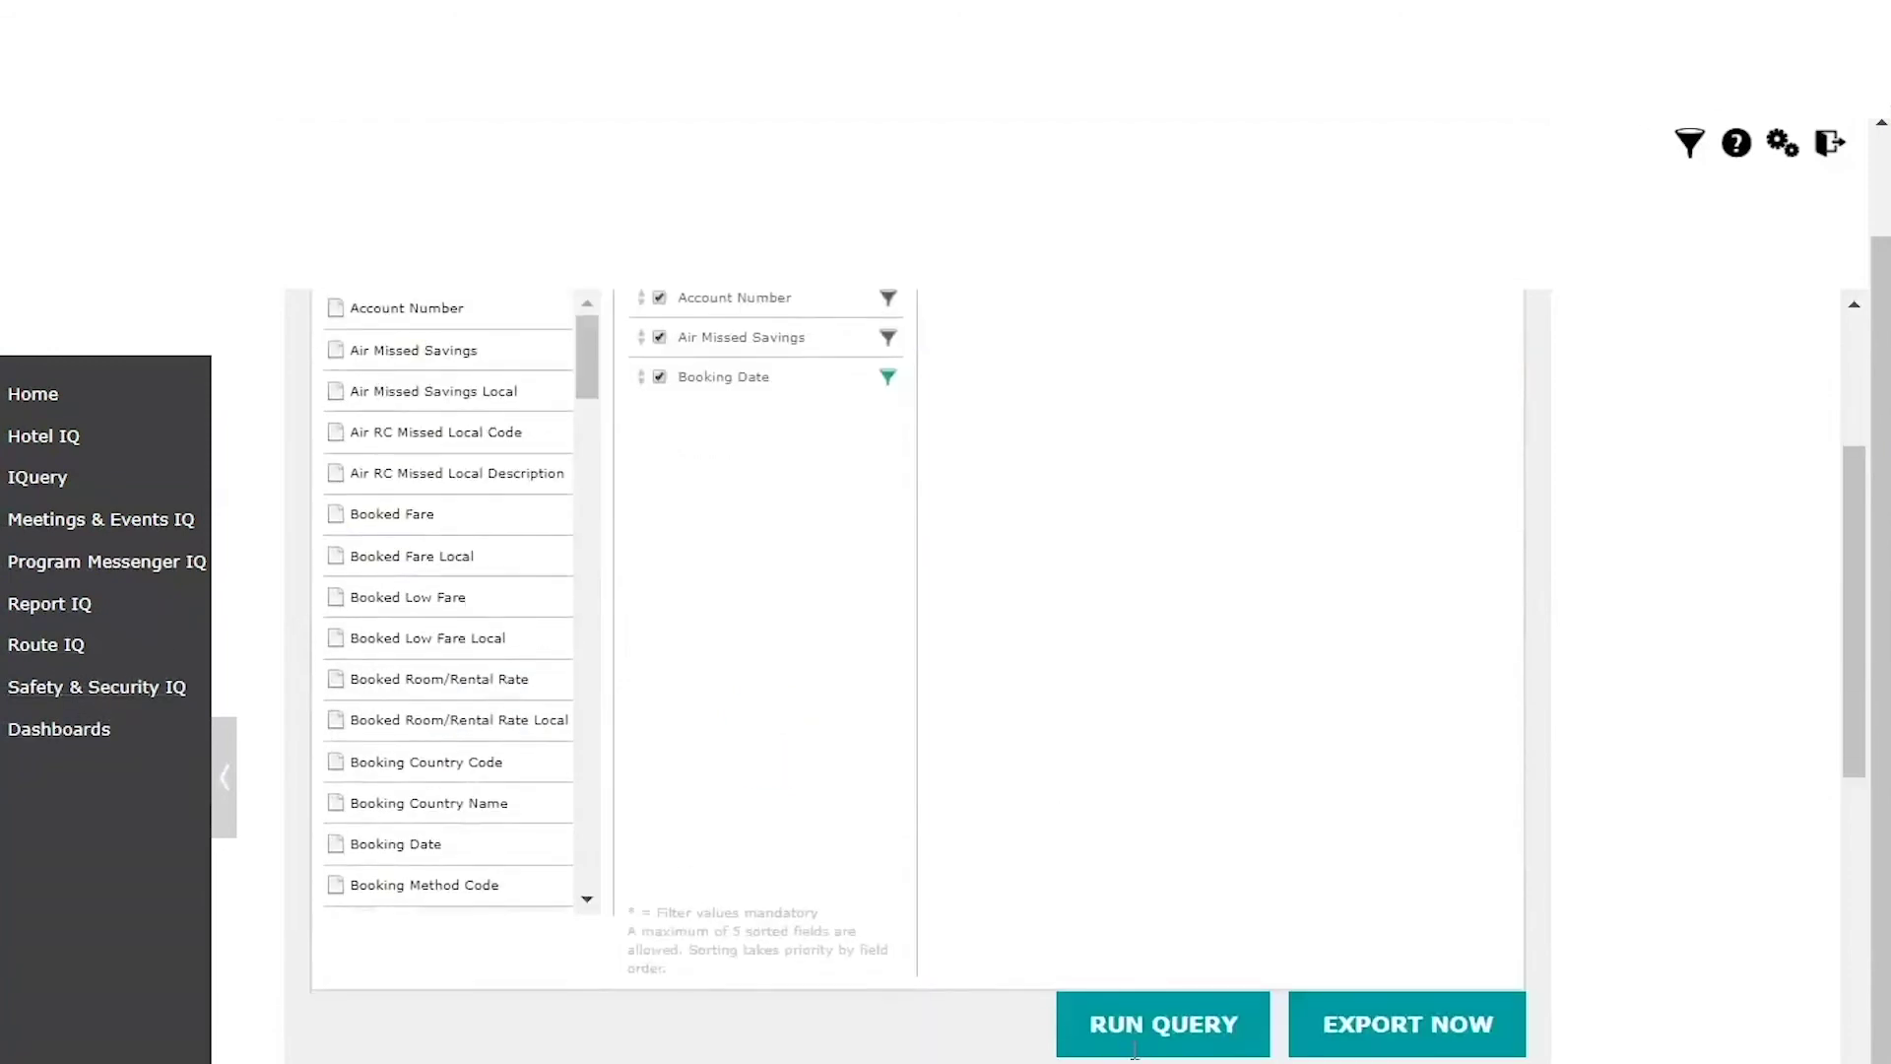
pyautogui.click(1143, 1044)
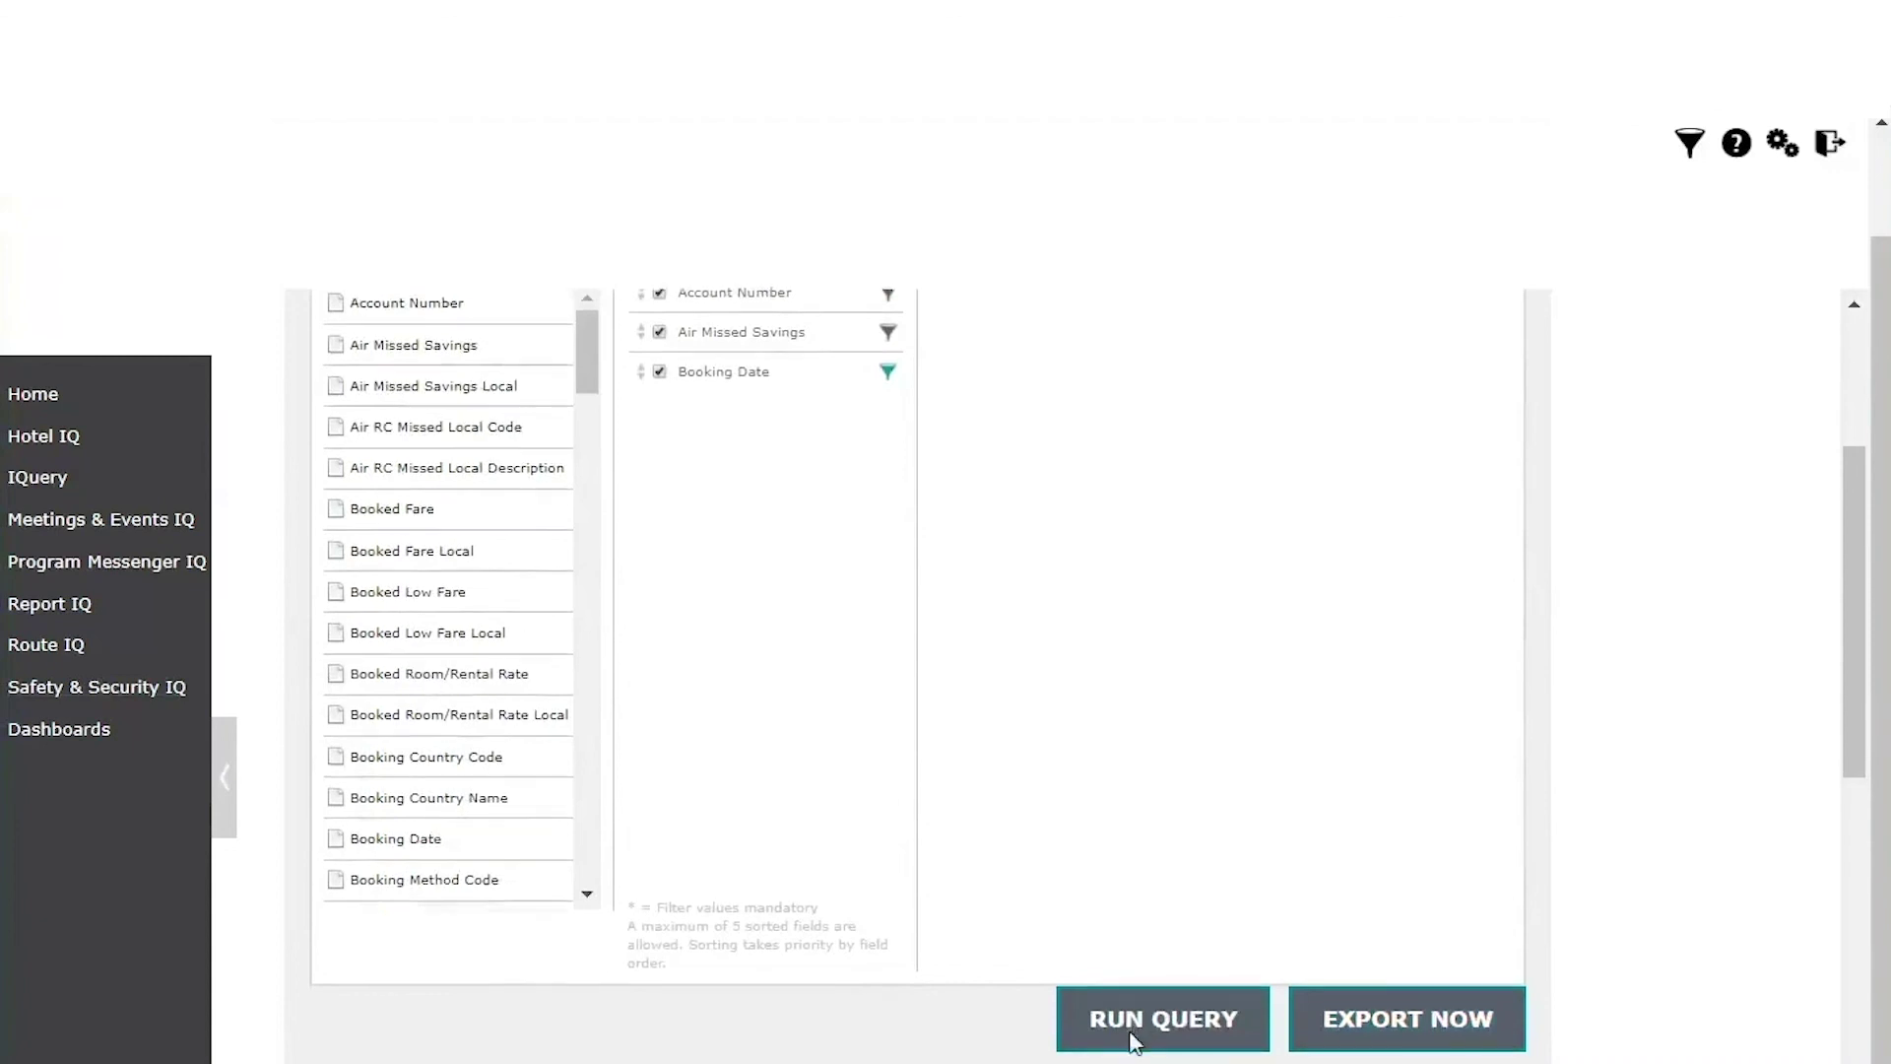
pyautogui.scroll(-2, 936, 1028)
pyautogui.scroll(-4, 936, 1027)
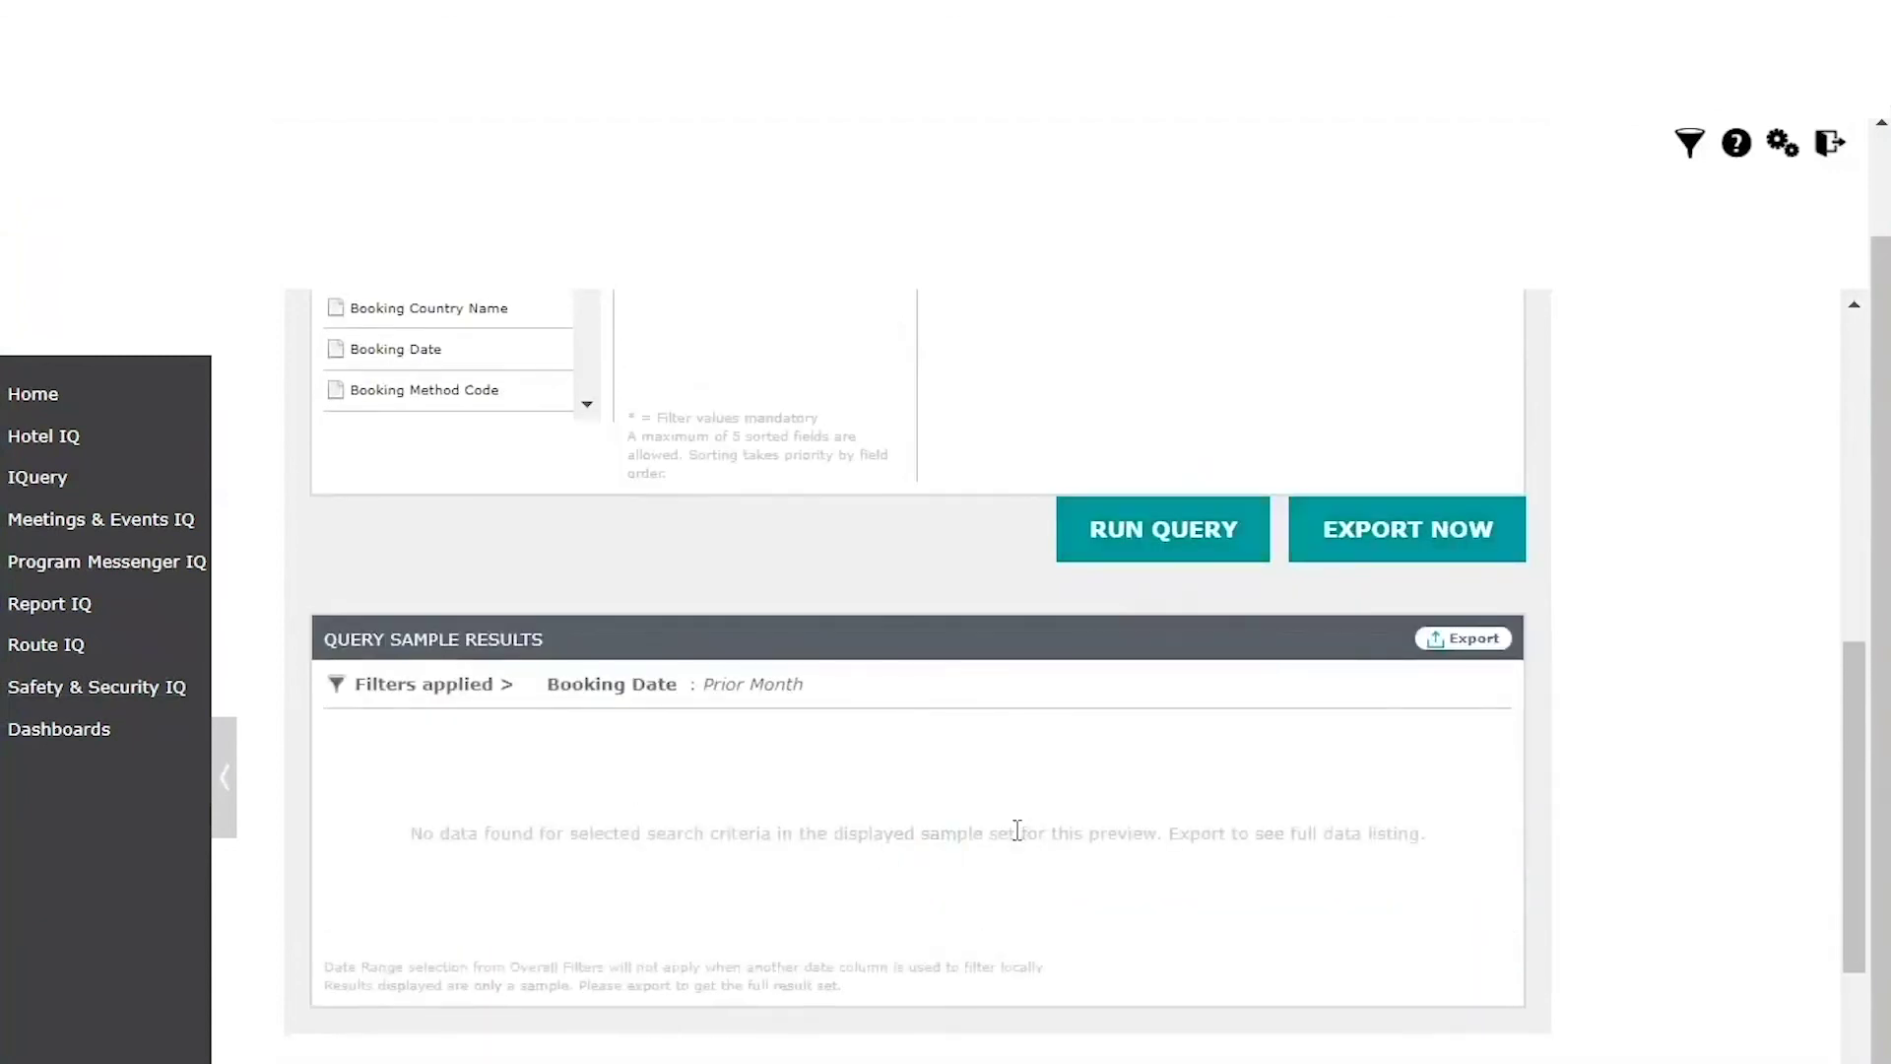
pyautogui.click(1384, 531)
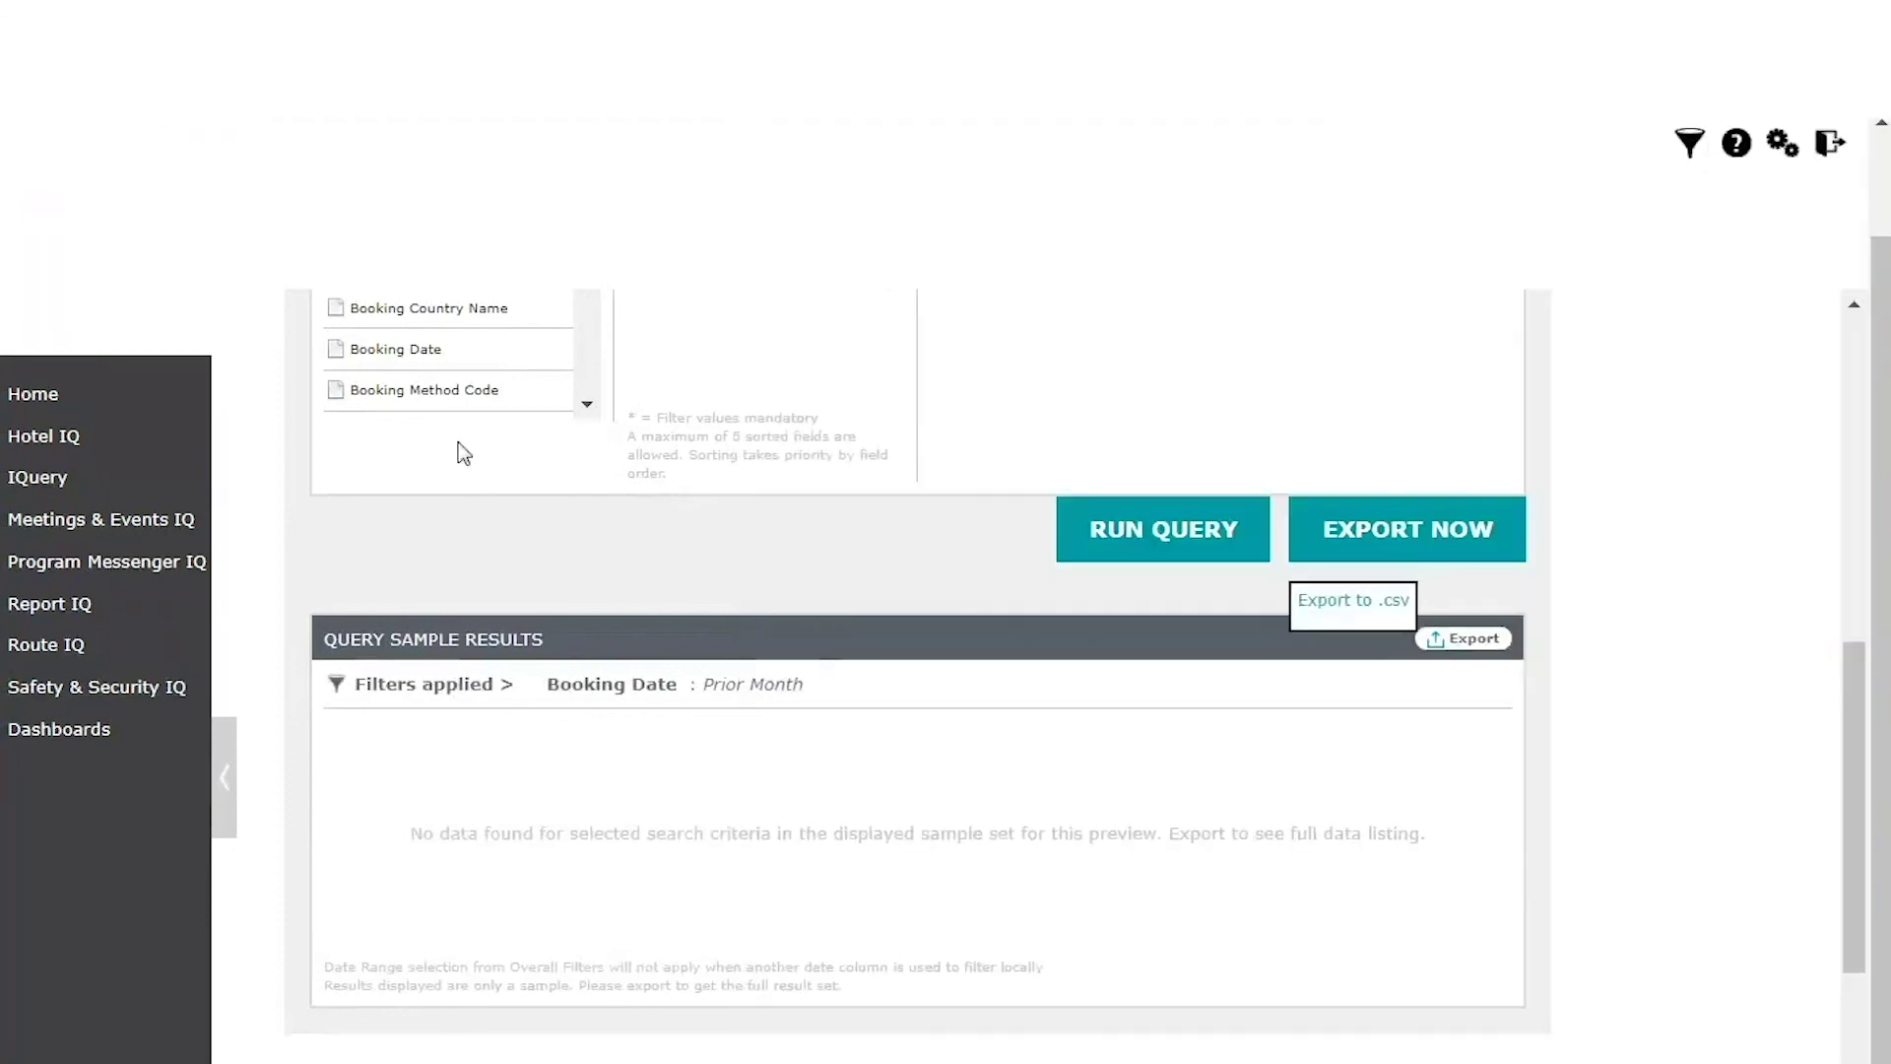
pyautogui.click(33, 393)
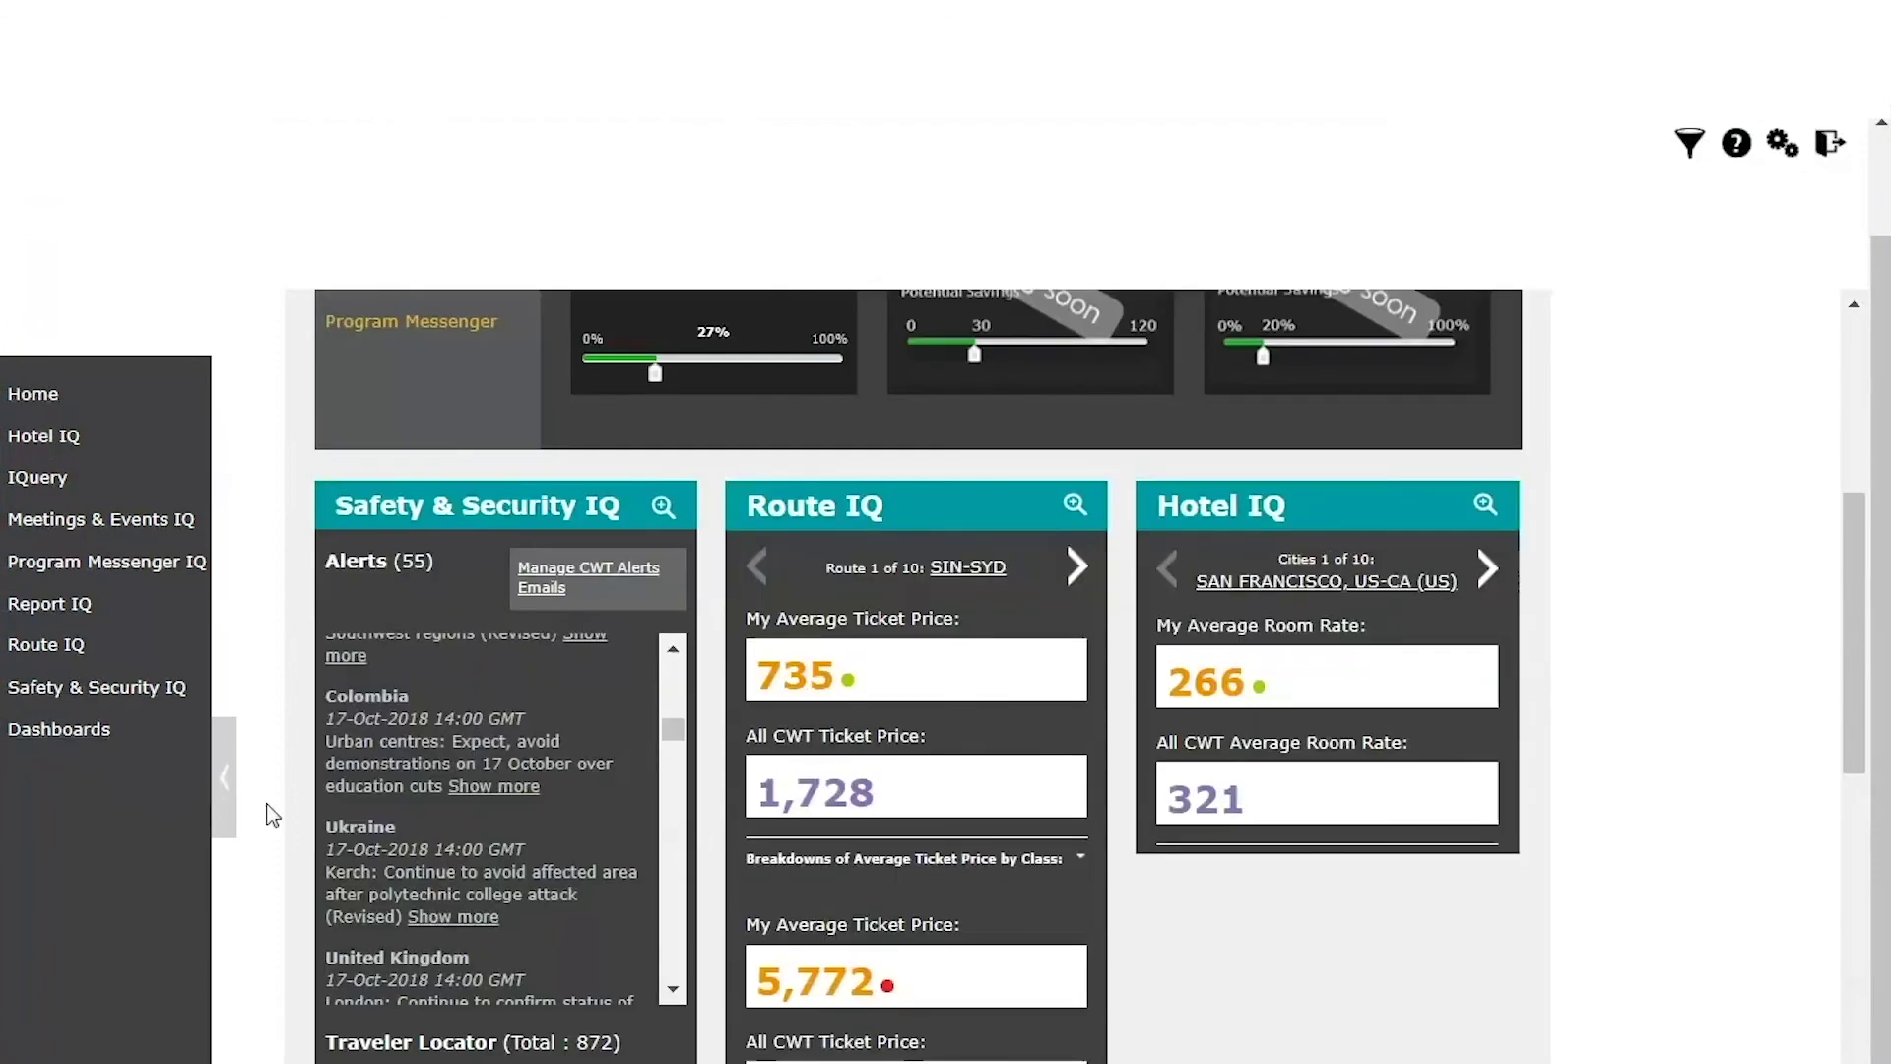
# Step: Open Dashboards and browse the KPI Dashboards list, from Advance Booking - Air to Unused Ticket Reuse
pyautogui.scroll(5, 271, 814)
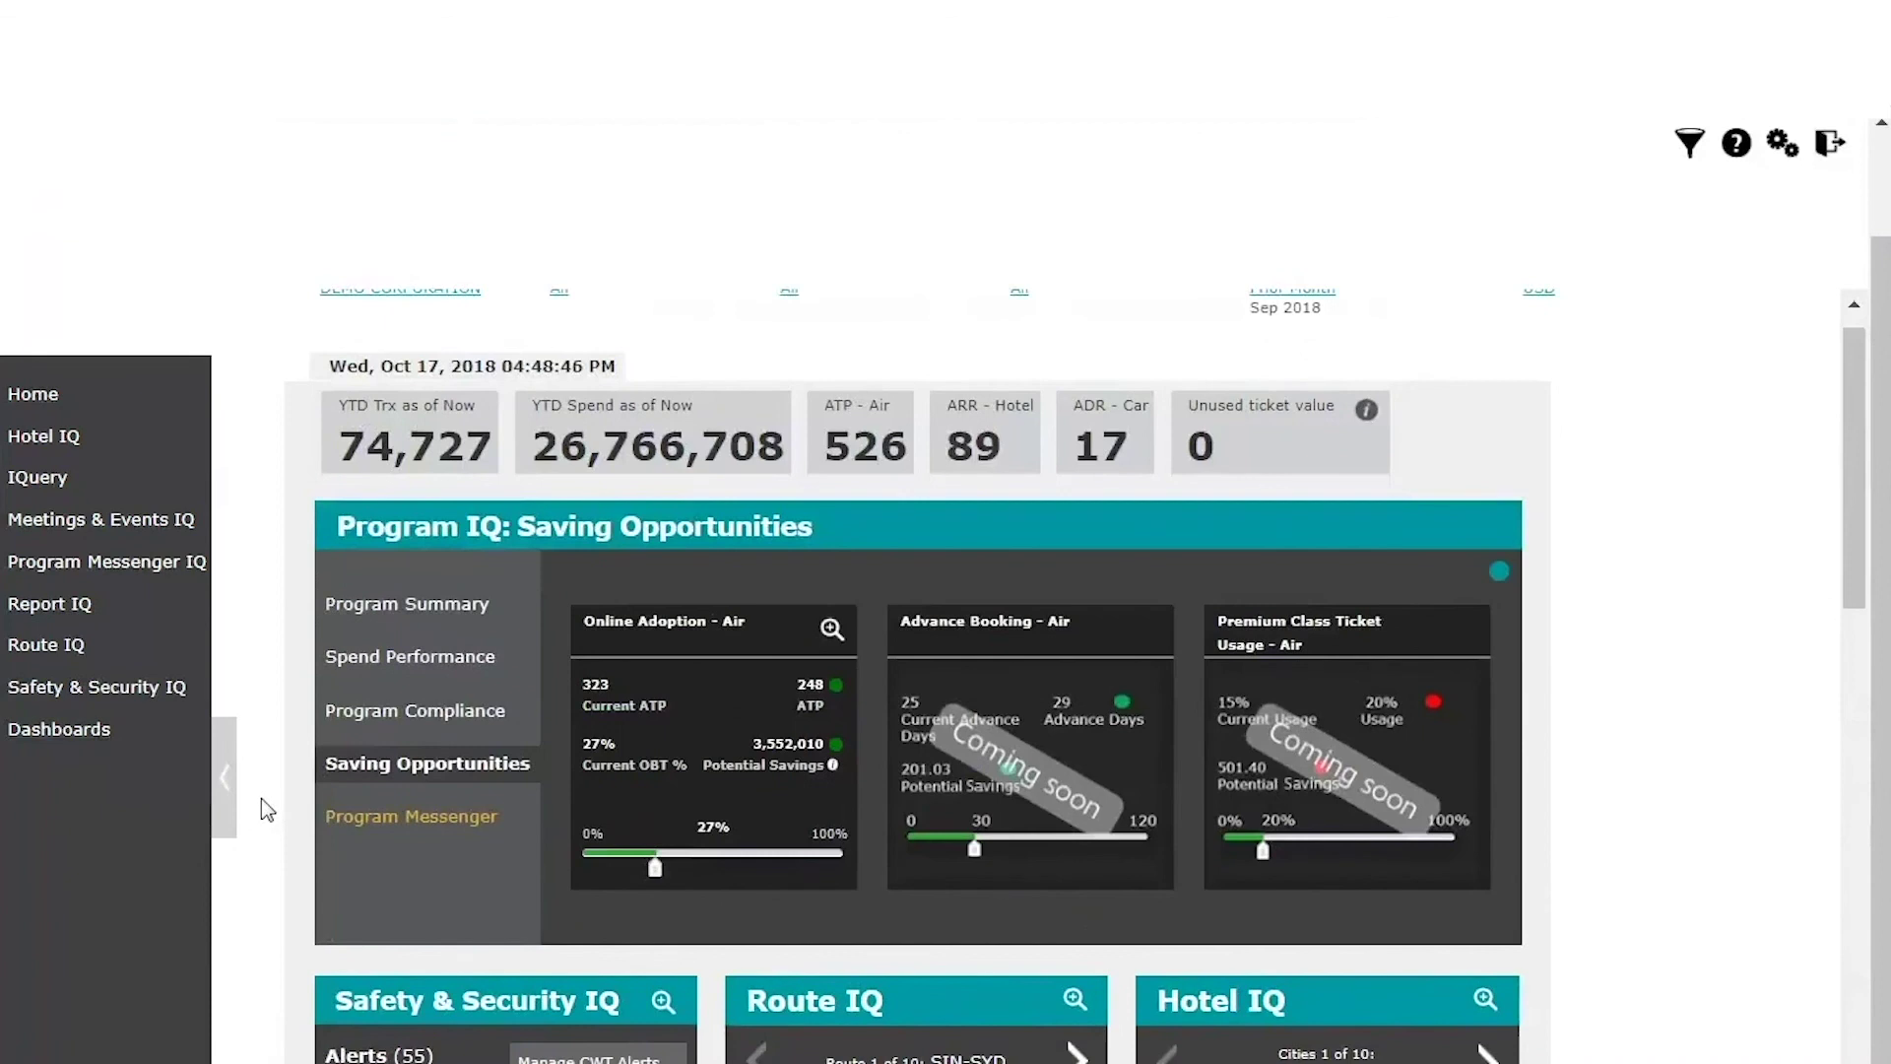
pyautogui.click(91, 737)
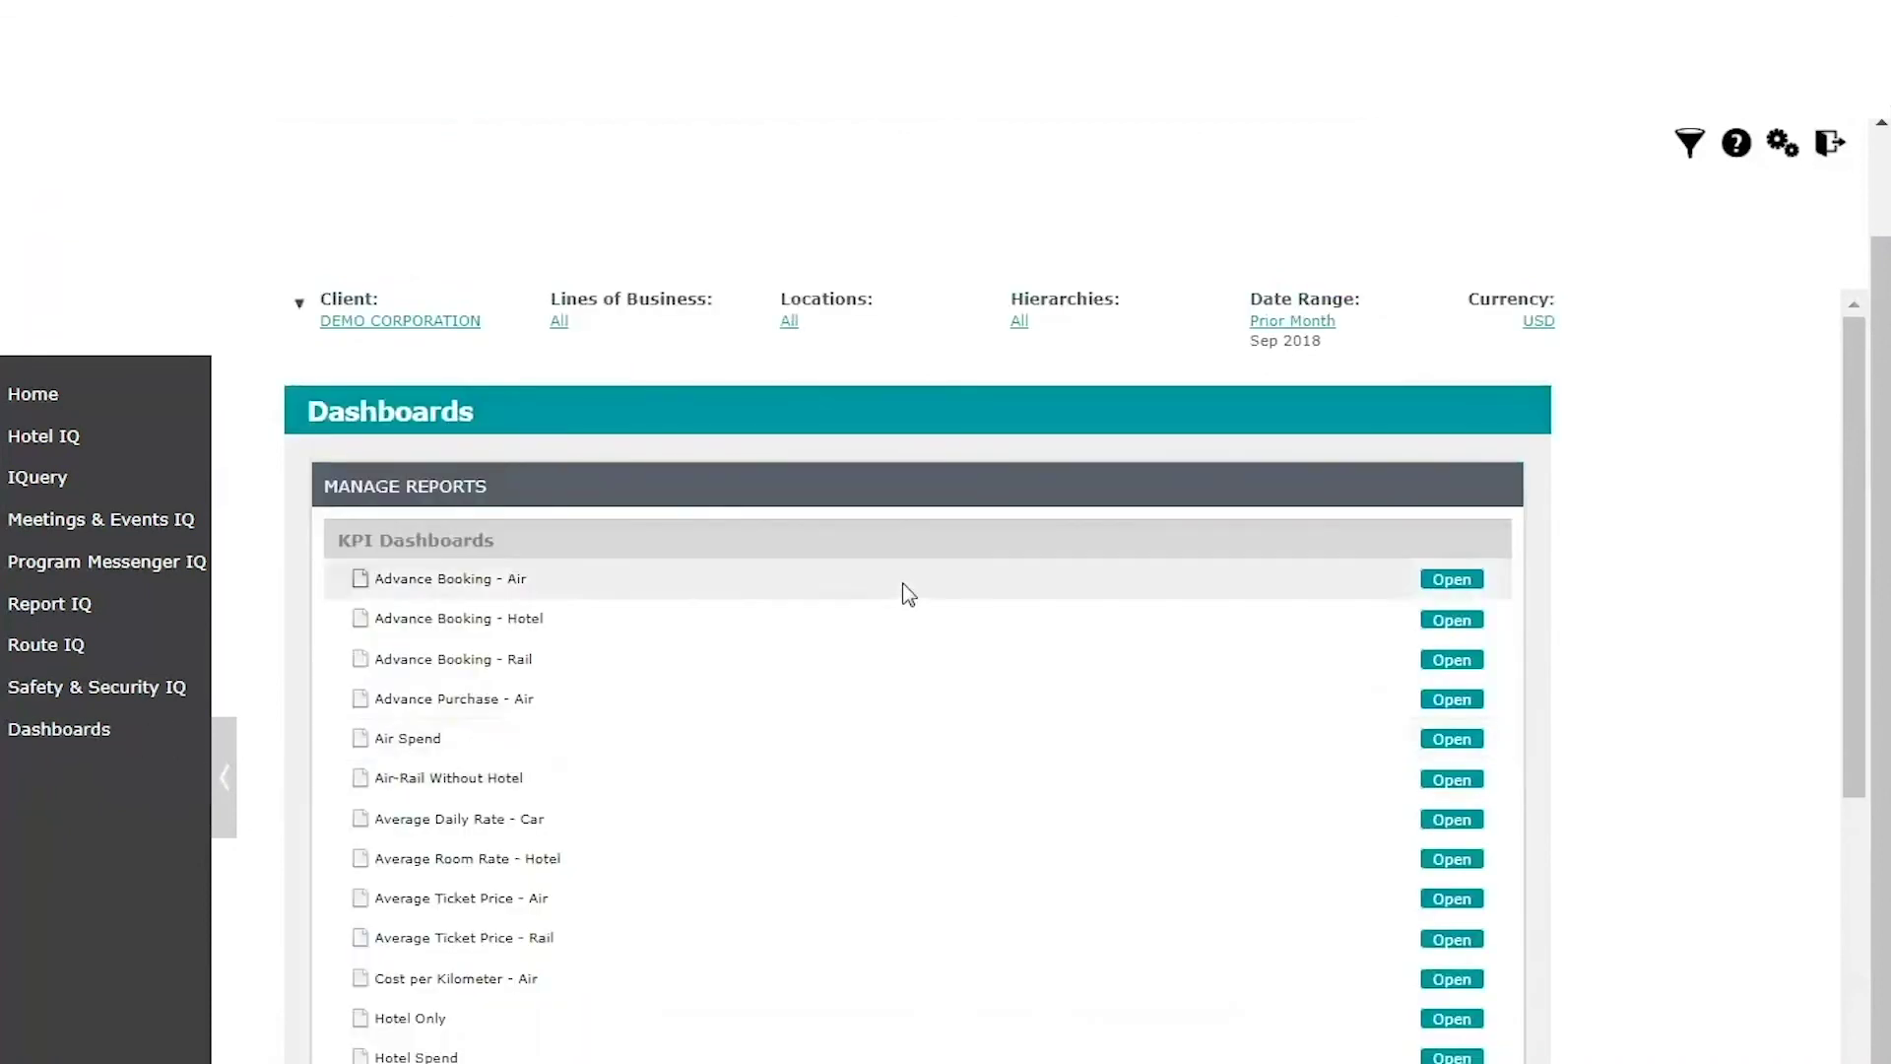
pyautogui.scroll(-3, 803, 877)
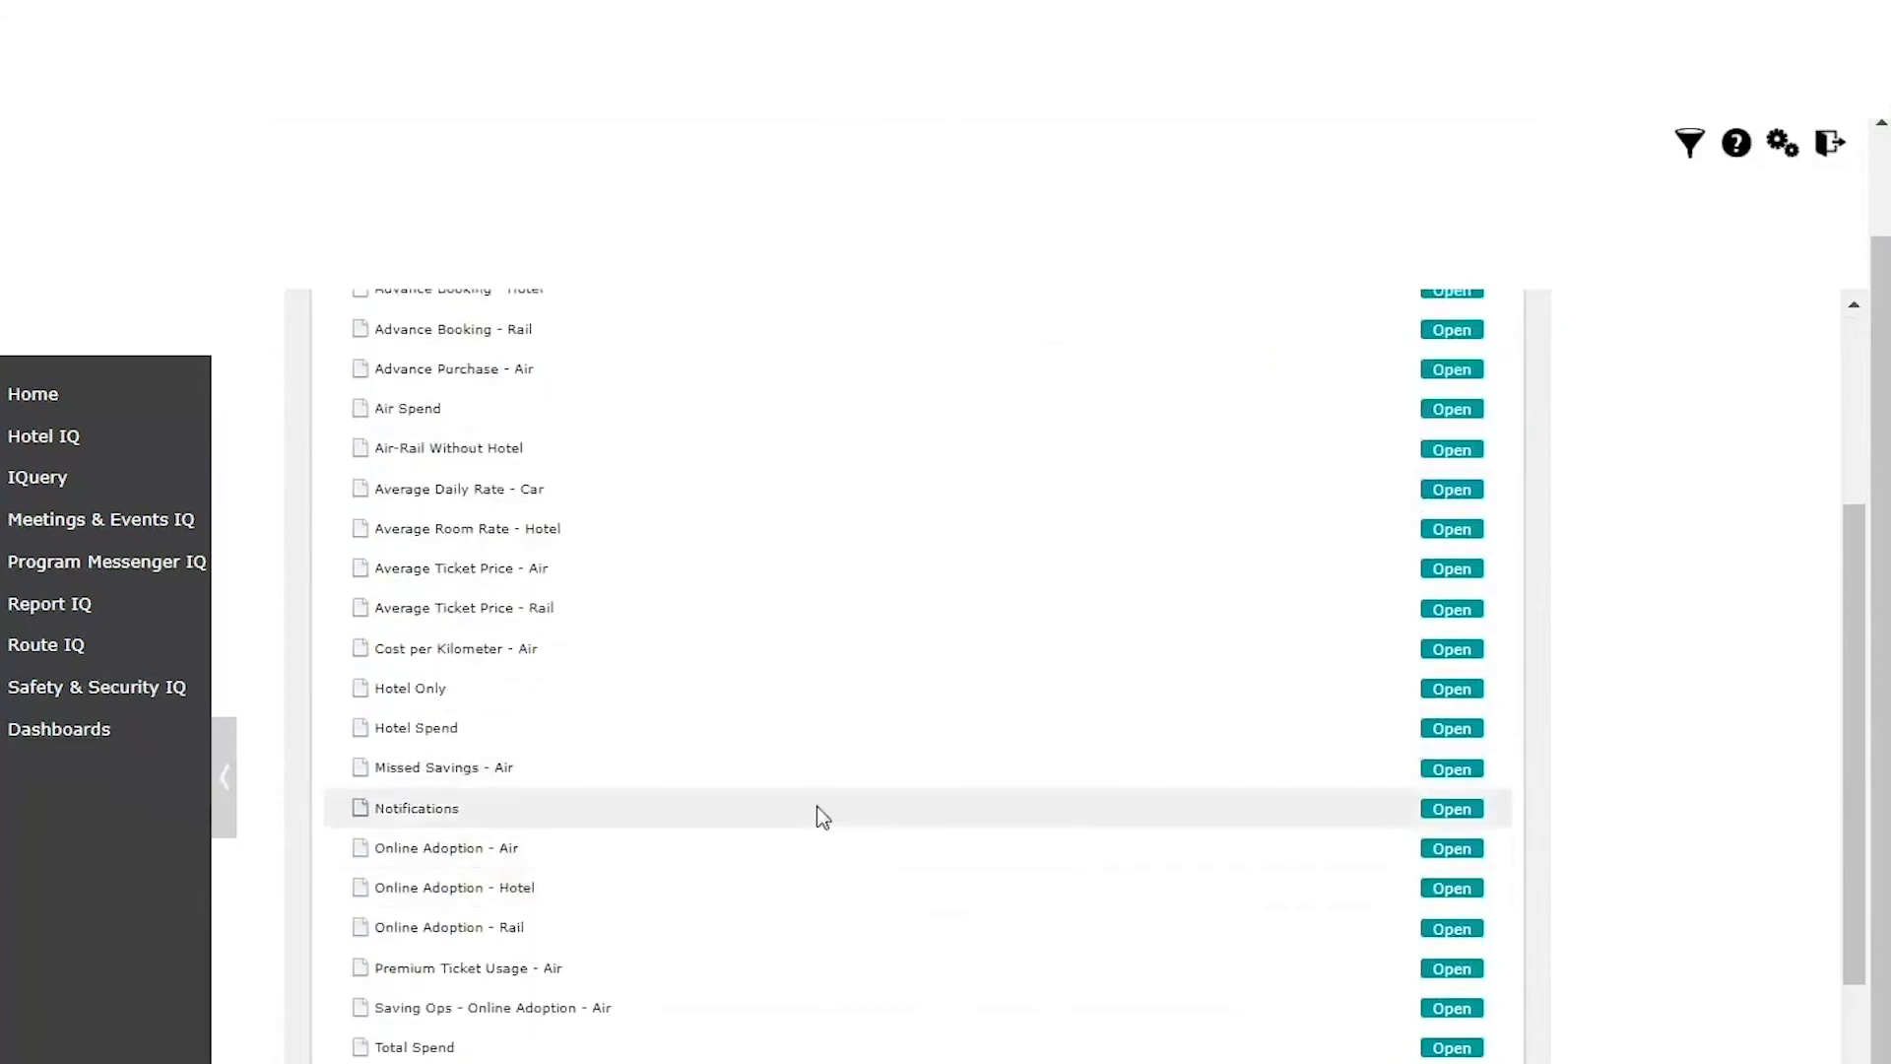
pyautogui.scroll(2, 815, 814)
pyautogui.scroll(-3, 844, 611)
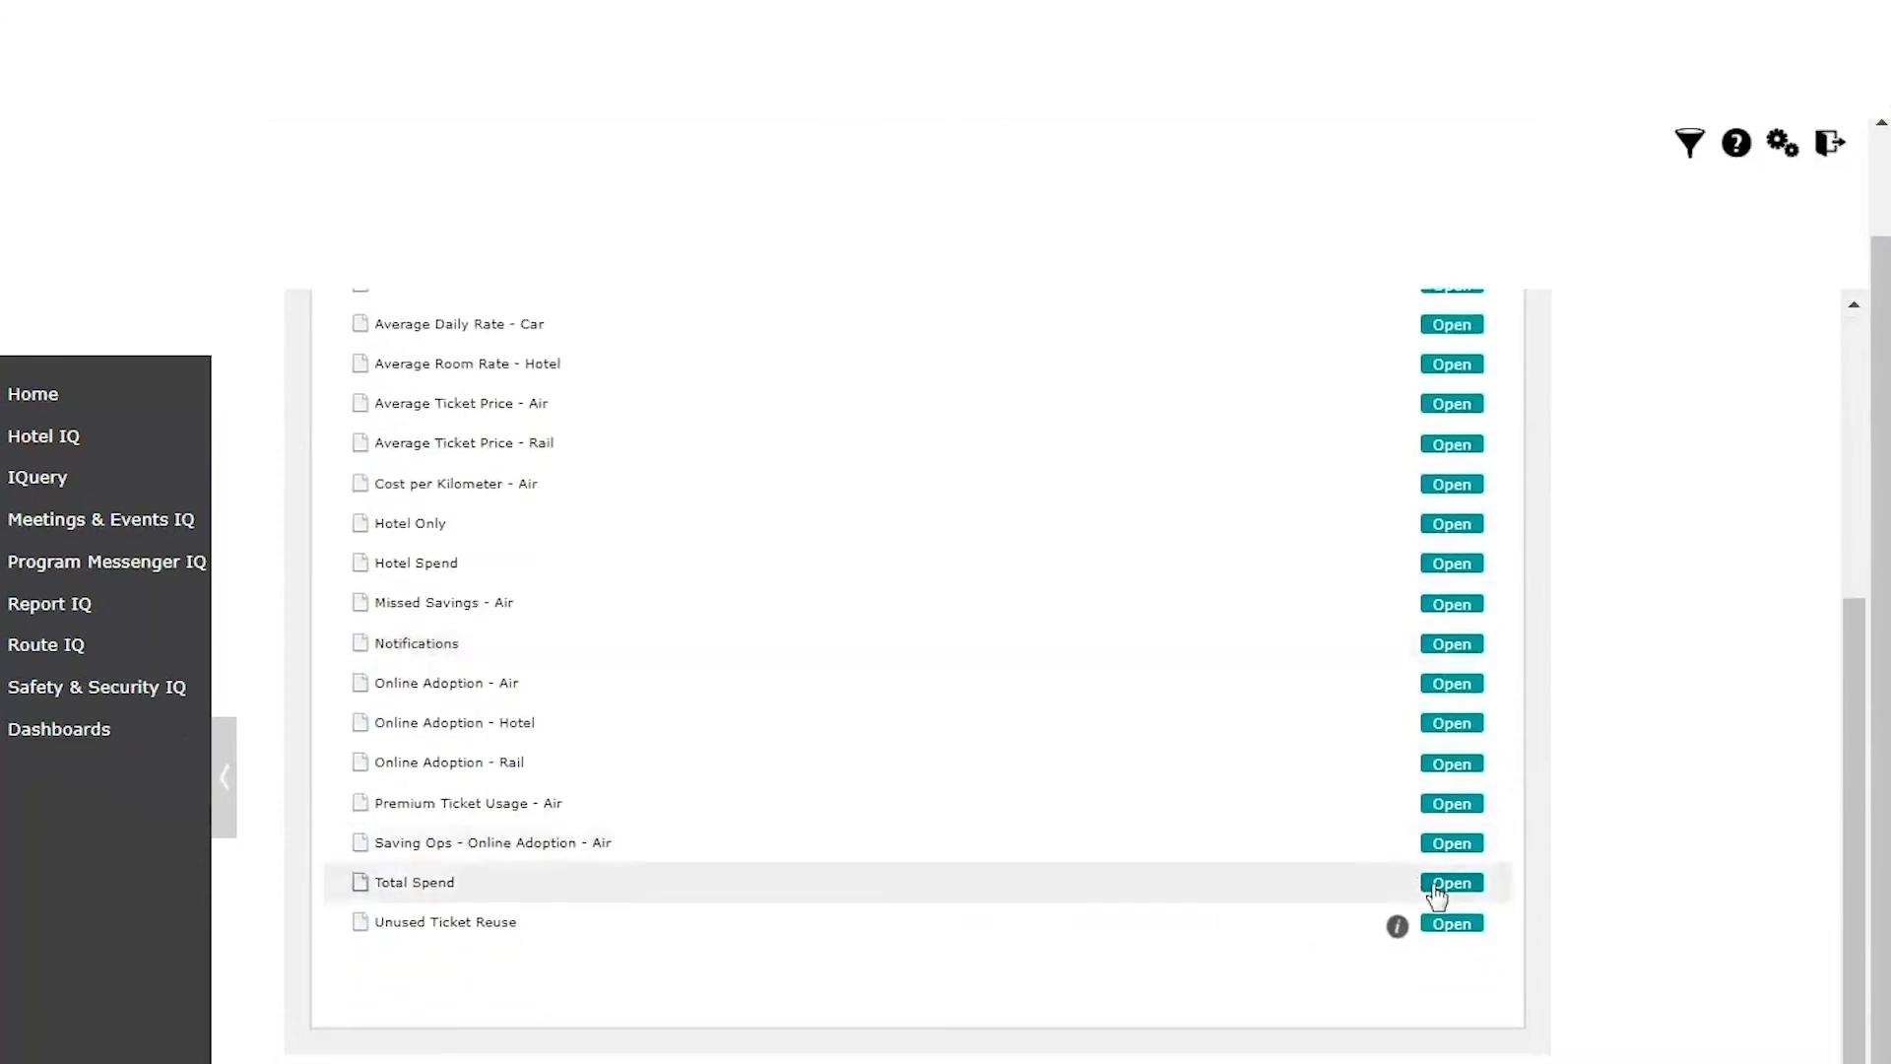
pyautogui.scroll(3, 907, 401)
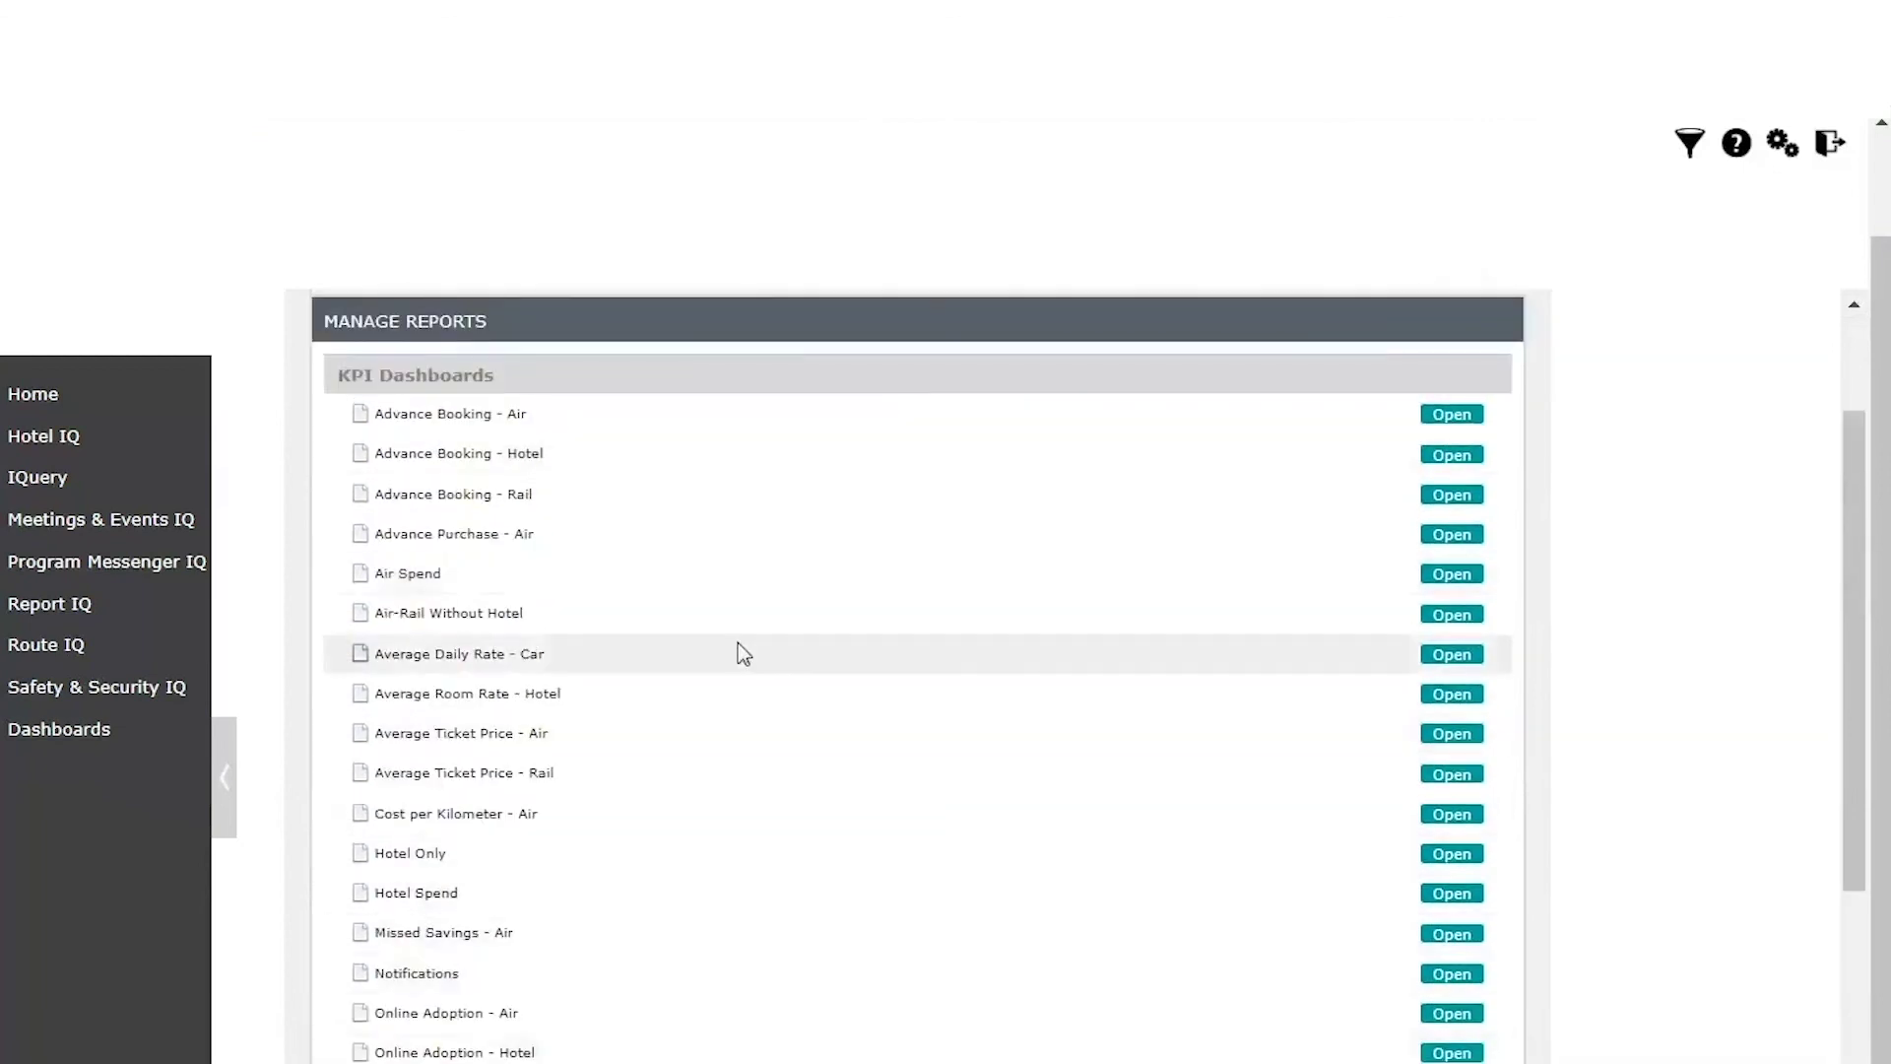
pyautogui.scroll(-2, 769, 824)
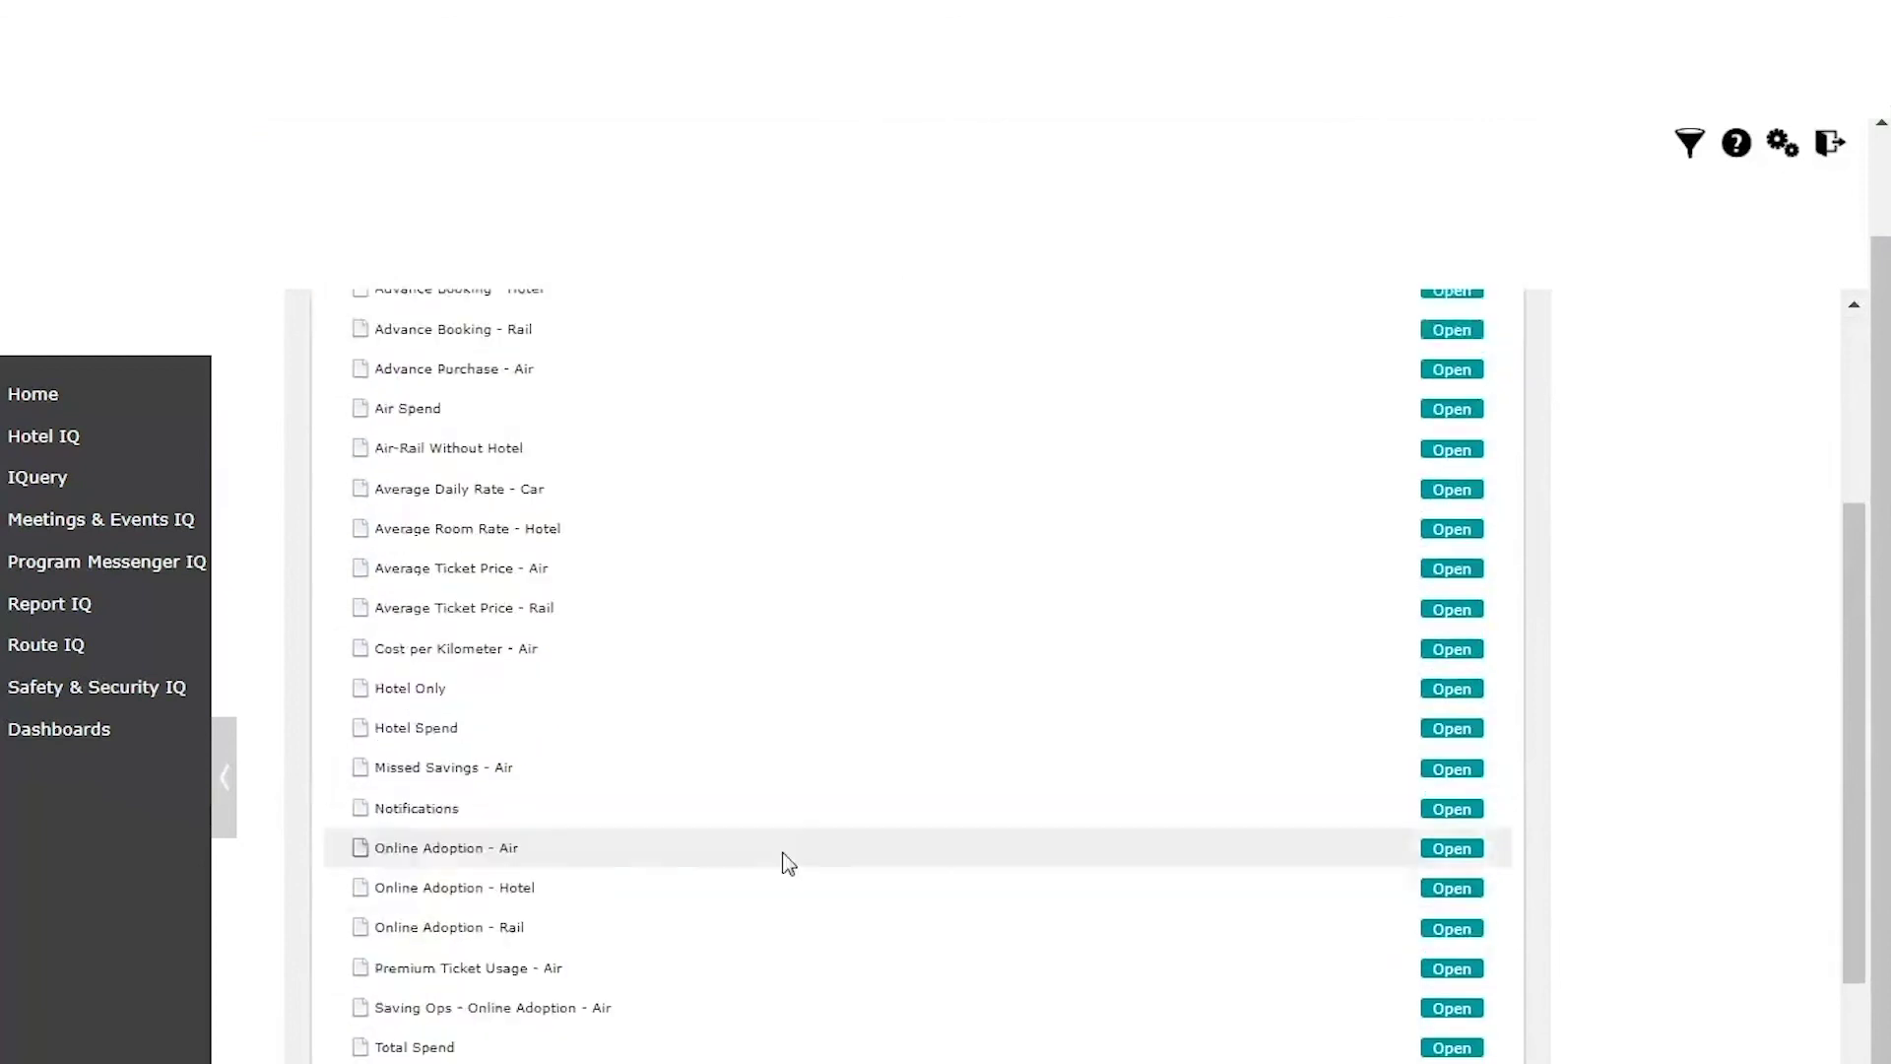